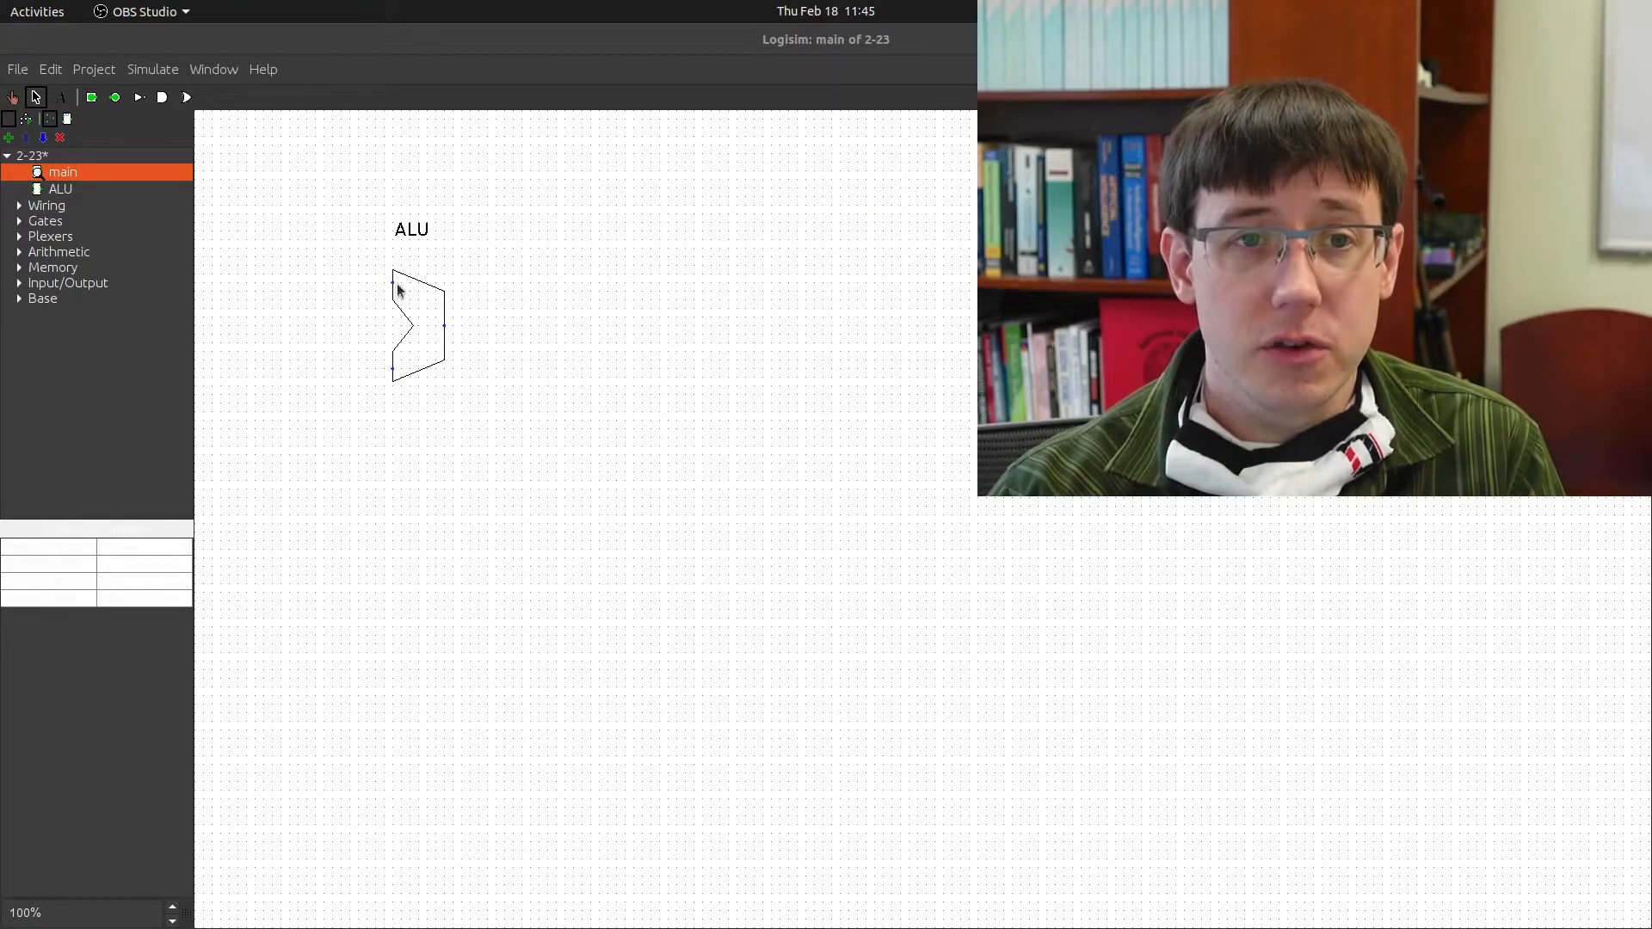
# Draw short wire stubs from the ALU's top input, bottom input and output pins
pyautogui.moveTo(393, 283); pyautogui.dragTo(369, 285)
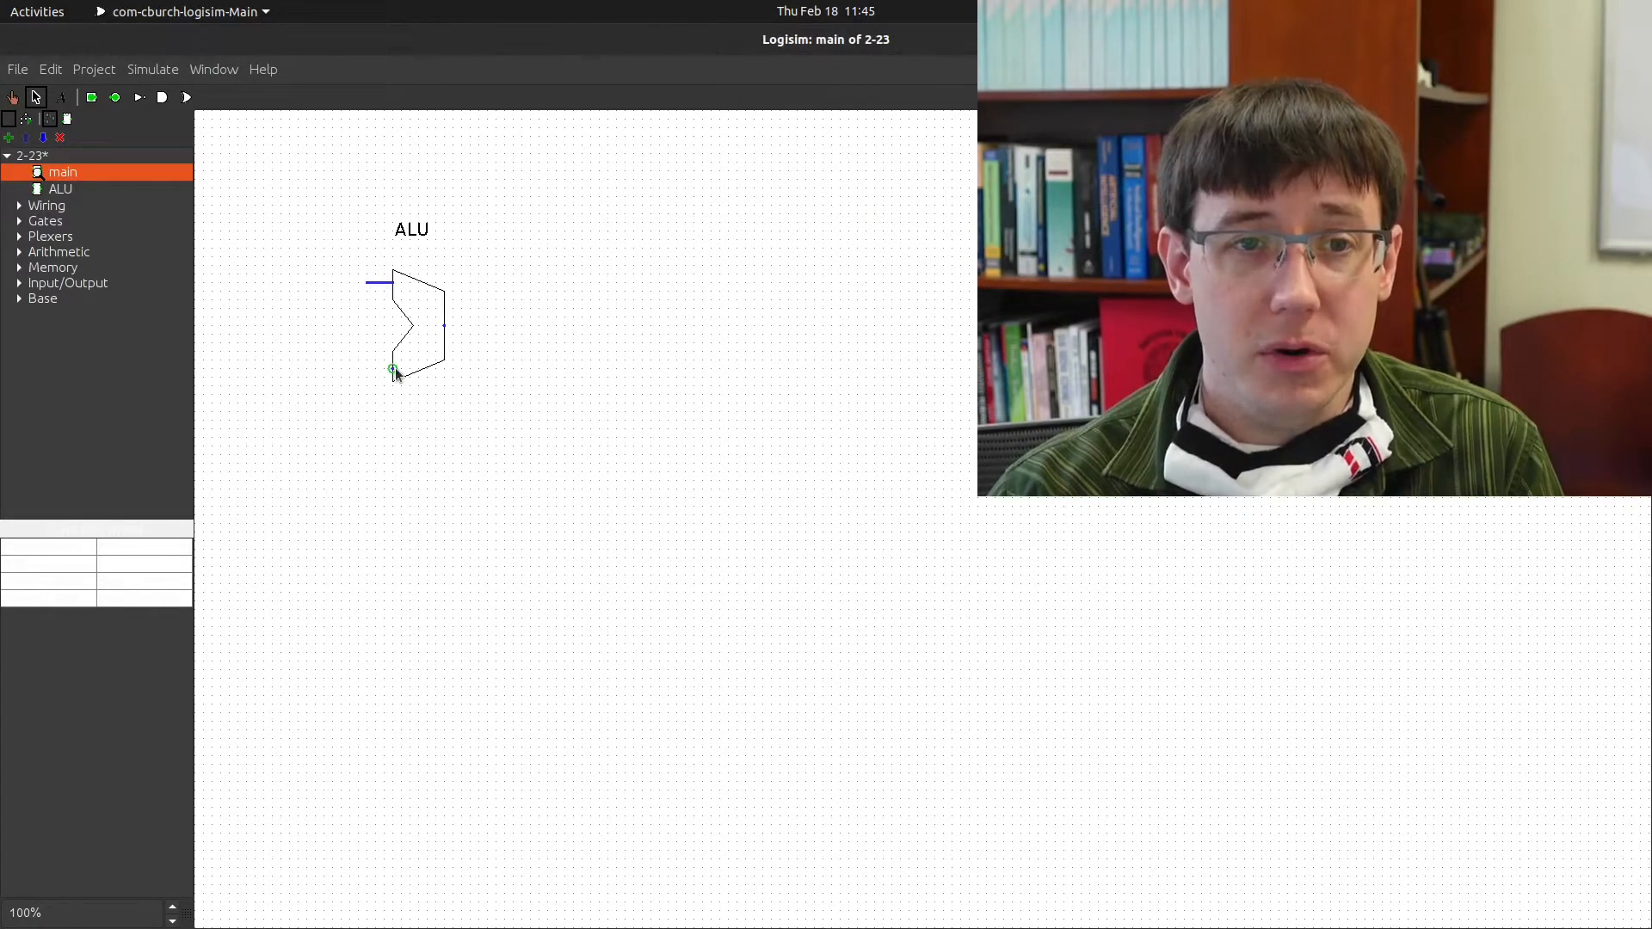
pyautogui.moveTo(372, 368); pyautogui.dragTo(375, 369)
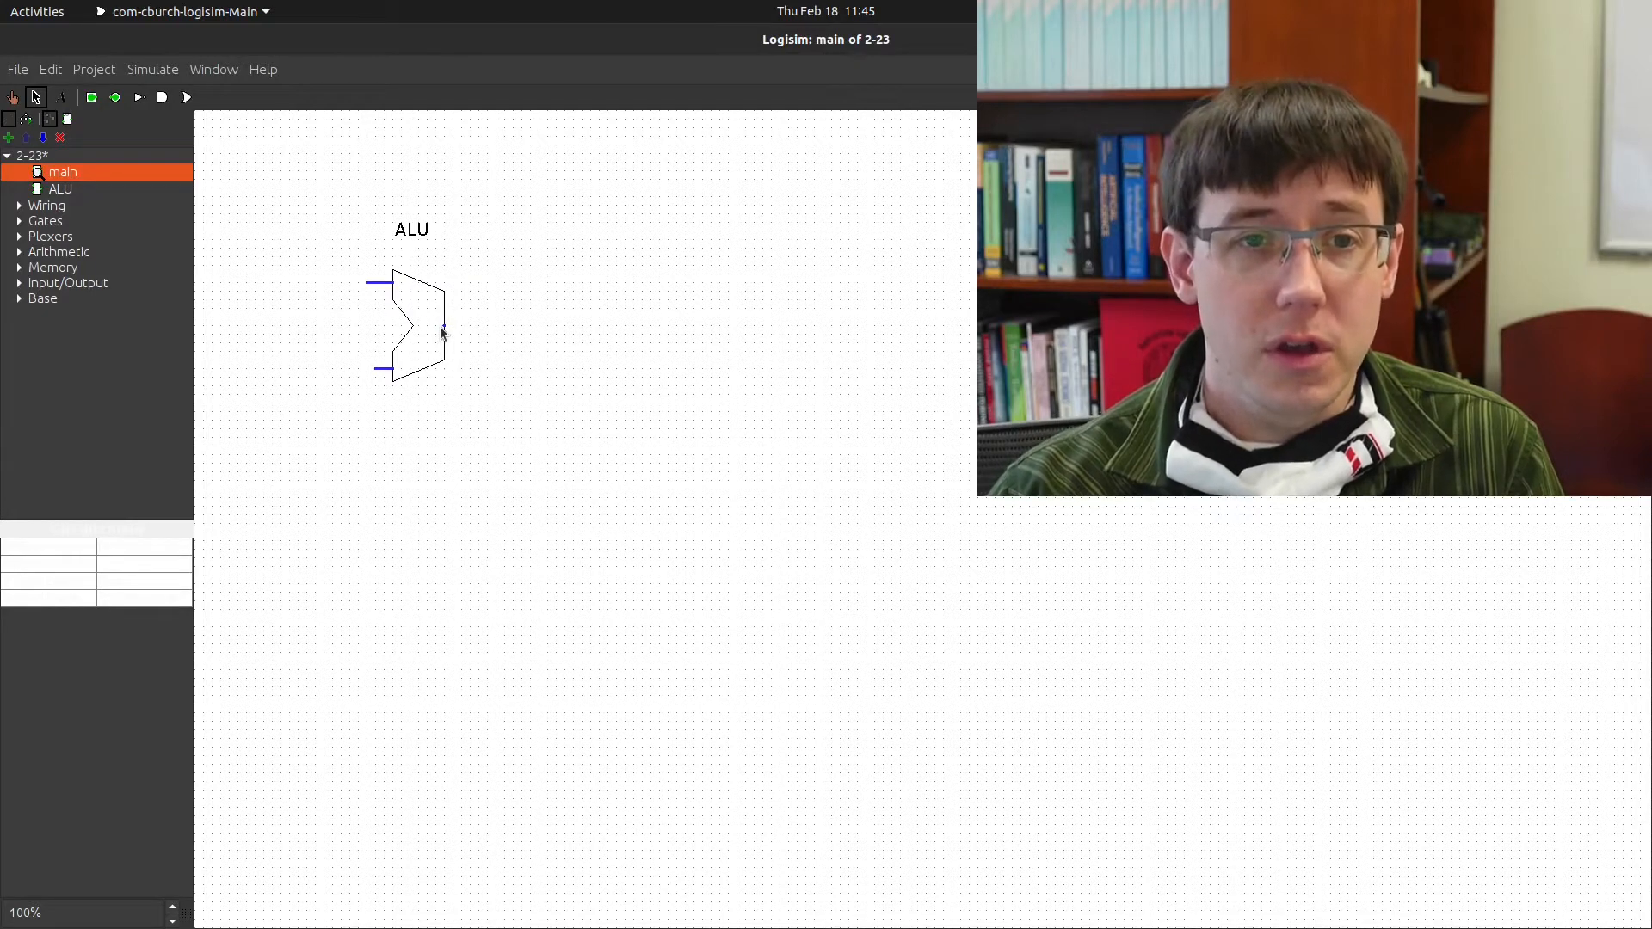
pyautogui.moveTo(443, 326); pyautogui.dragTo(463, 327)
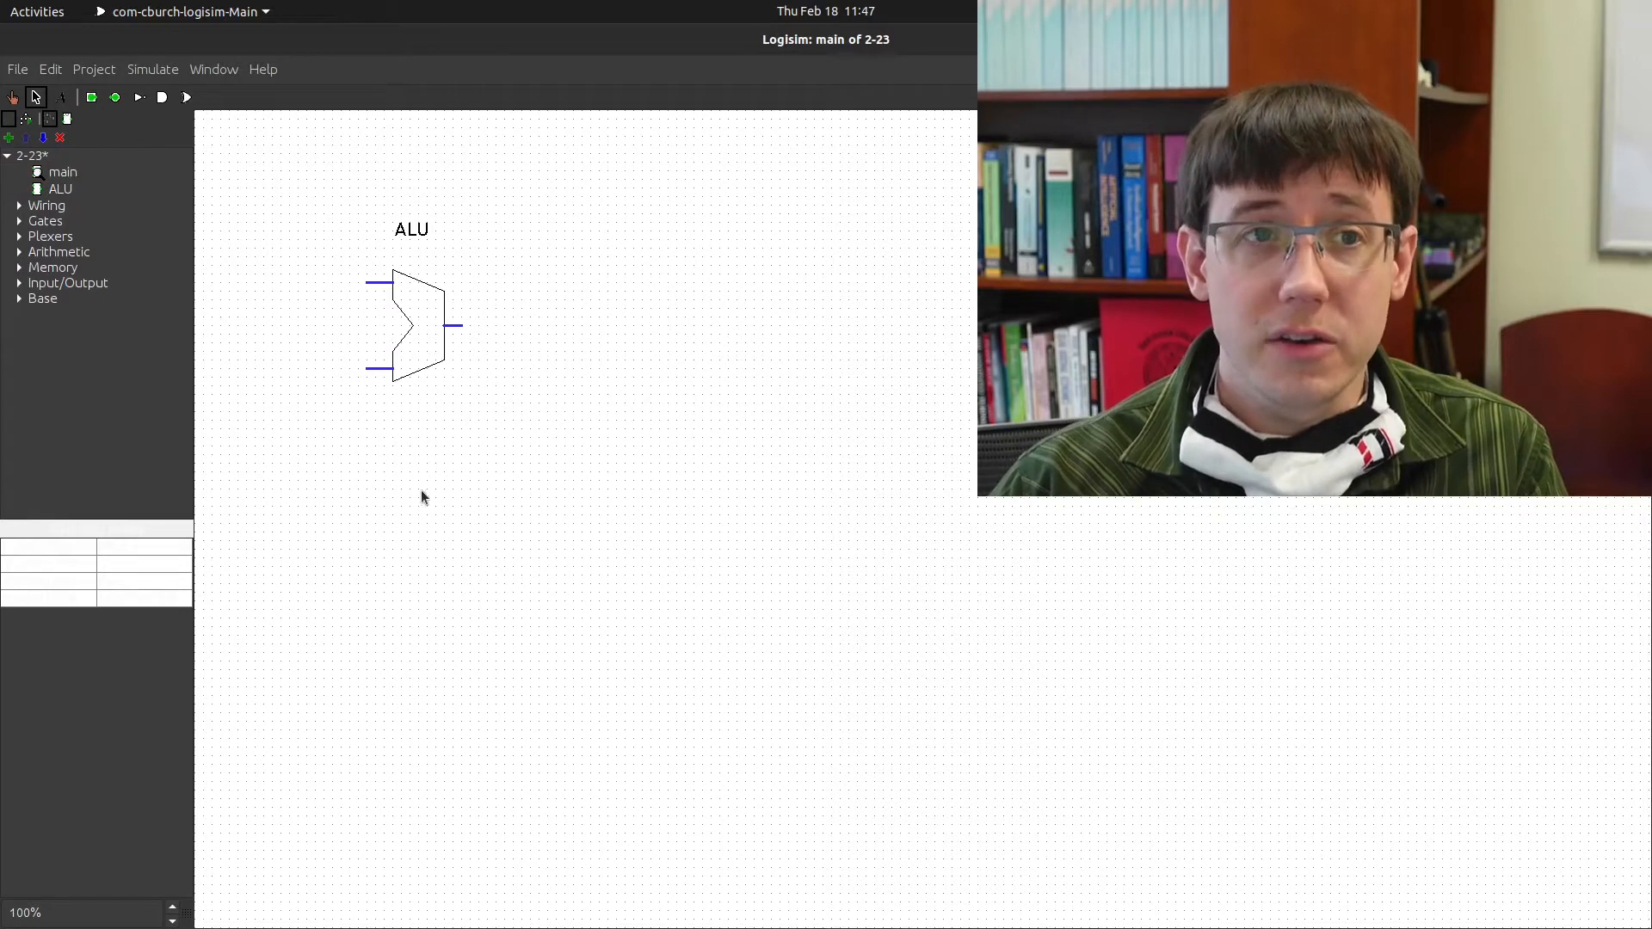
# Place and delete a trial ALU copy, then open the ALU subcircuit's appearance editor
pyautogui.click(62, 189)
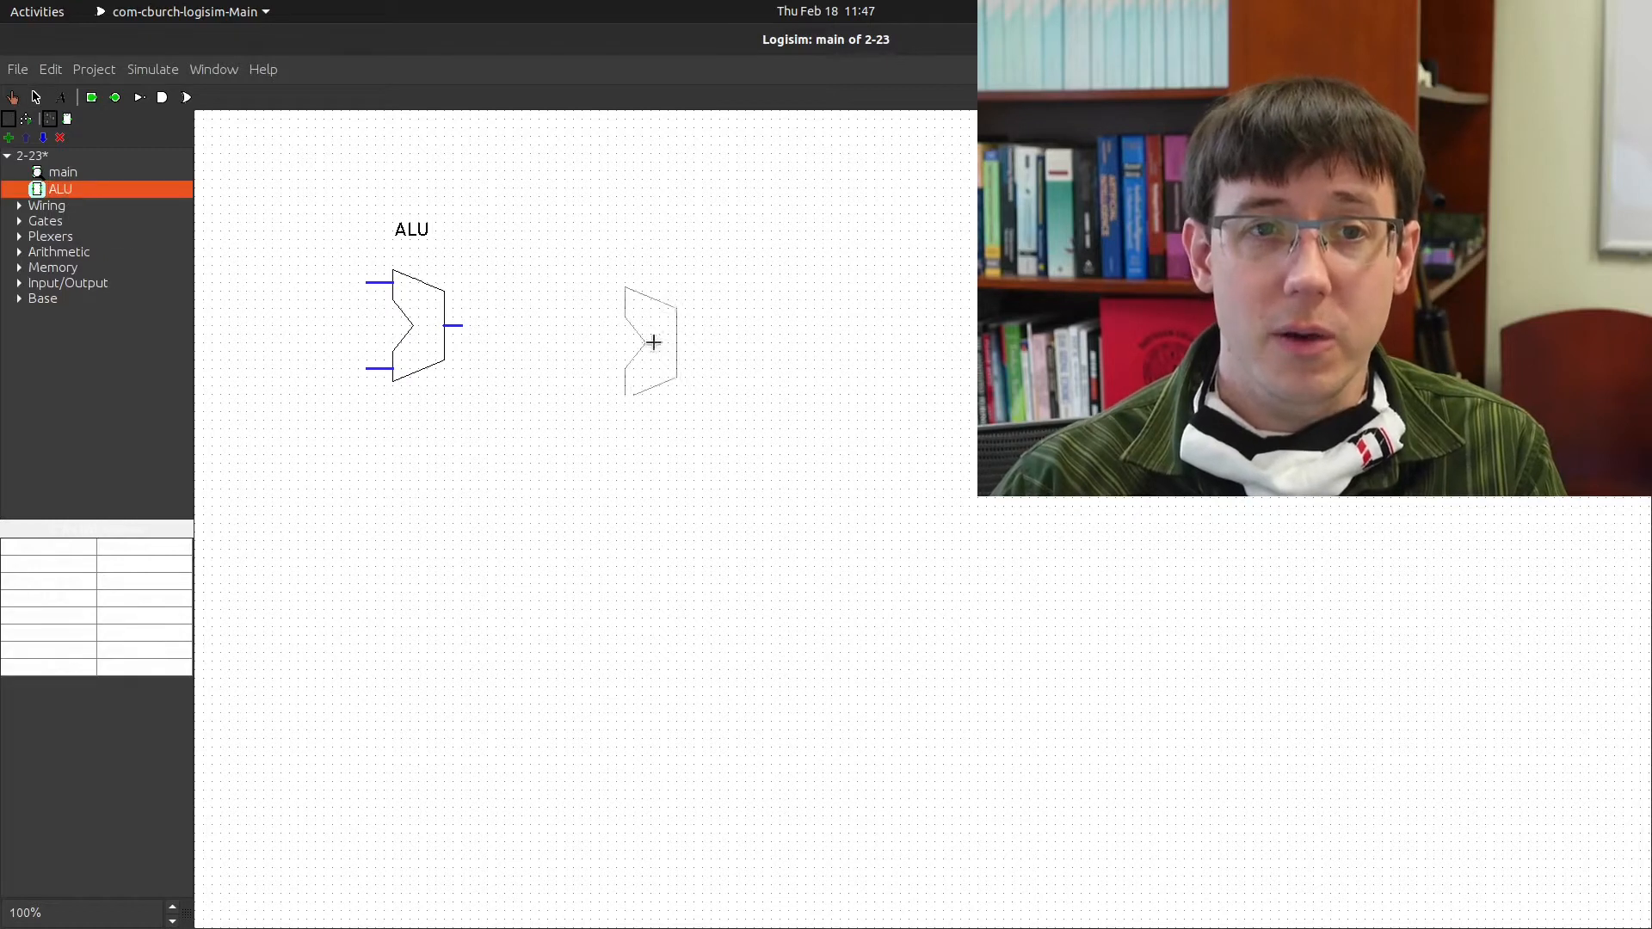
pyautogui.click(614, 434)
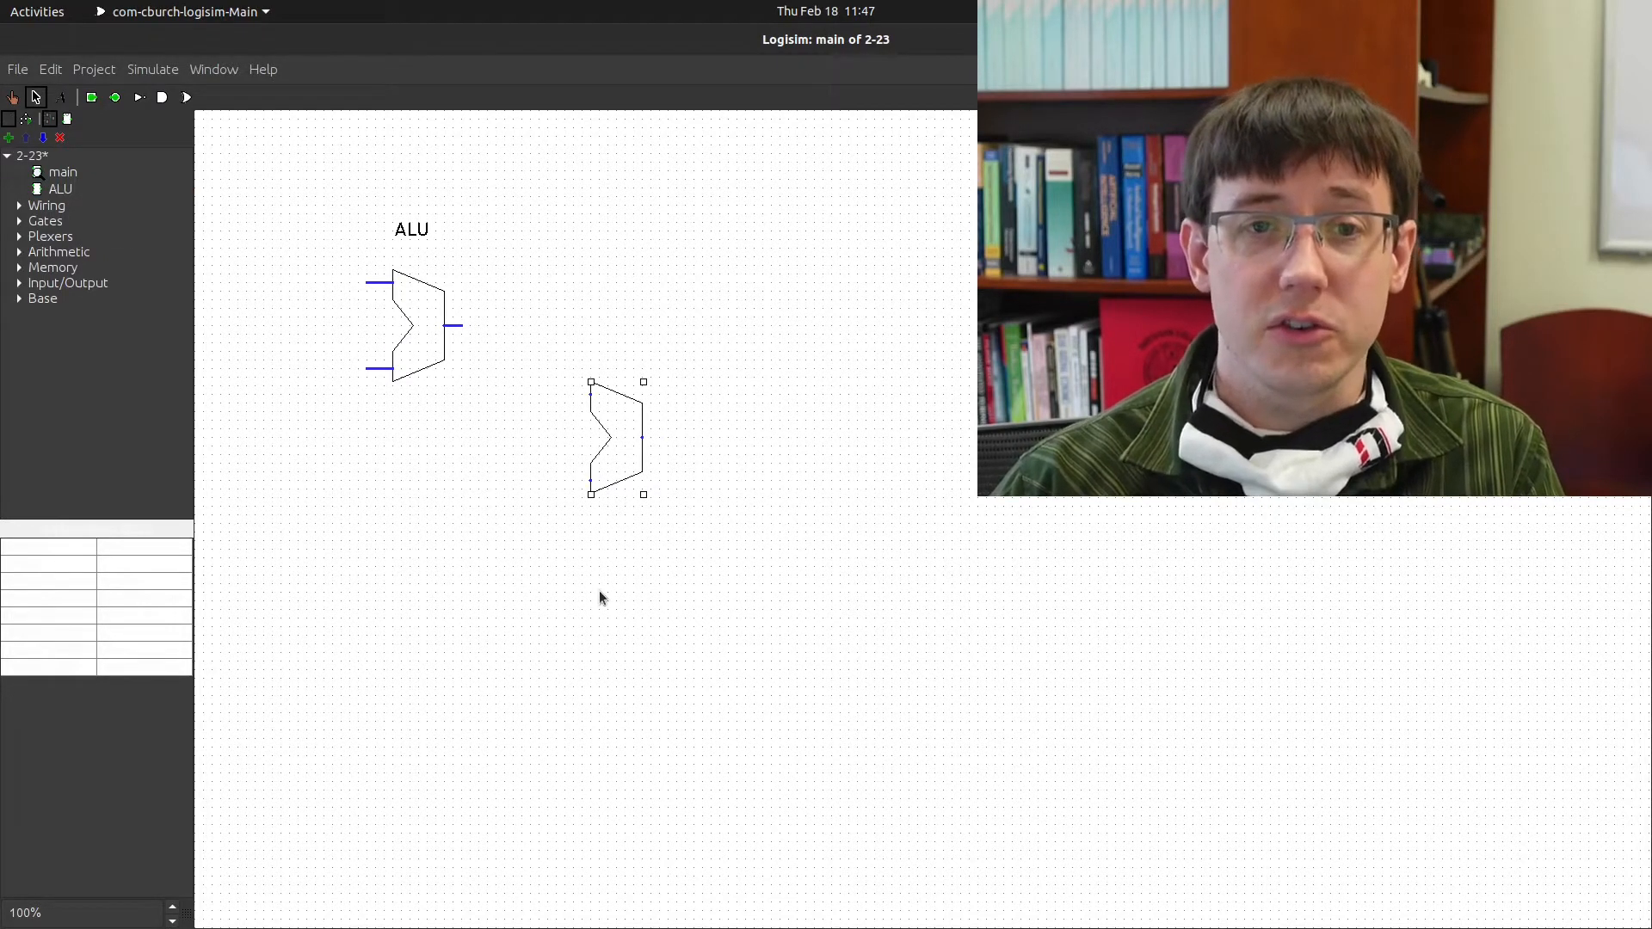
pyautogui.press('Delete')
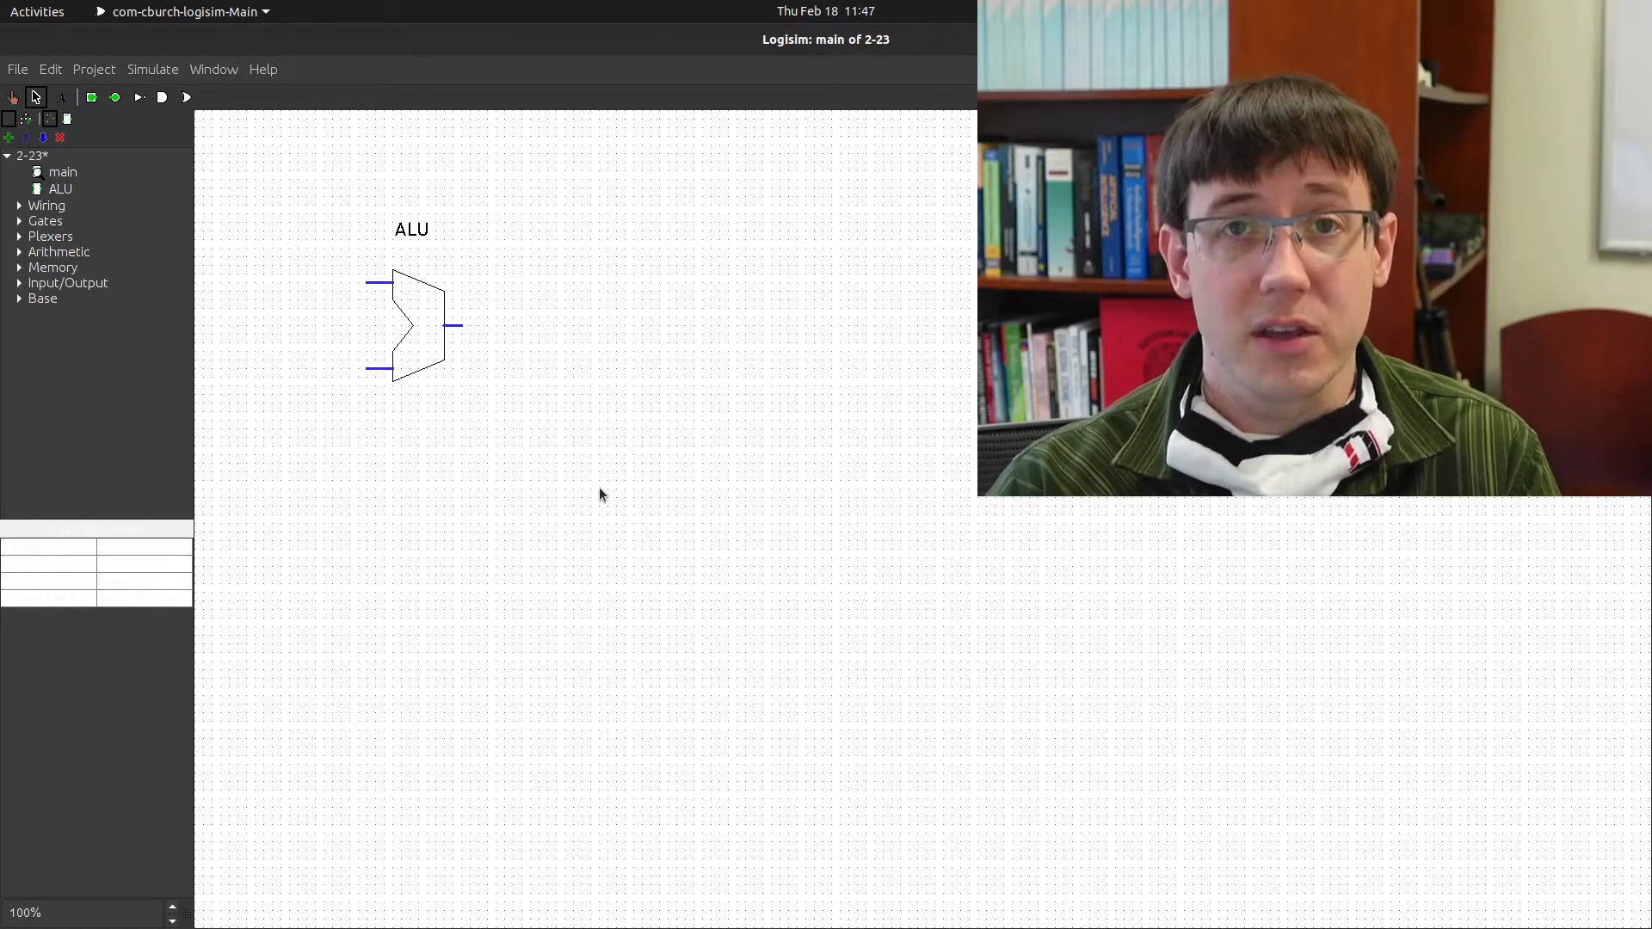
pyautogui.rightClick(62, 193)
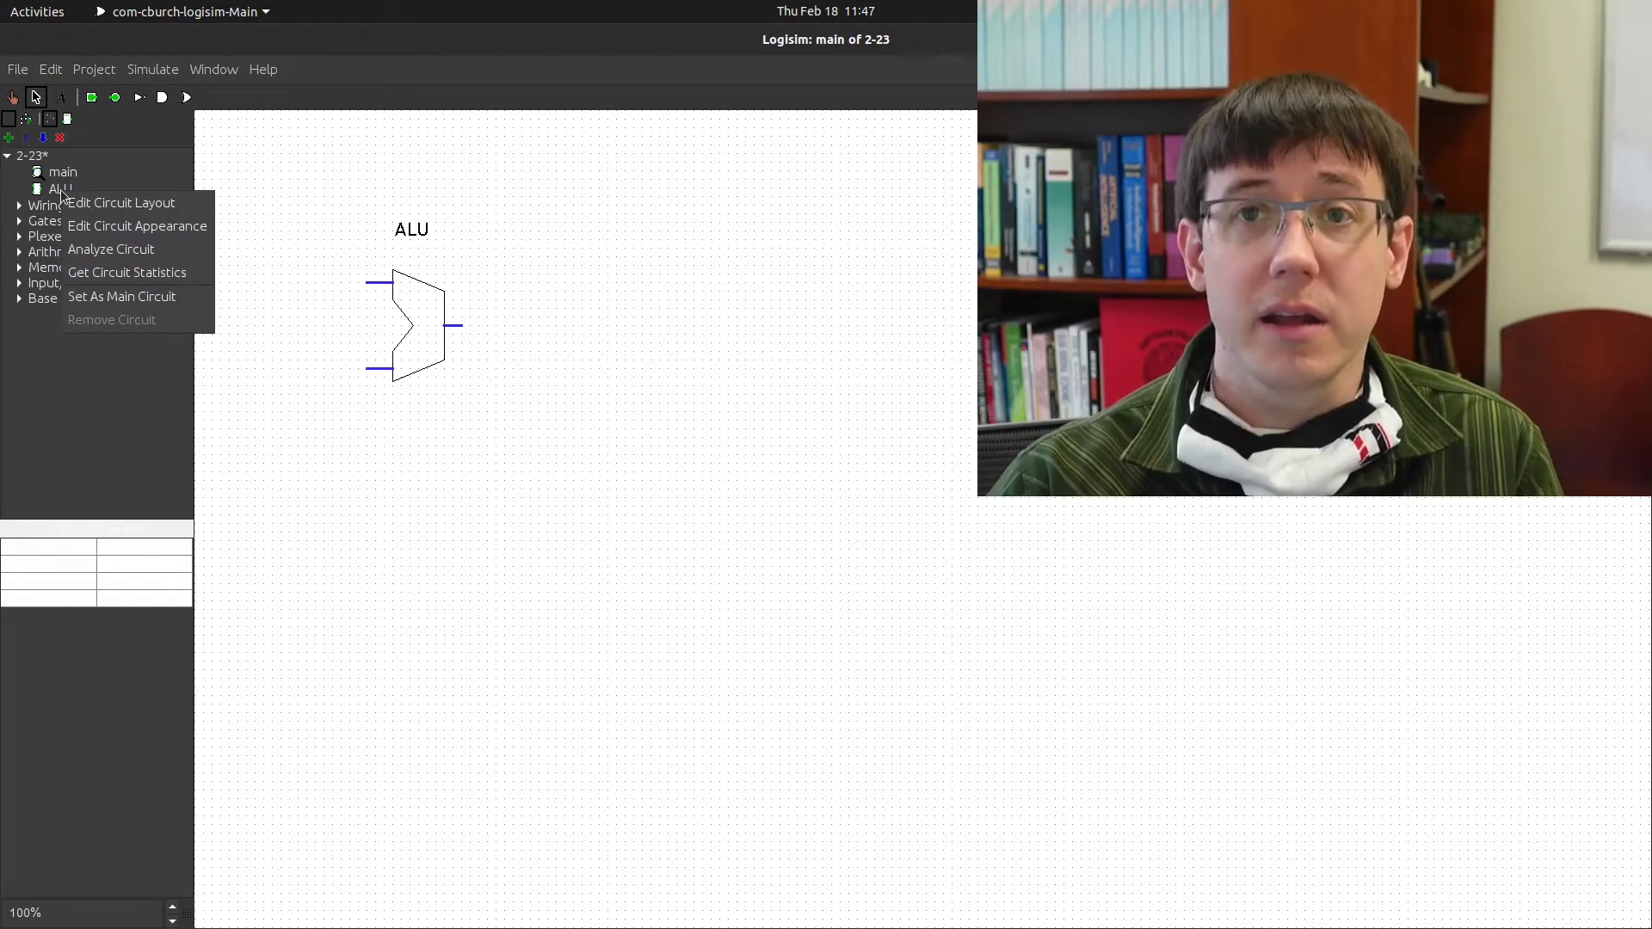
pyautogui.click(97, 235)
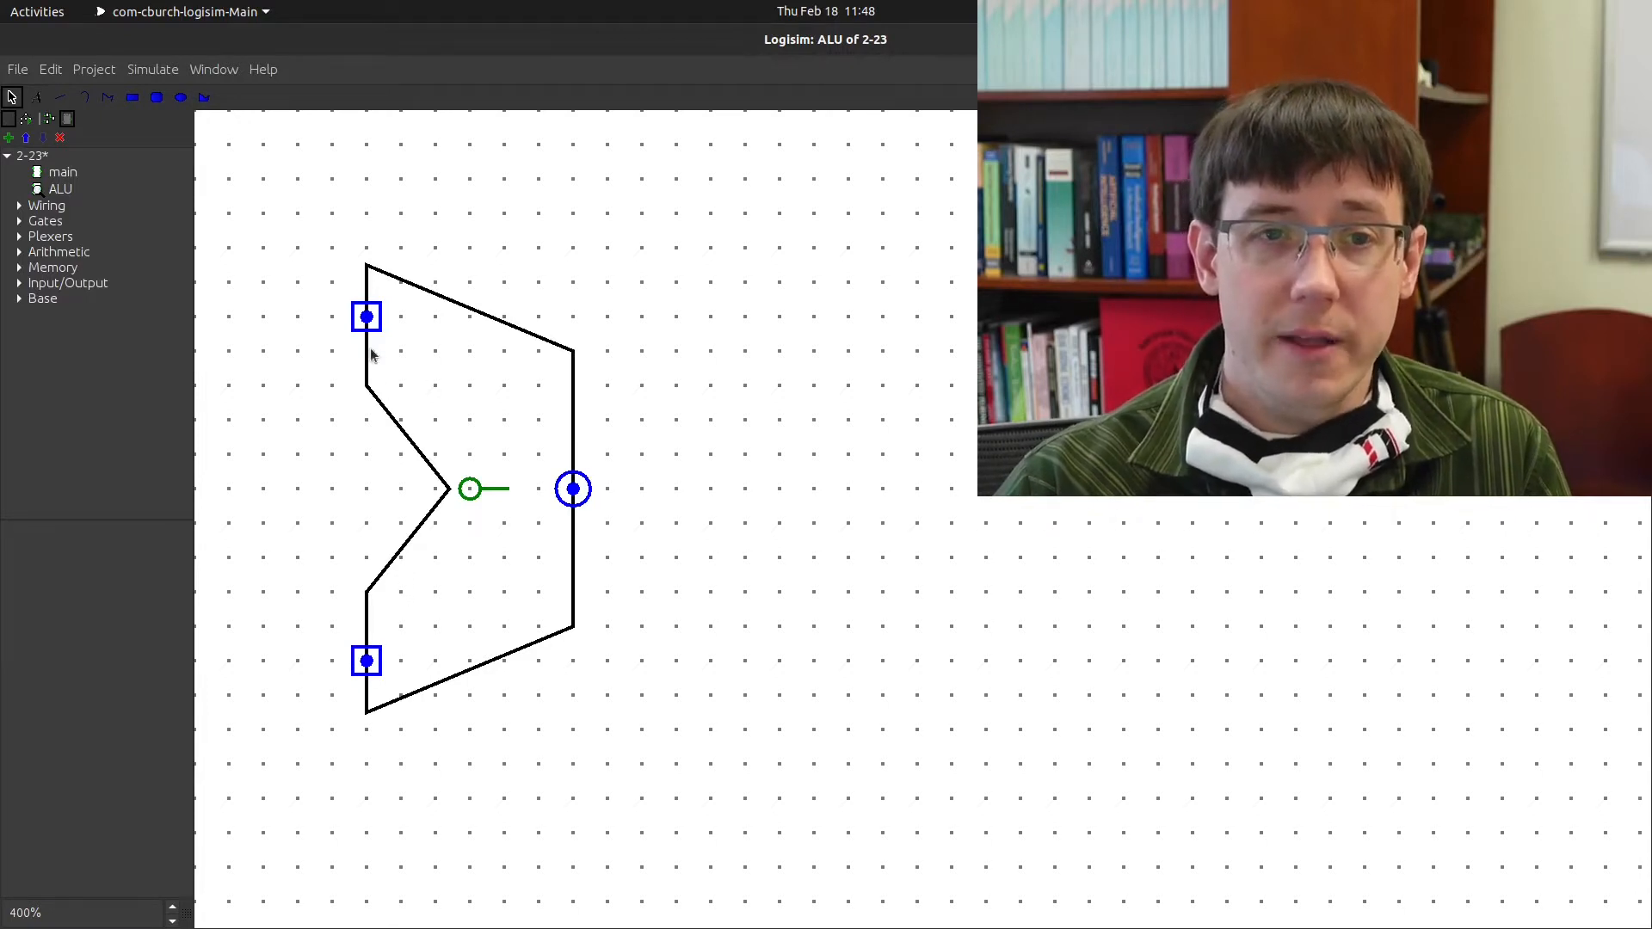
pyautogui.moveTo(368, 318)
pyautogui.mouseDown()
pyautogui.moveTo(369, 342)
pyautogui.moveTo(401, 357)
pyautogui.moveTo(367, 317)
pyautogui.mouseUp()
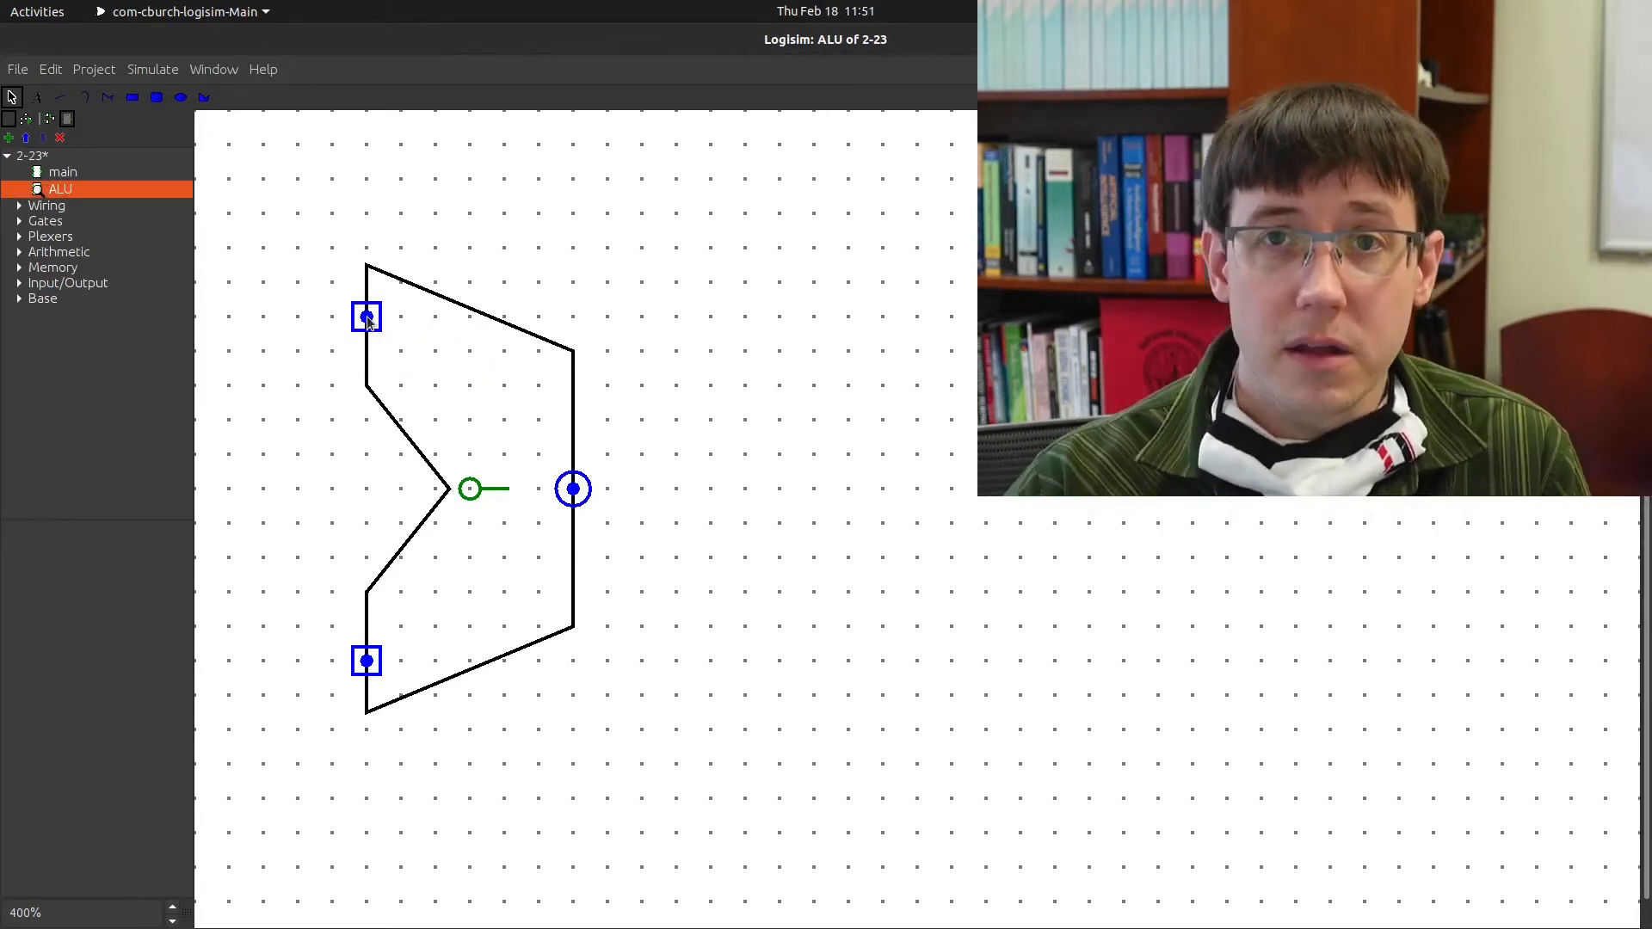
pyautogui.click(368, 319)
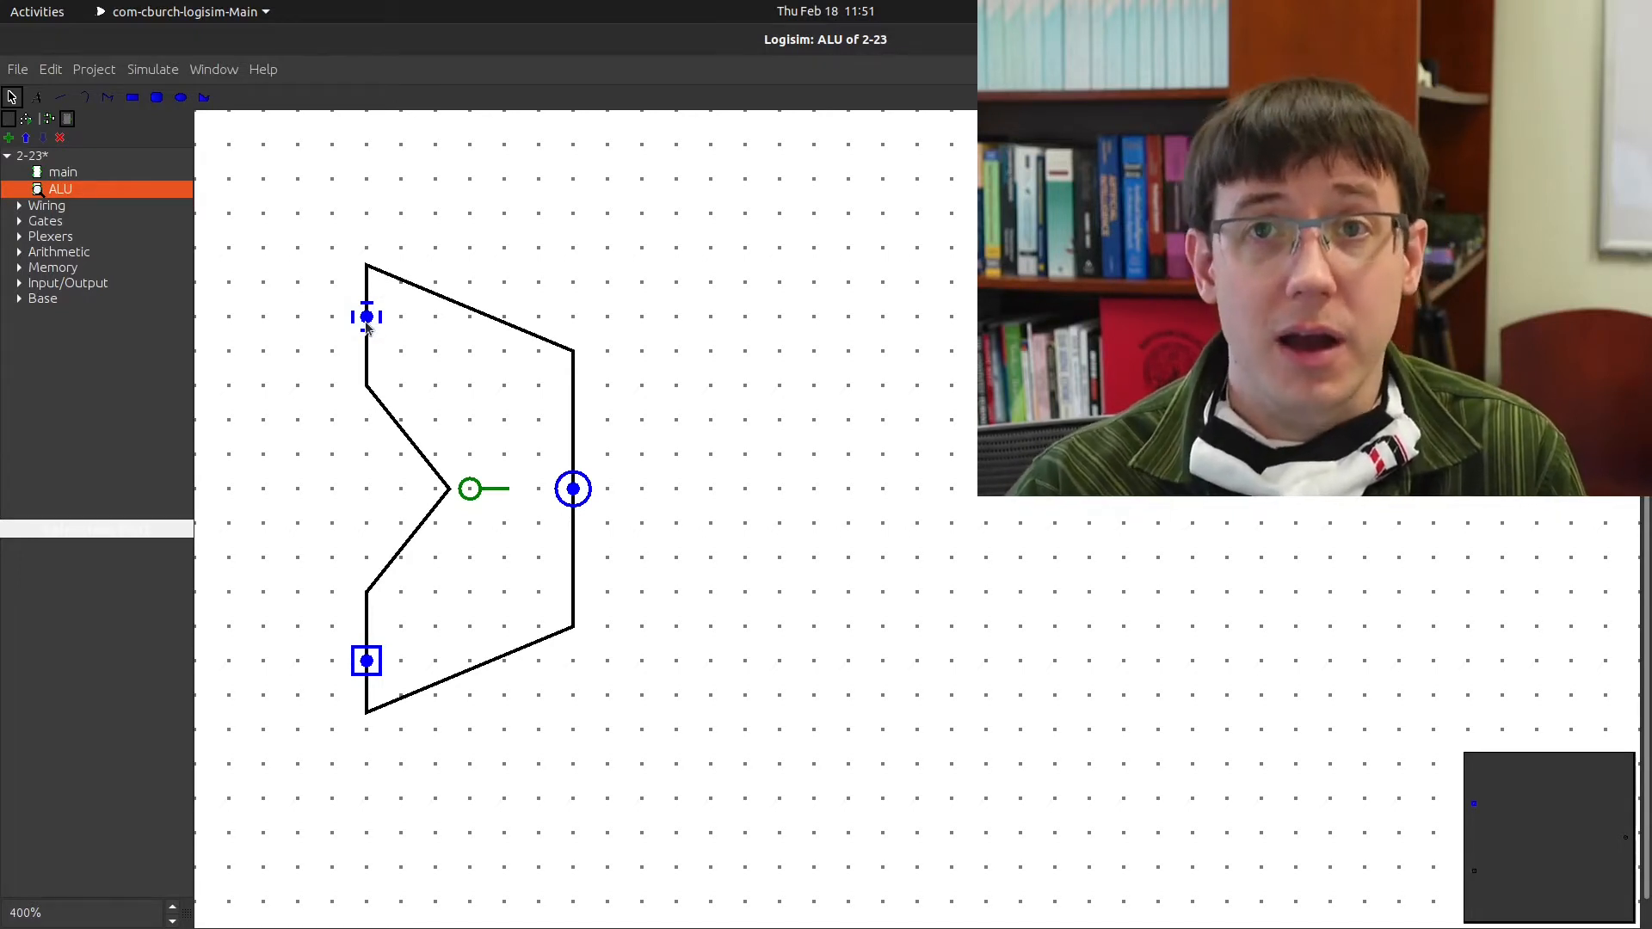
pyautogui.click(440, 491)
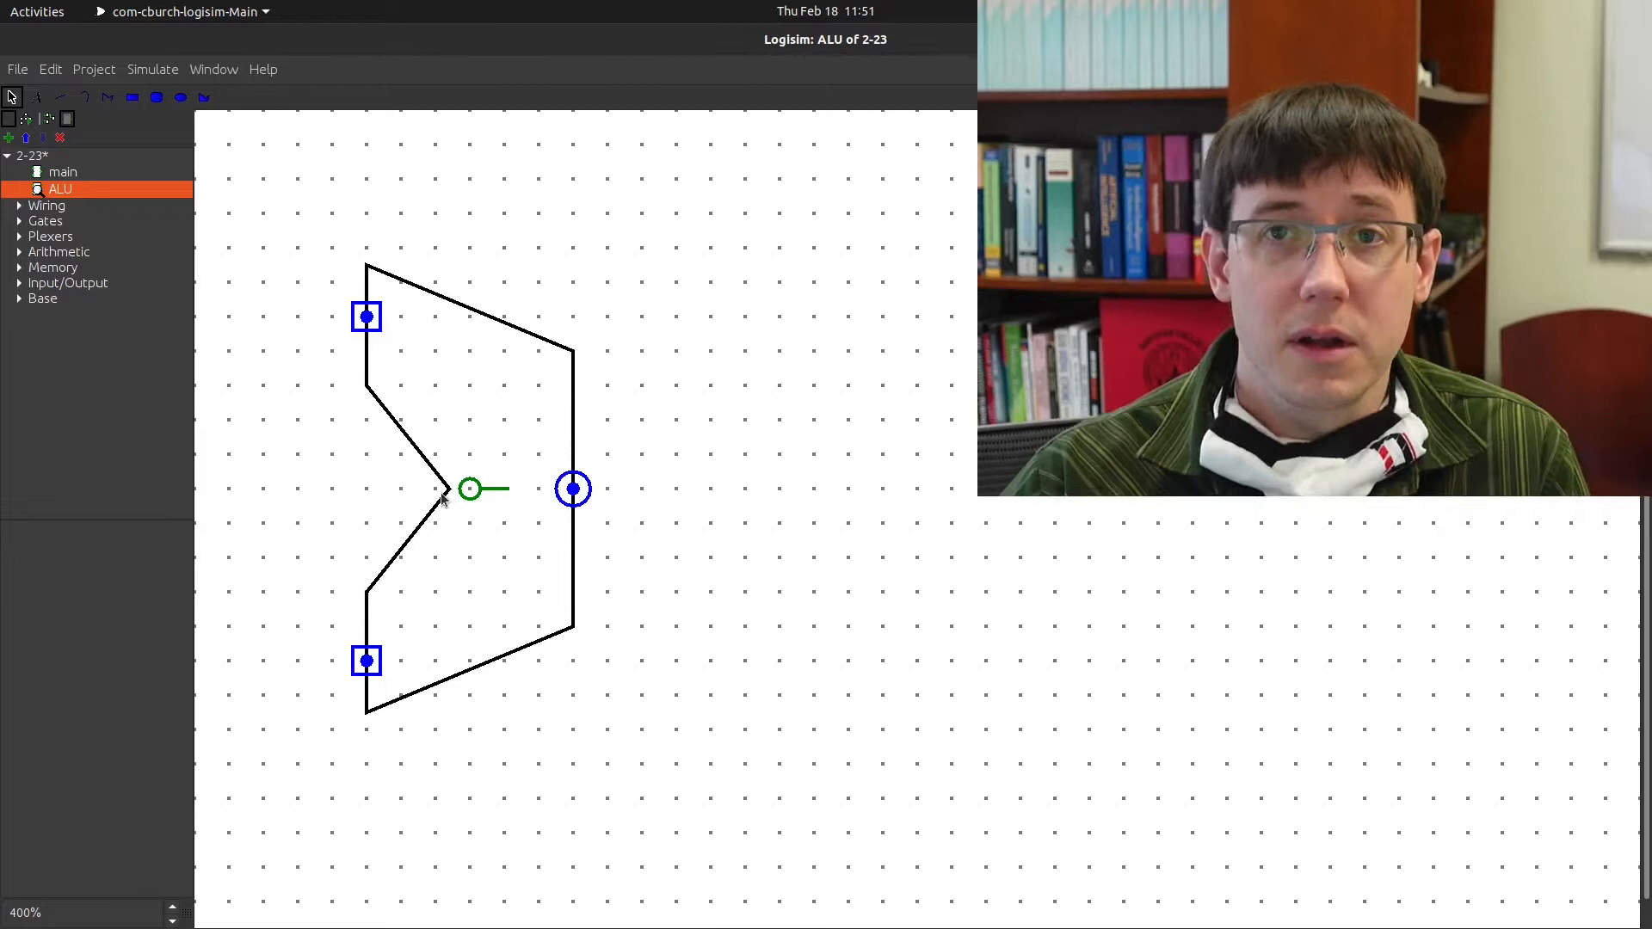
# In the ALU layout, set both input pins and the output pin to 8 Data Bits
pyautogui.doubleClick(62, 191)
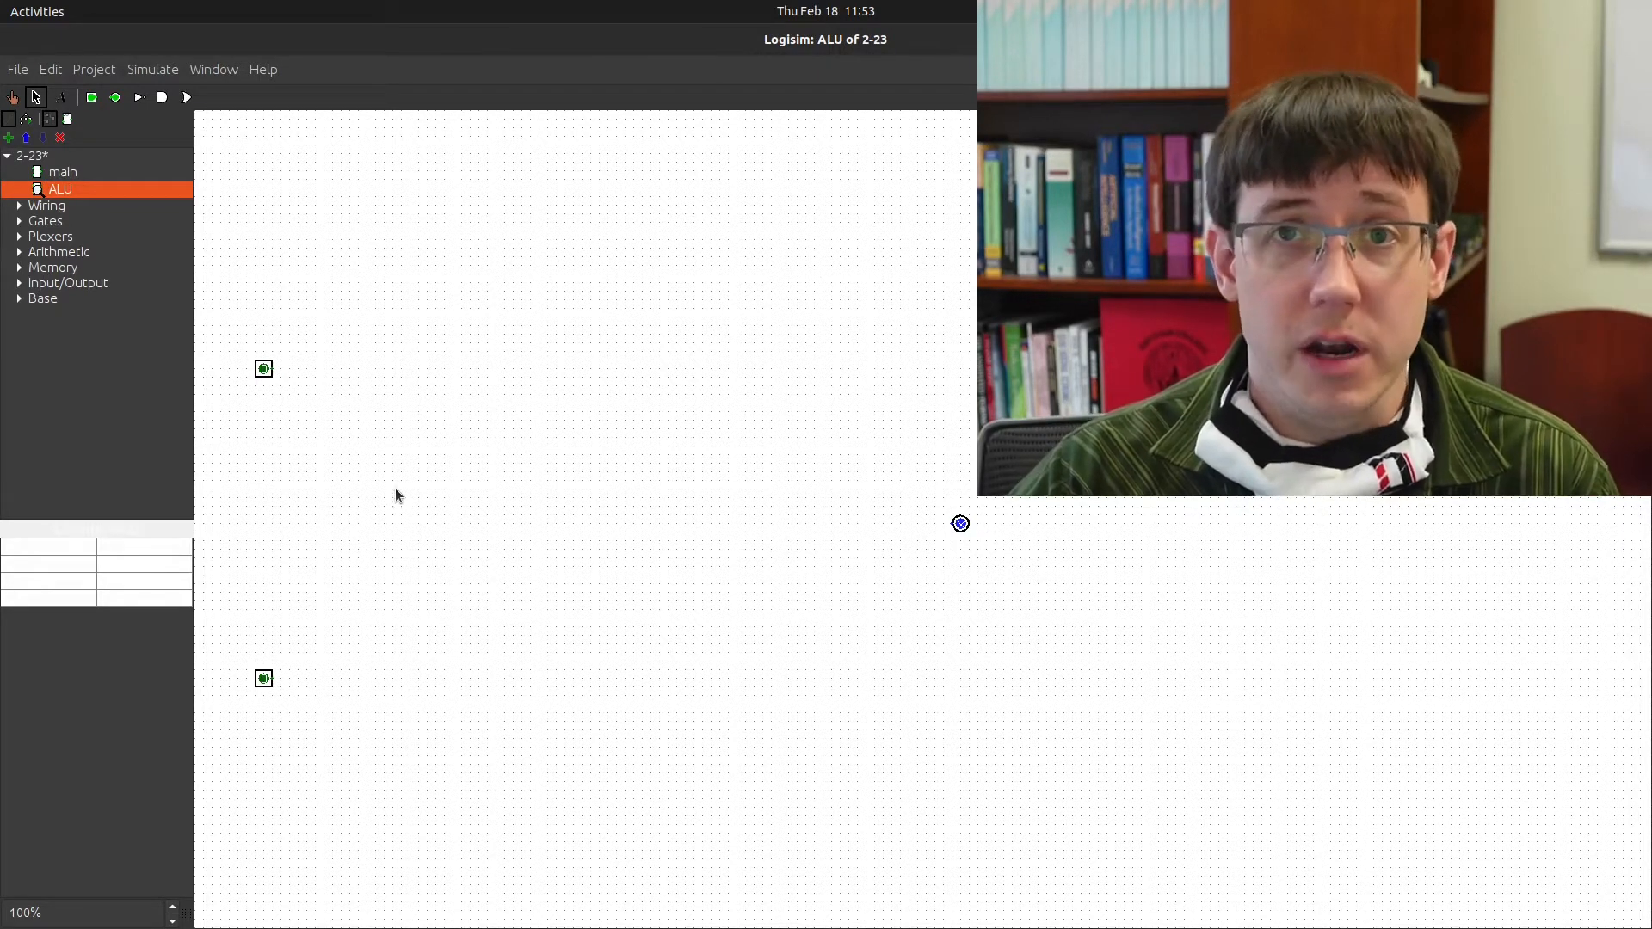
pyautogui.click(263, 370)
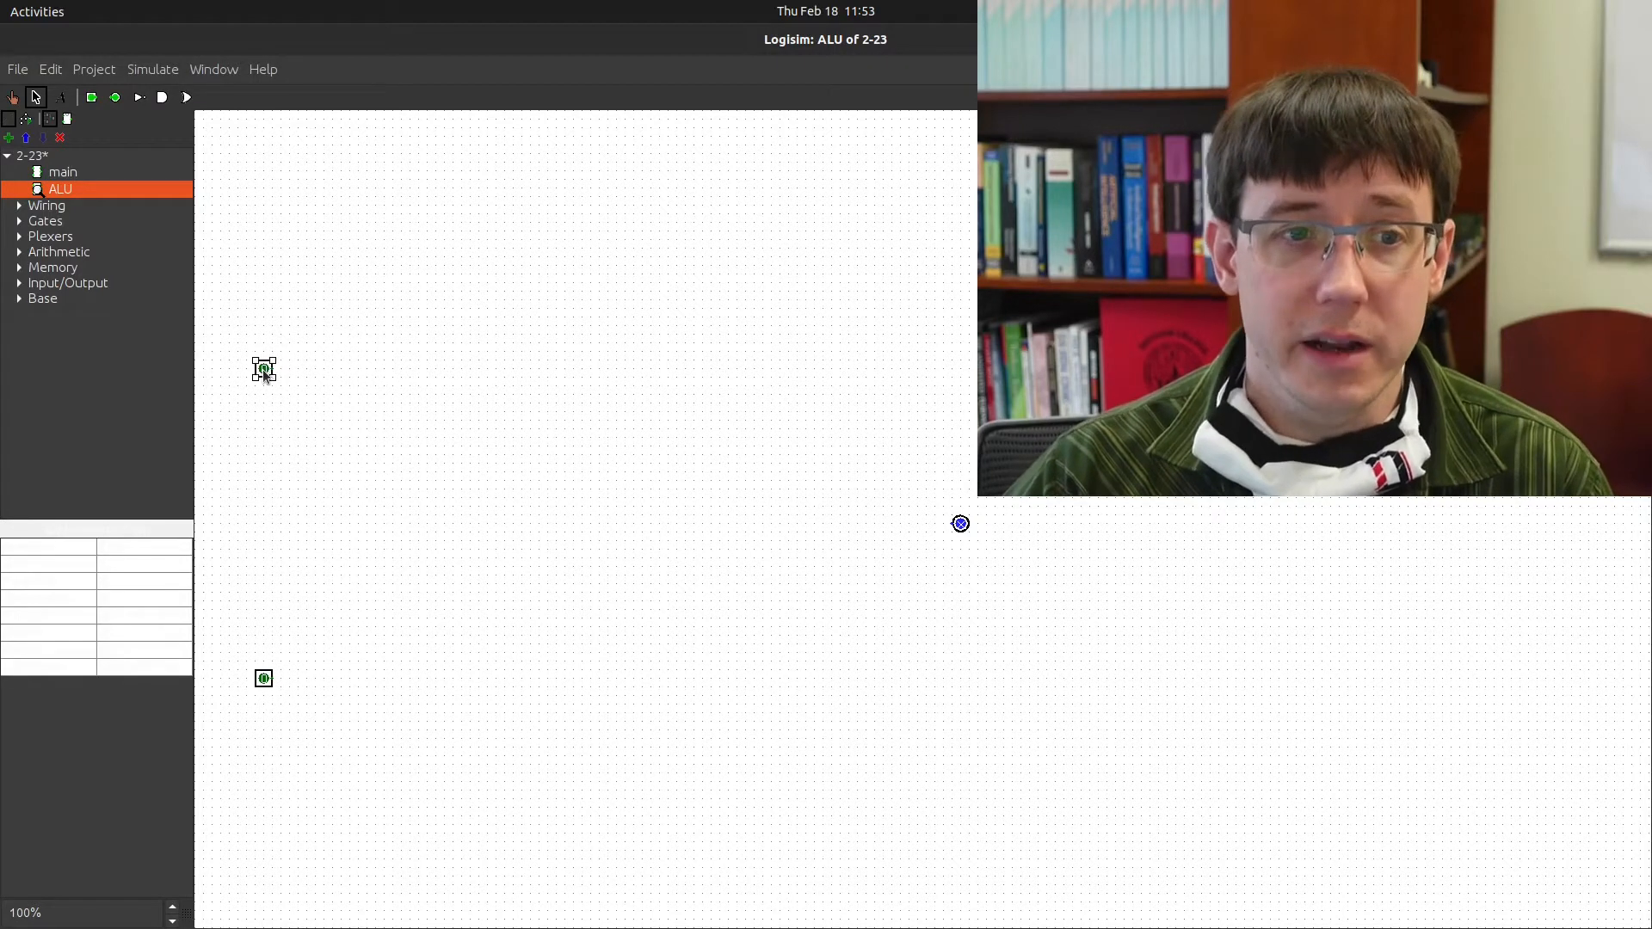
pyautogui.click(178, 579)
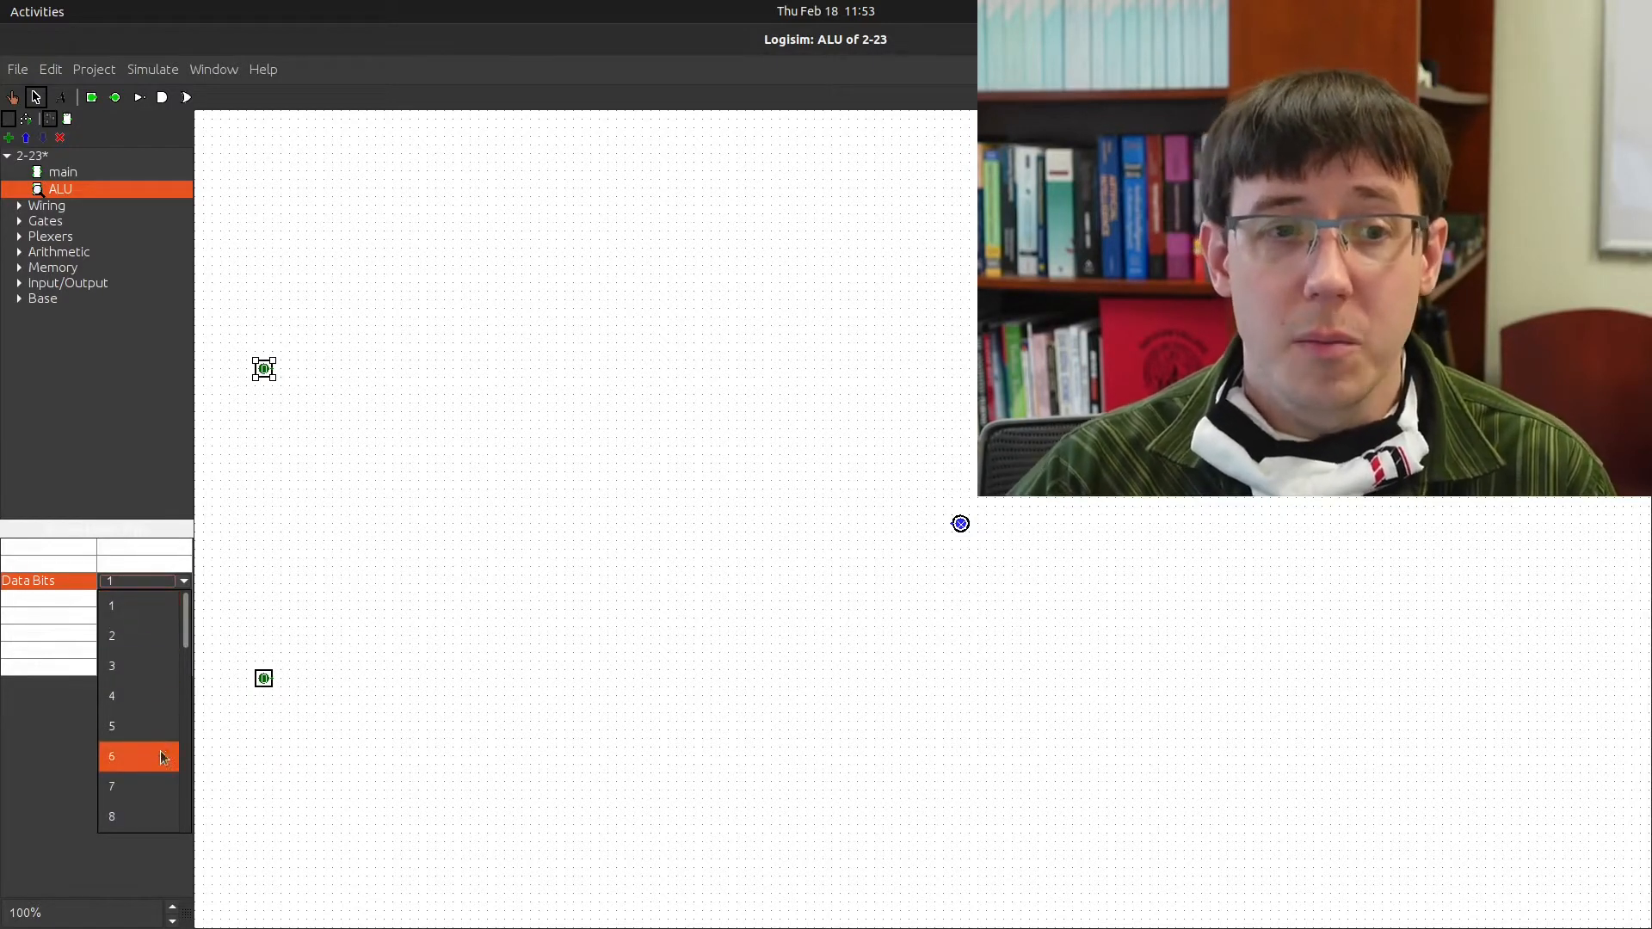
pyautogui.click(147, 817)
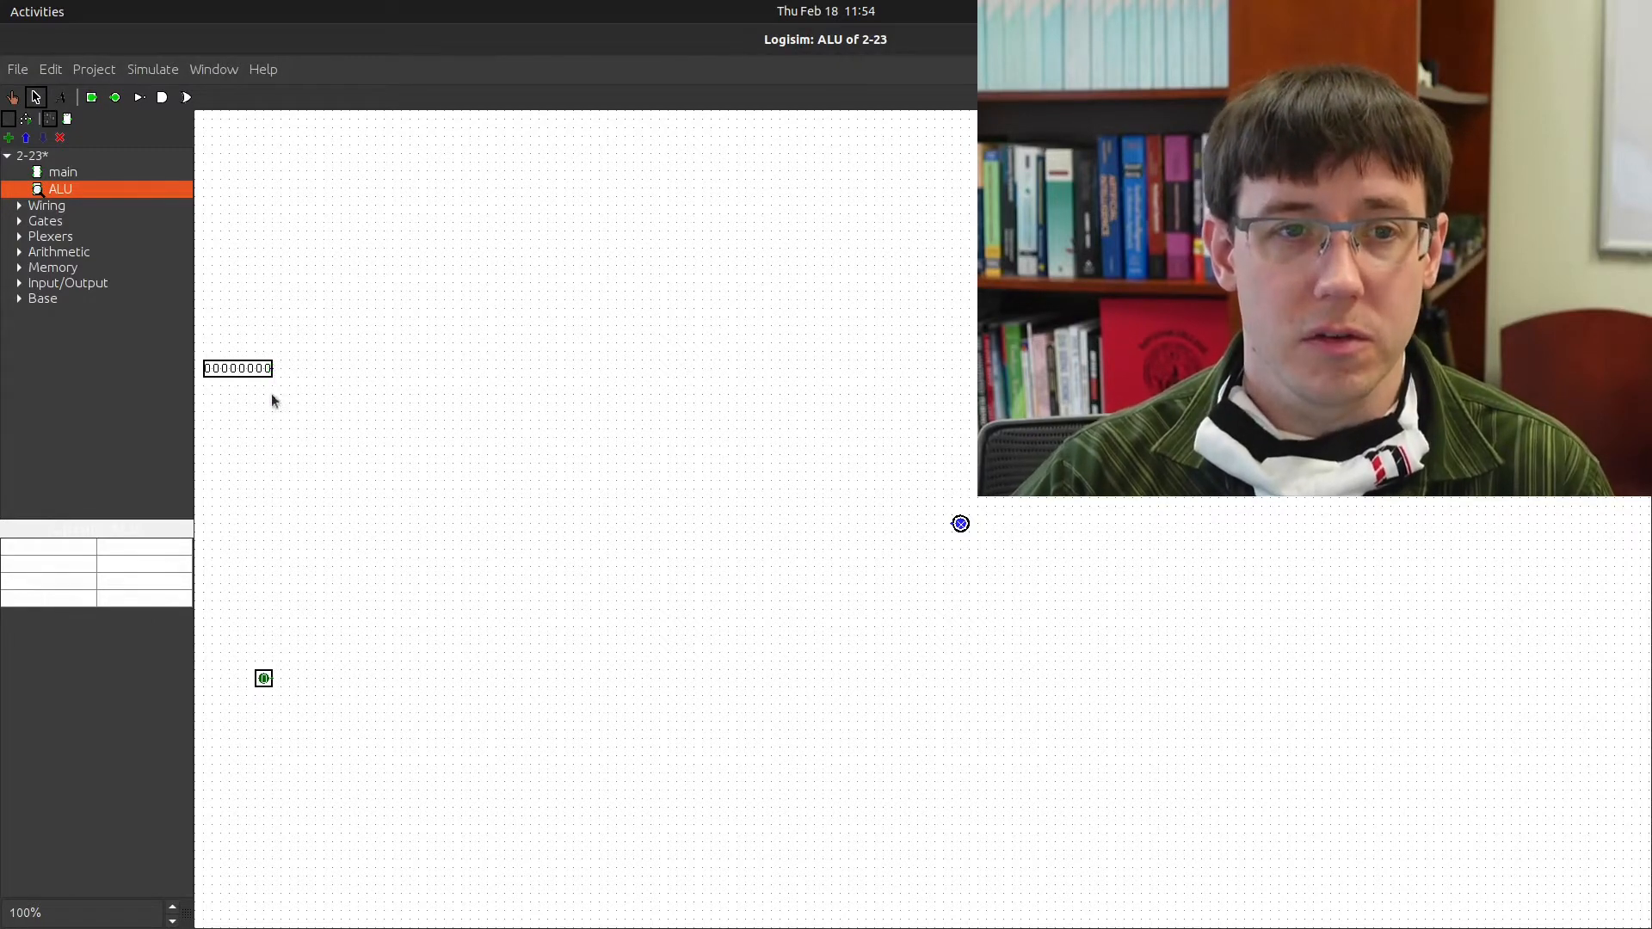
pyautogui.click(256, 676)
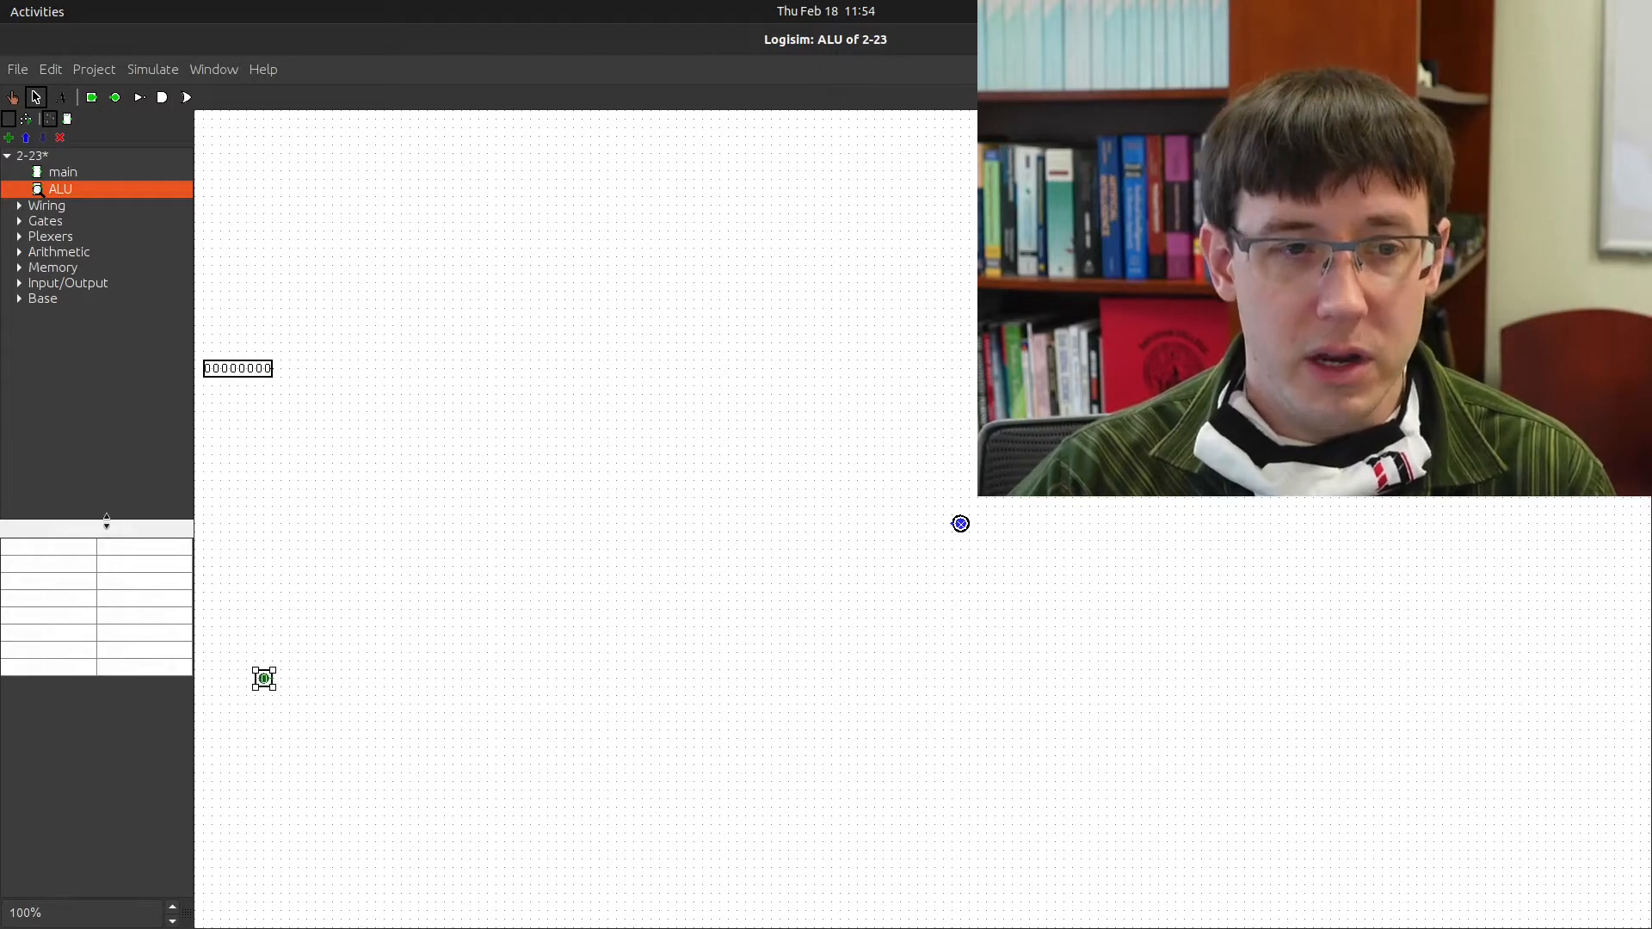
pyautogui.click(143, 580)
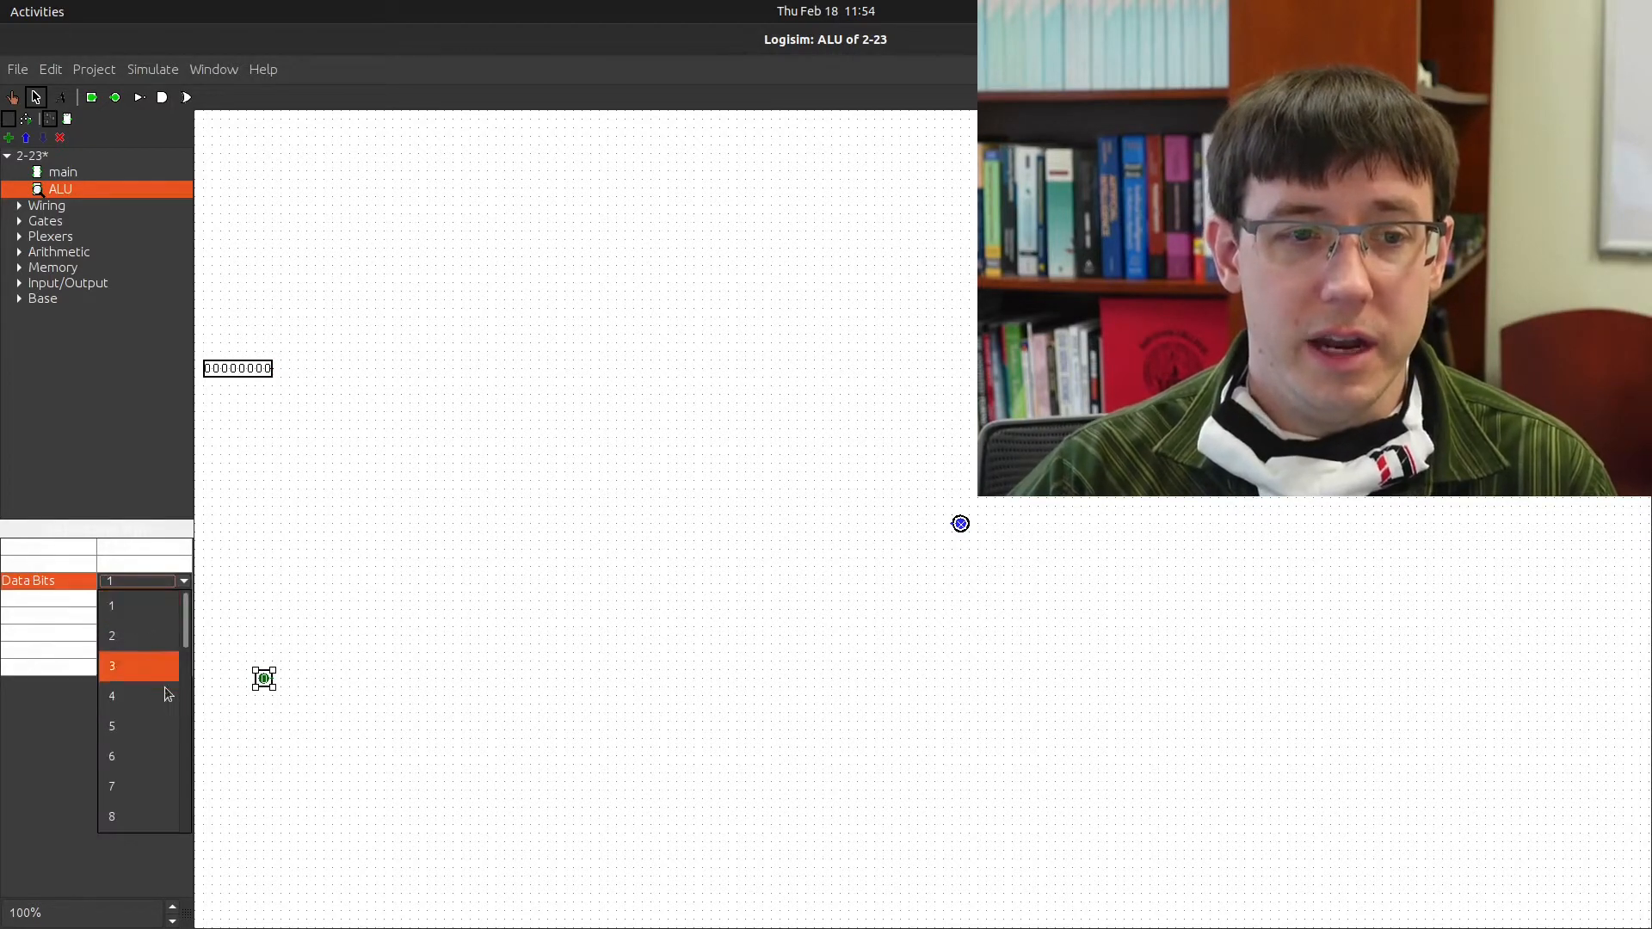
pyautogui.click(128, 818)
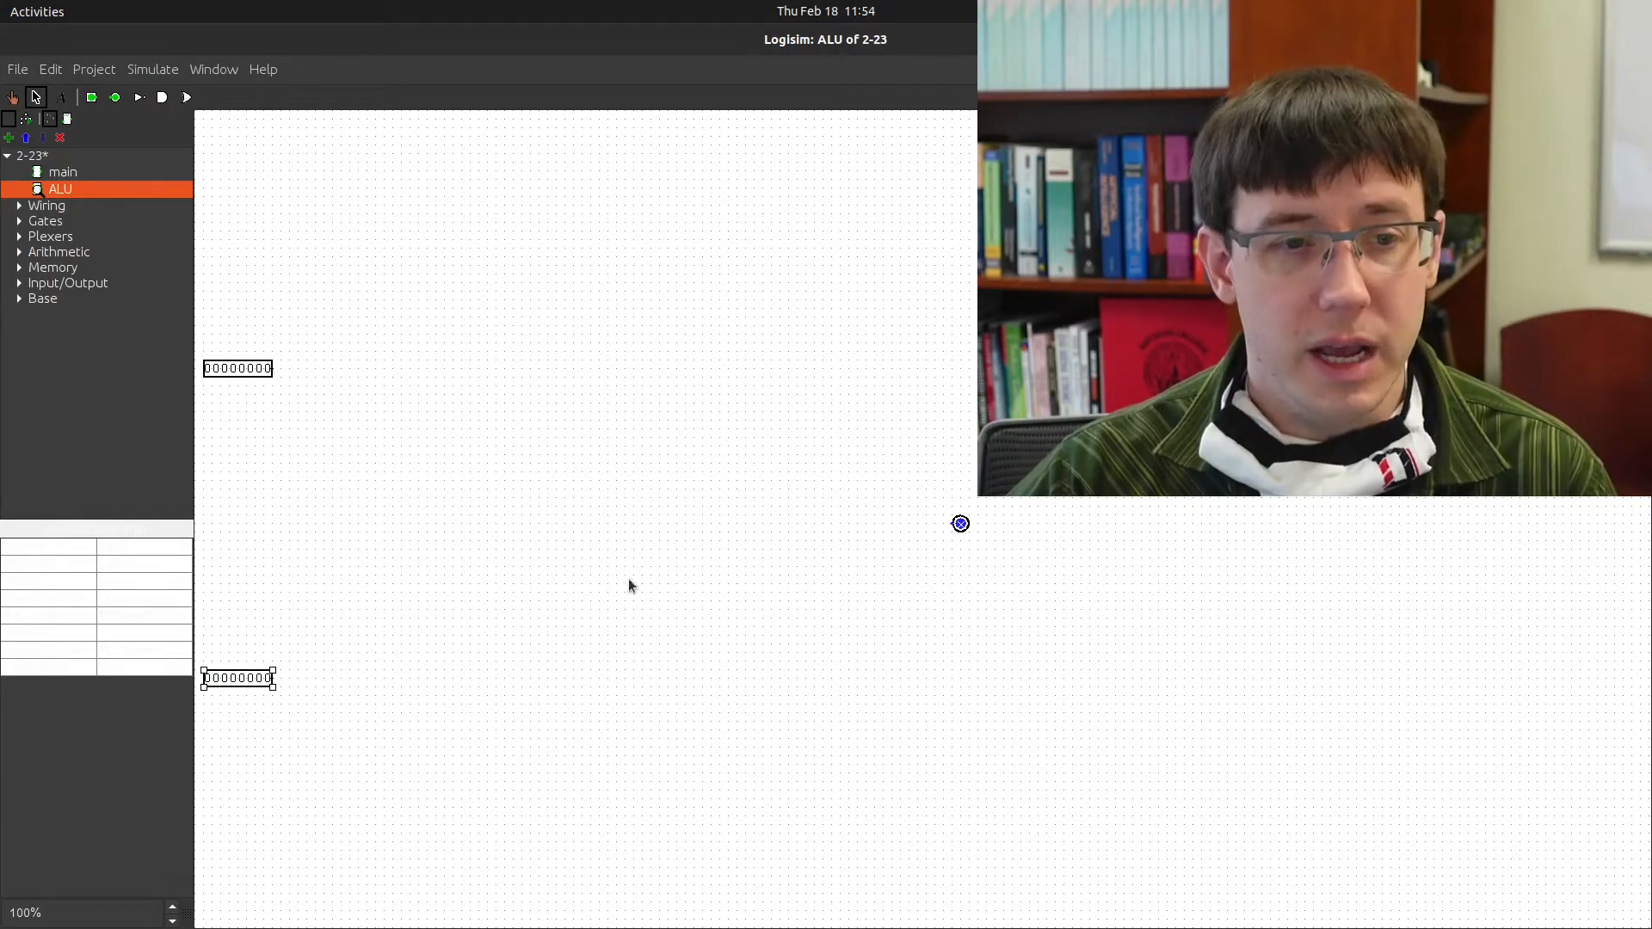
pyautogui.click(962, 524)
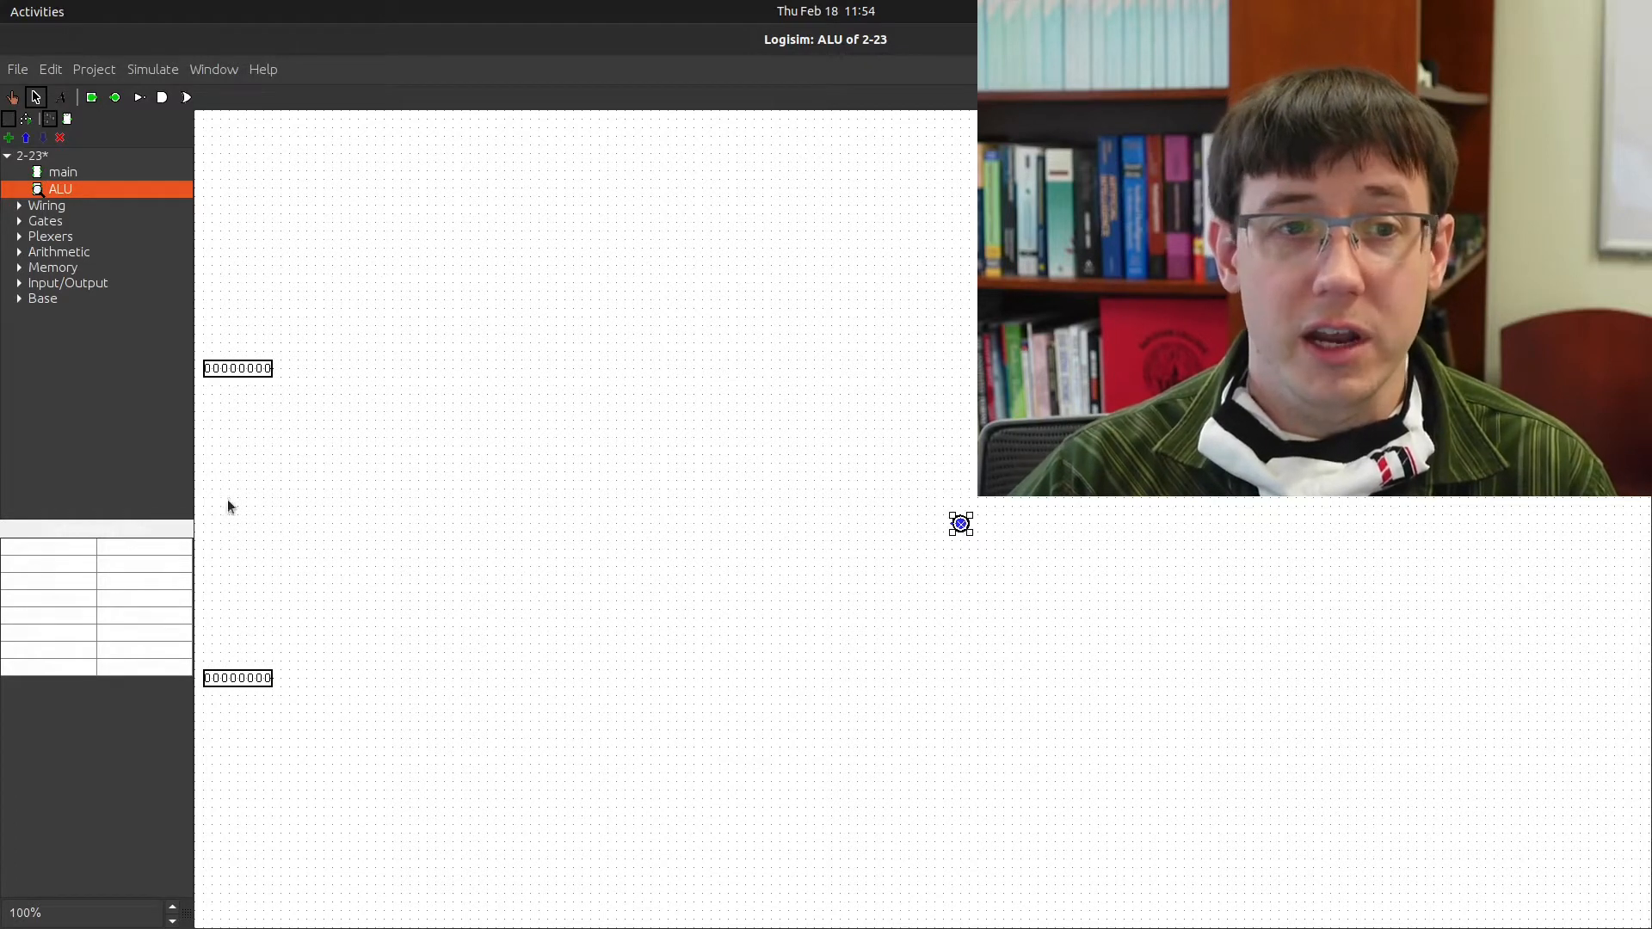
pyautogui.click(146, 582)
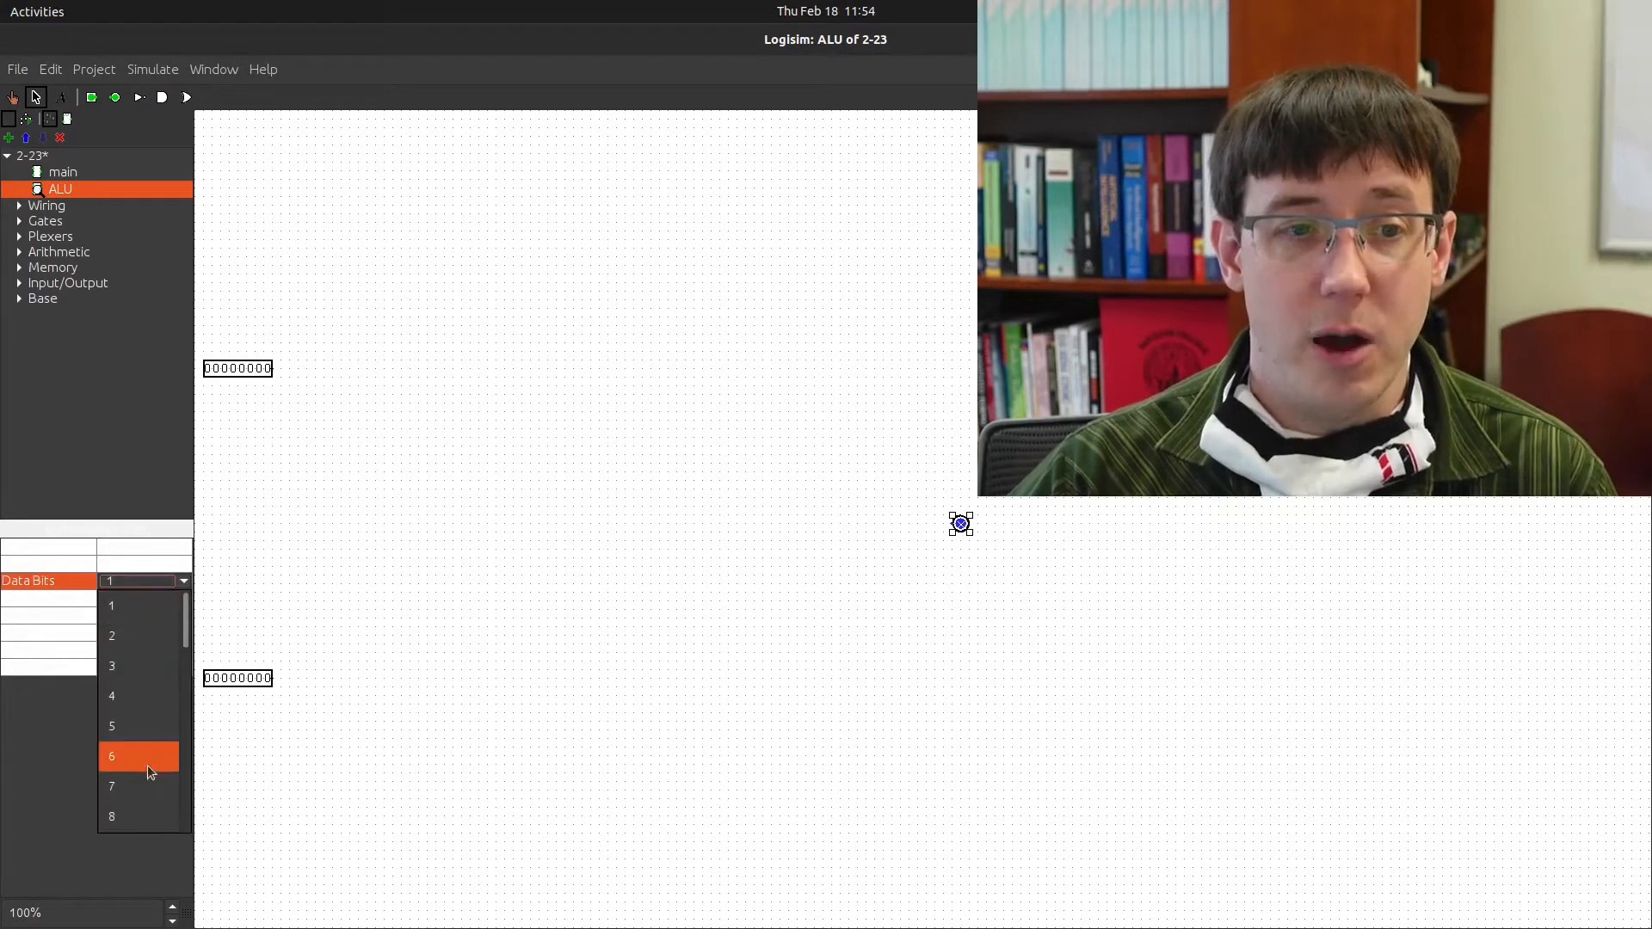
pyautogui.click(123, 805)
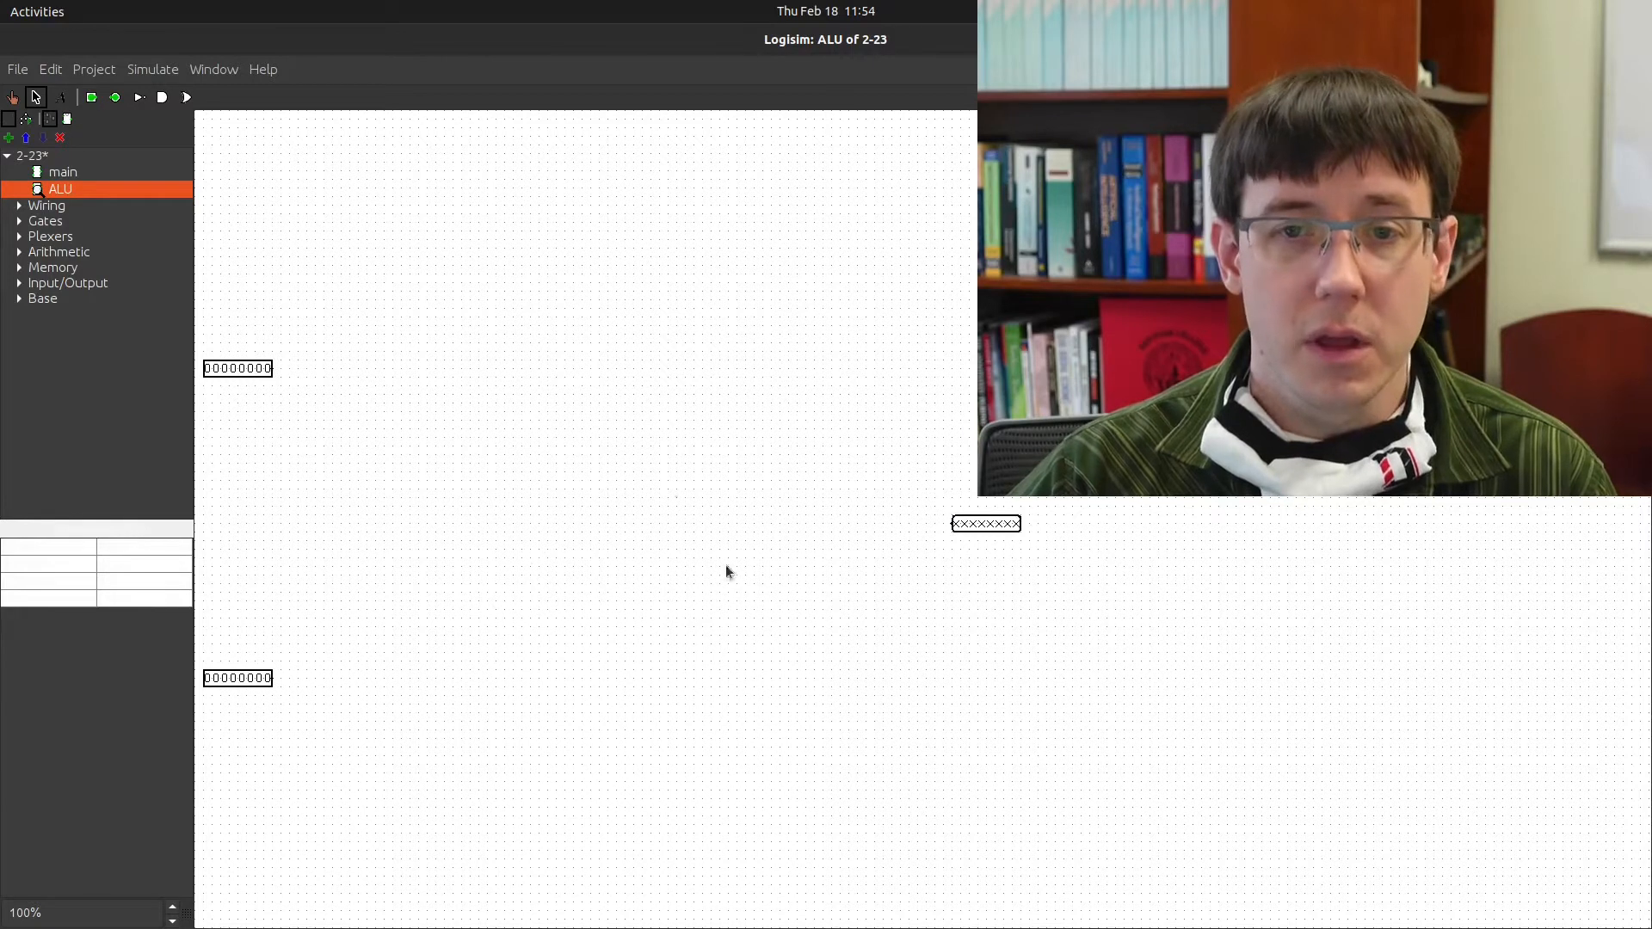
pyautogui.moveTo(272, 368); pyautogui.dragTo(276, 369)
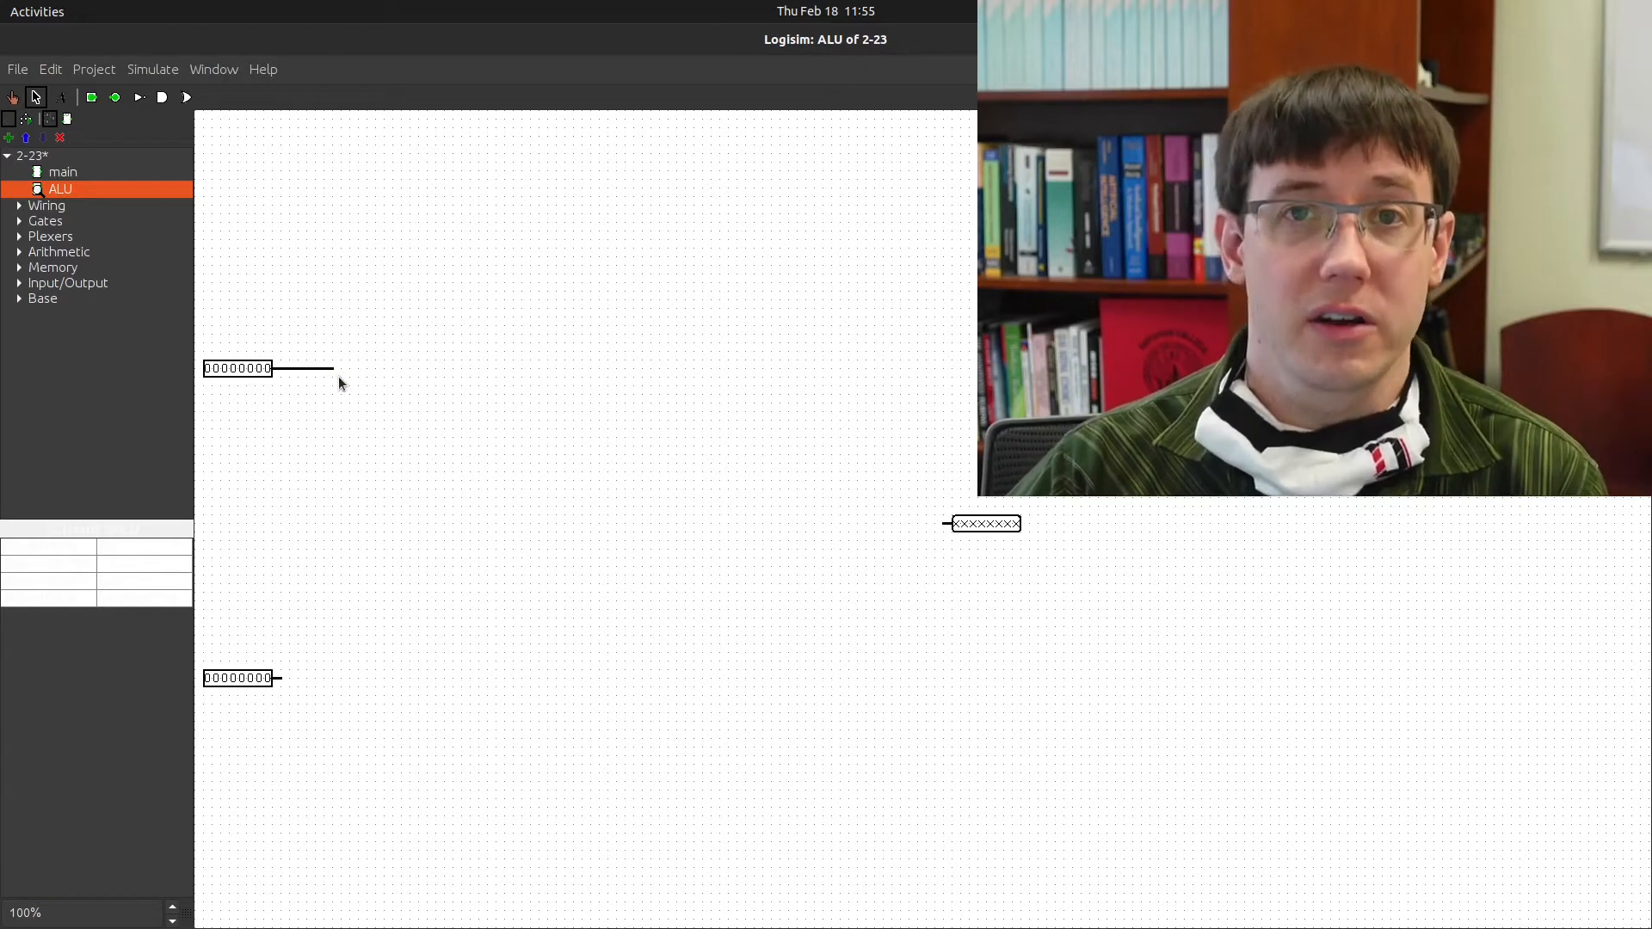
# Place a two-input AND gate and wire both 8-bit input pins into it
pyautogui.click(161, 97)
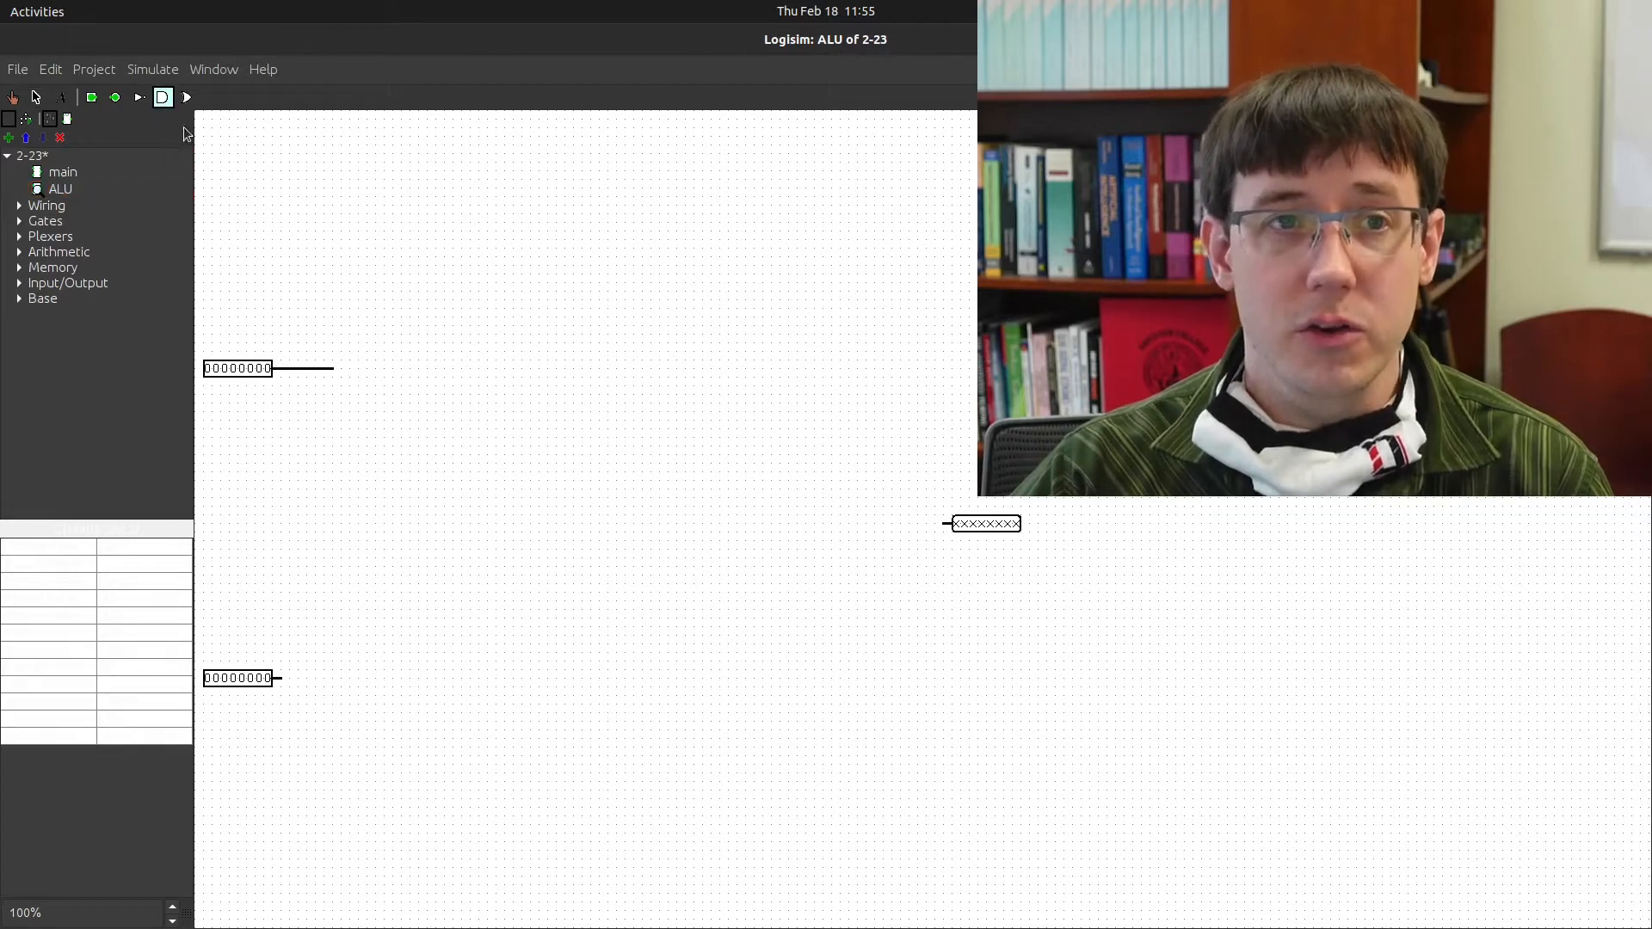
pyautogui.click(513, 395)
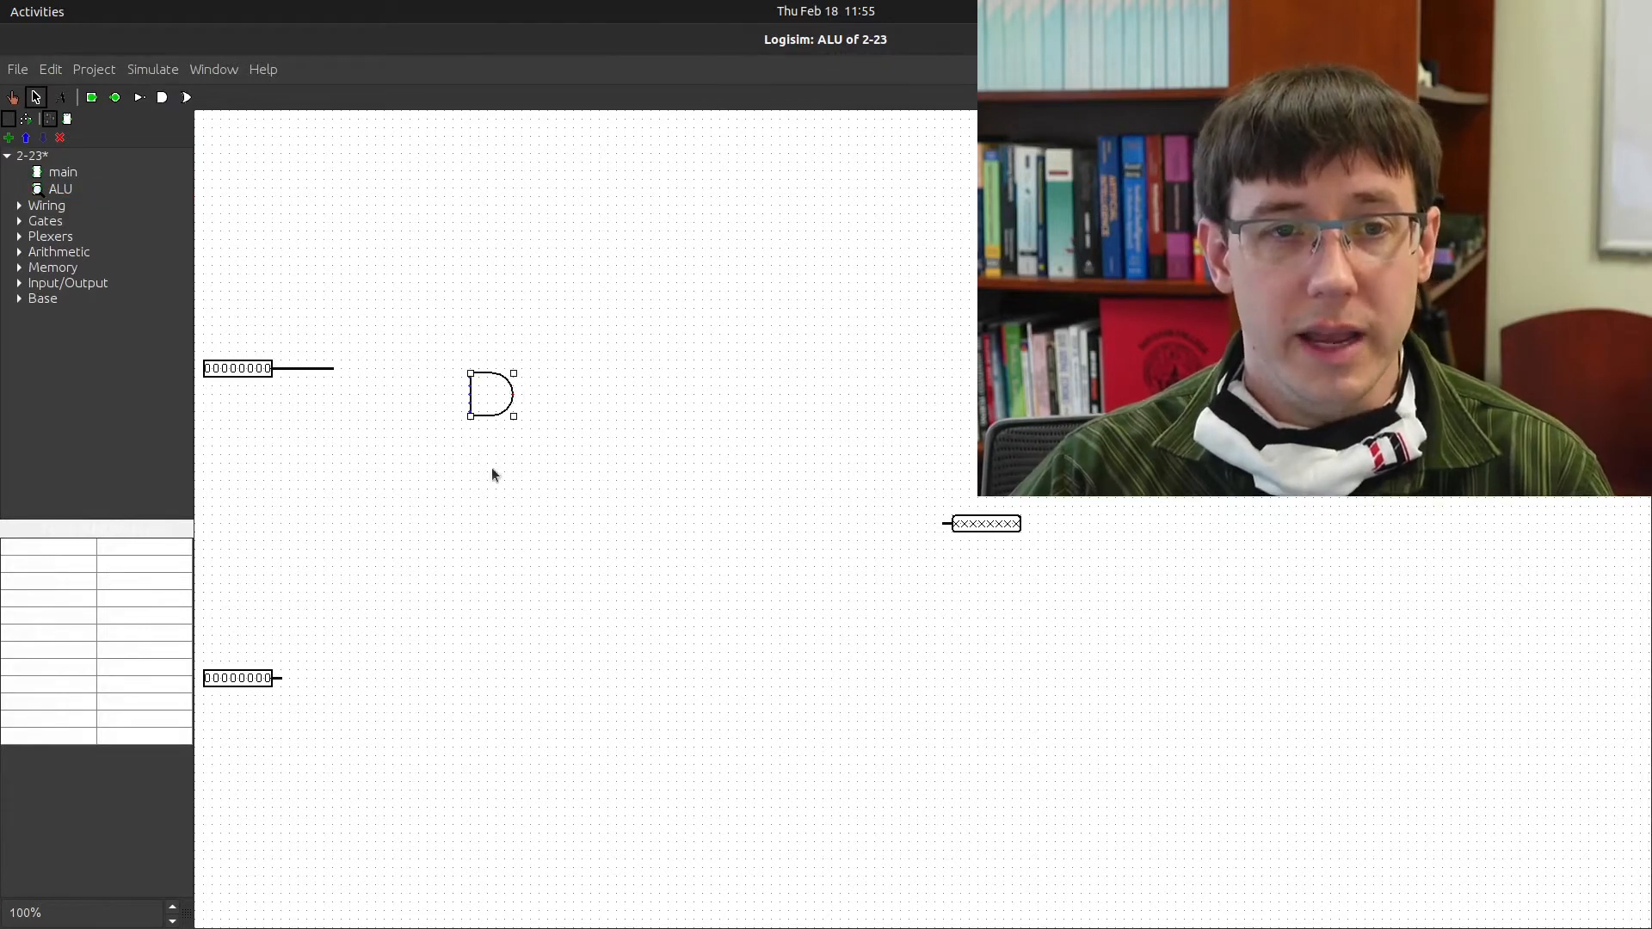
pyautogui.click(130, 599)
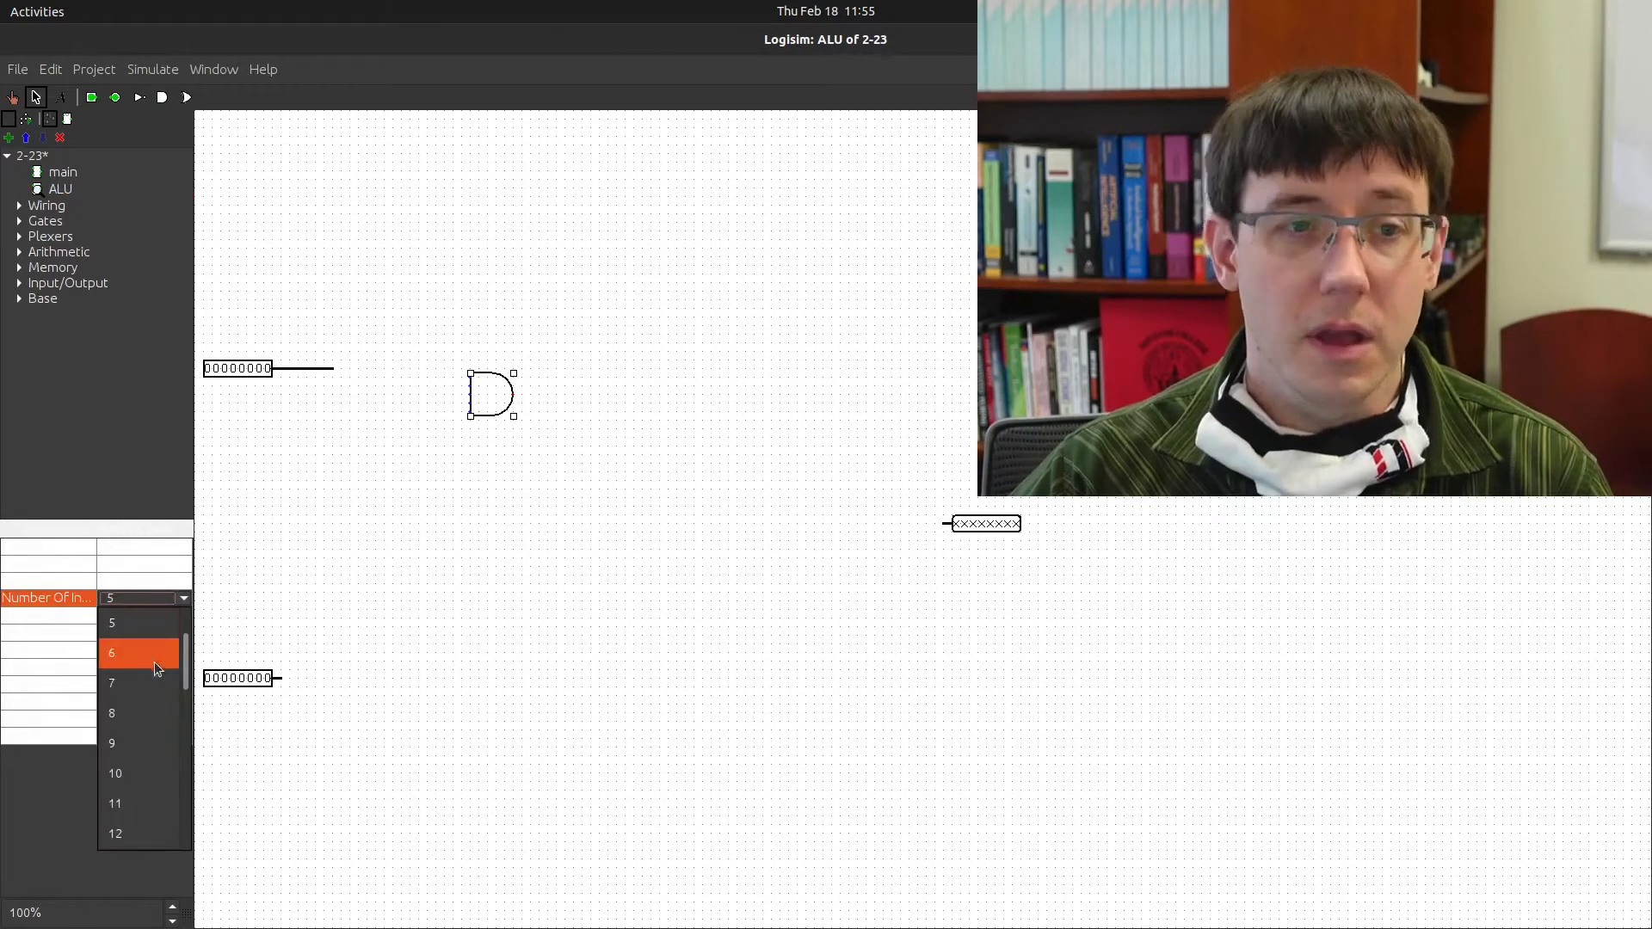
pyautogui.scroll(1, 179, 699)
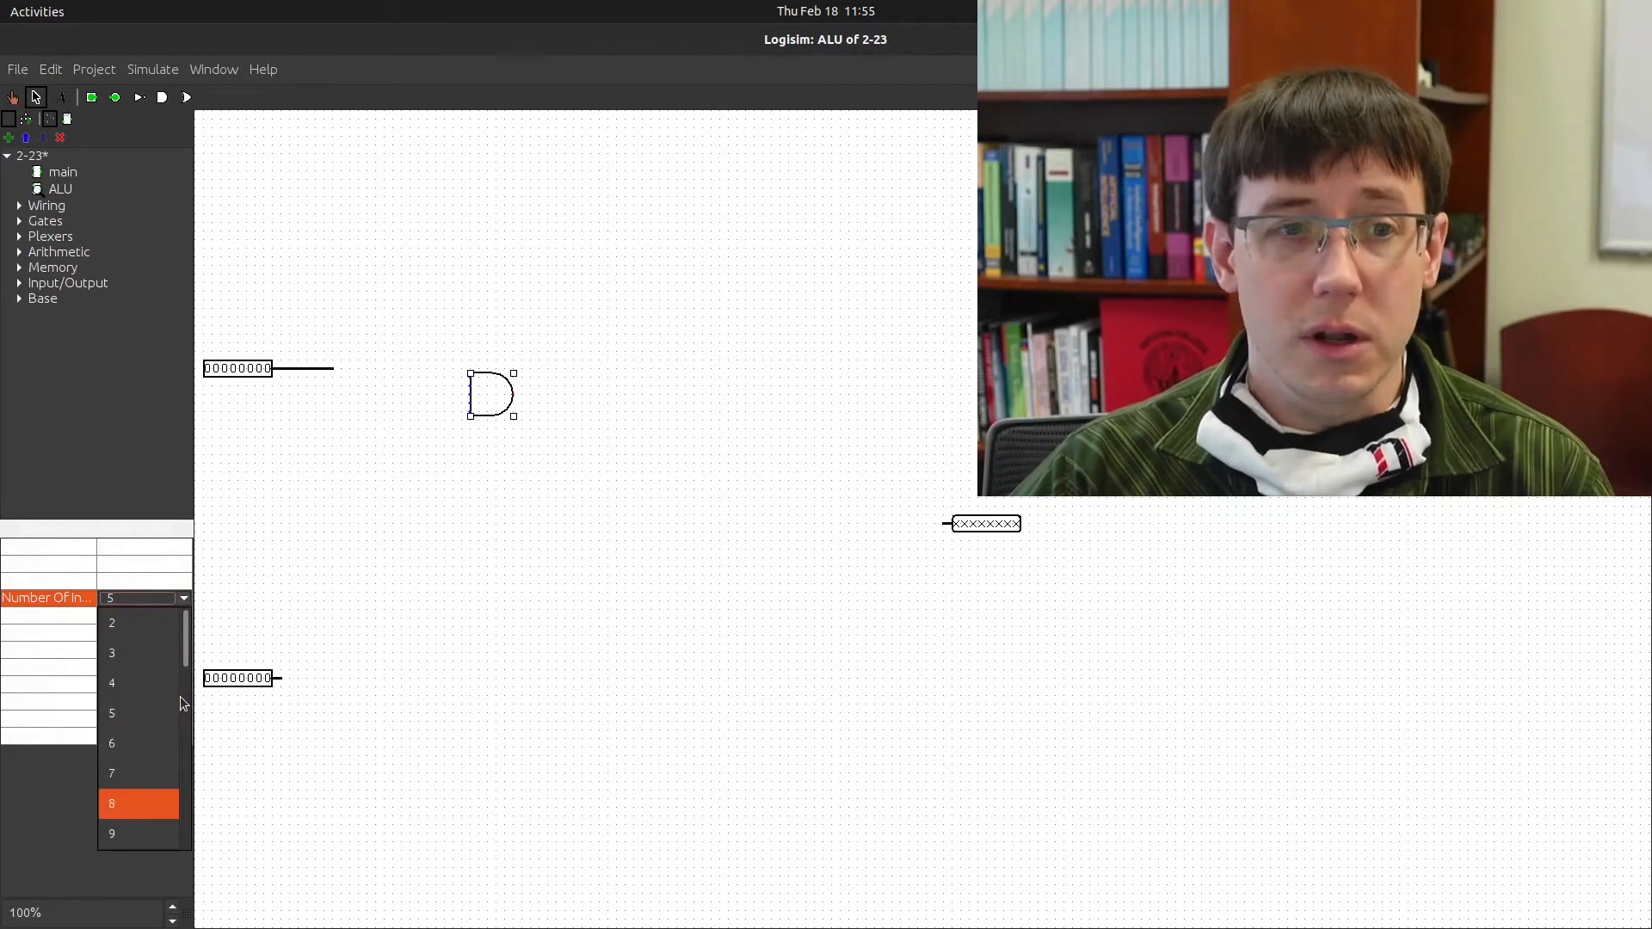
pyautogui.click(153, 623)
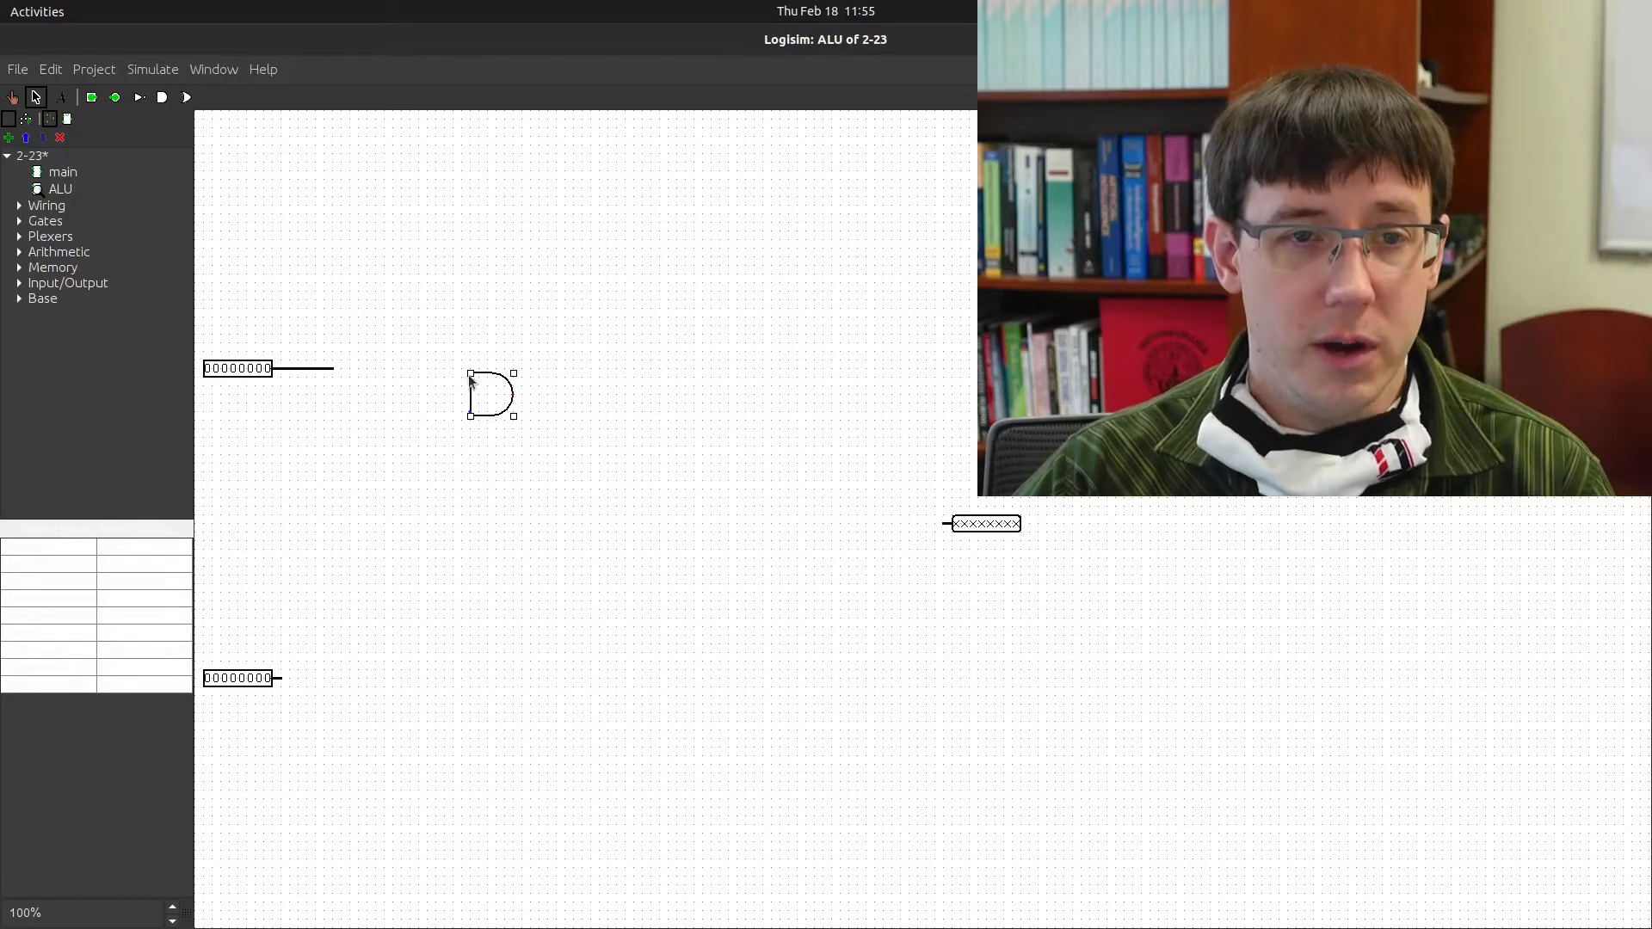
pyautogui.moveTo(334, 369); pyautogui.dragTo(334, 370)
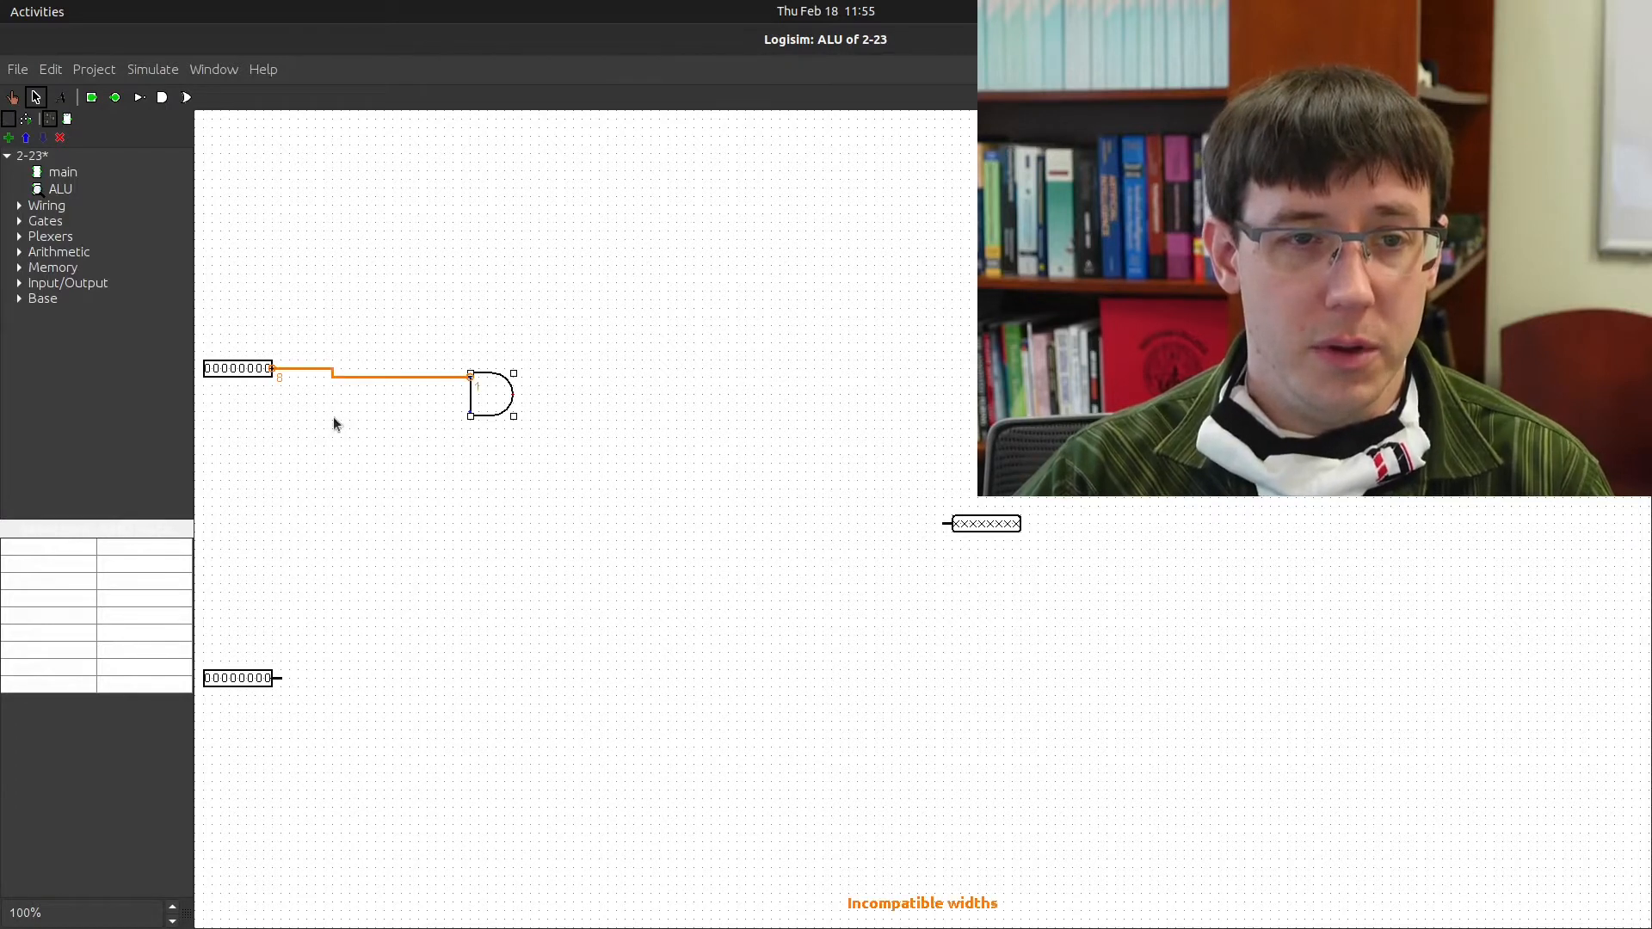
pyautogui.moveTo(281, 679)
pyautogui.mouseDown()
pyautogui.moveTo(303, 456)
pyautogui.moveTo(354, 412)
pyautogui.moveTo(339, 417)
pyautogui.mouseUp()
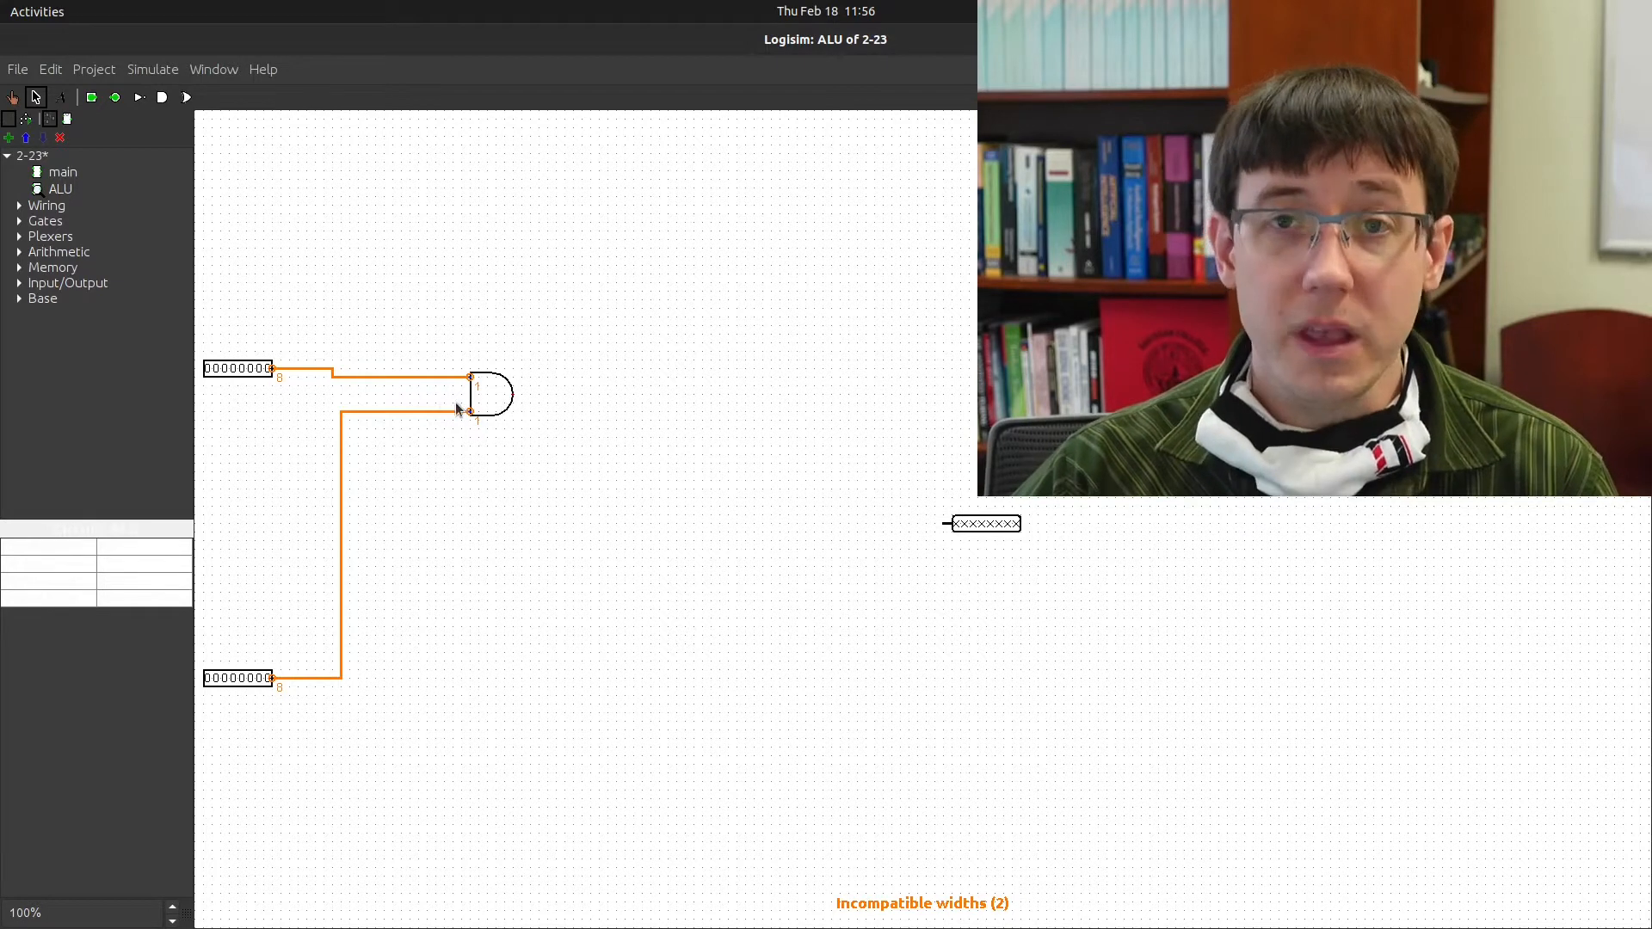
# Set the AND gate to 8 Data Bits and wire its output to the 8-bit output pin
pyautogui.click(478, 398)
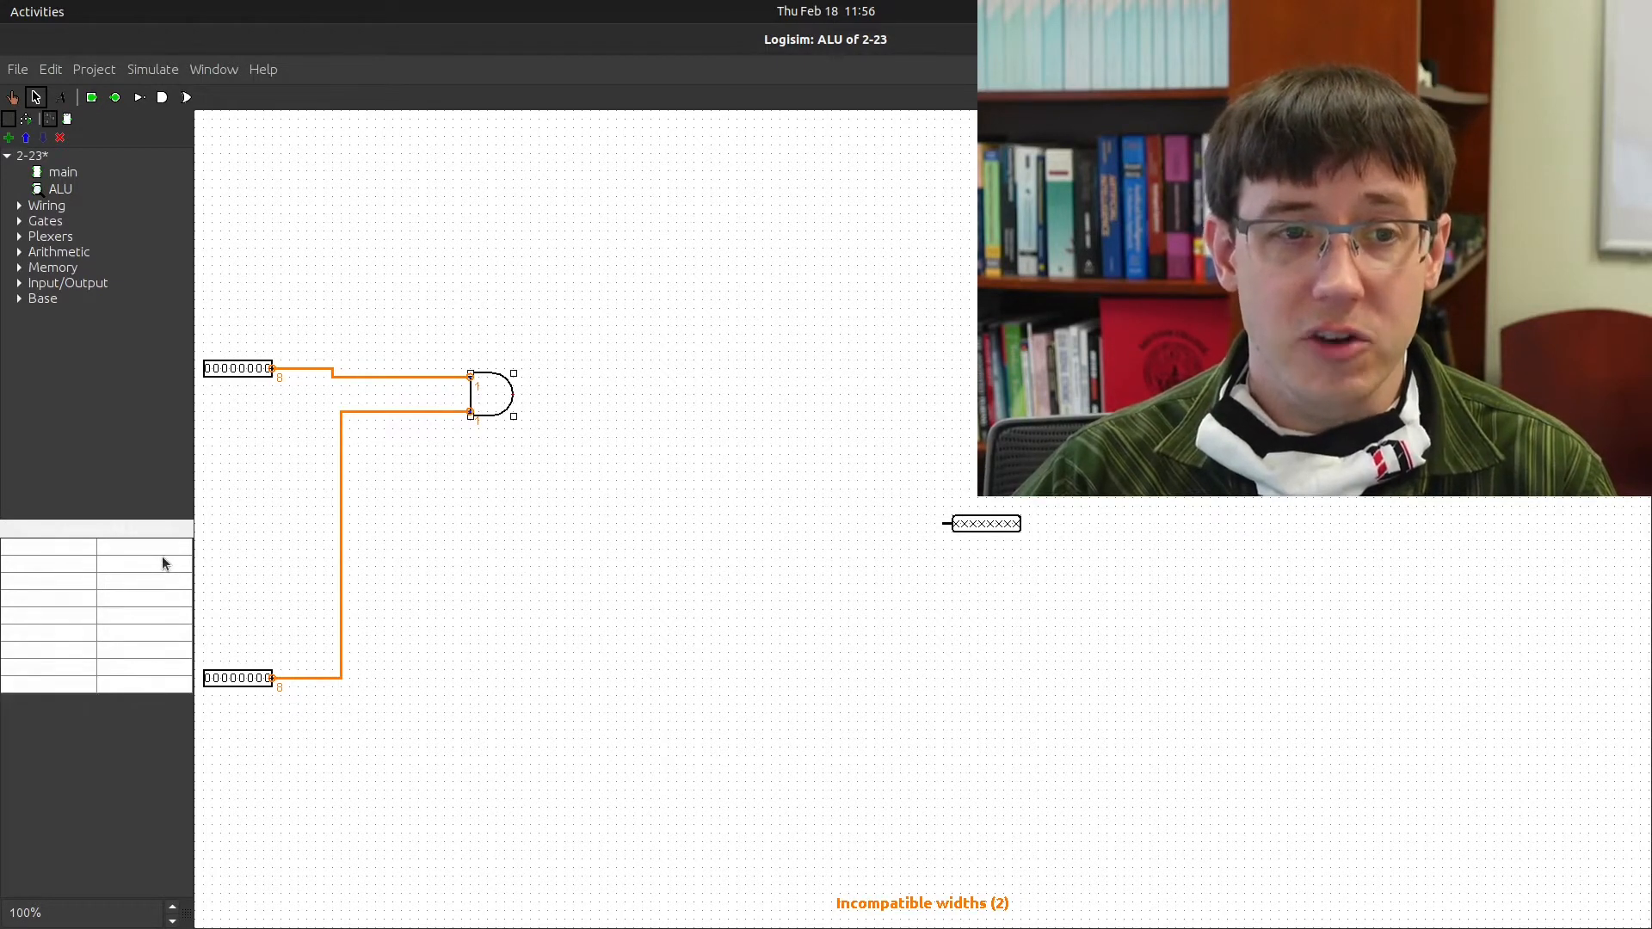
pyautogui.click(162, 562)
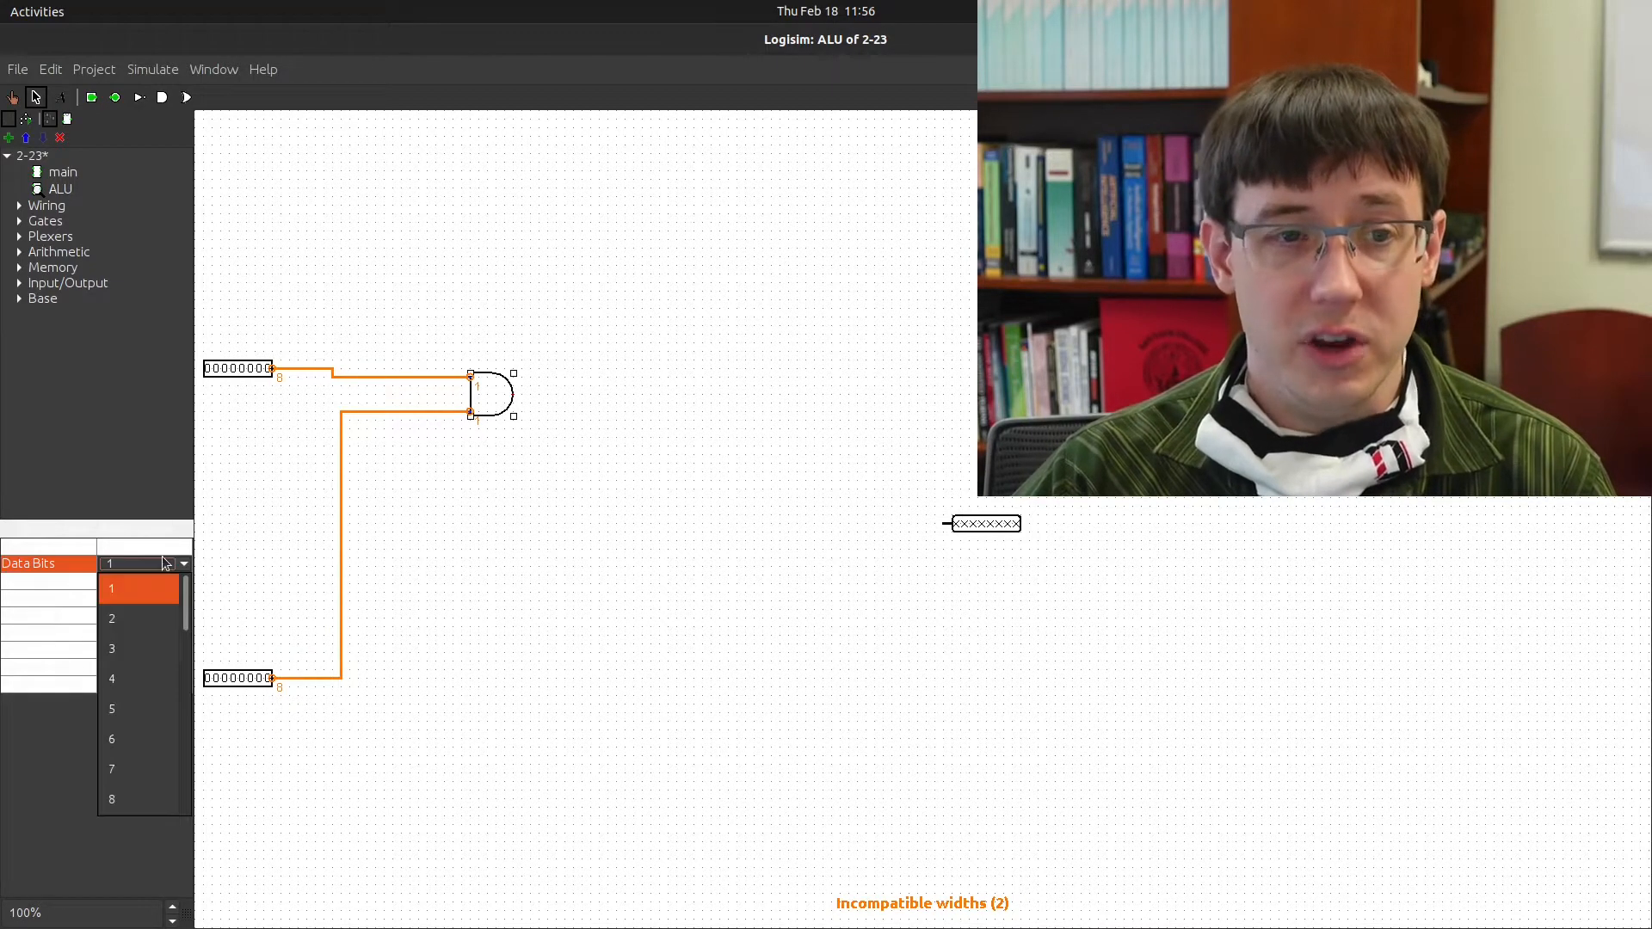
pyautogui.click(161, 799)
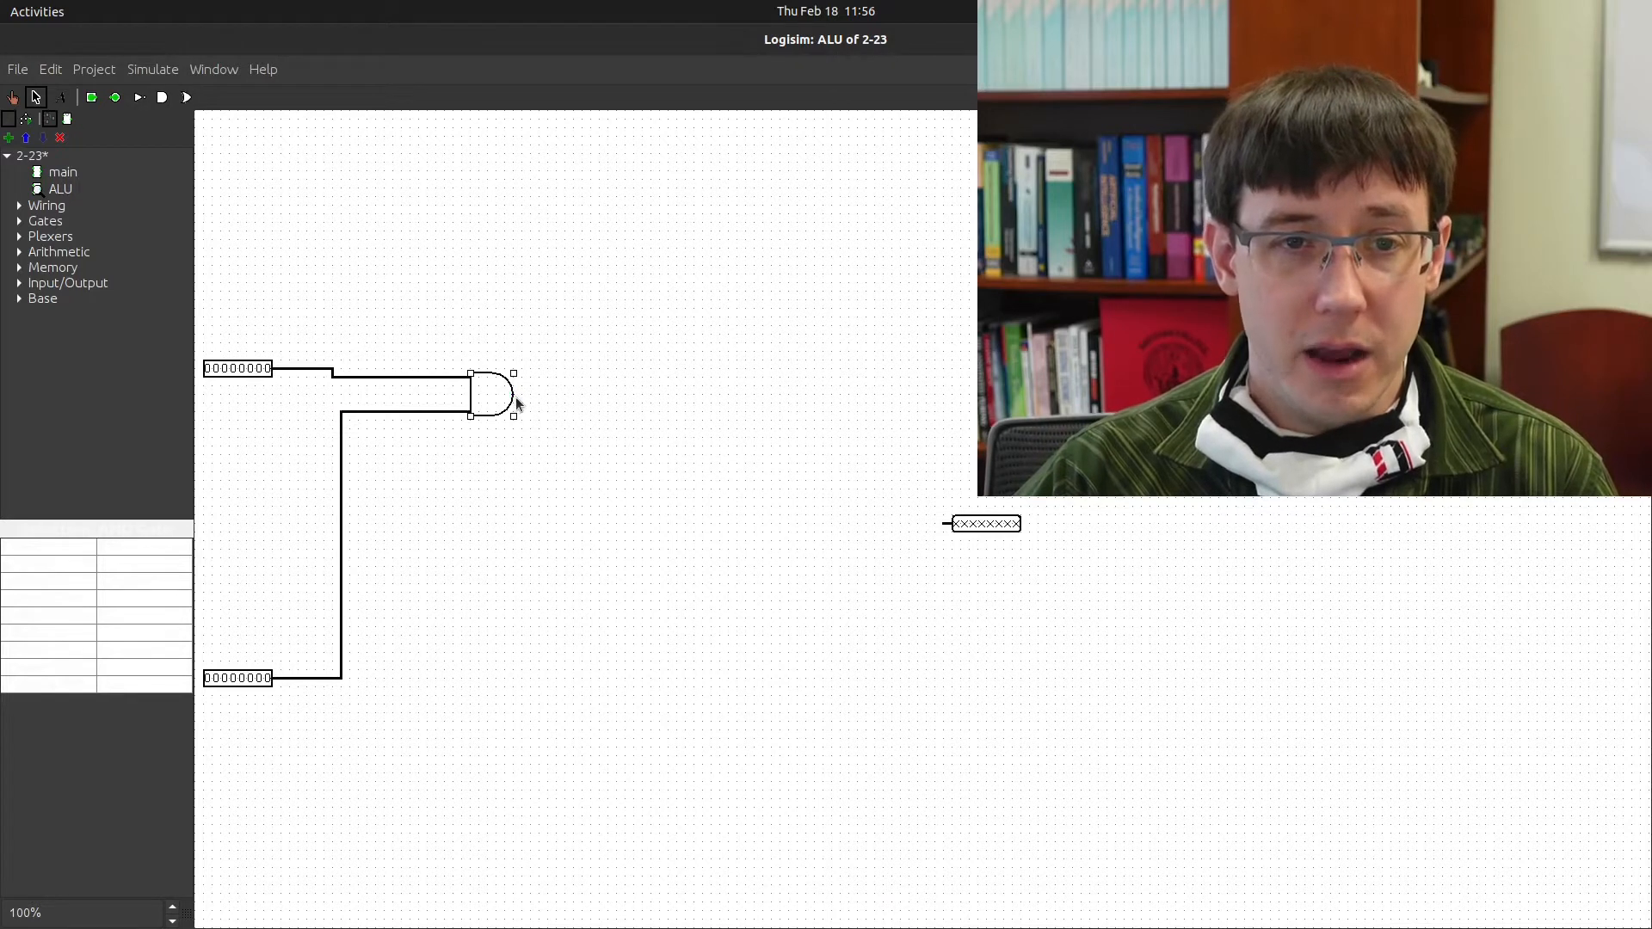
pyautogui.moveTo(513, 395); pyautogui.dragTo(589, 396)
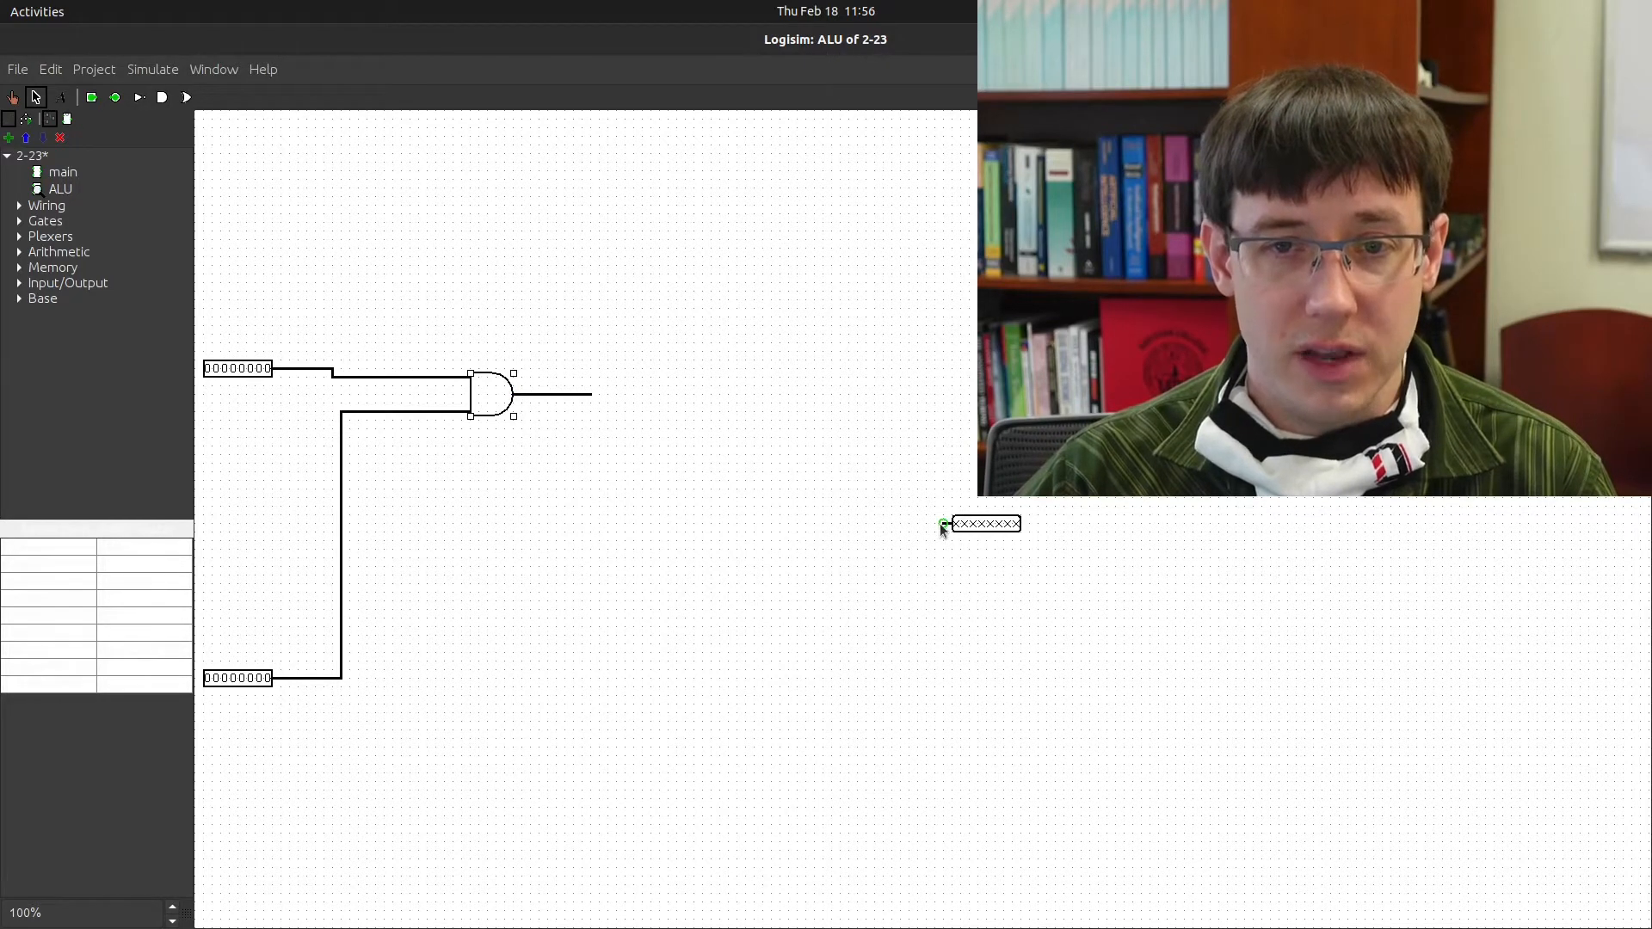
pyautogui.moveTo(947, 523); pyautogui.dragTo(590, 395)
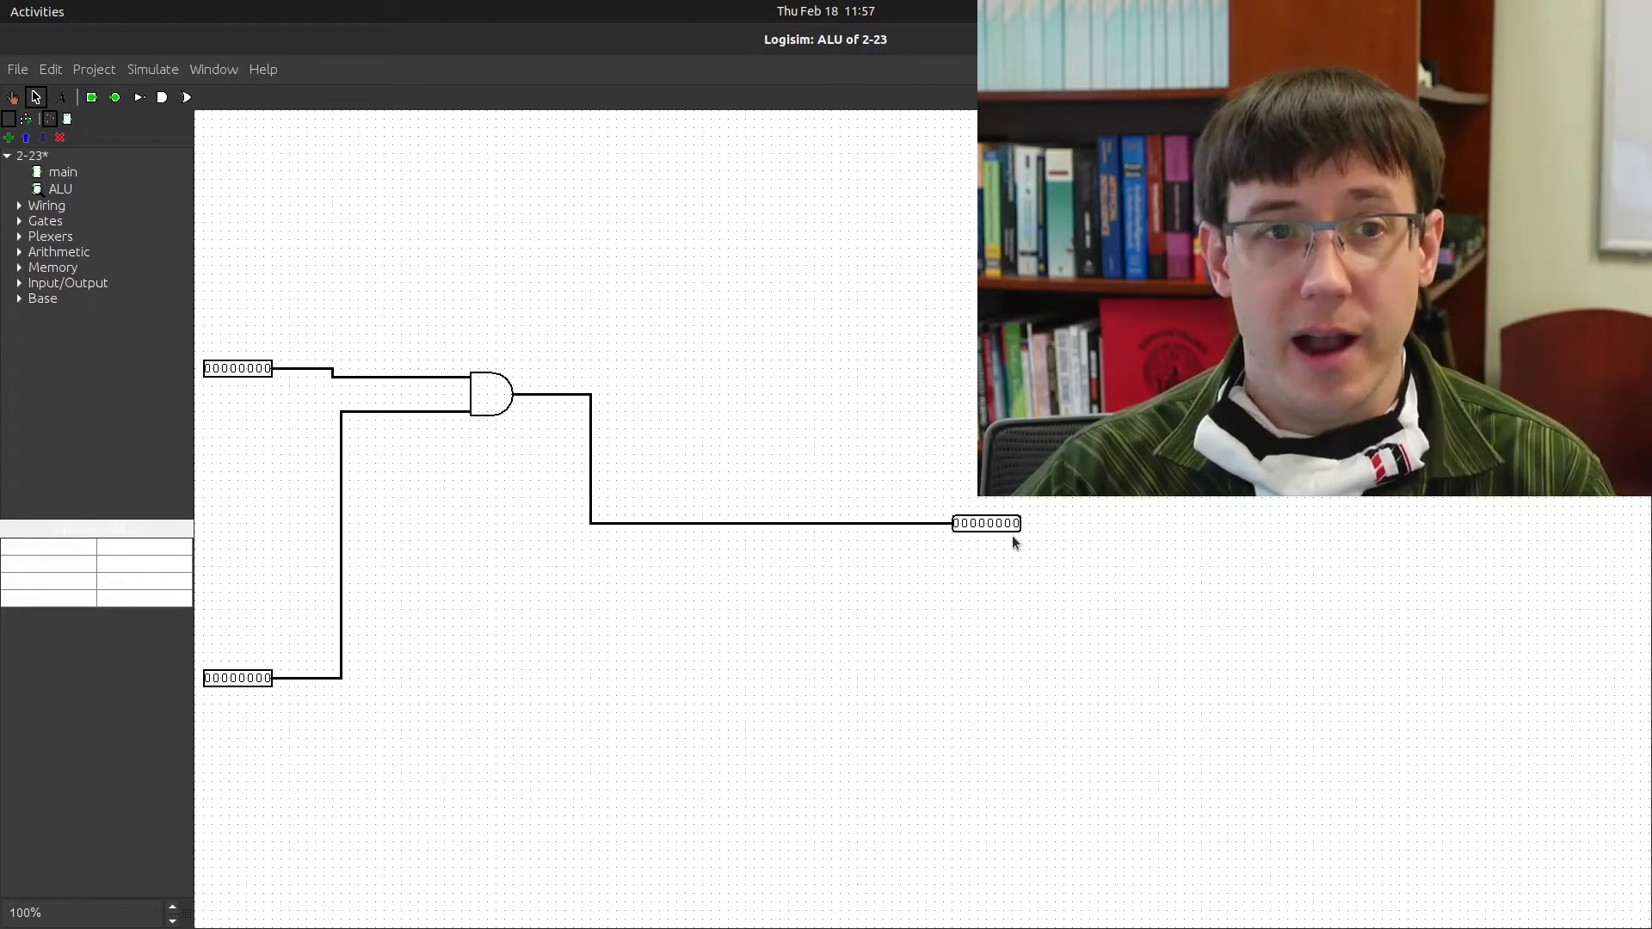
# Poke the inputs to 10011100 and 10000111 so the output reads 10000100
pyautogui.click(12, 97)
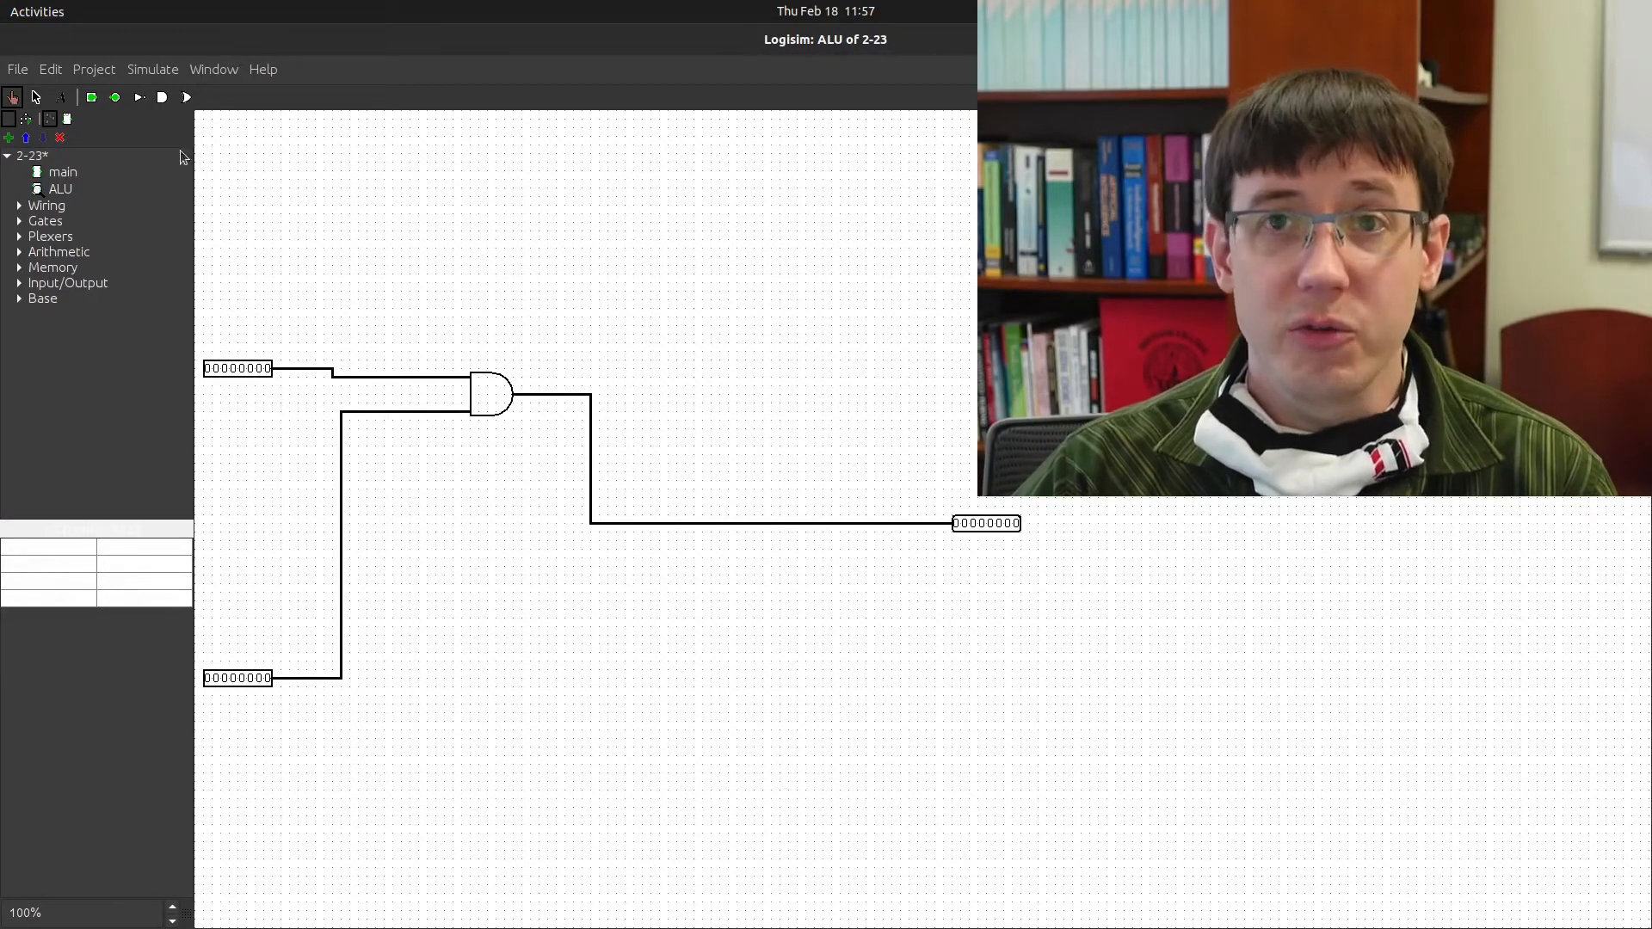
pyautogui.click(236, 372)
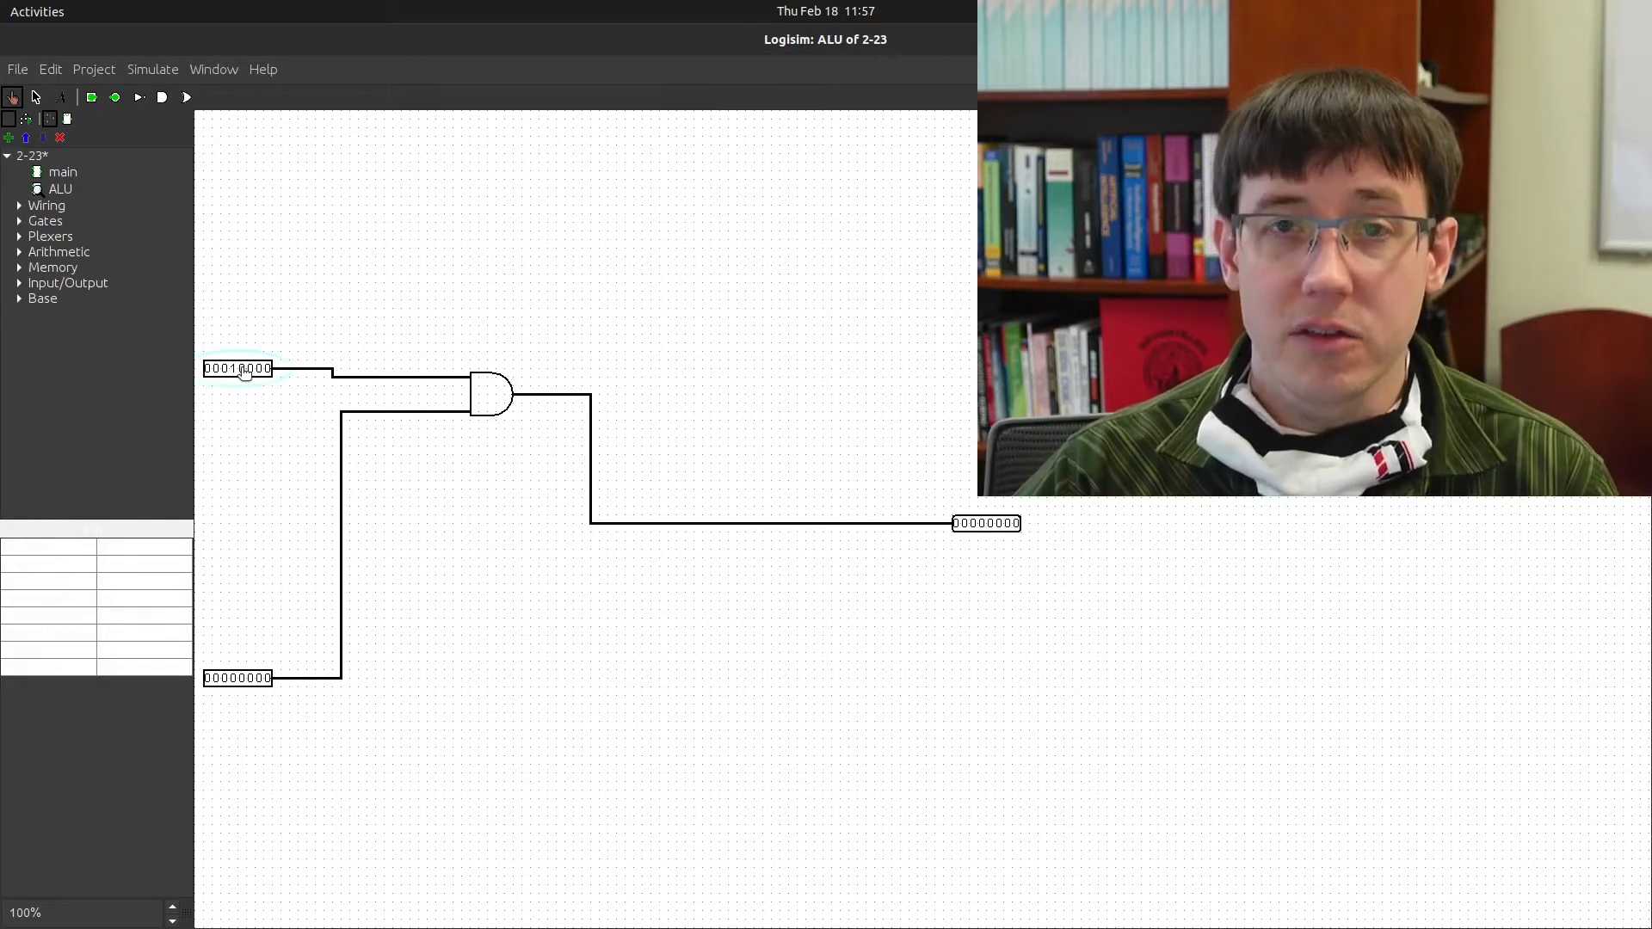
pyautogui.click(244, 370)
pyautogui.click(253, 370)
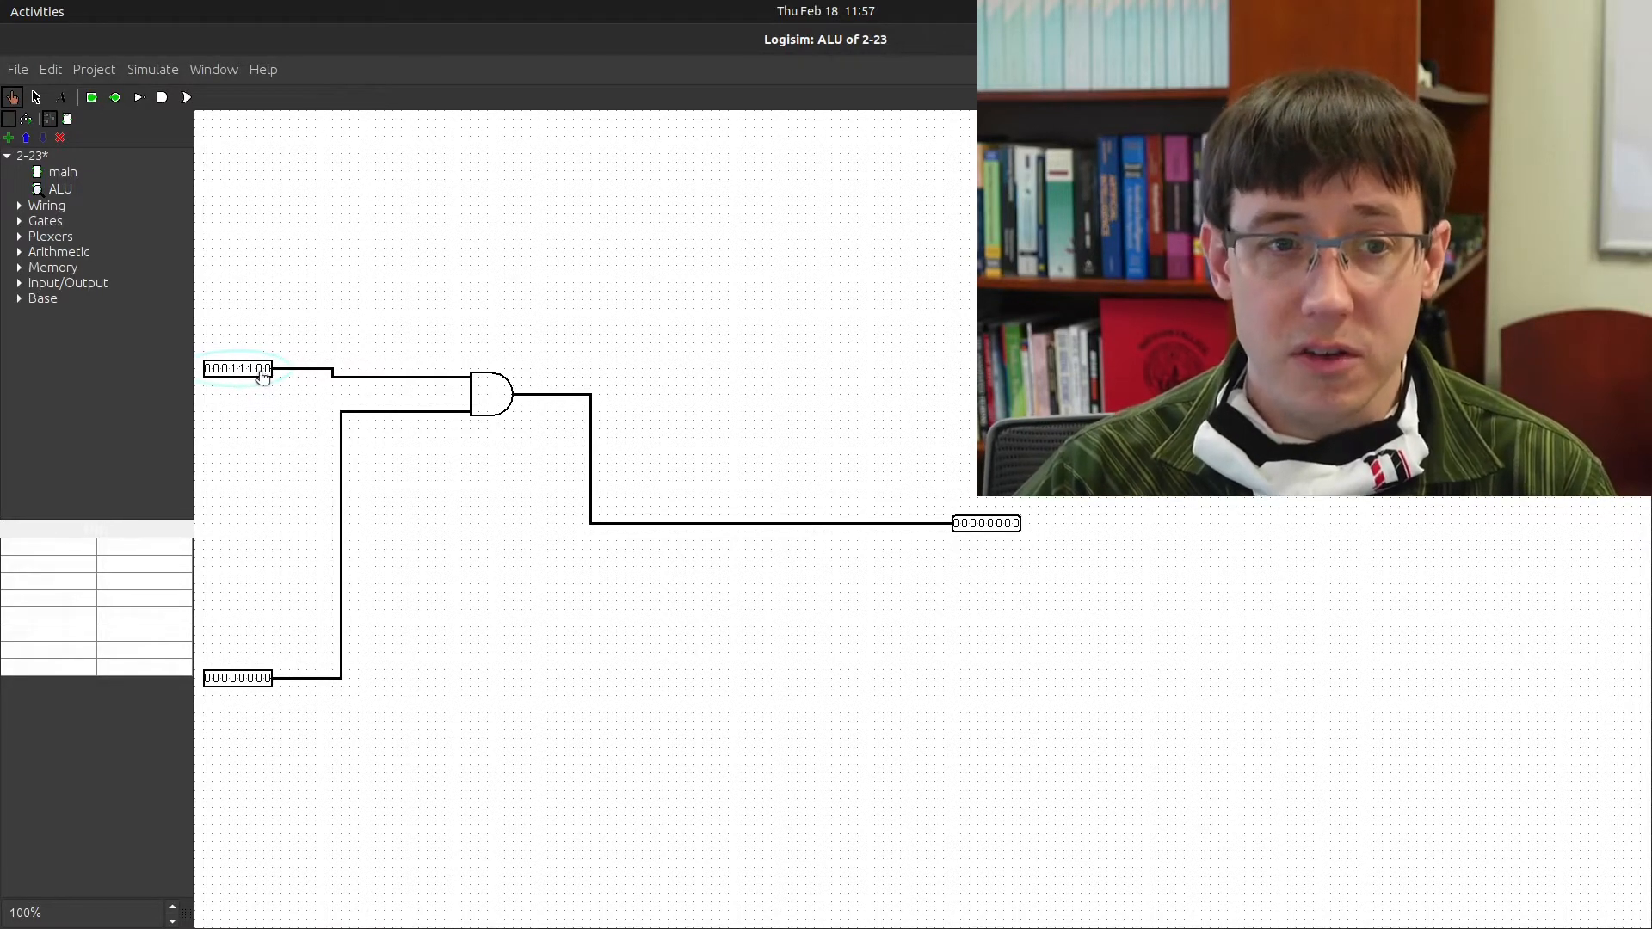
pyautogui.click(253, 680)
pyautogui.click(260, 680)
pyautogui.click(268, 679)
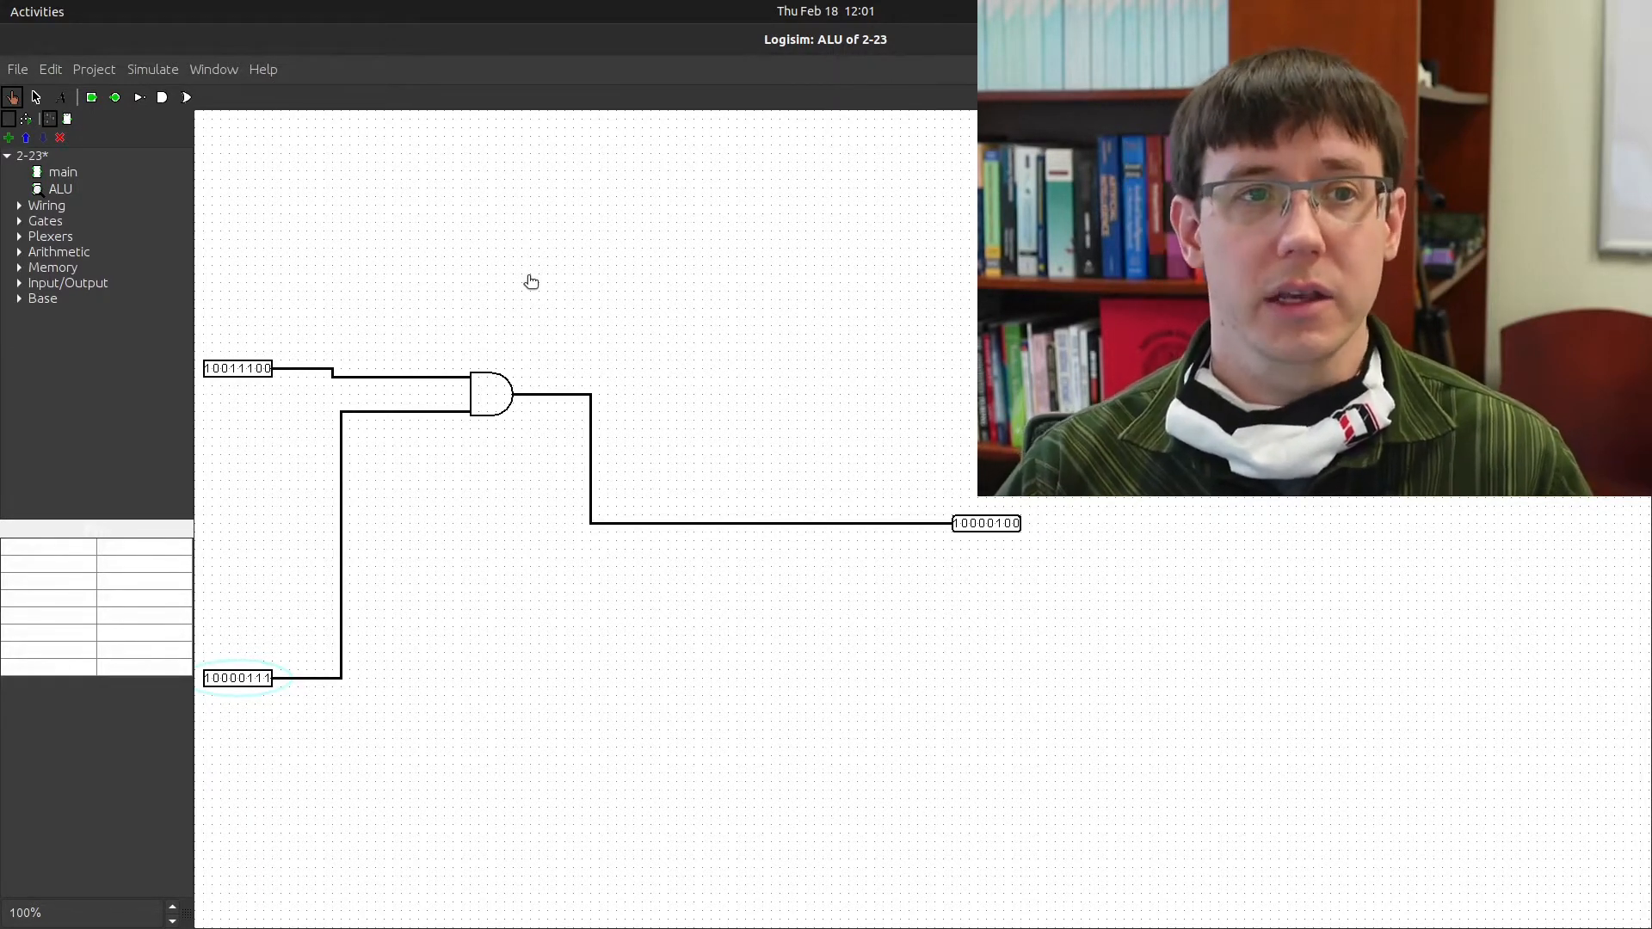
# Add a new circuit named 'adder' to the 2-23 project
pyautogui.rightClick(34, 161)
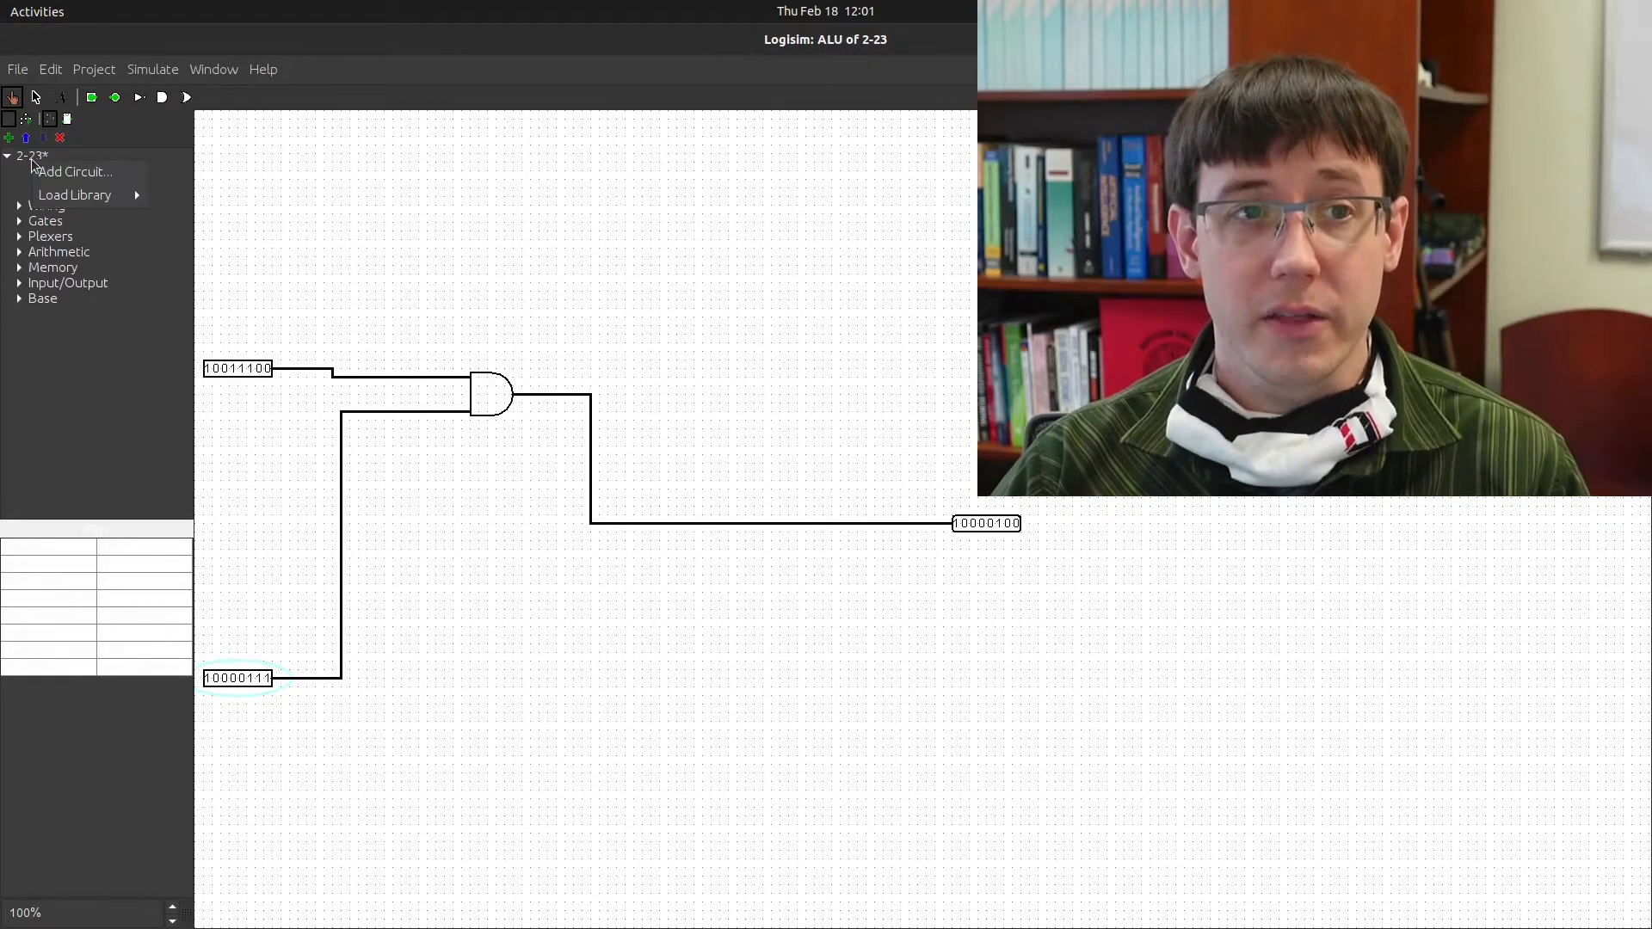
pyautogui.click(54, 175)
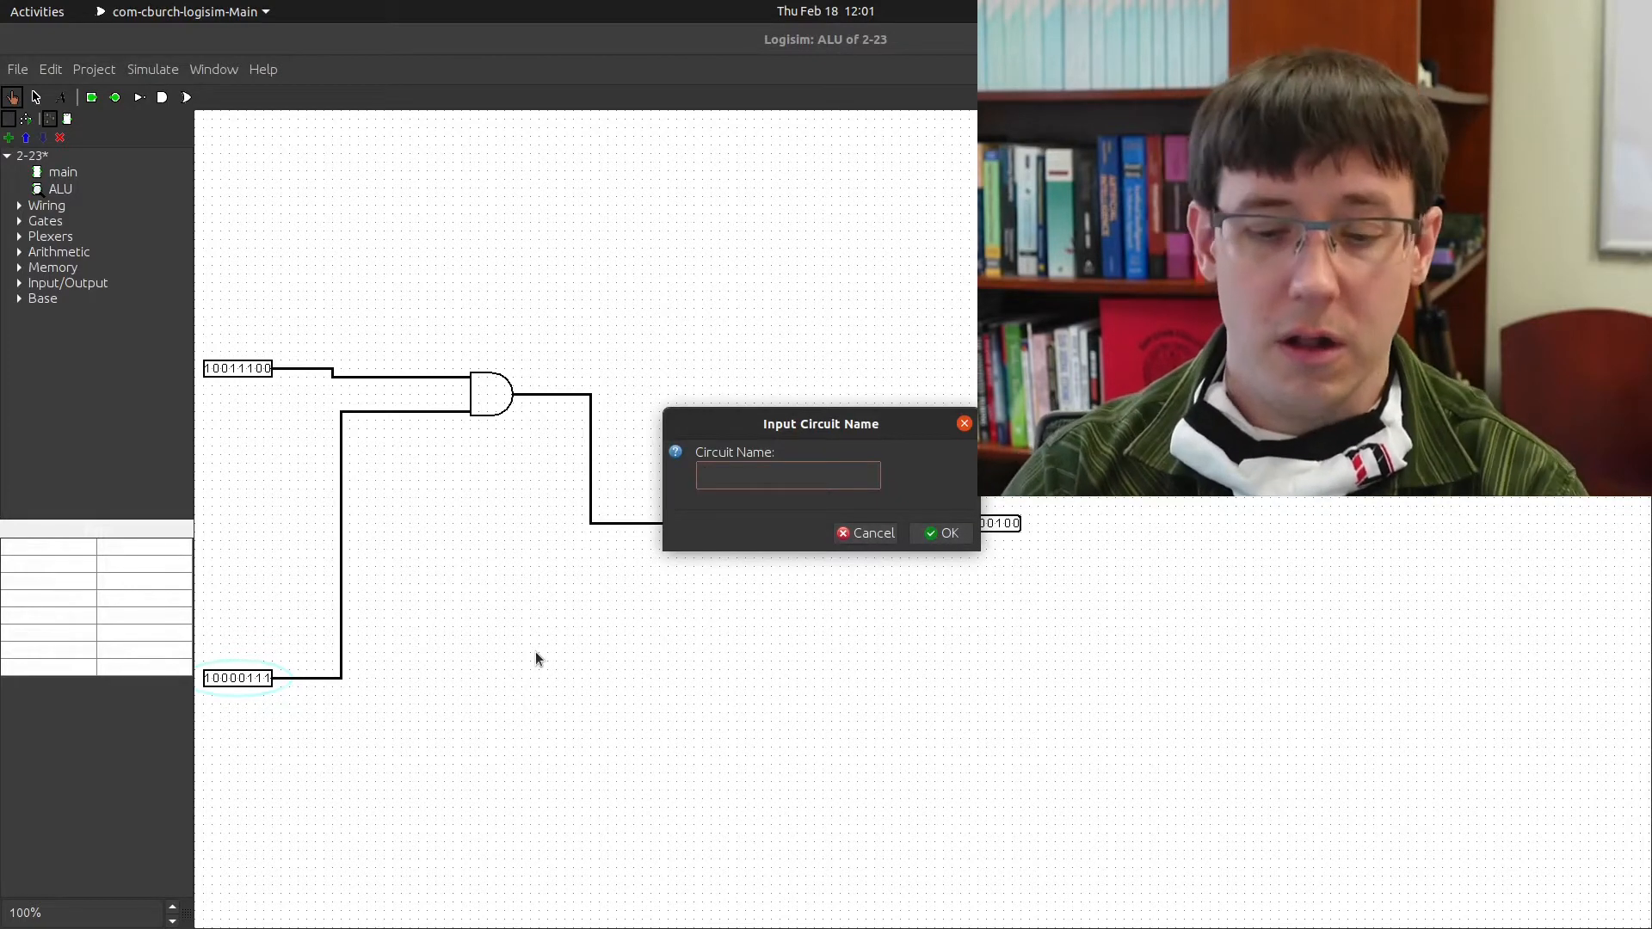
pyautogui.write('adder')
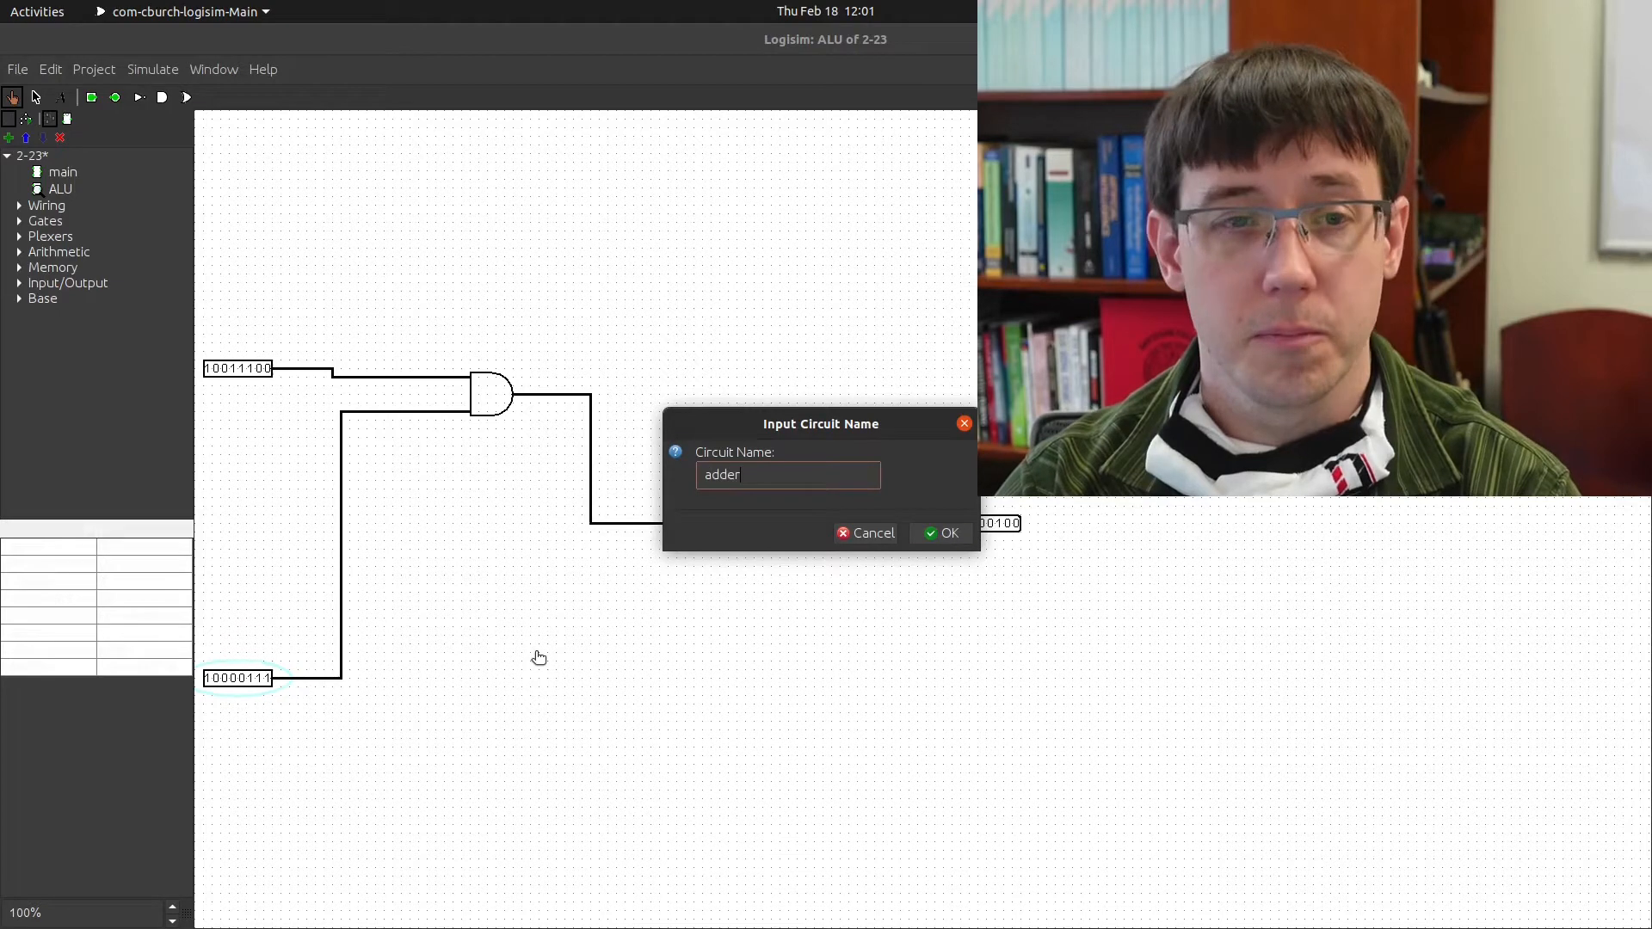
pyautogui.press('Return')
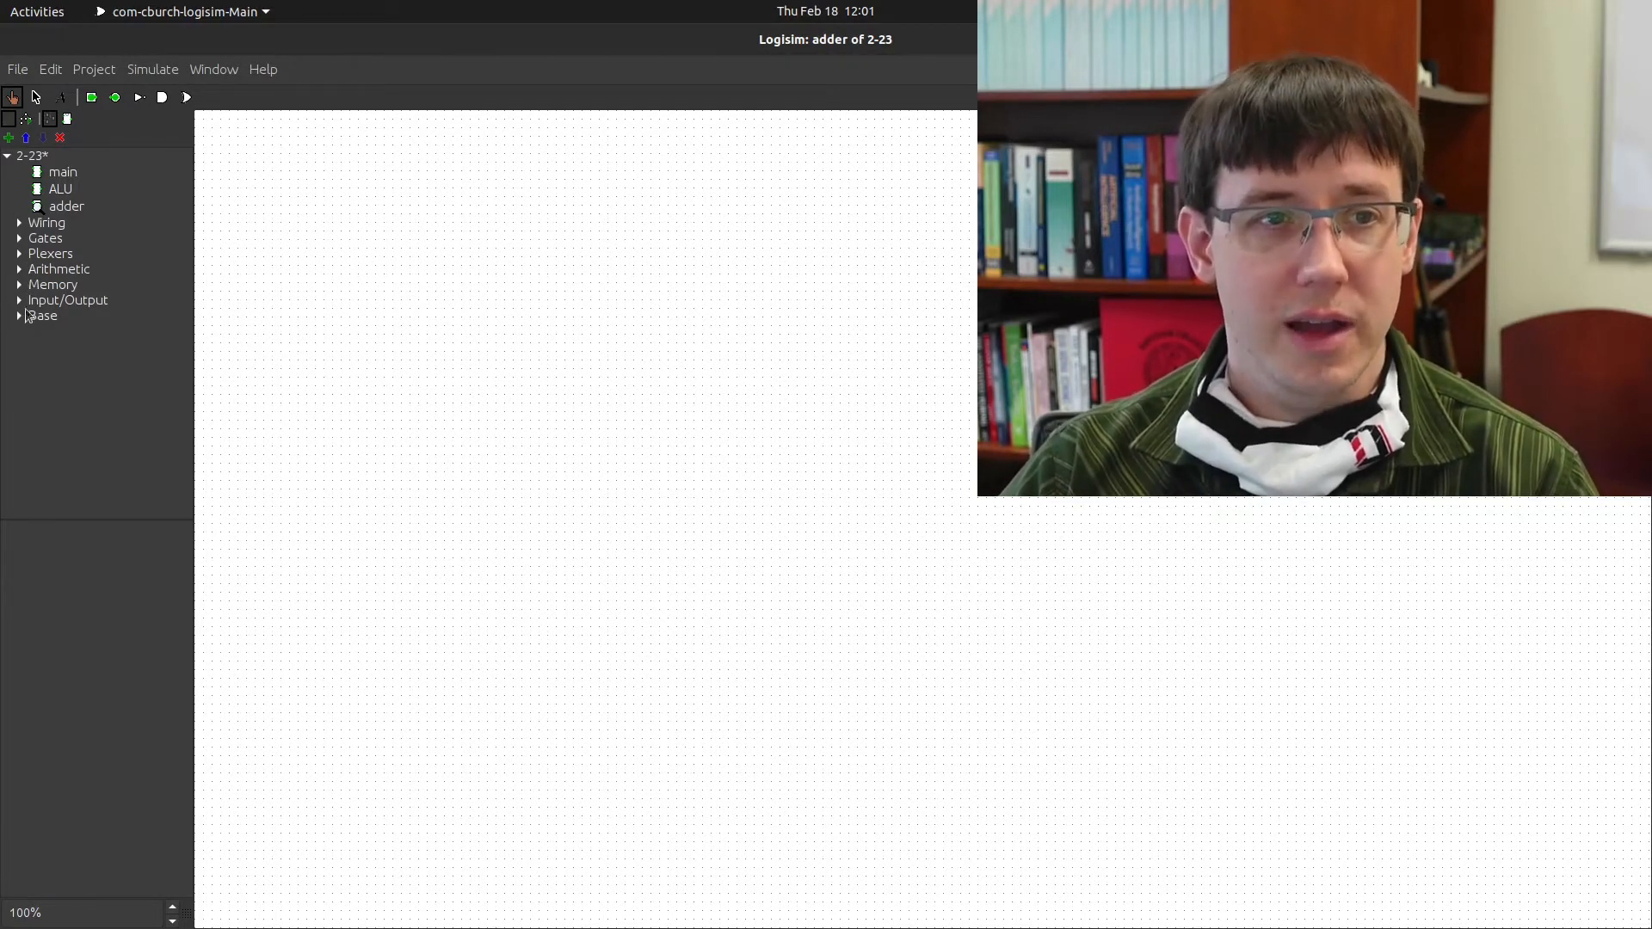
# Place an Adder from the Arithmetic library and zoom in to 200%
pyautogui.click(20, 271)
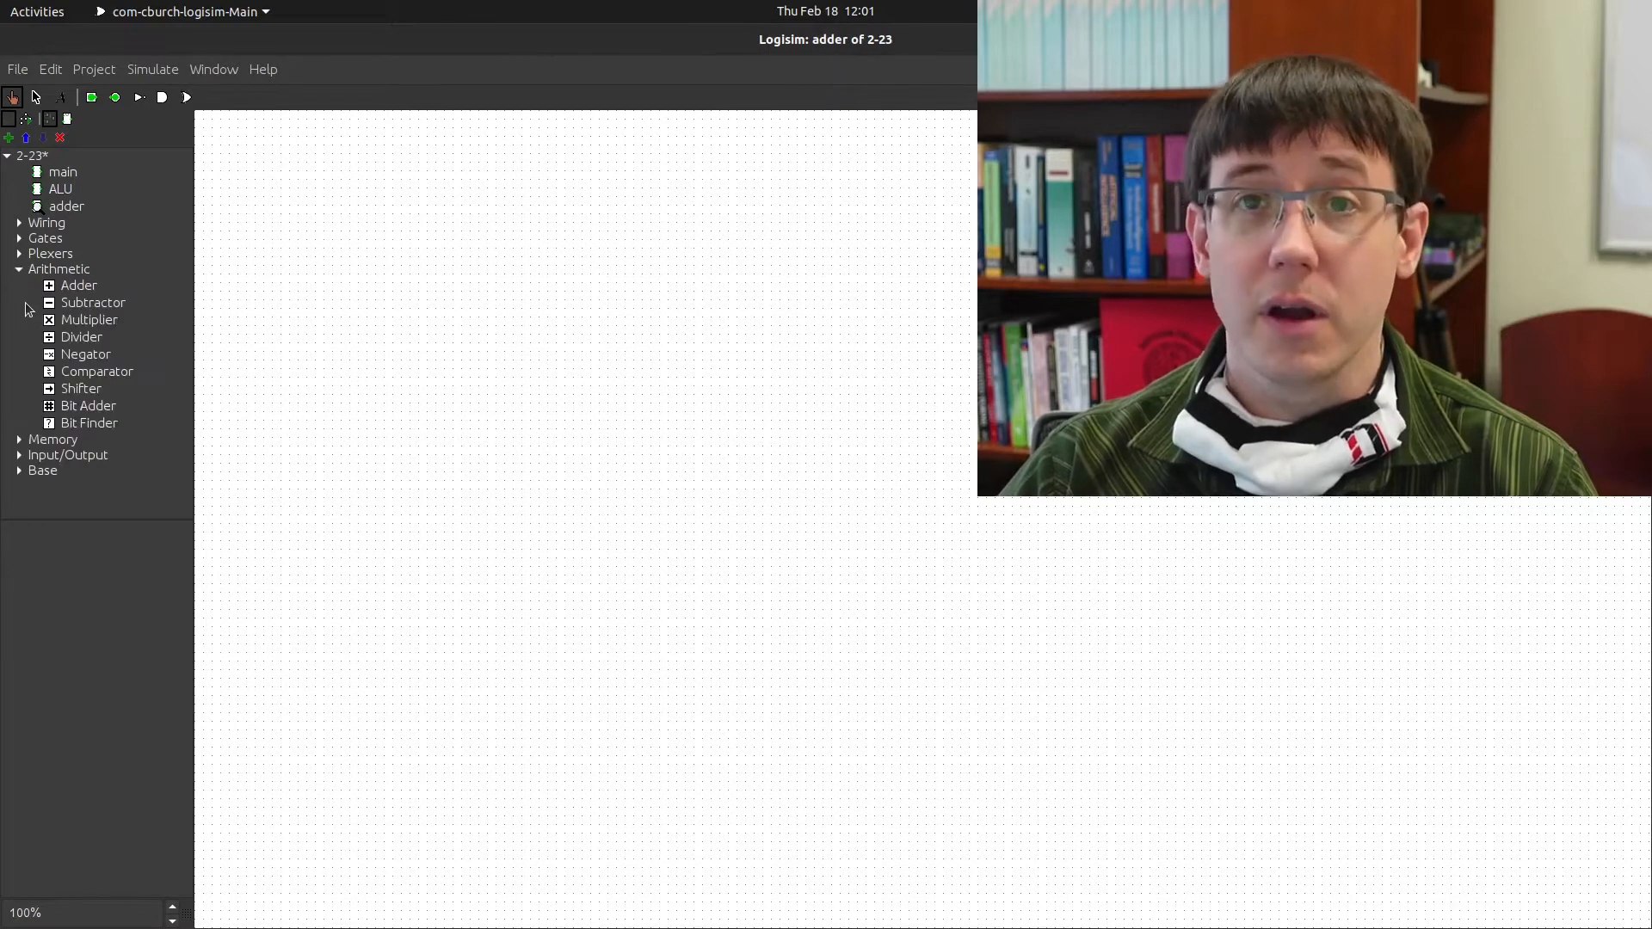
pyautogui.click(76, 291)
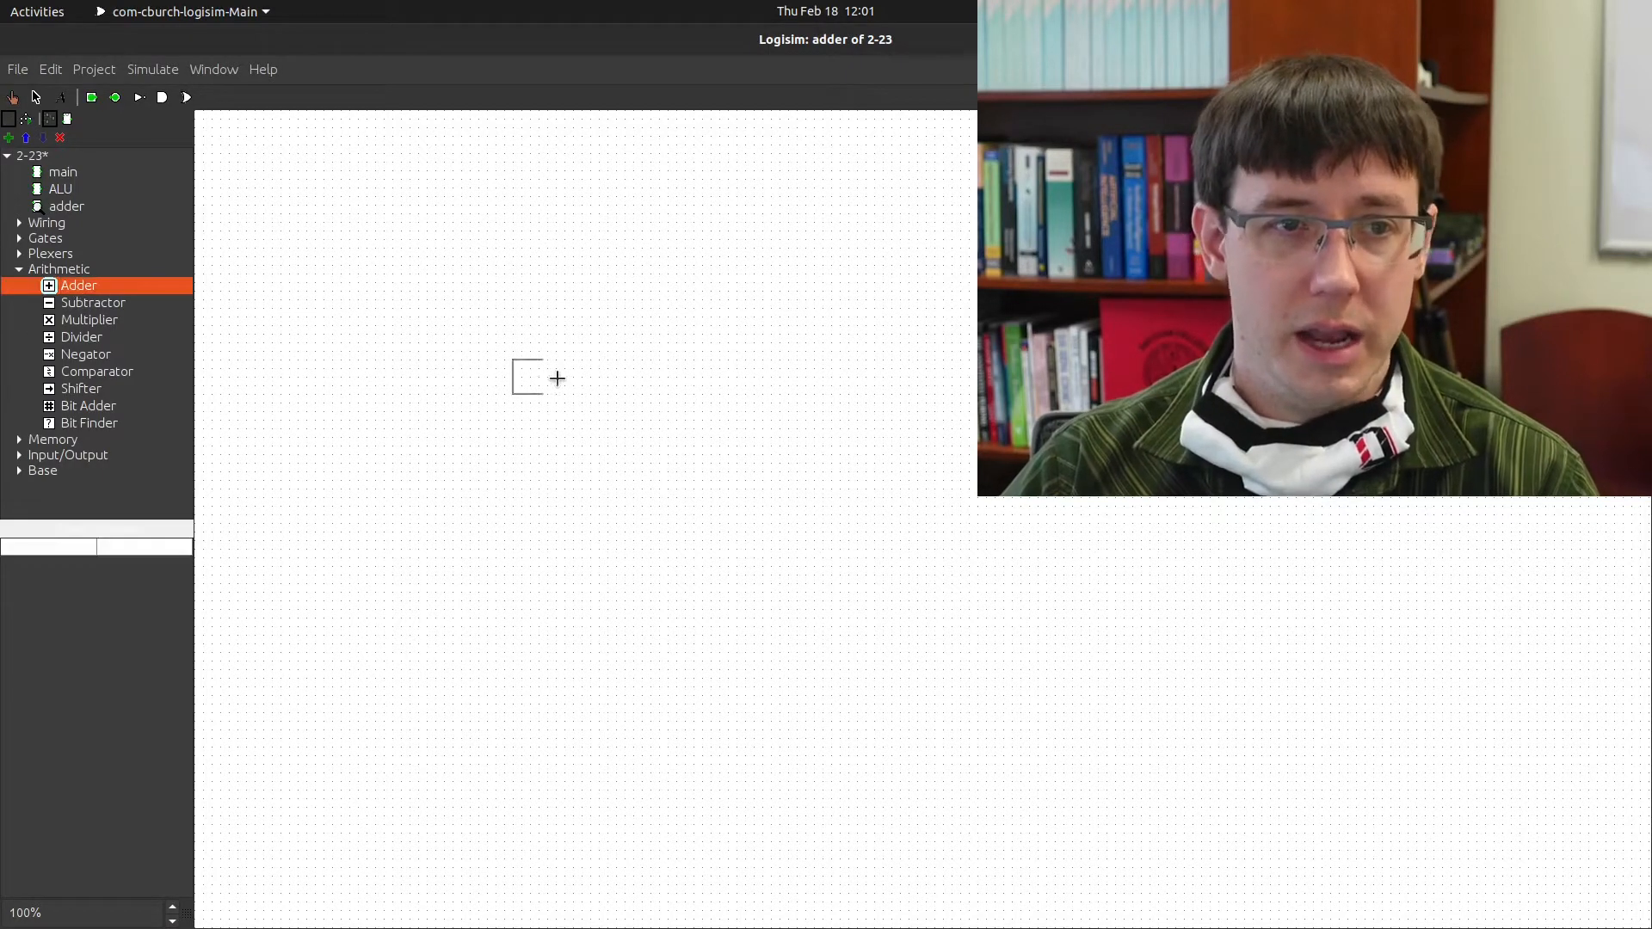
pyautogui.click(506, 402)
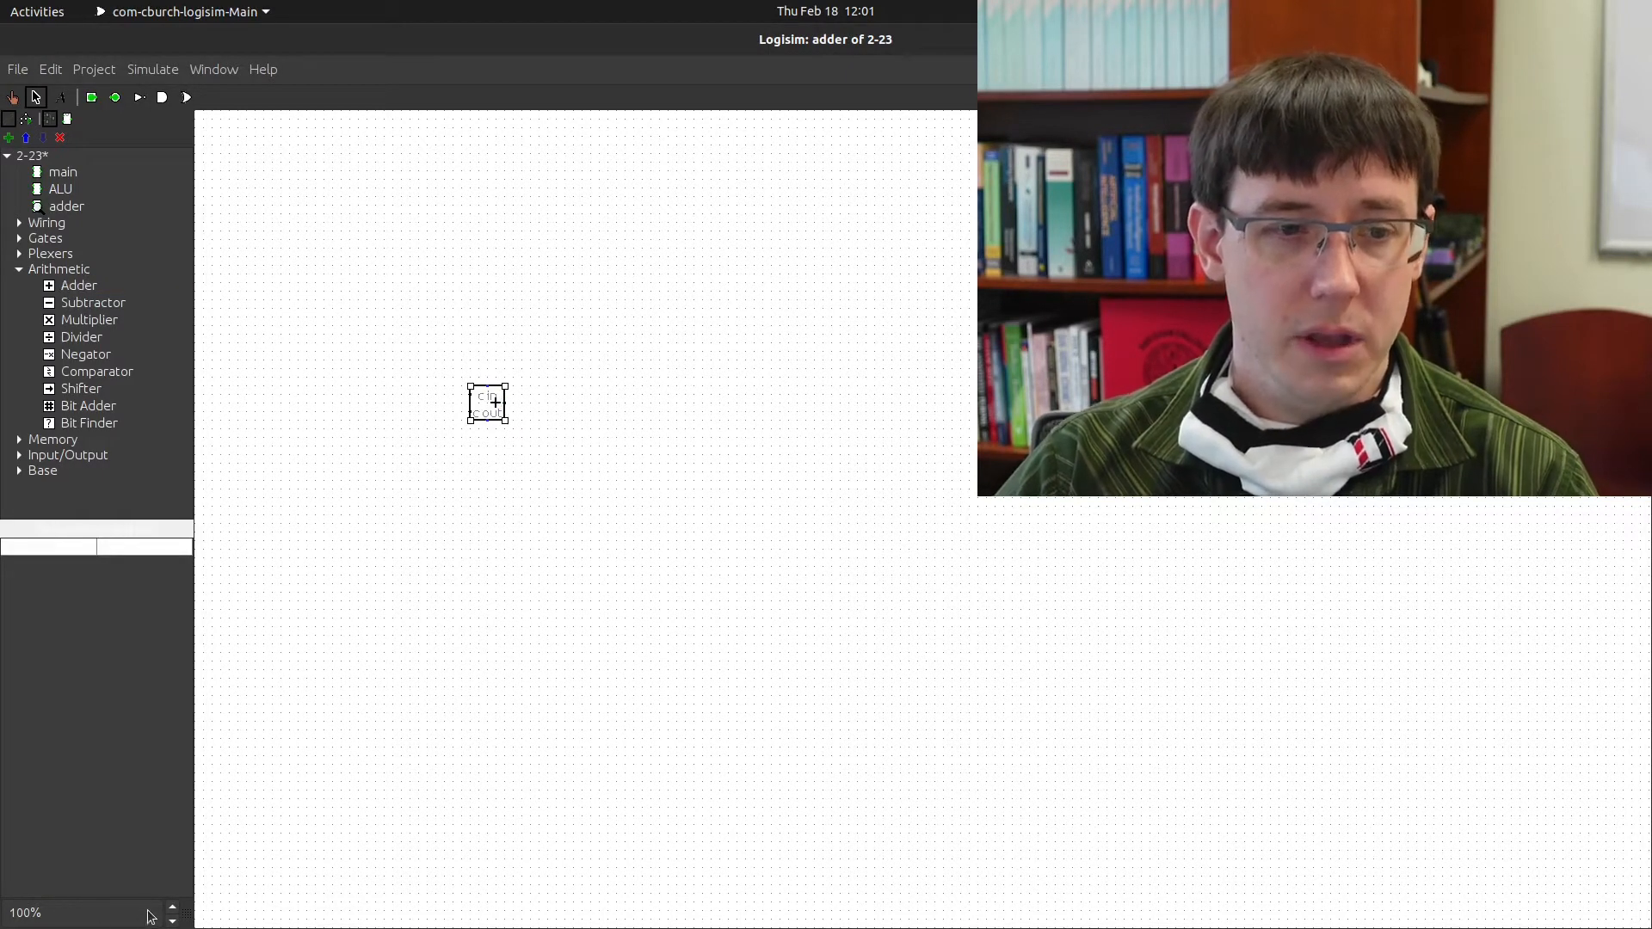
pyautogui.click(173, 908)
pyautogui.click(173, 908)
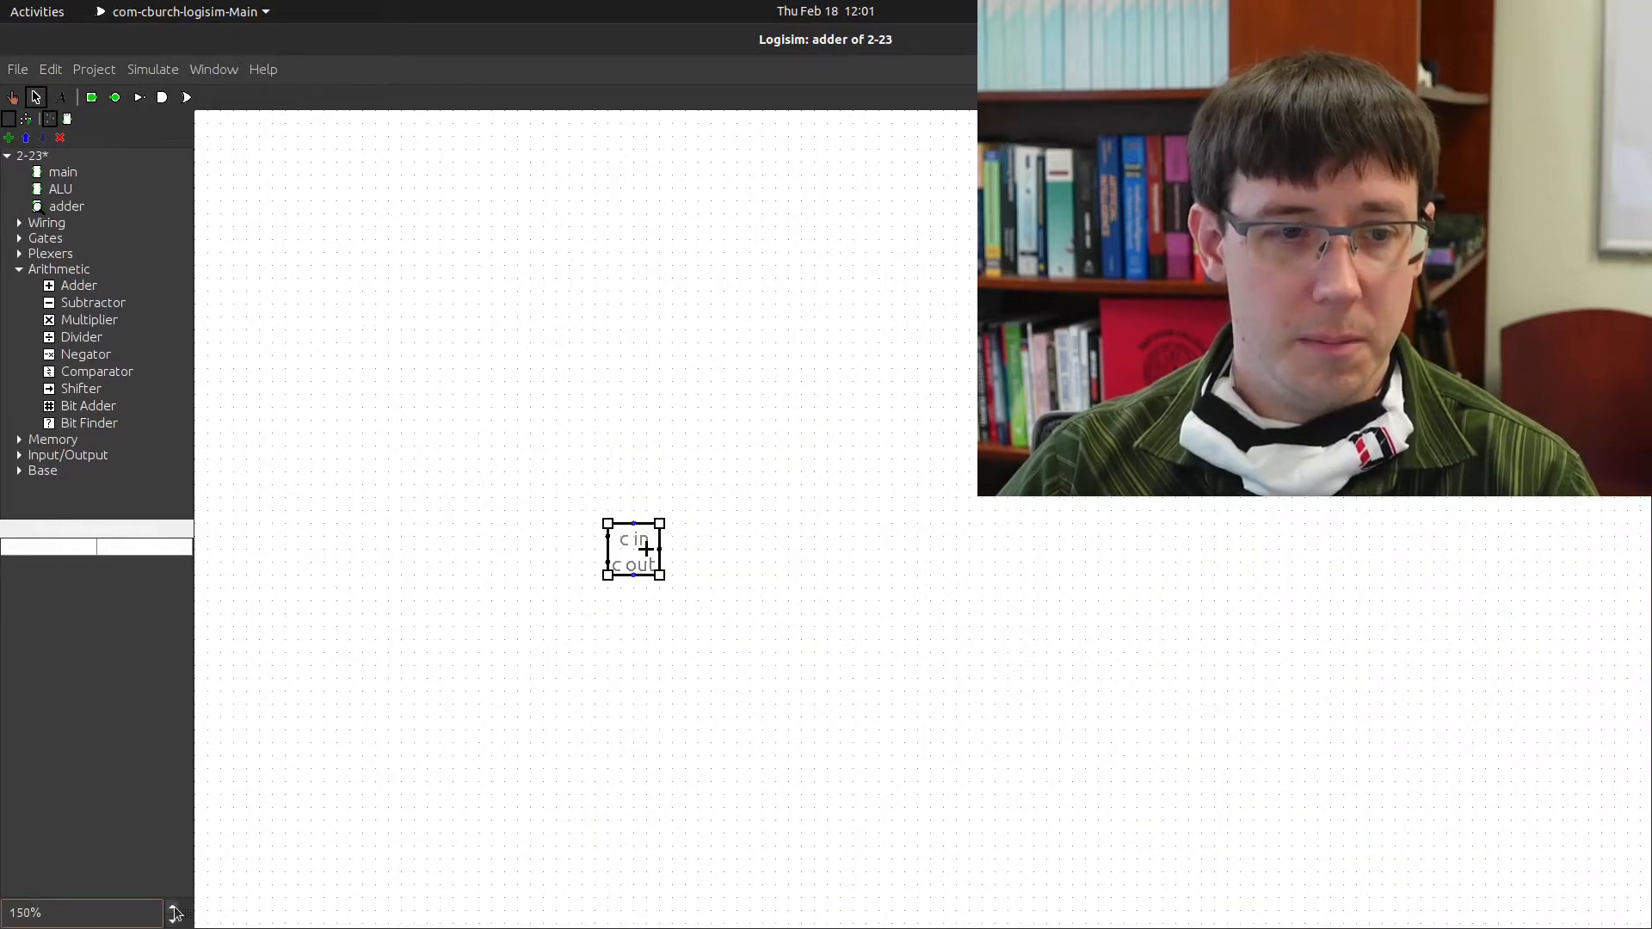
pyautogui.click(173, 907)
# Confirm the Adder's Data Bits is set to 8
pyautogui.click(716, 689)
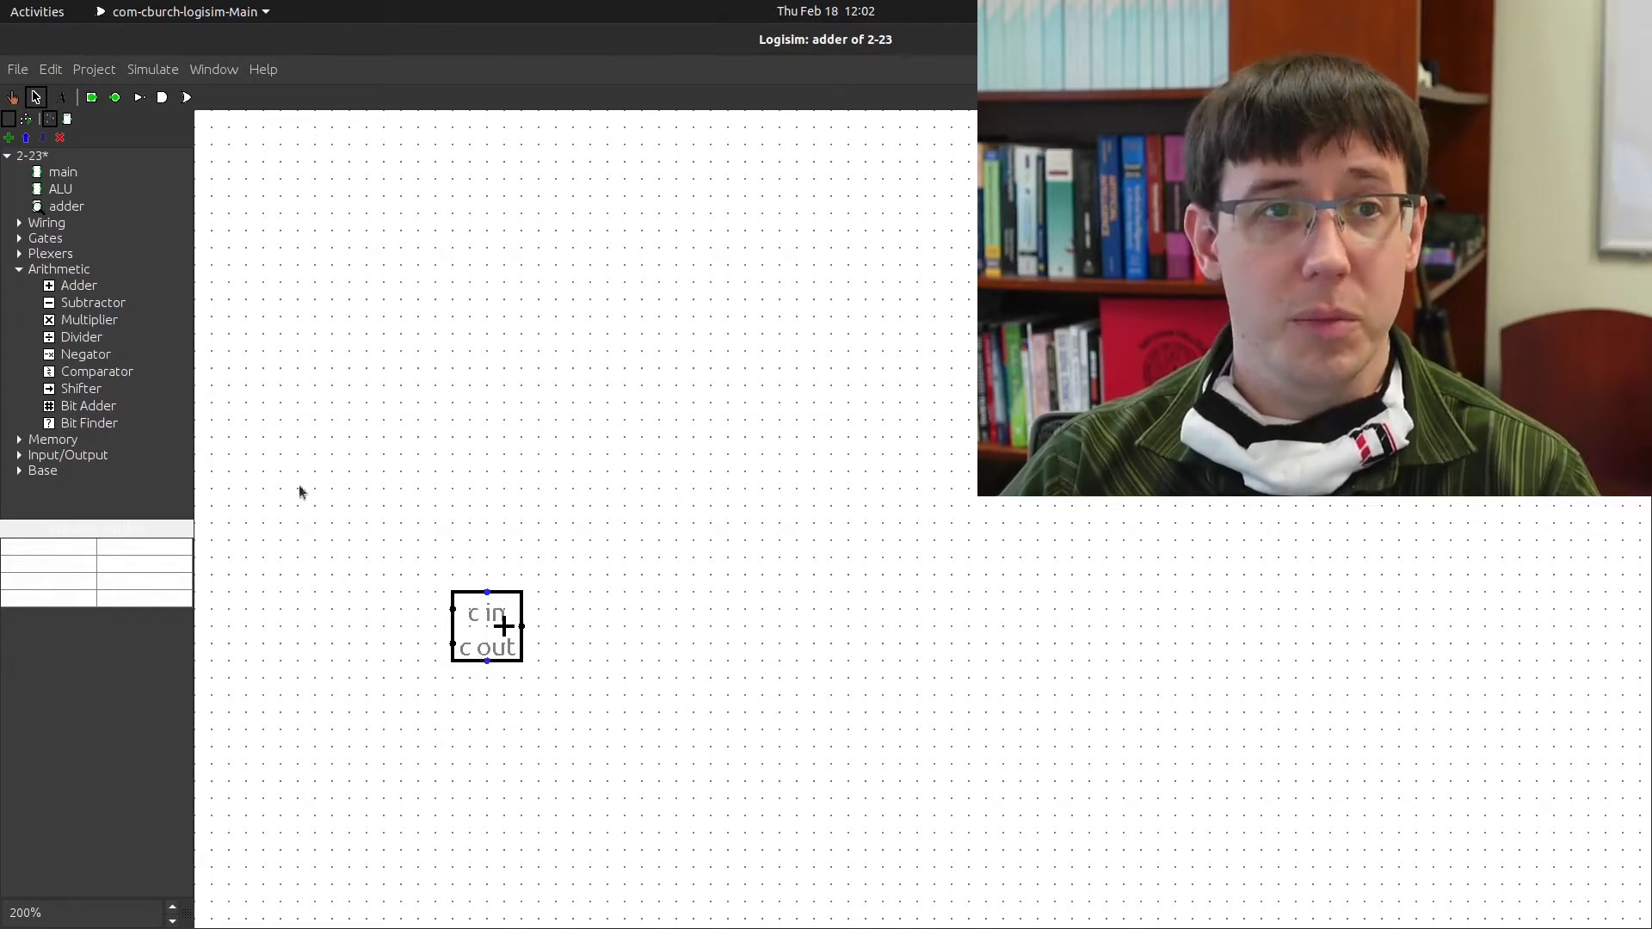
pyautogui.click(488, 626)
pyautogui.click(156, 549)
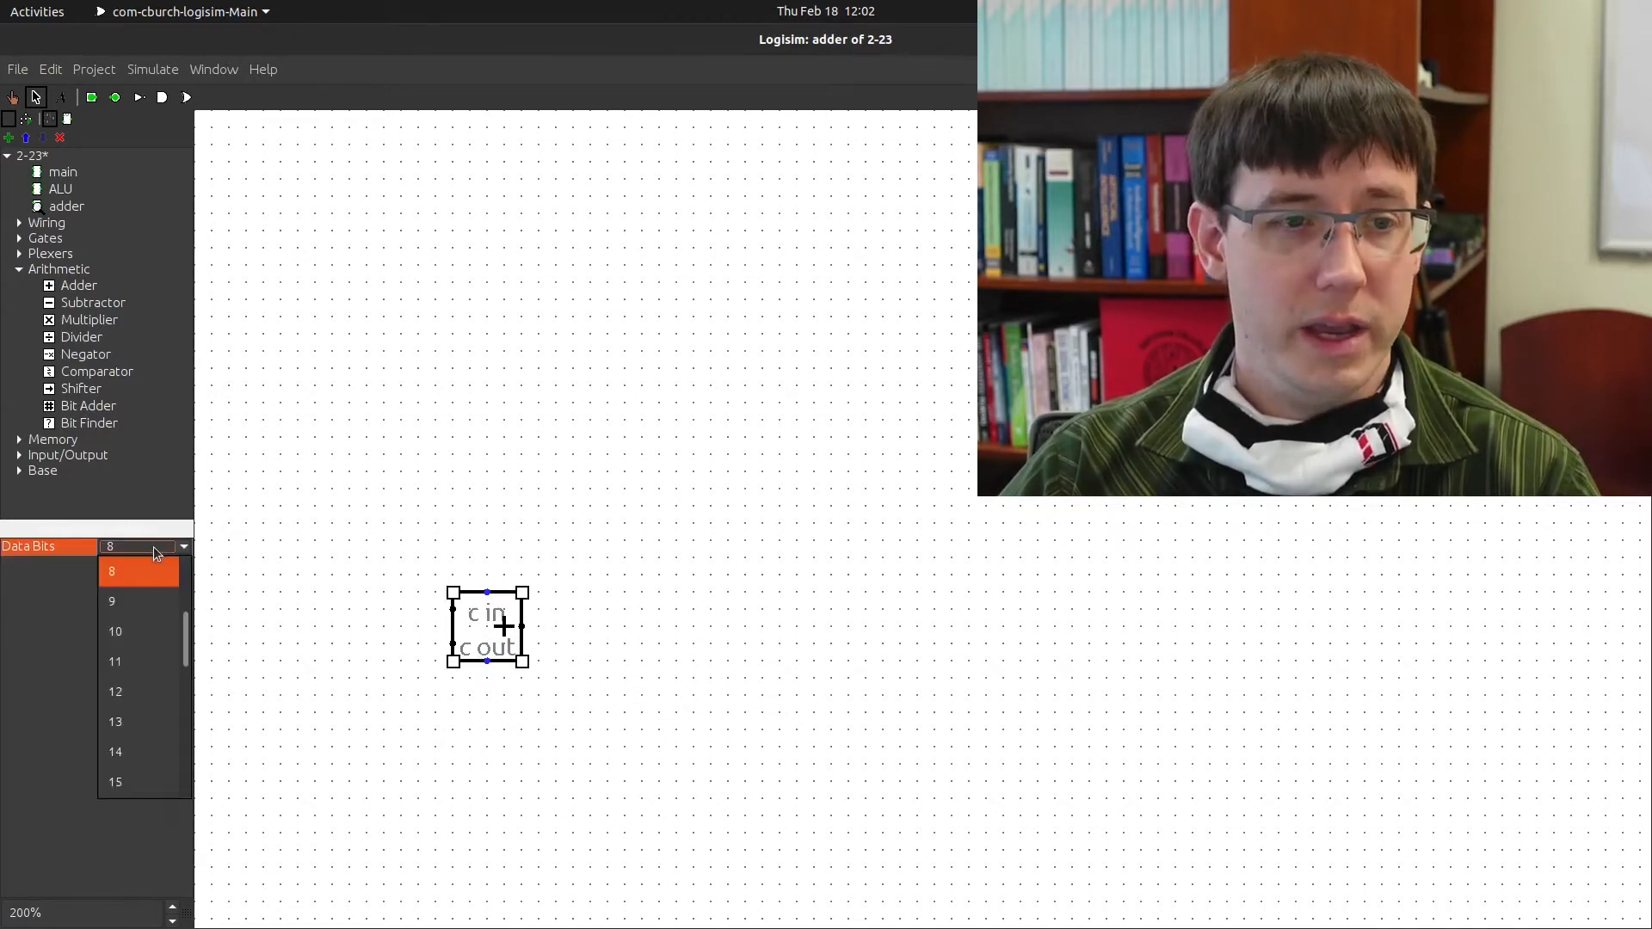
pyautogui.scroll(3, 160, 684)
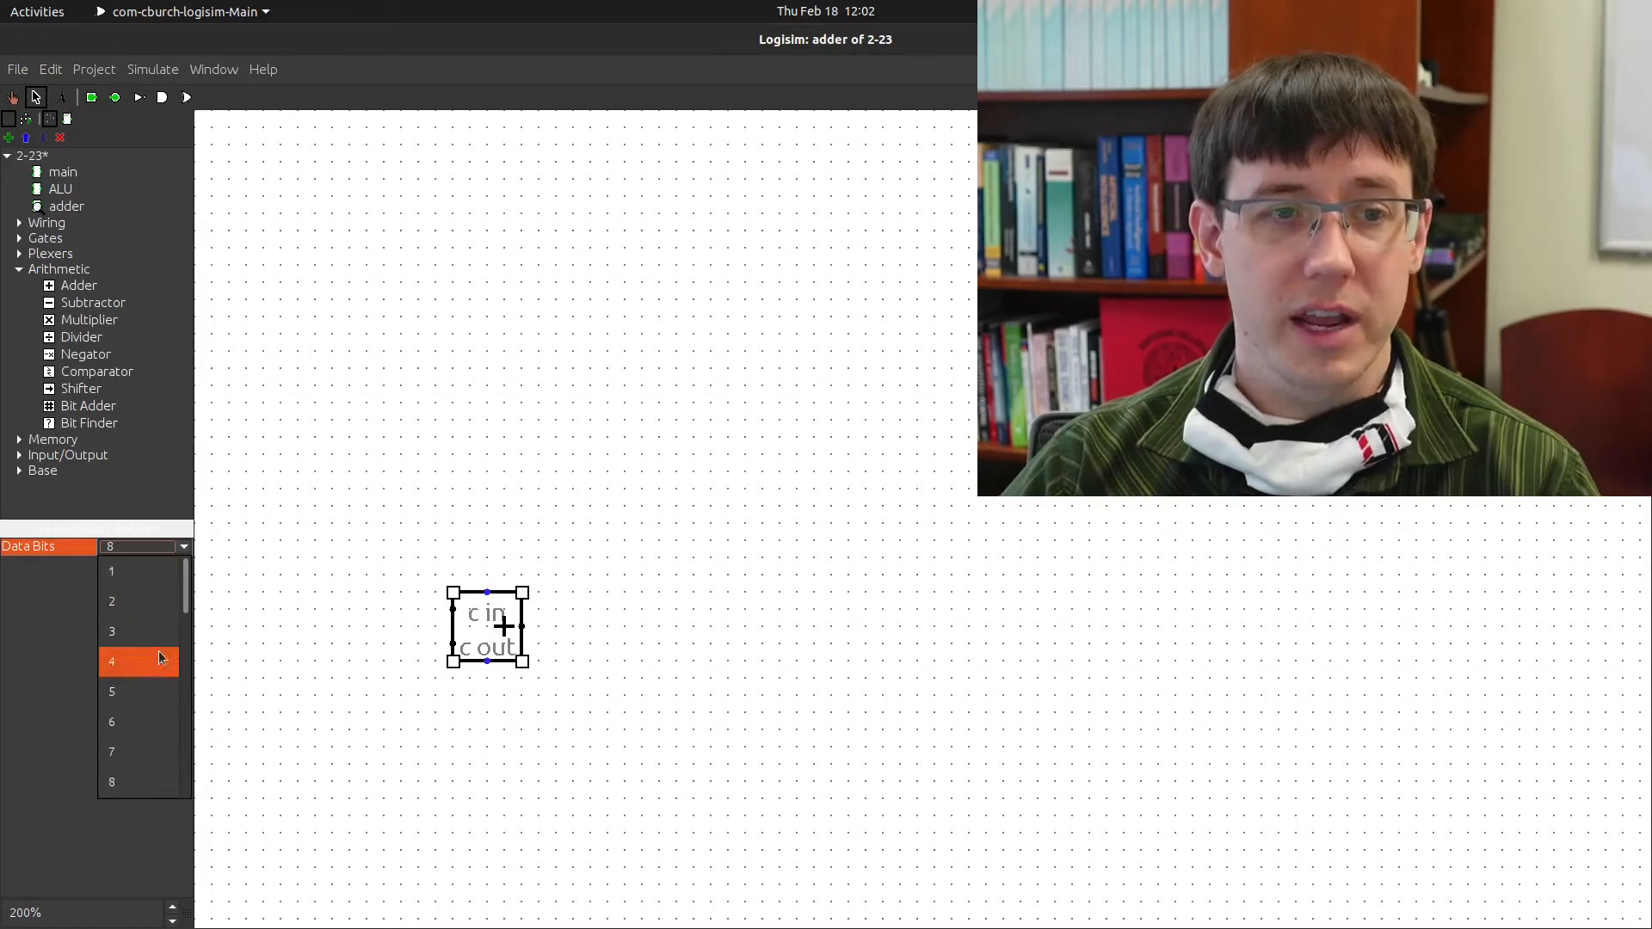
pyautogui.scroll(-1, 139, 675)
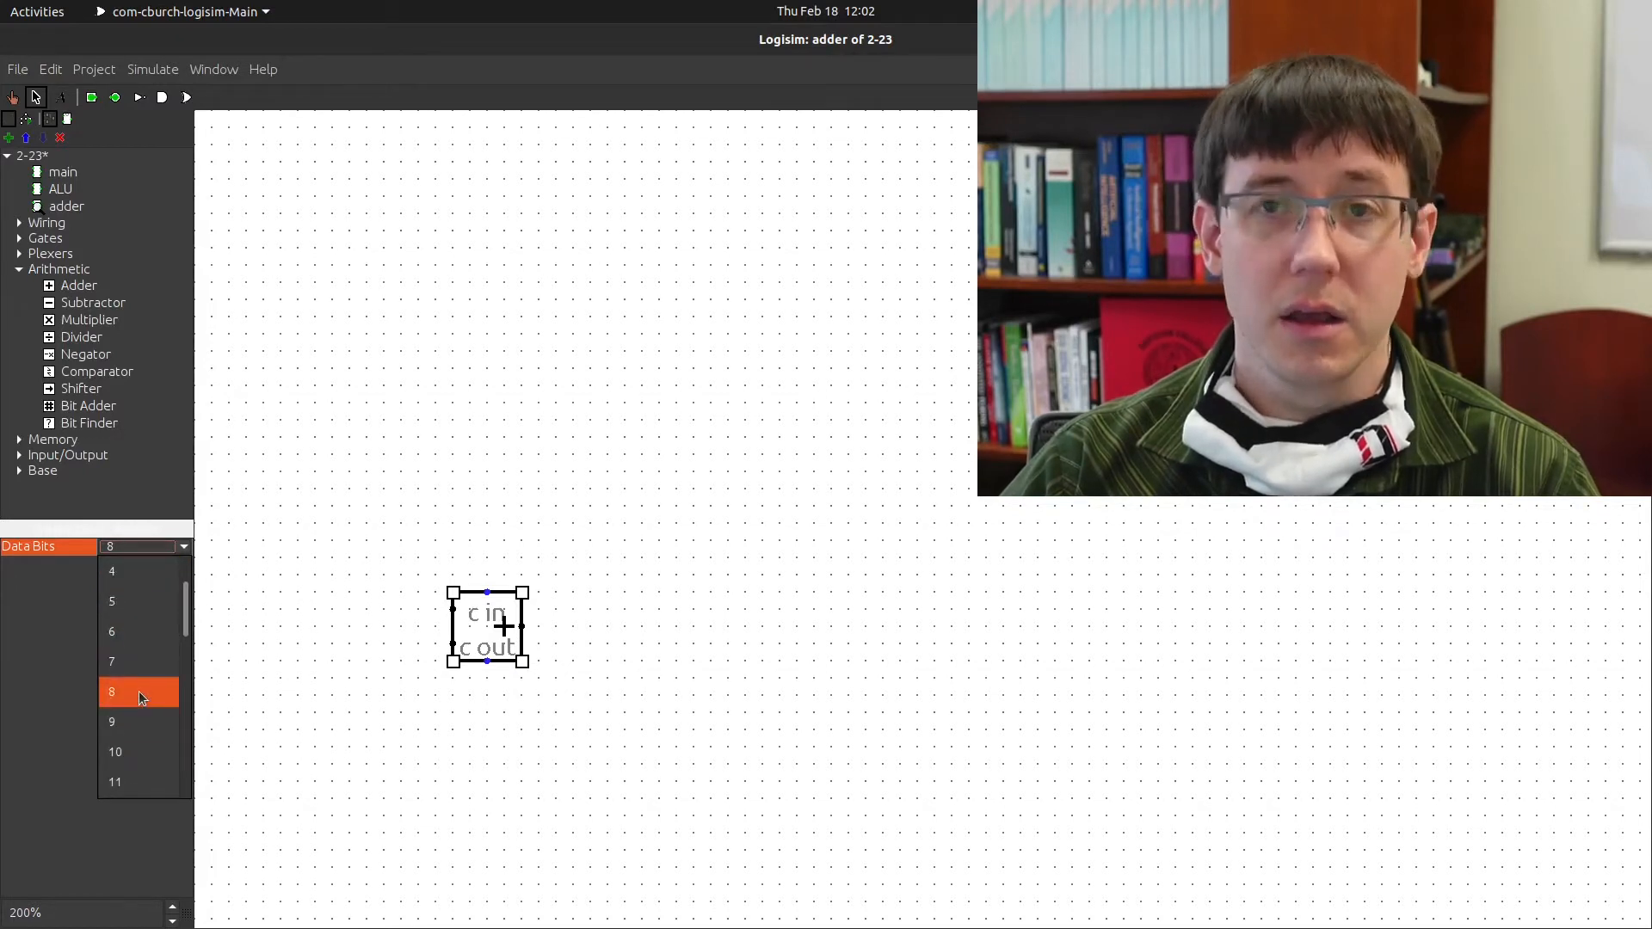
pyautogui.click(142, 697)
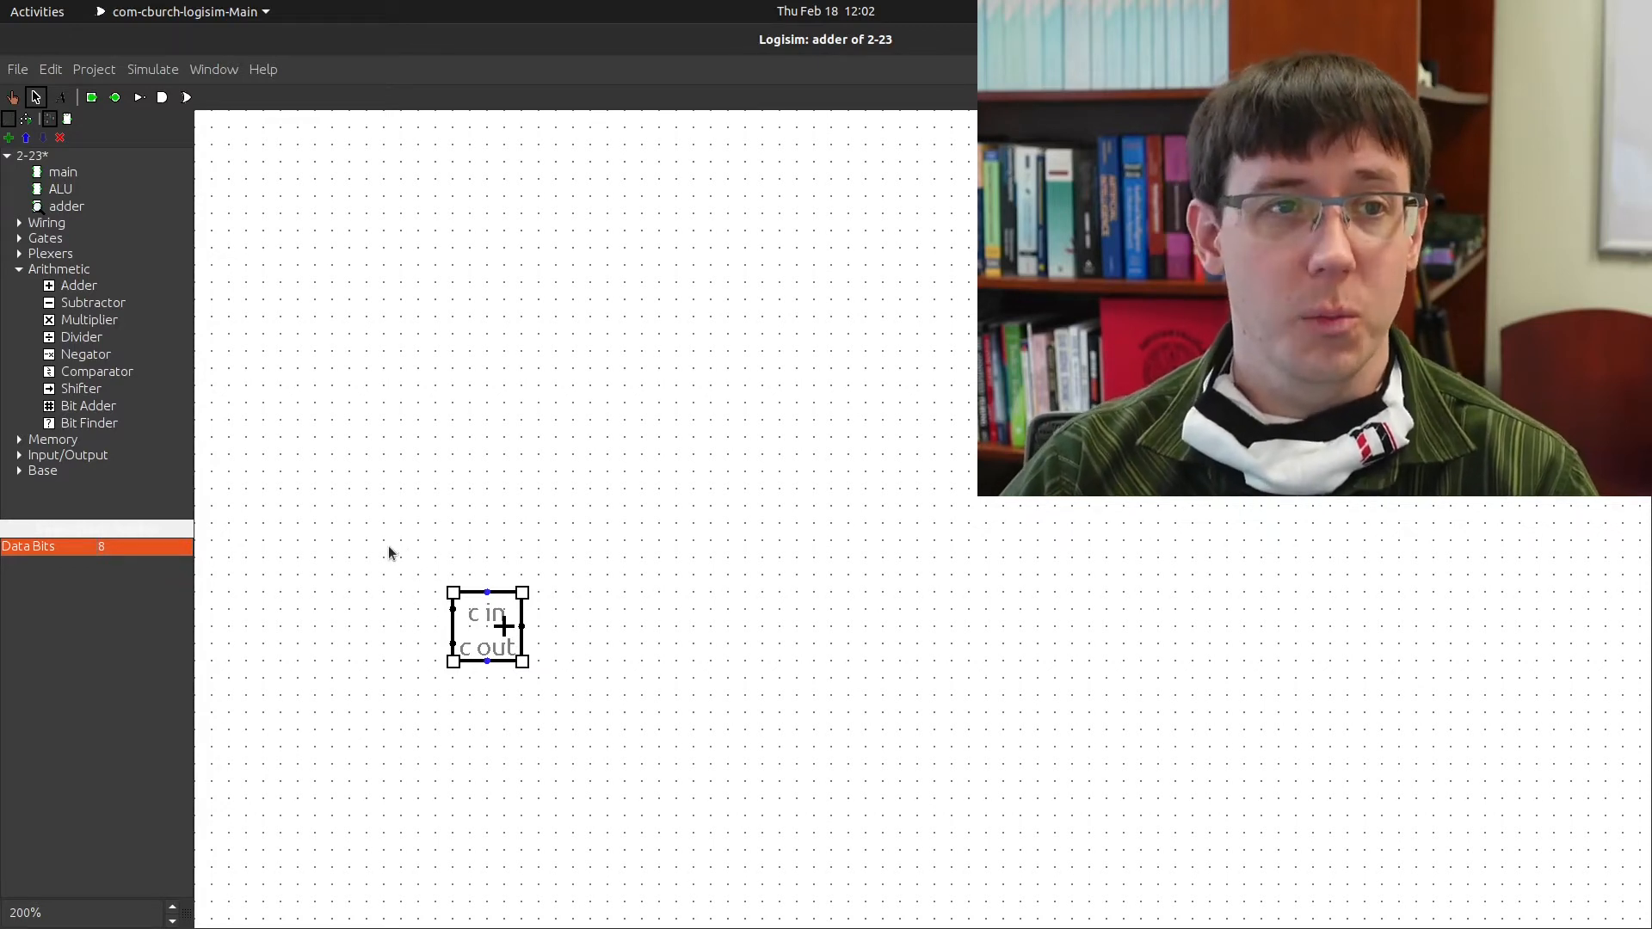
pyautogui.hotkey('ctrl', '4')
# Wire two 8-bit input pins into the Adder's two inputs, duplicating the first pin
pyautogui.click(314, 576)
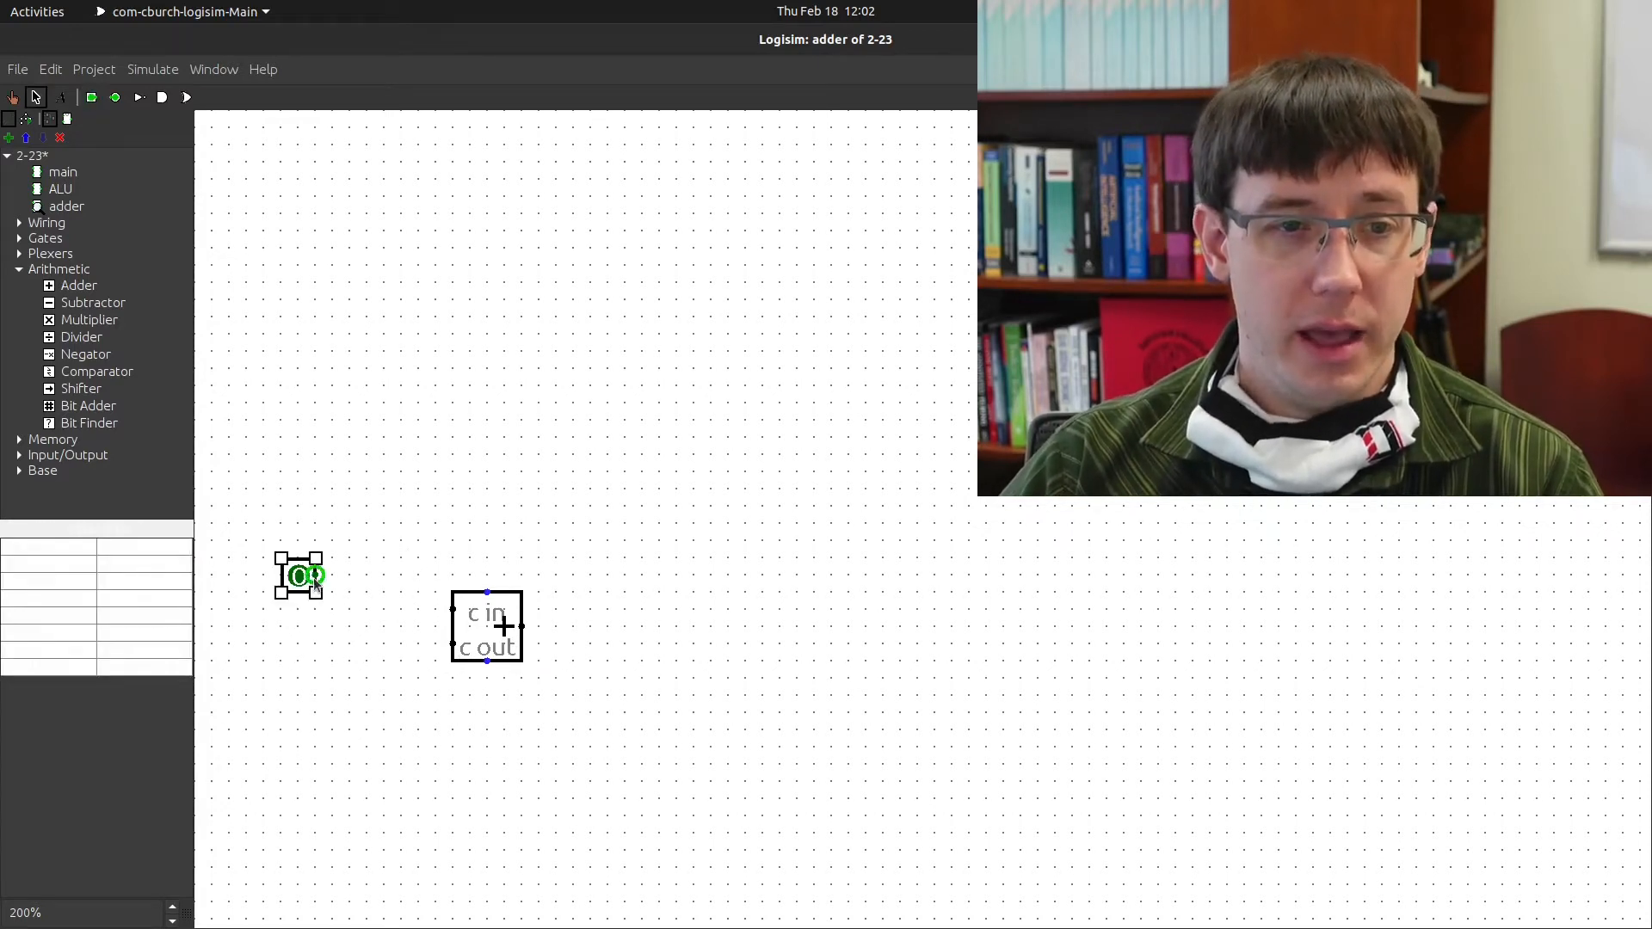
pyautogui.moveTo(420, 614); pyautogui.dragTo(319, 576)
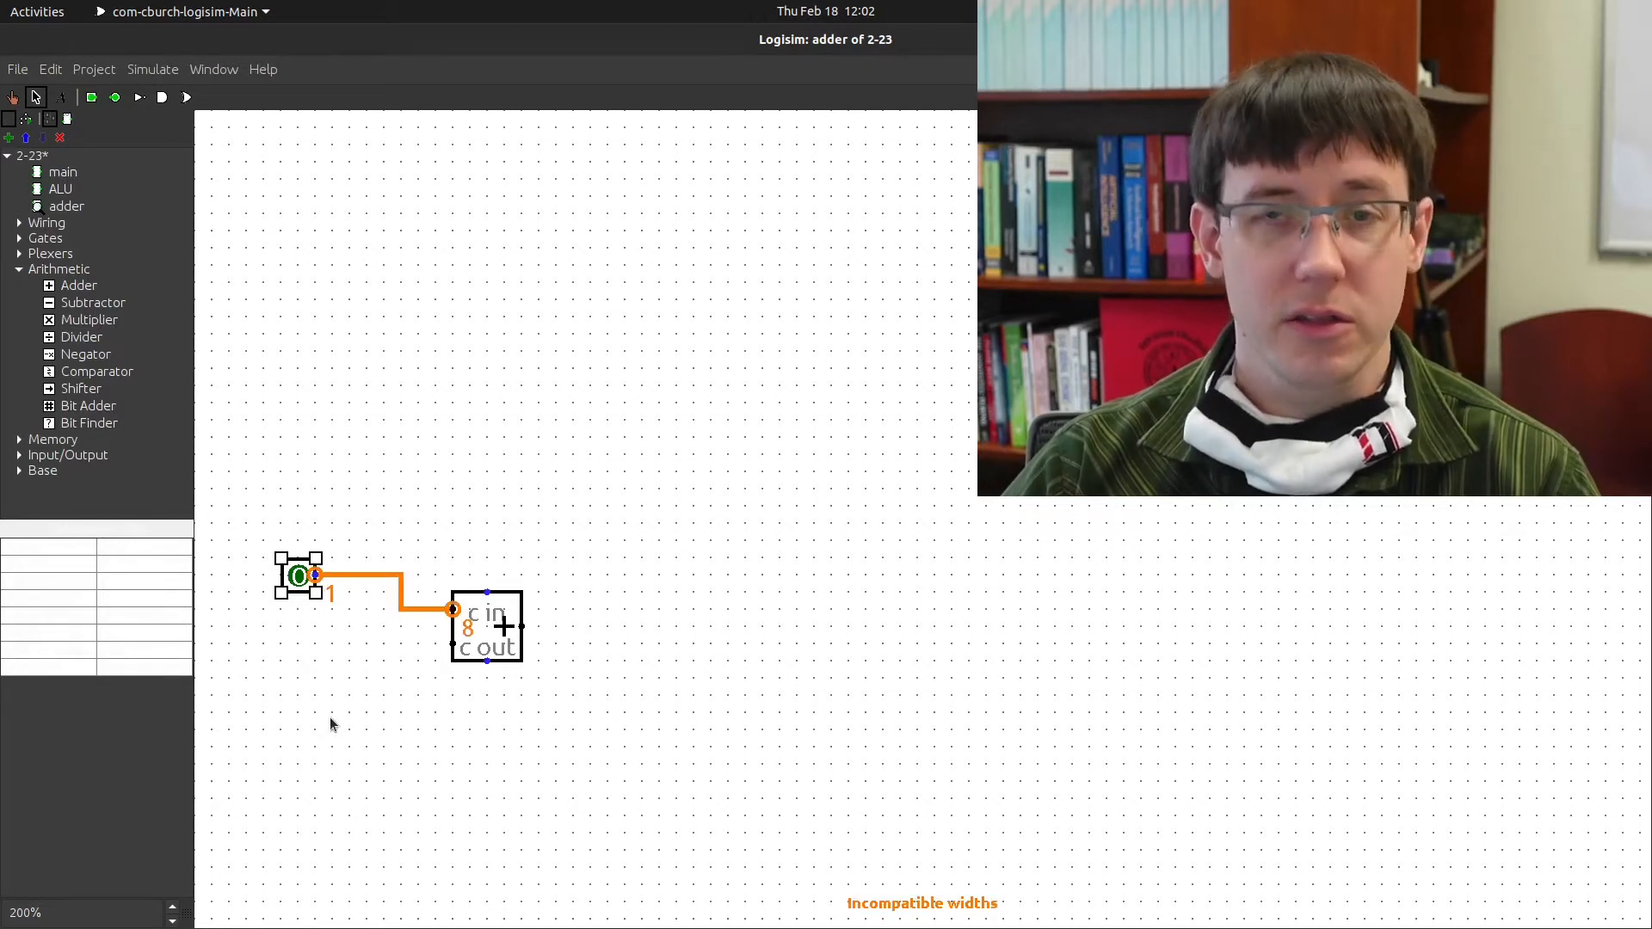
pyautogui.click(157, 567)
pyautogui.click(159, 583)
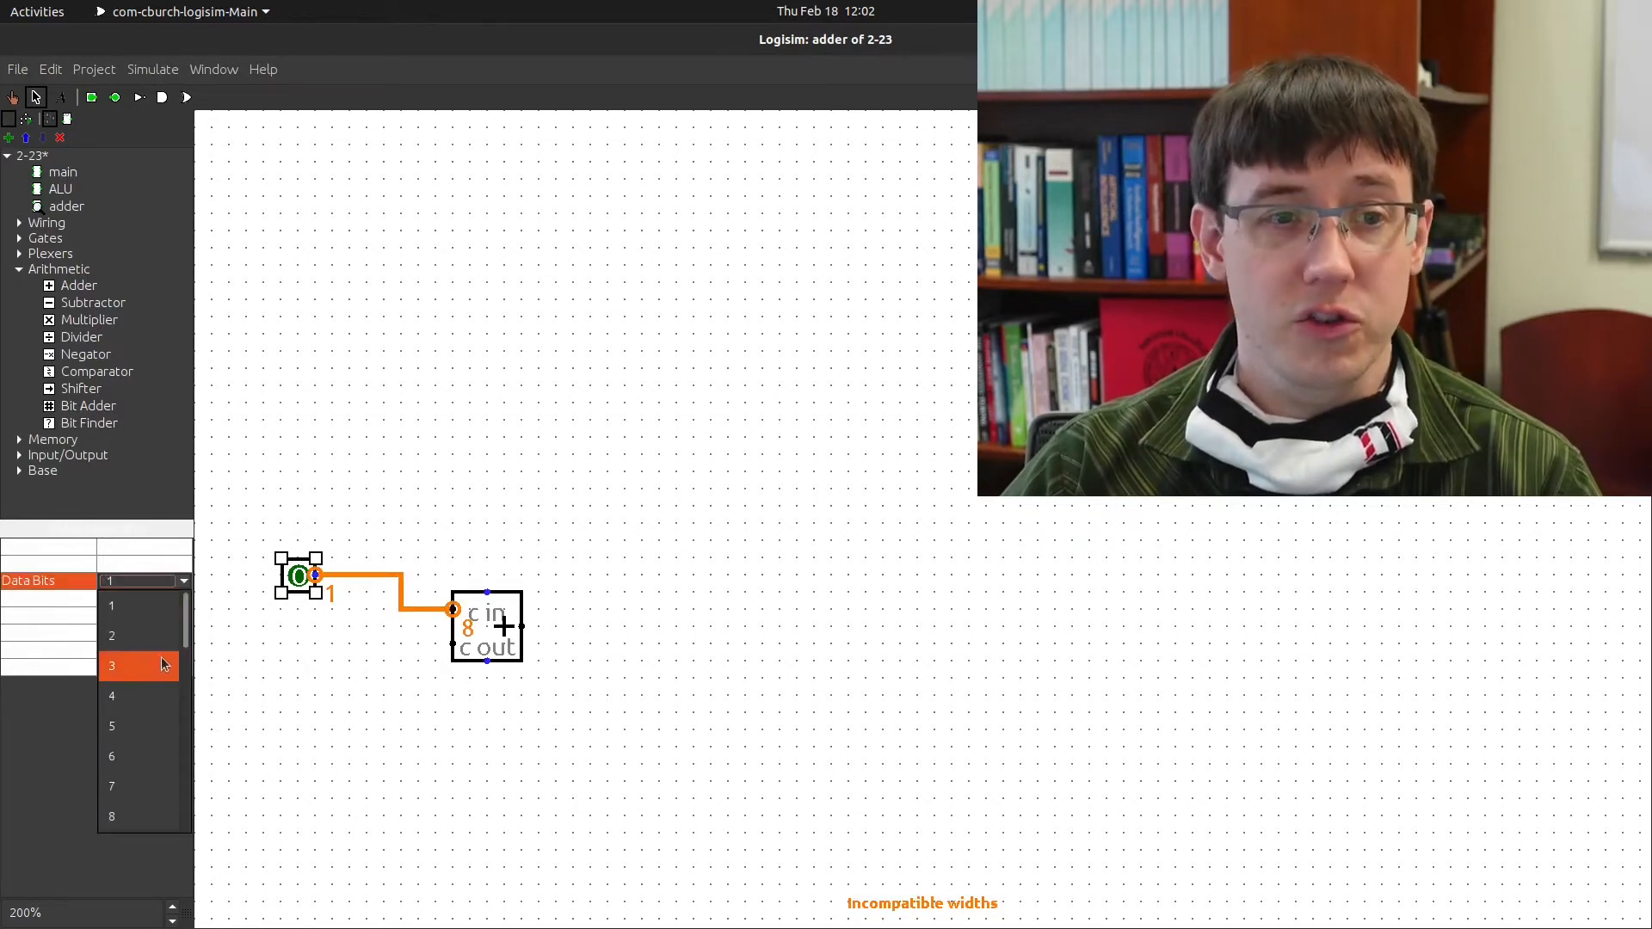
pyautogui.click(147, 818)
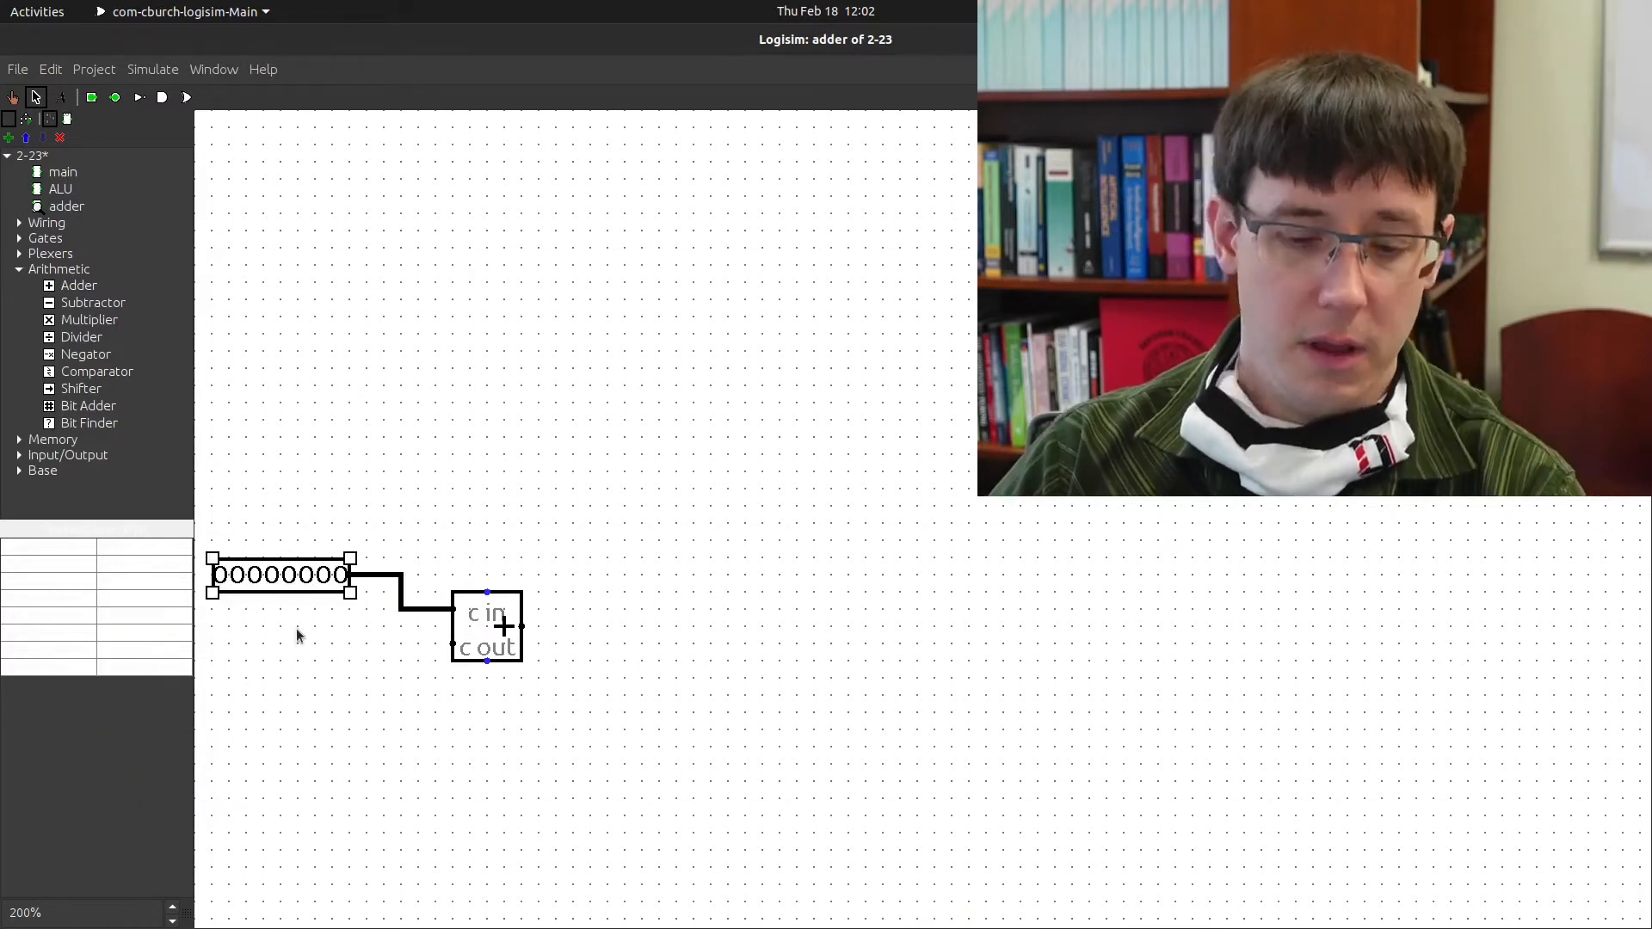
pyautogui.hotkey('ctrl', 'd')
pyautogui.moveTo(306, 605); pyautogui.dragTo(294, 652)
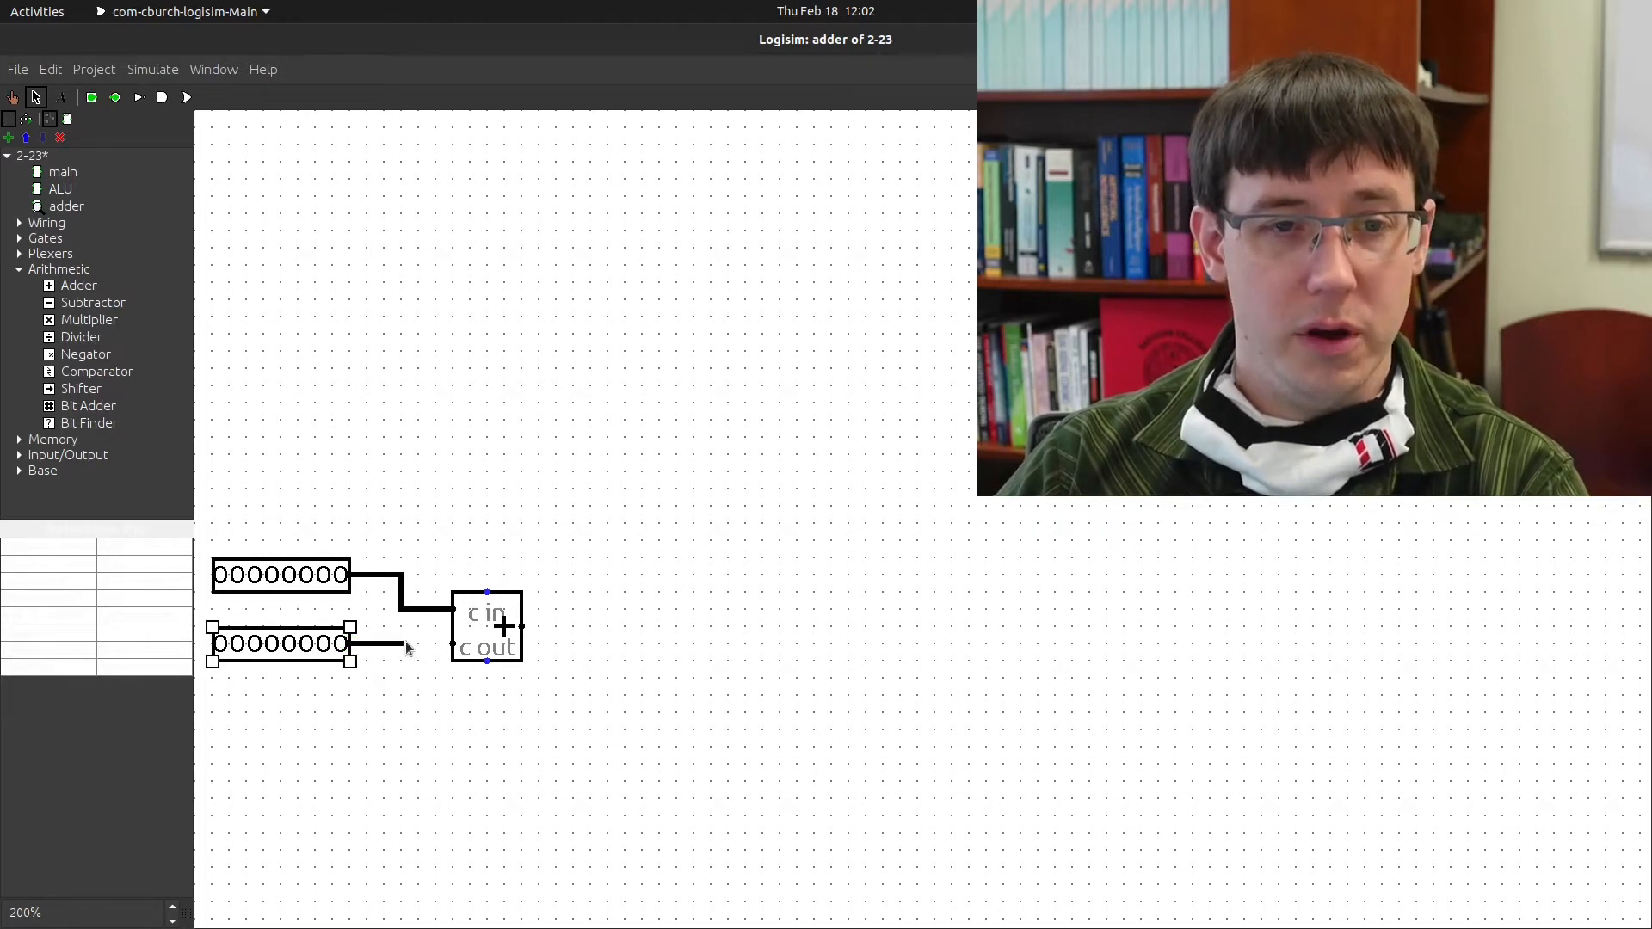
pyautogui.moveTo(448, 642); pyautogui.dragTo(453, 644)
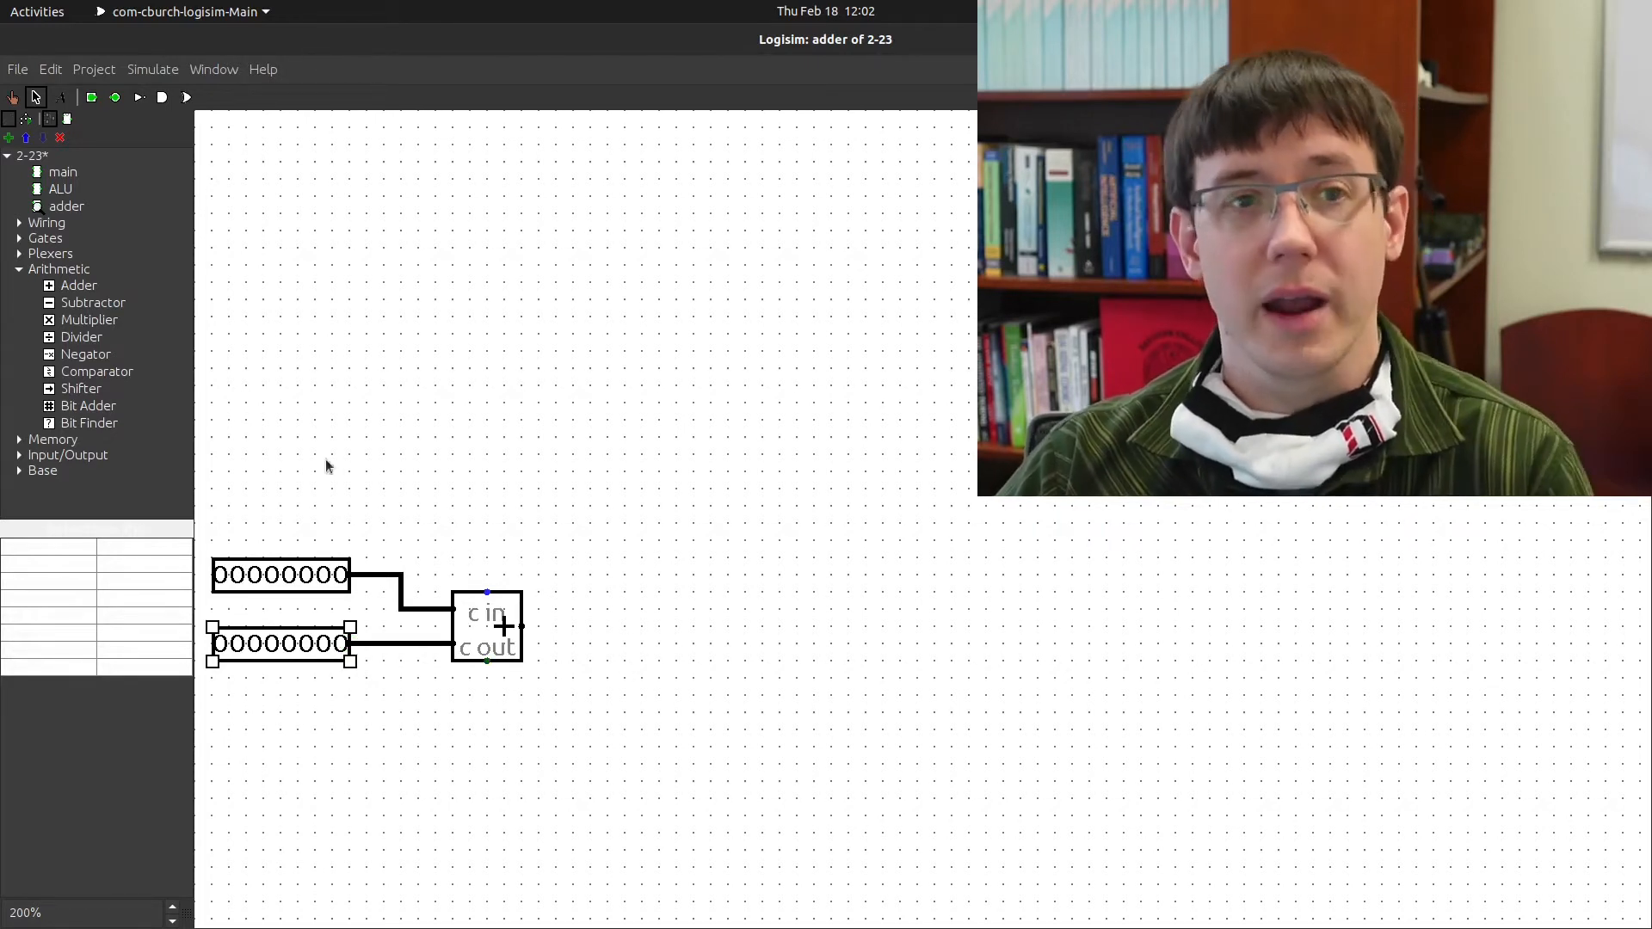
# Add an 8-bit output pin wired to the Adder's sum, plus a carry-in wire stub
pyautogui.click(115, 97)
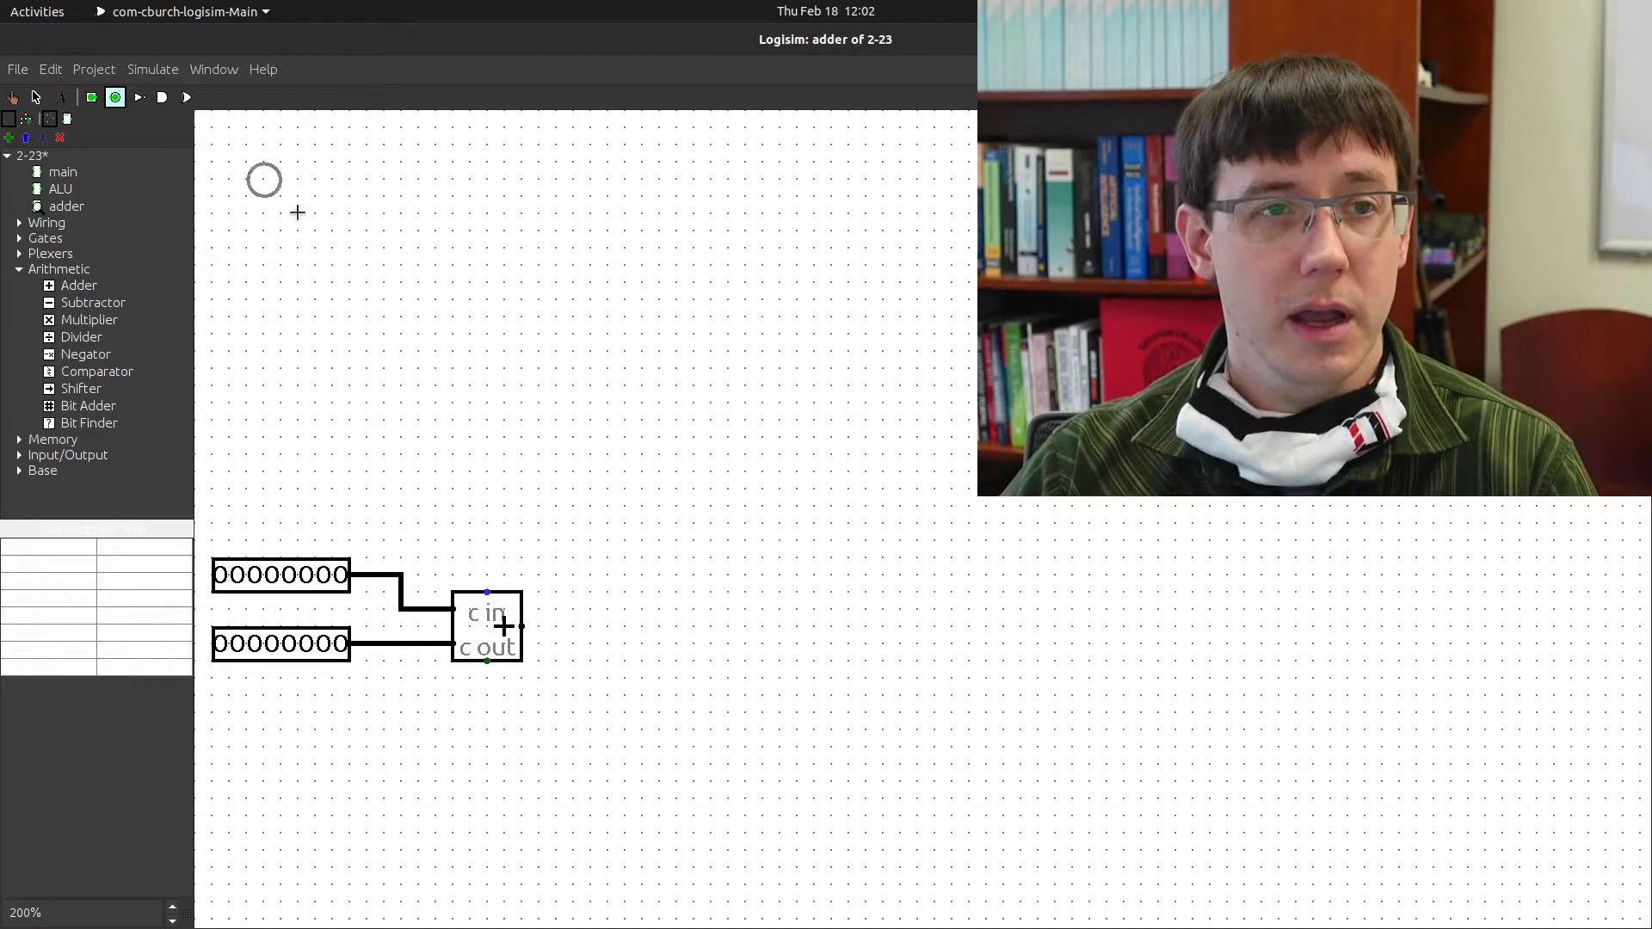
pyautogui.click(647, 617)
pyautogui.moveTo(516, 627); pyautogui.dragTo(639, 635)
pyautogui.click(169, 590)
pyautogui.click(133, 811)
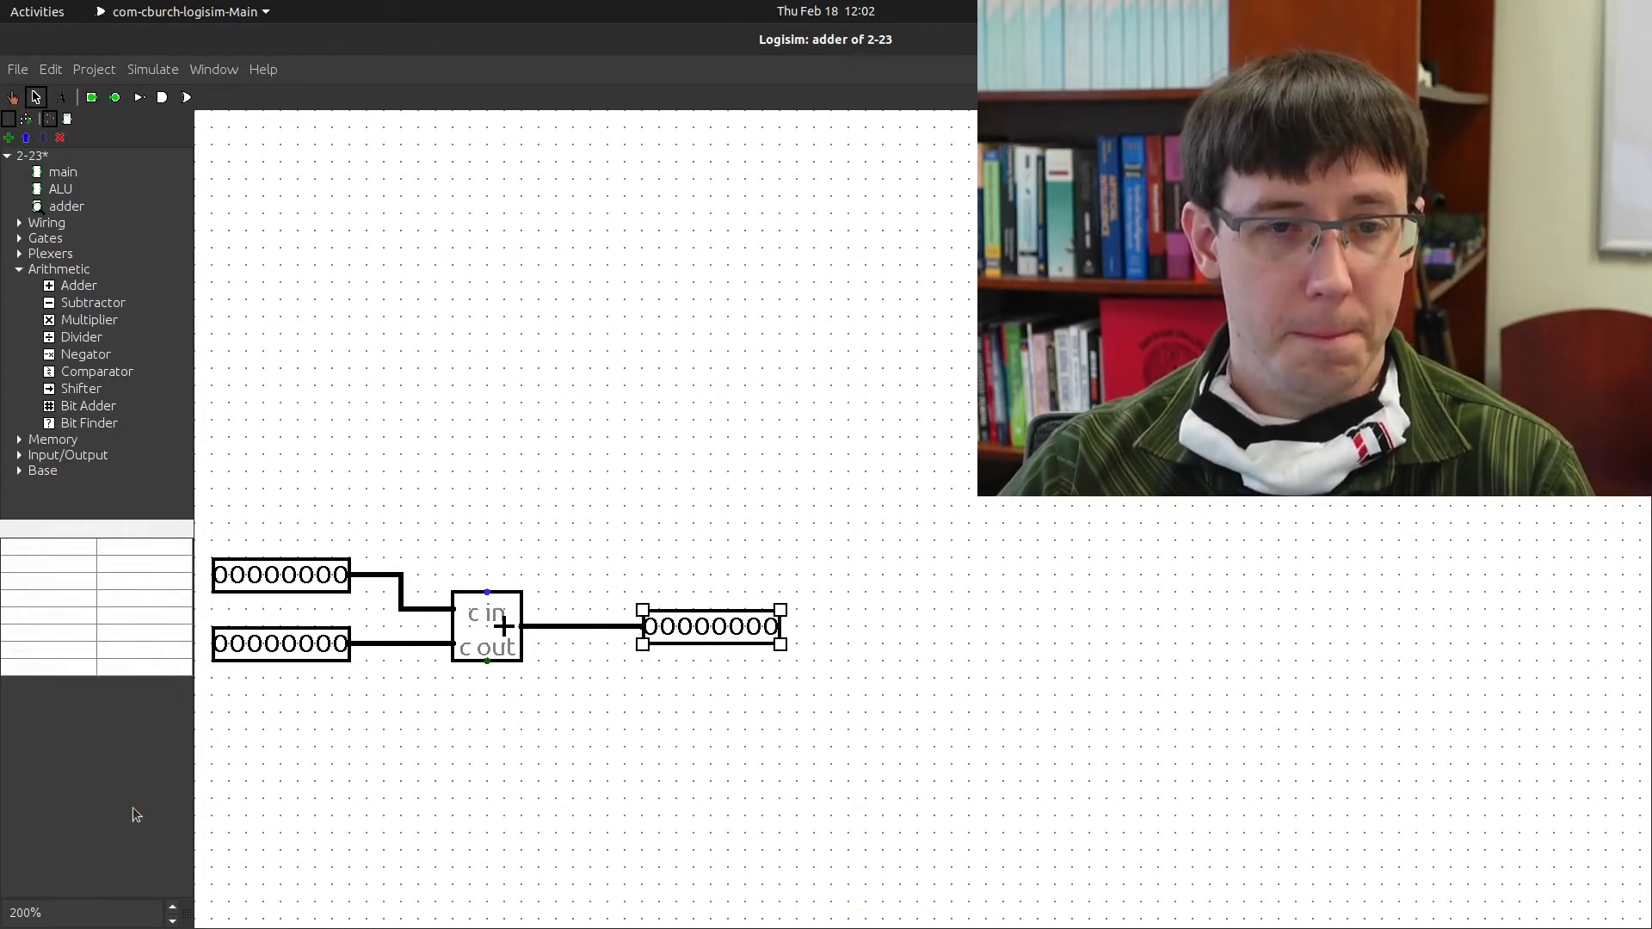
pyautogui.click(498, 565)
pyautogui.moveTo(488, 590); pyautogui.dragTo(487, 556)
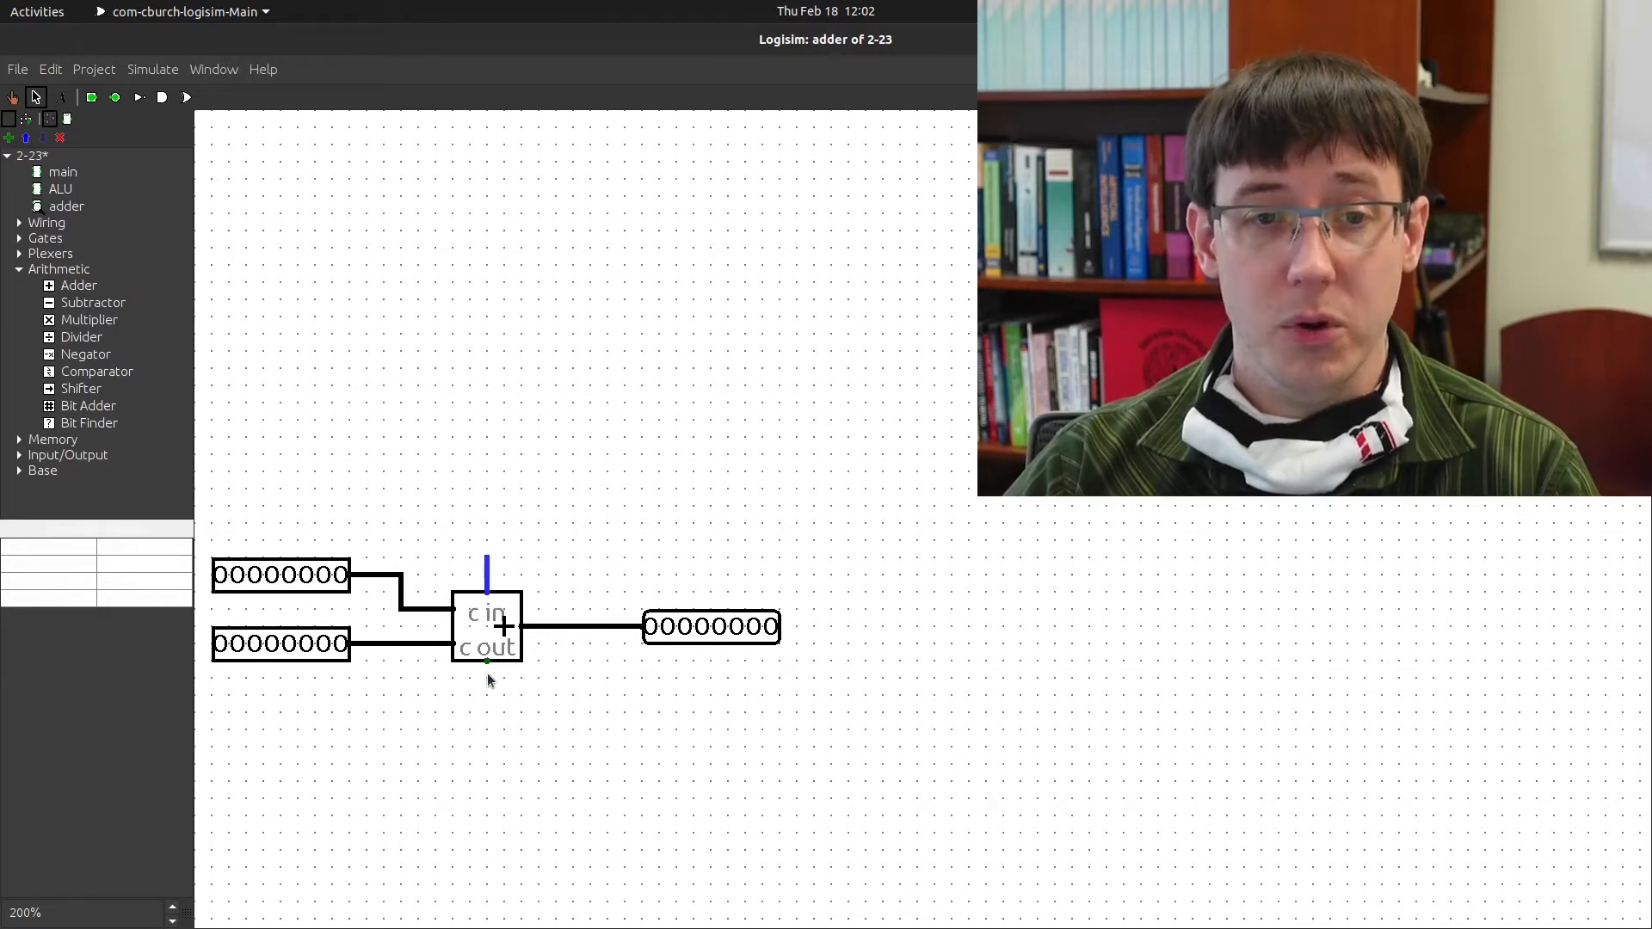
# Draw a carry-out stub, then undo to leave carry-in and carry-out unconnected
pyautogui.moveTo(487, 660); pyautogui.dragTo(500, 701)
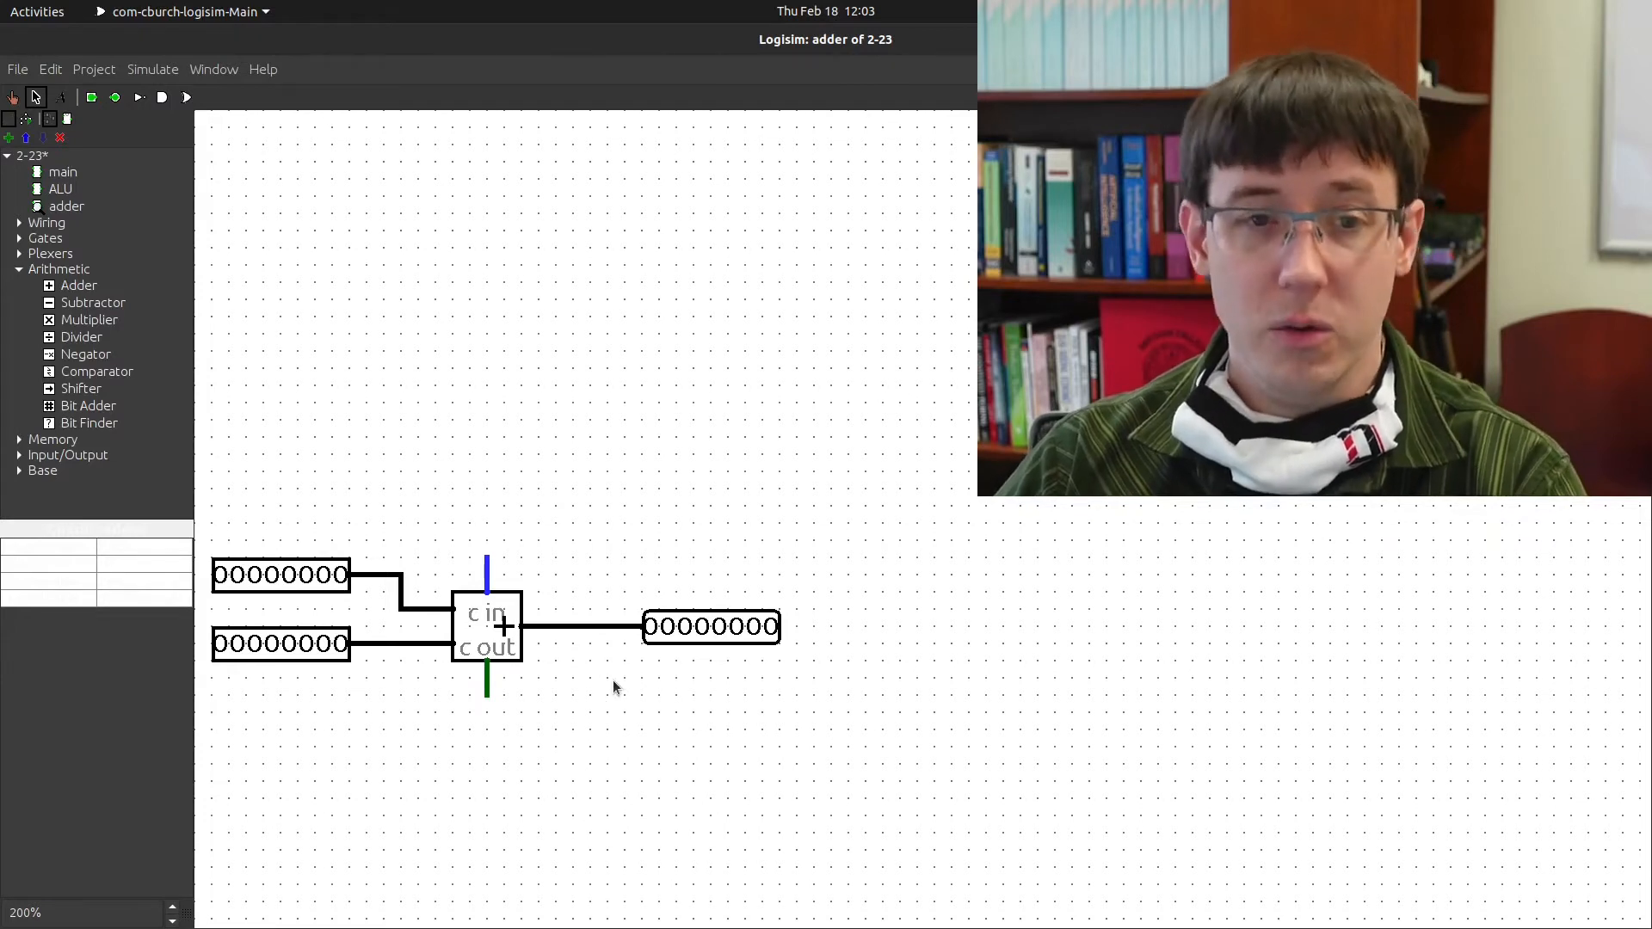
pyautogui.hotkey('ctrl', 'z')
pyautogui.hotkey('ctrl', 'z')
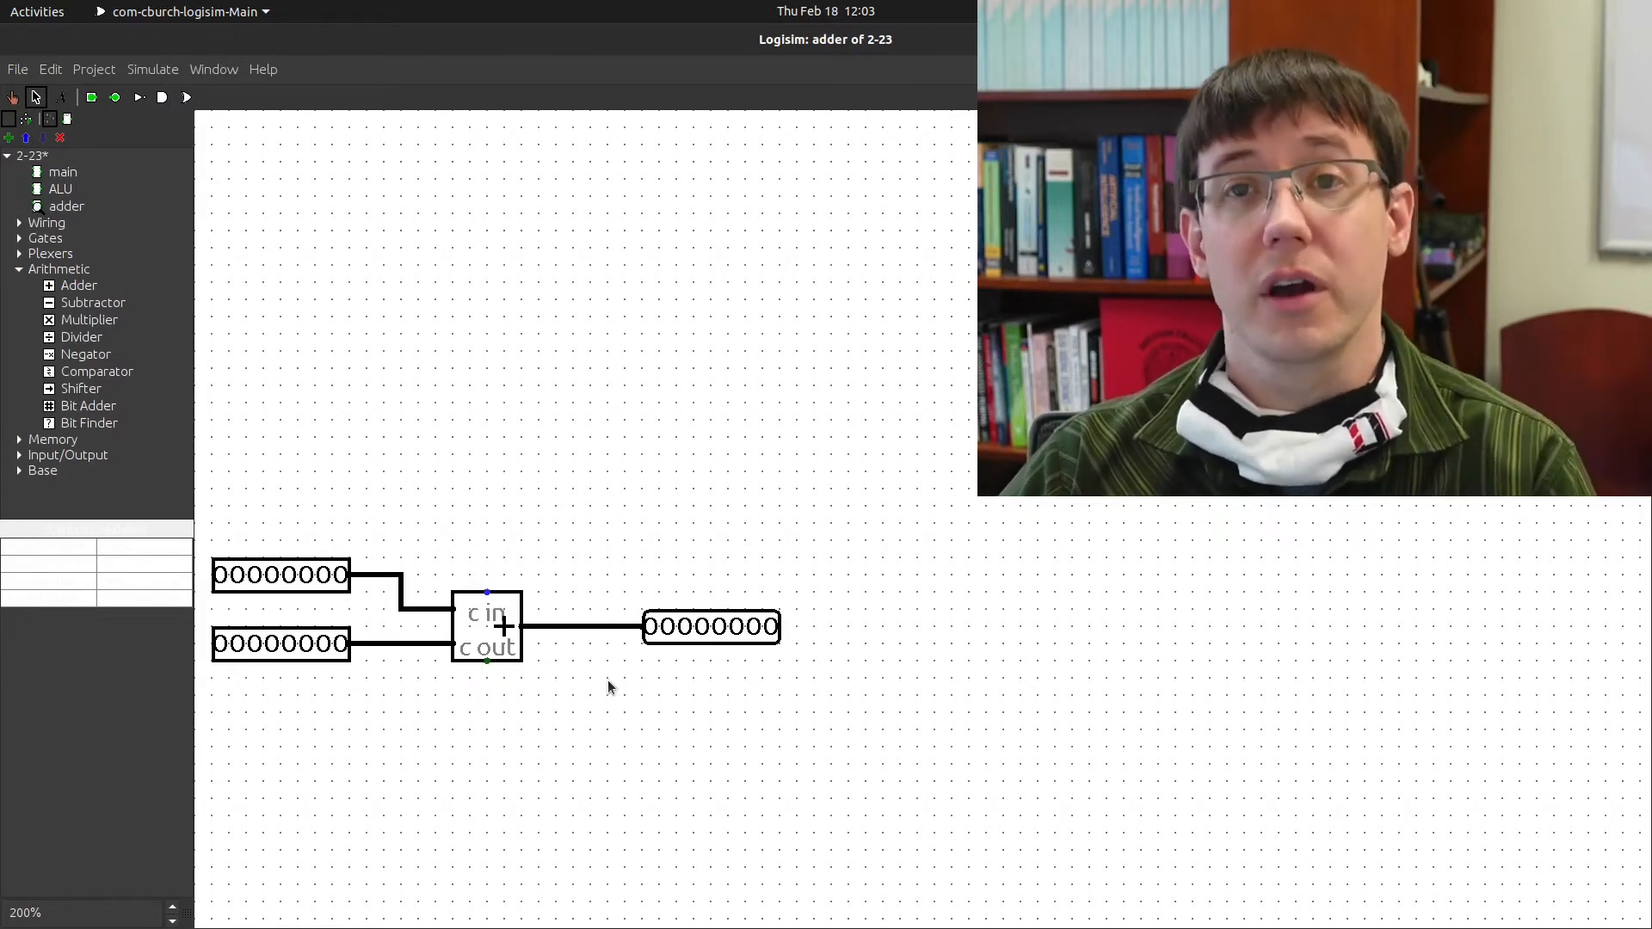
# Open the ALU circuit at 100% zoom and place the adder subcircuit below the AND gate
pyautogui.doubleClick(62, 190)
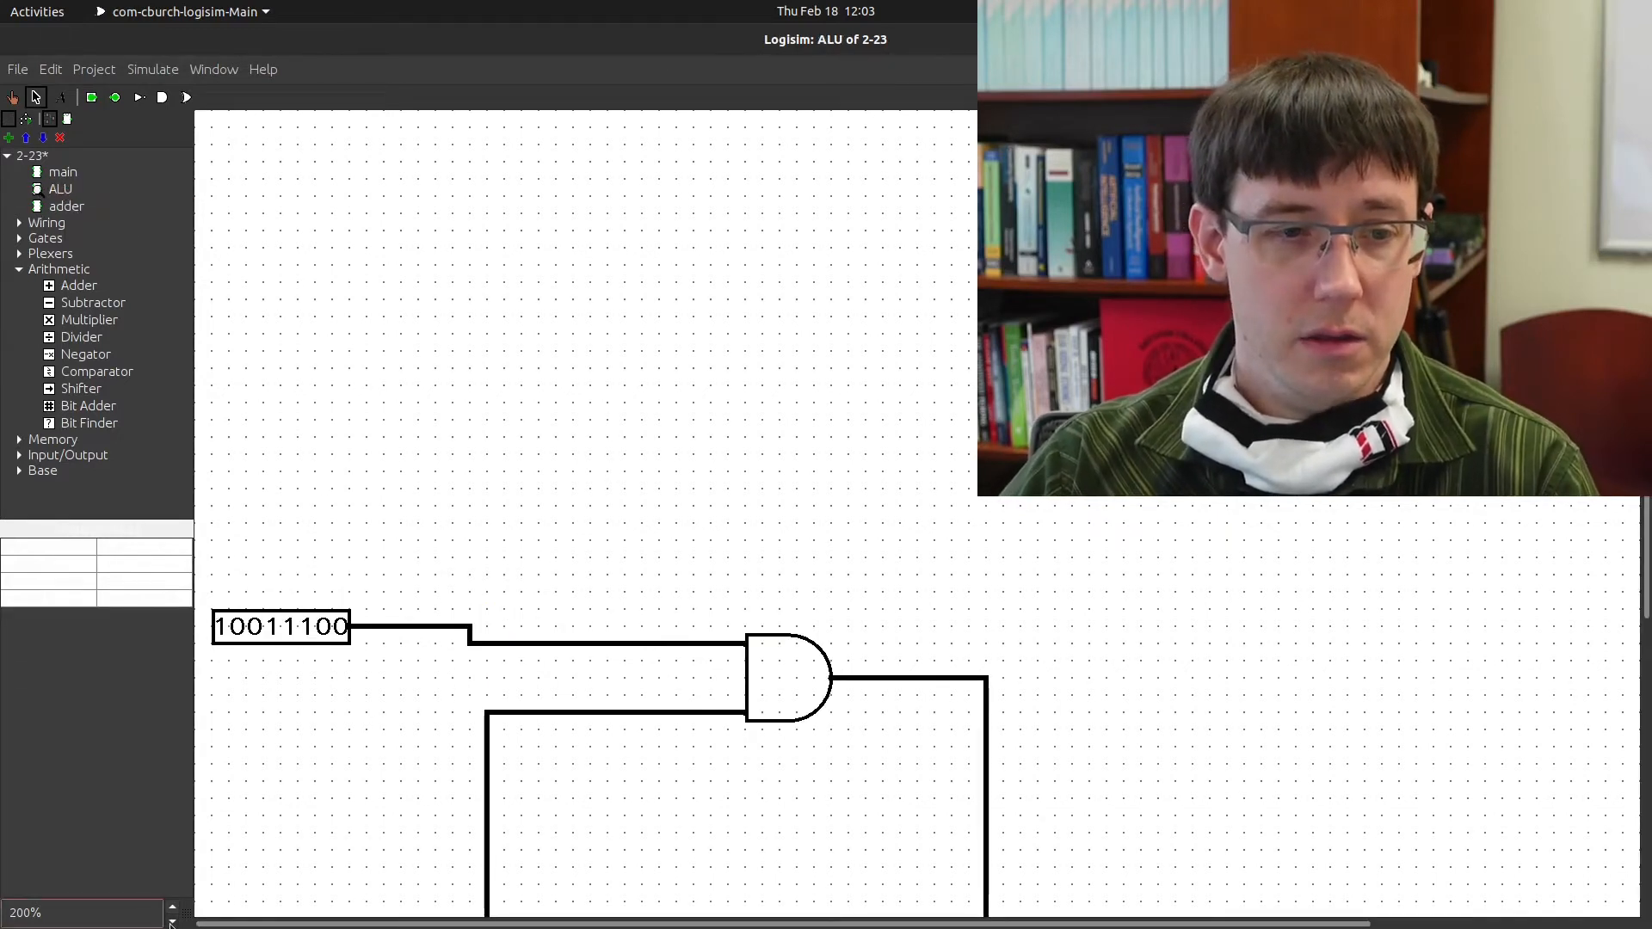
pyautogui.click(172, 920)
pyautogui.click(173, 920)
pyautogui.click(172, 920)
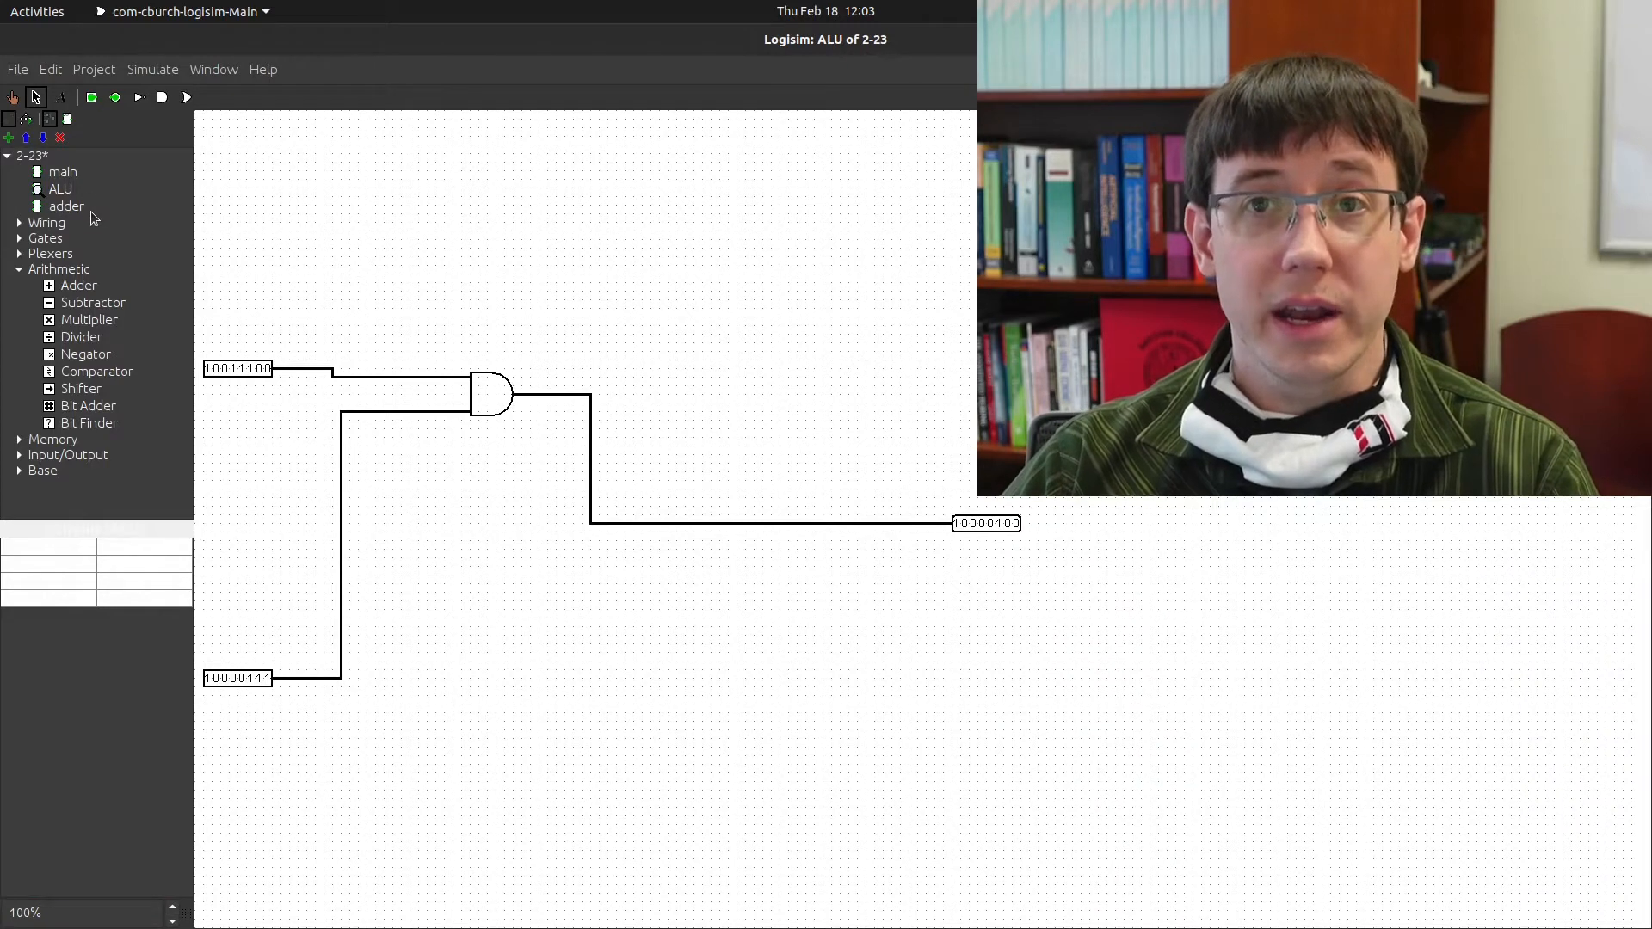
pyautogui.click(78, 207)
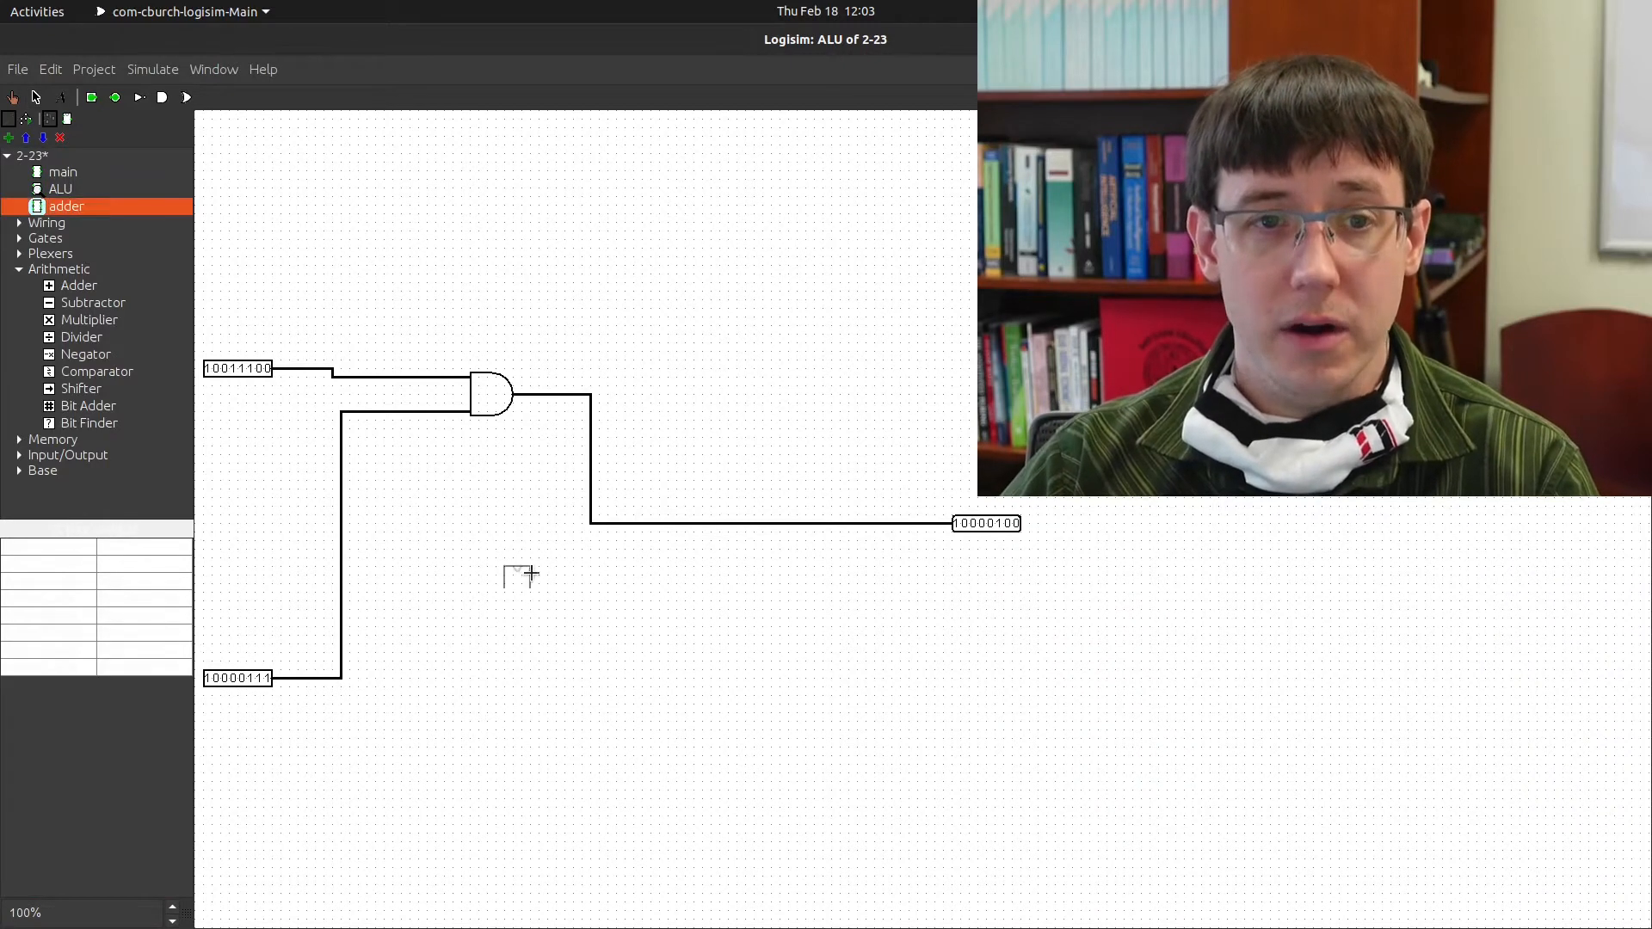
pyautogui.click(503, 567)
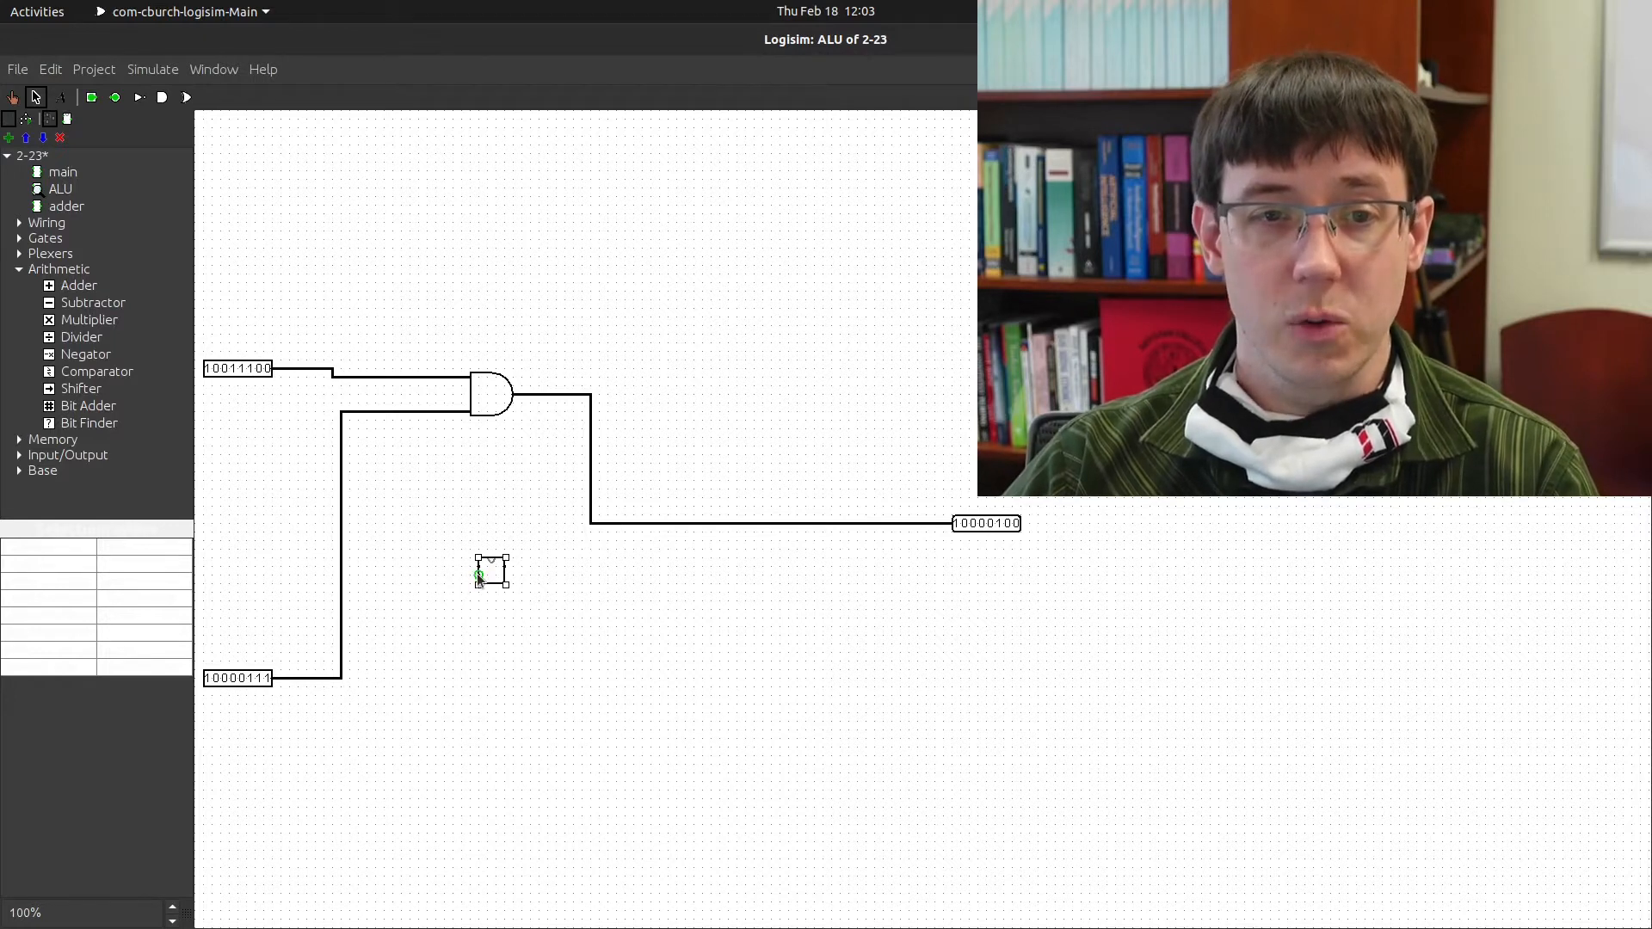
# Wire the adder to the 10000111 and 10011100 input lines and run its output wire right
pyautogui.moveTo(479, 575); pyautogui.dragTo(342, 575)
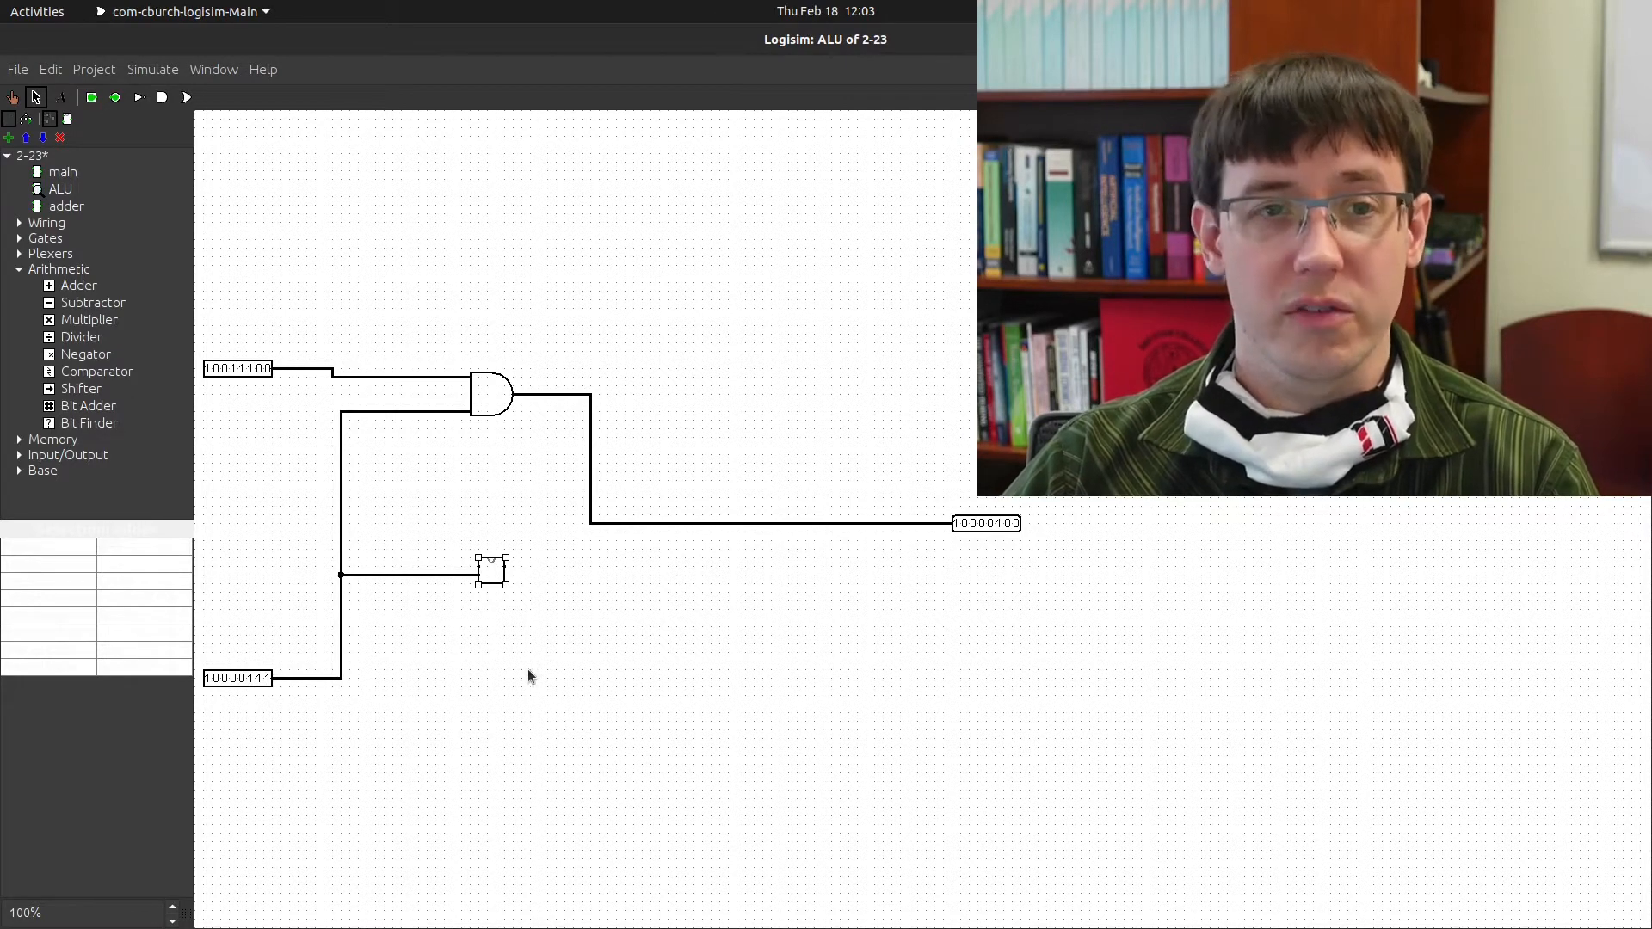
pyautogui.moveTo(384, 377); pyautogui.dragTo(473, 569)
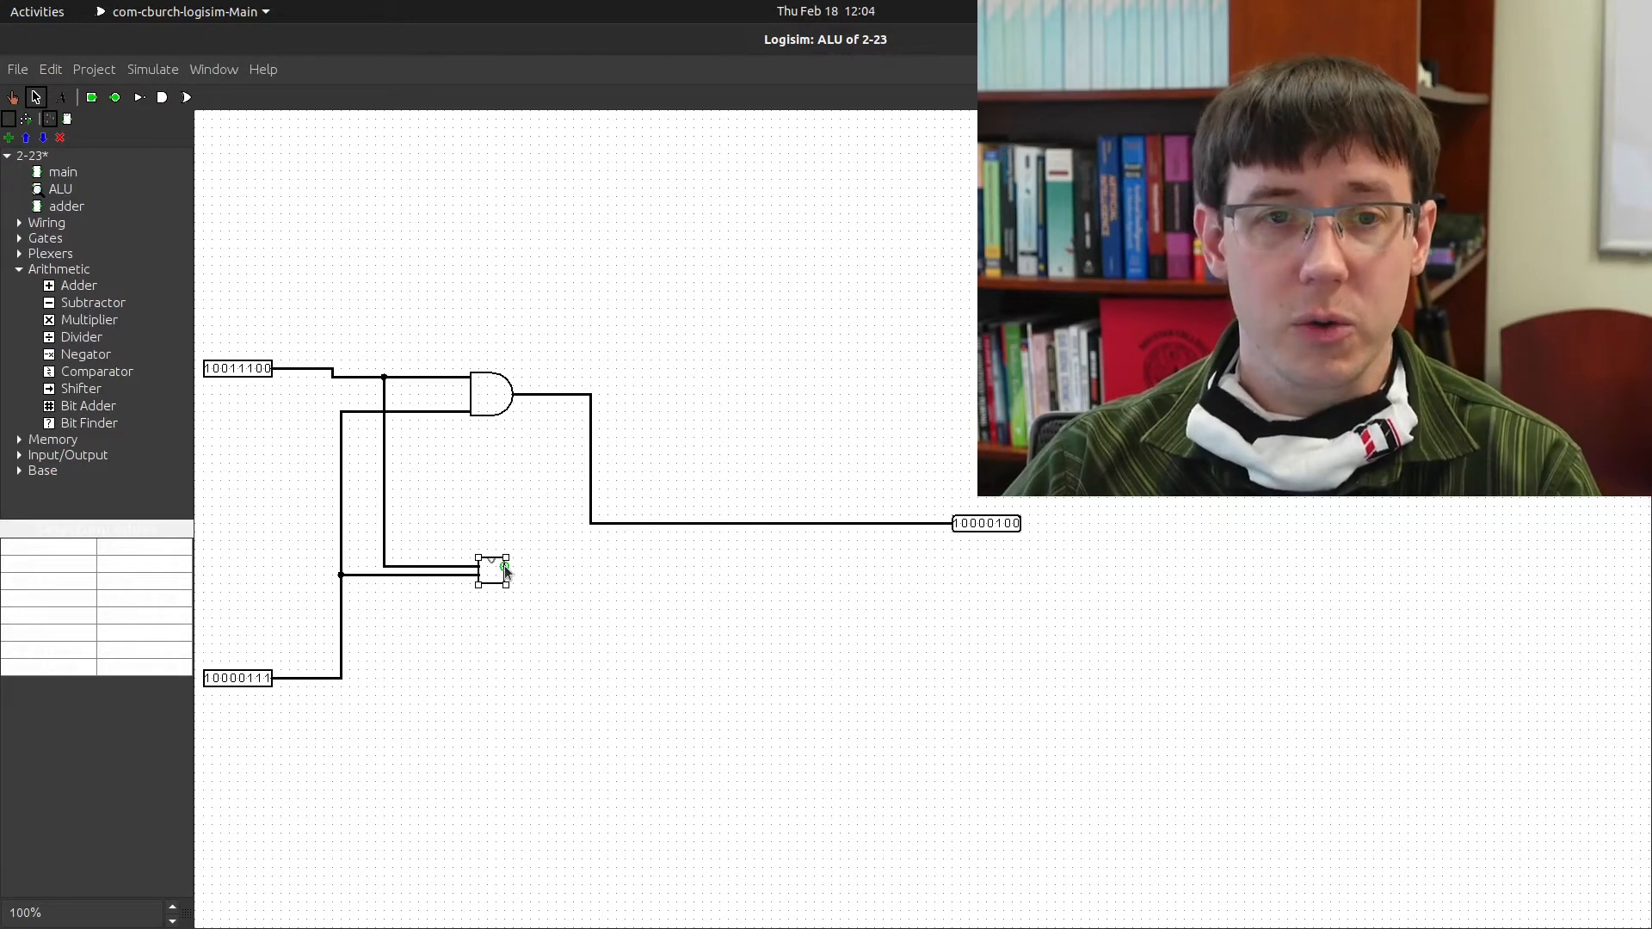
pyautogui.moveTo(506, 566); pyautogui.dragTo(716, 565)
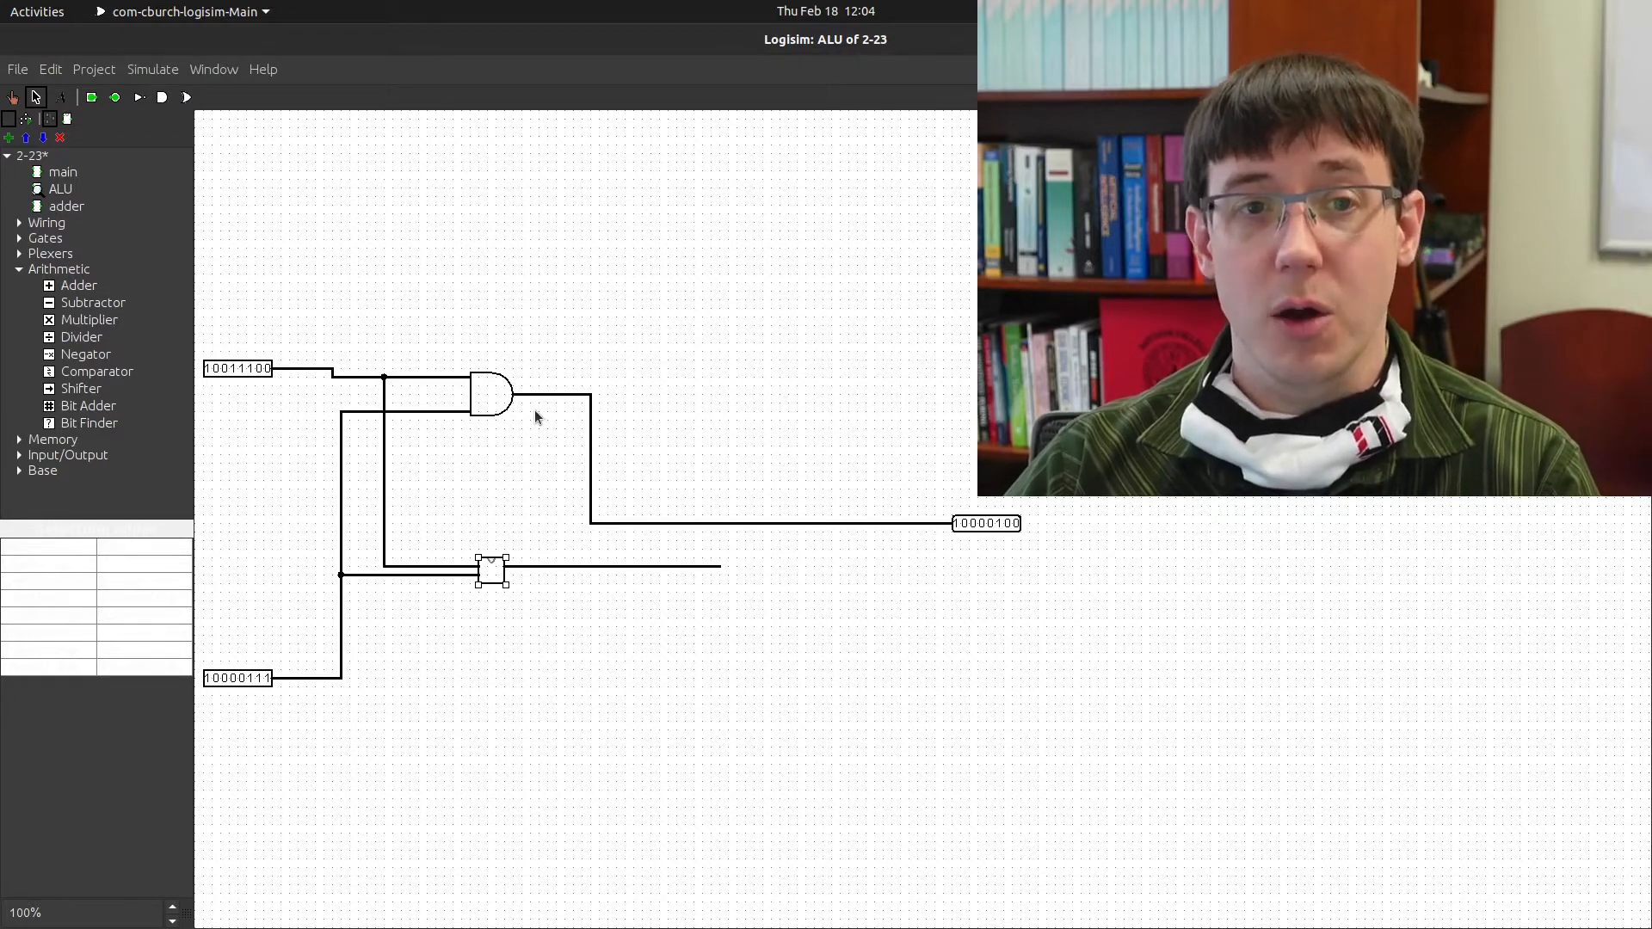
# Delete the wire running from the AND gate to the ALU output
pyautogui.click(823, 522)
pyautogui.press('Delete')
pyautogui.click(19, 269)
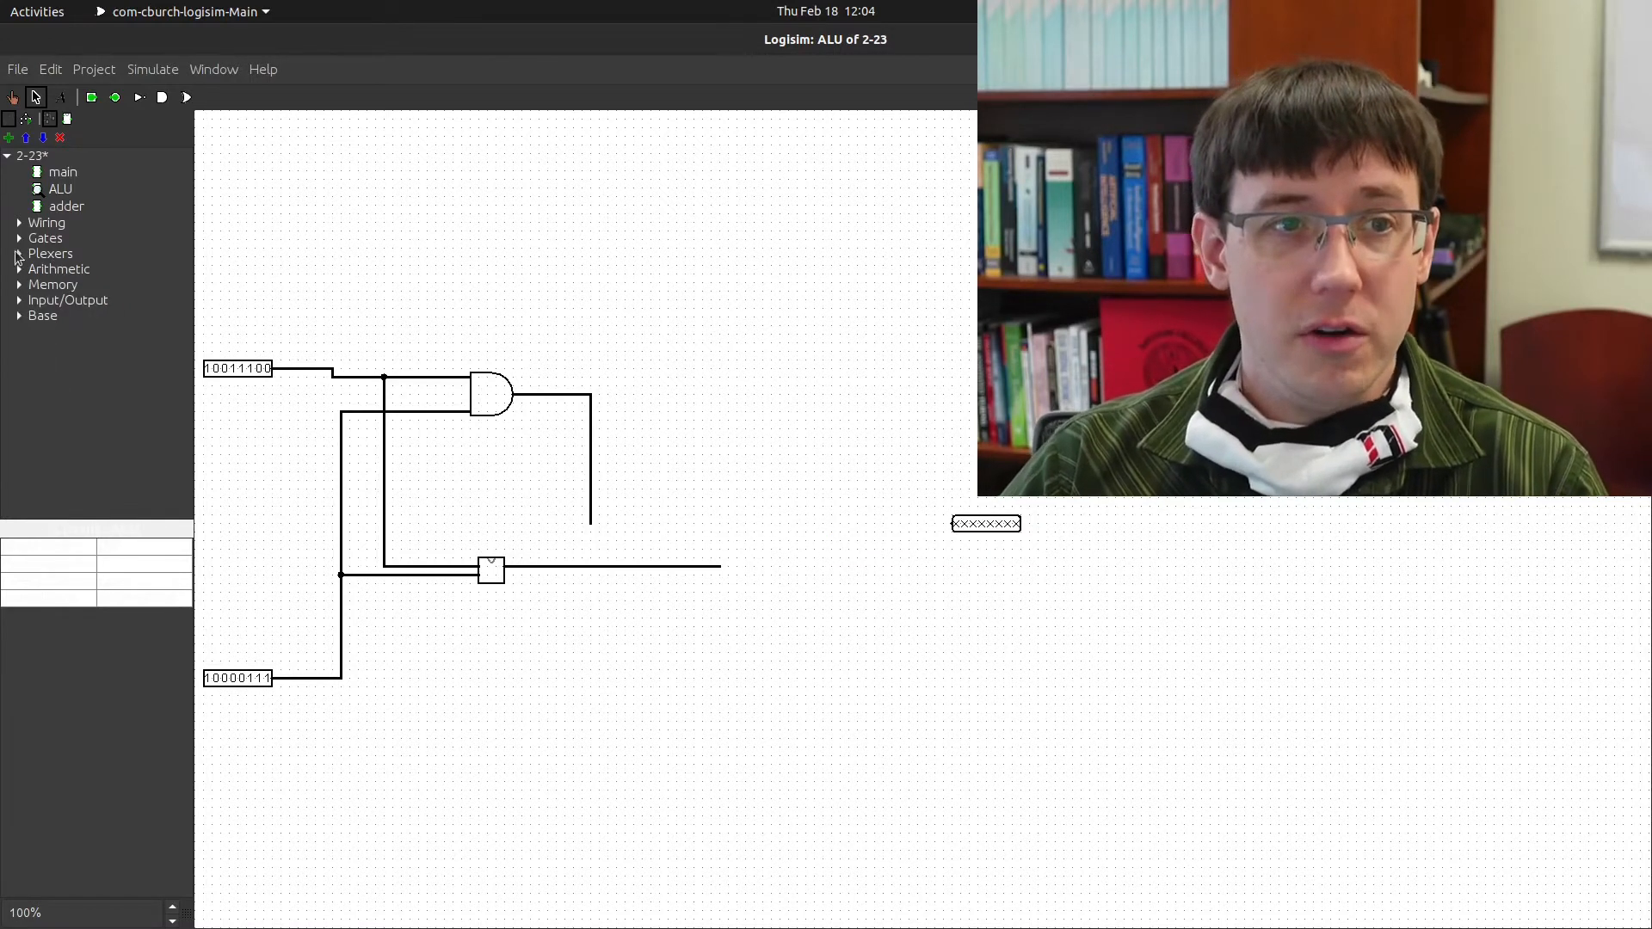
# Place a multiplexer beside the output with Include Enable? set to No, and add wire stubs to its pins
pyautogui.click(19, 254)
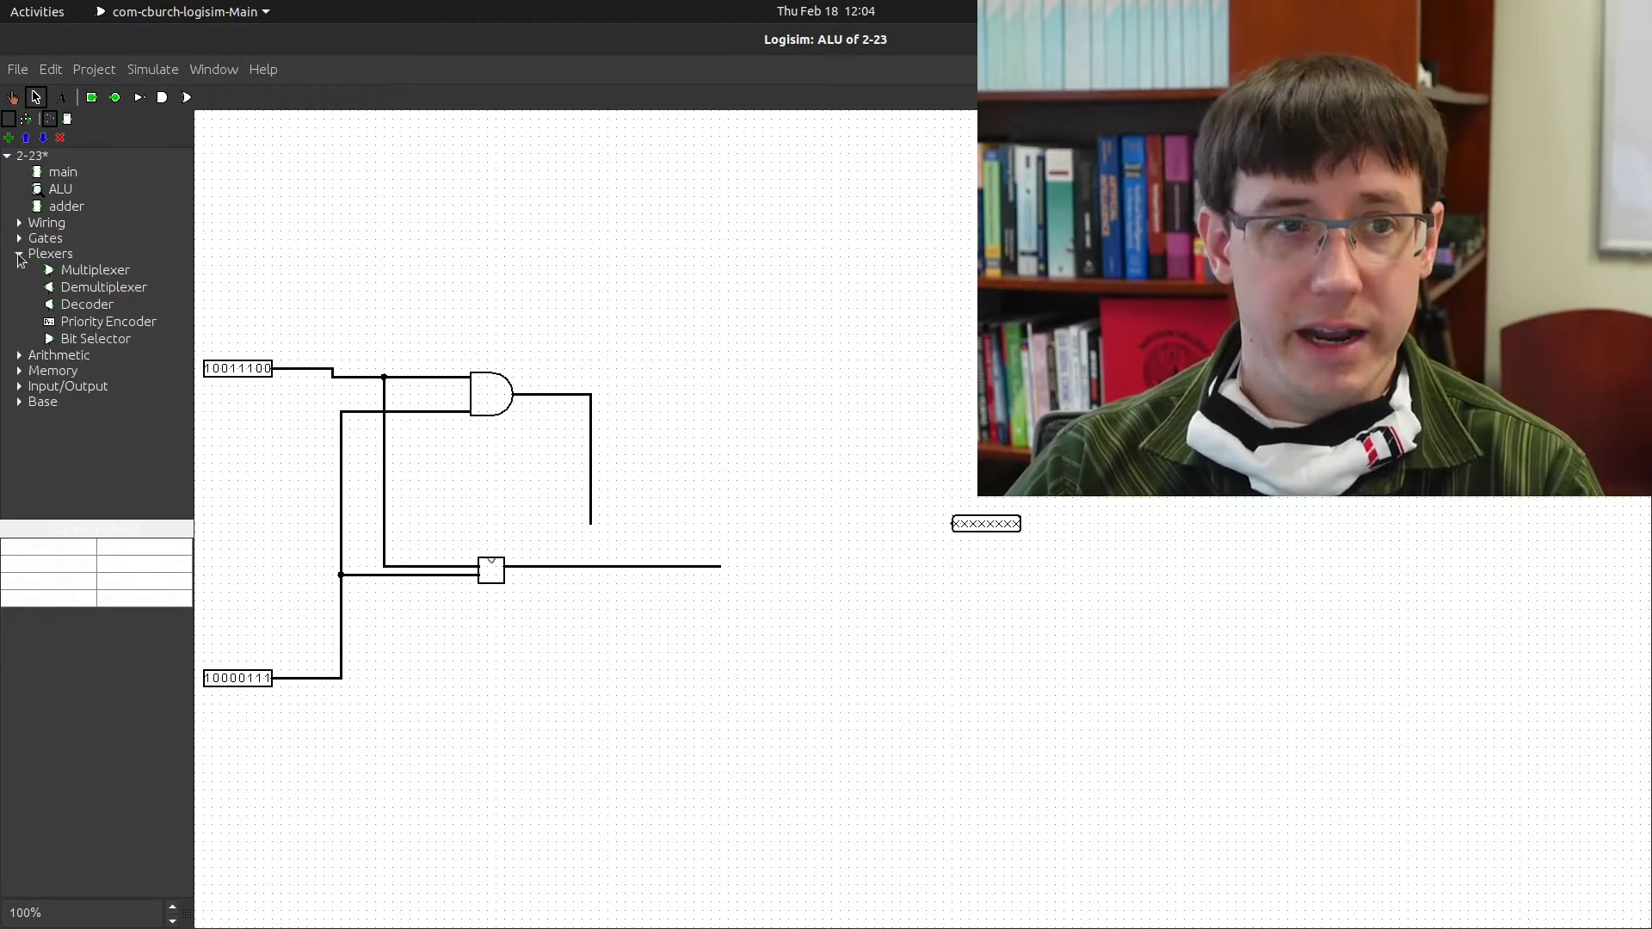
pyautogui.click(95, 271)
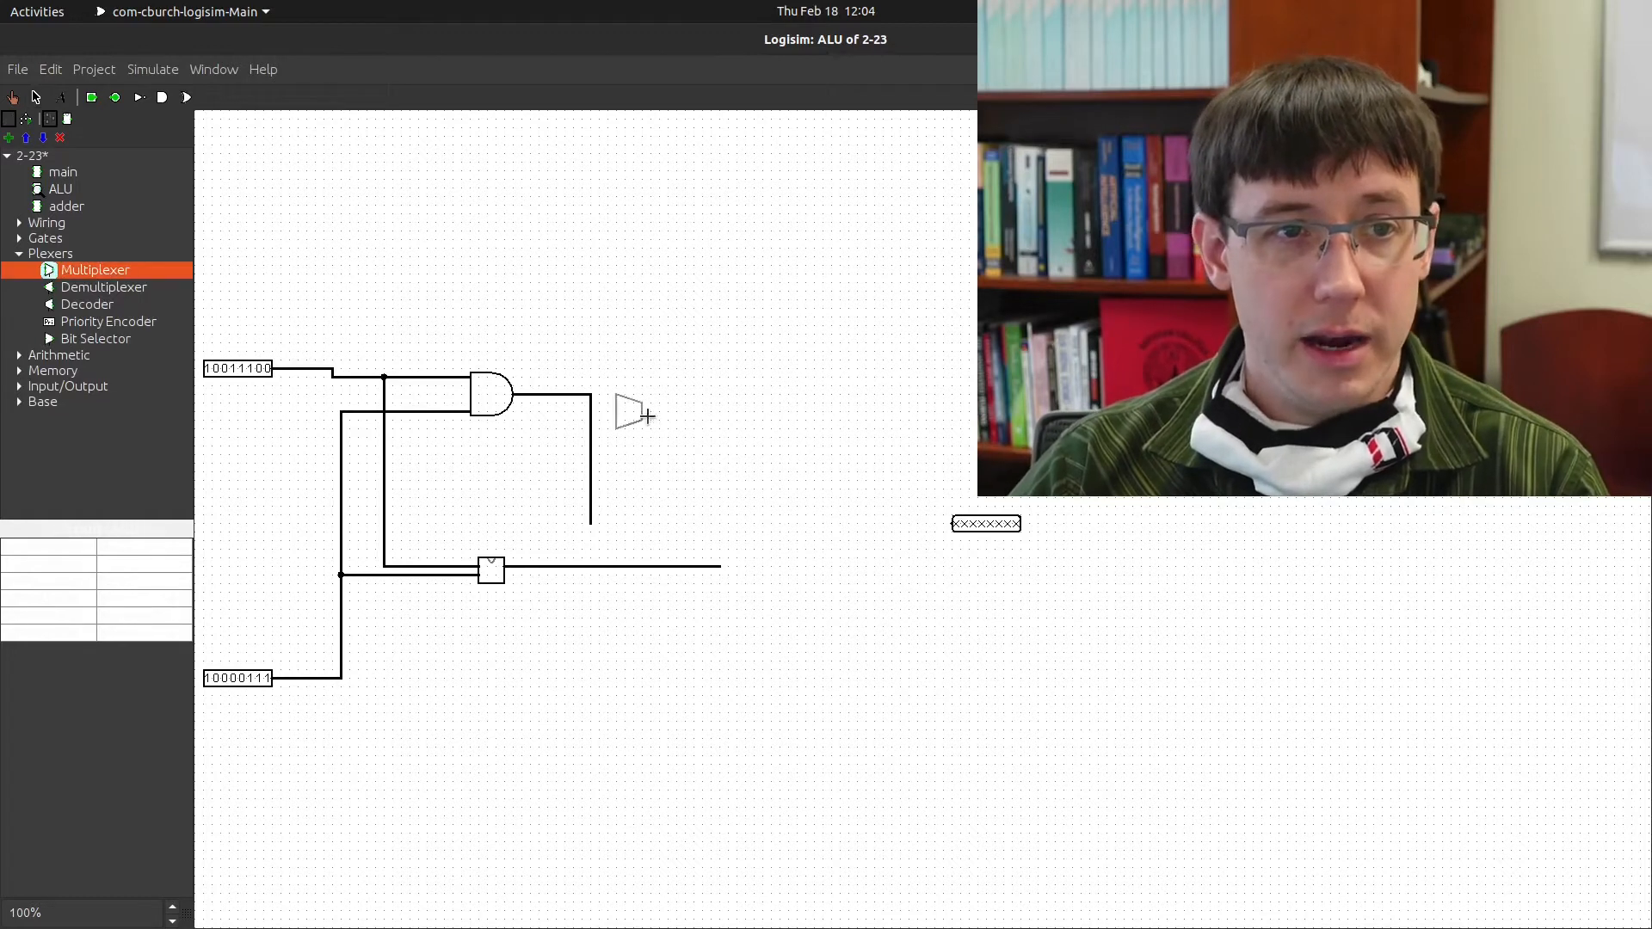
pyautogui.click(895, 520)
pyautogui.click(895, 520)
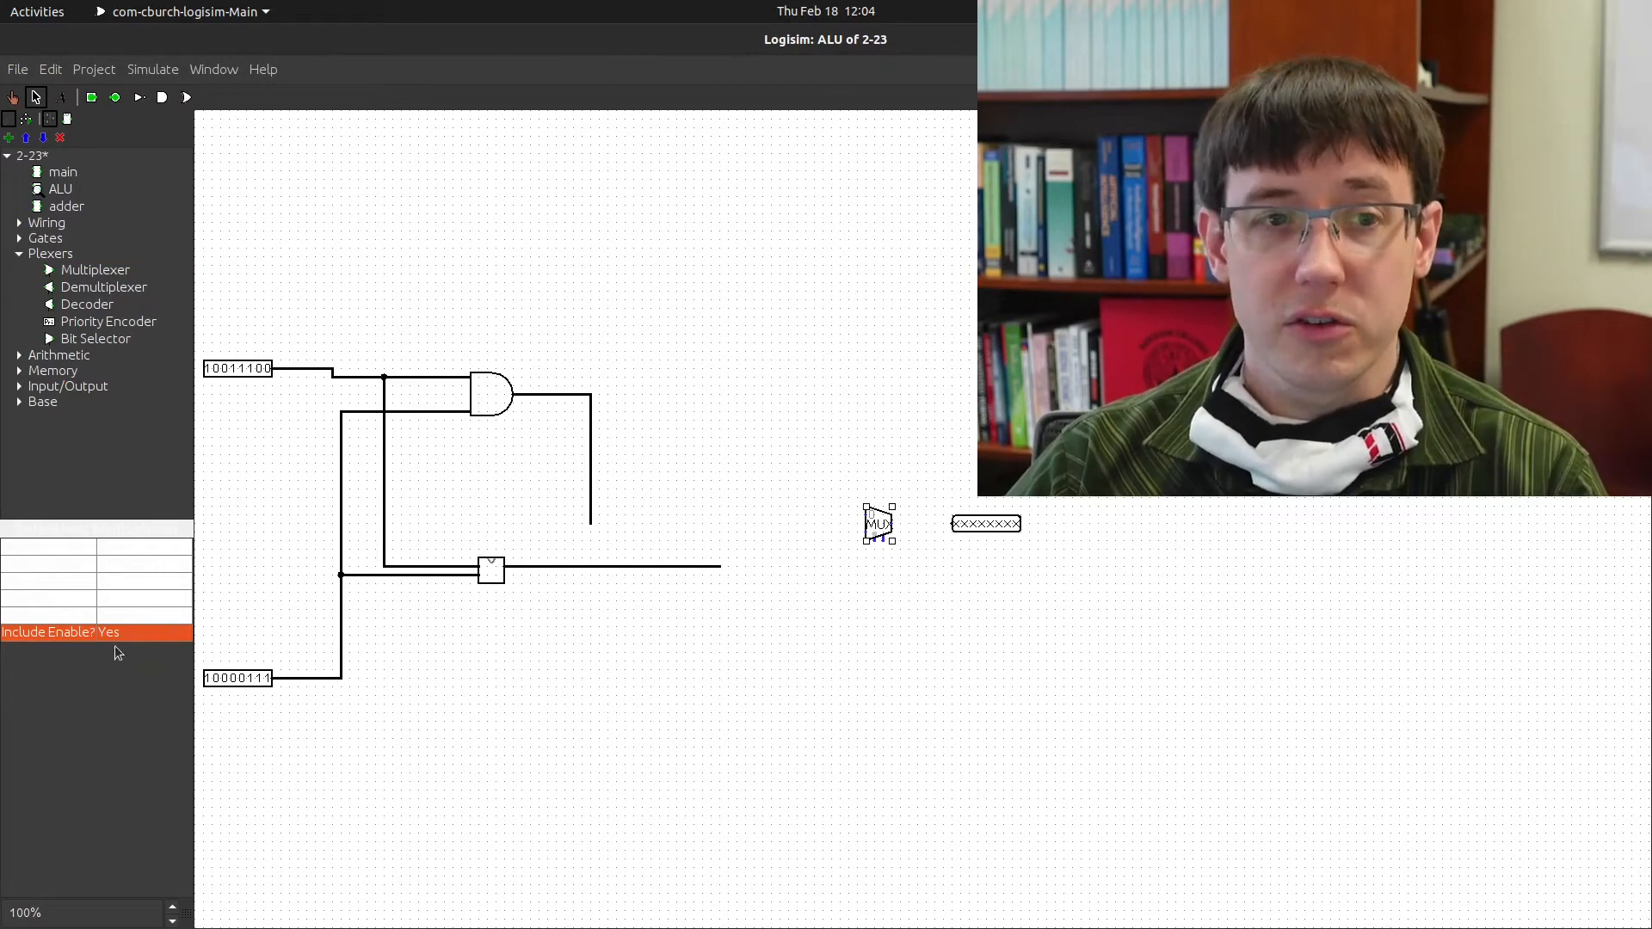
pyautogui.click(134, 633)
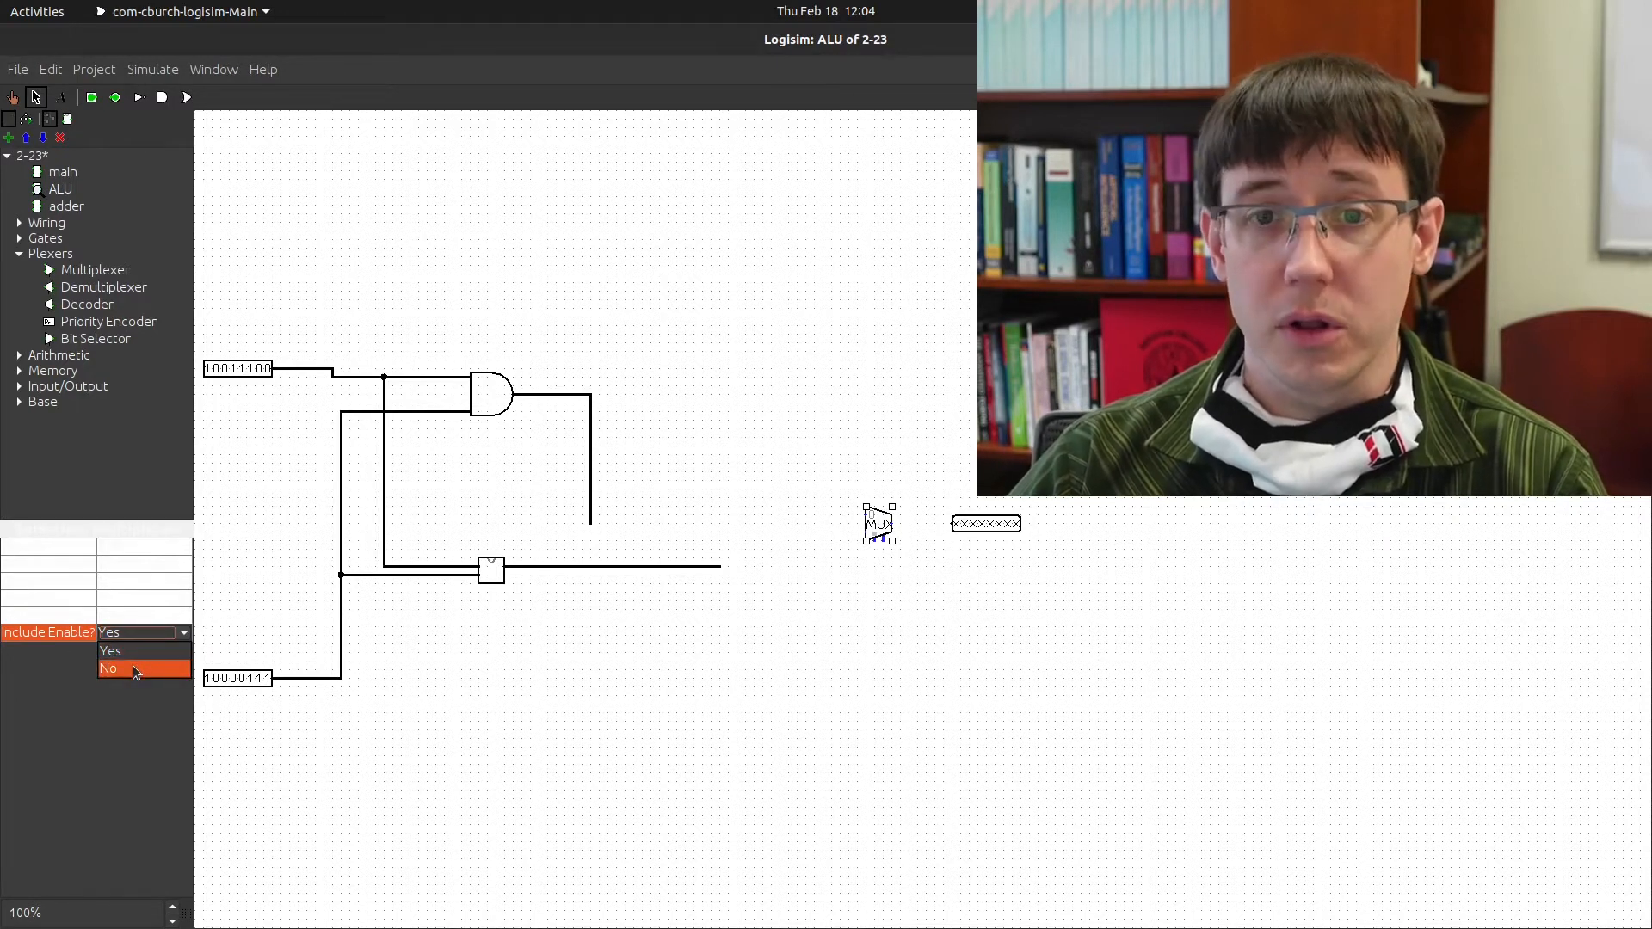
pyautogui.click(135, 670)
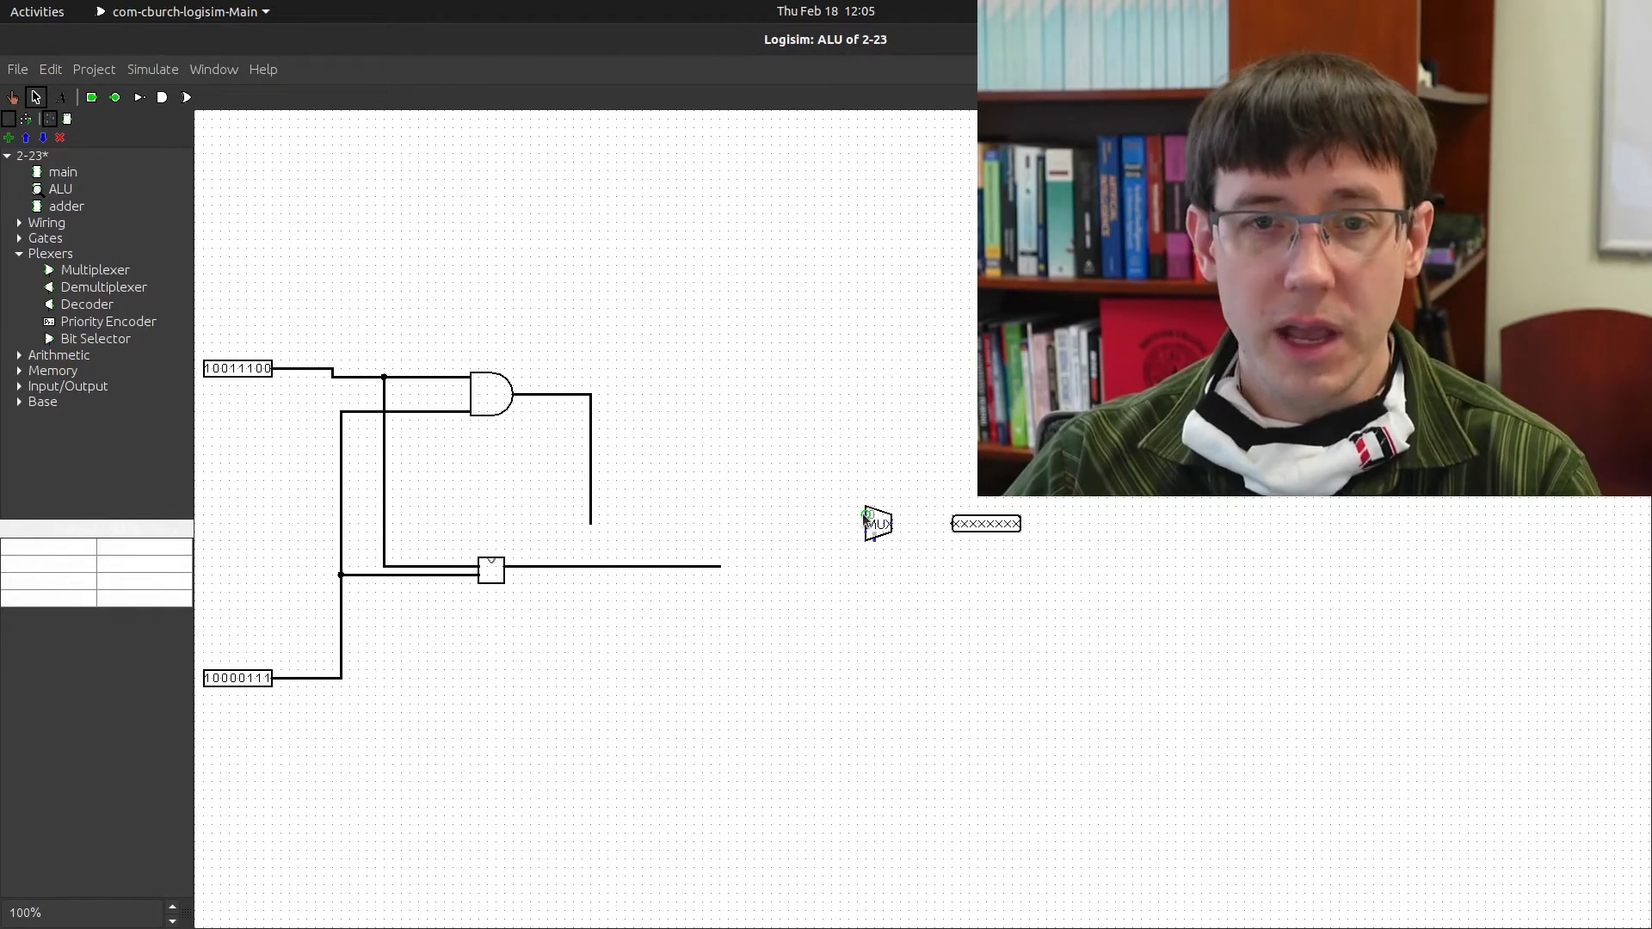
pyautogui.moveTo(863, 514); pyautogui.dragTo(849, 532)
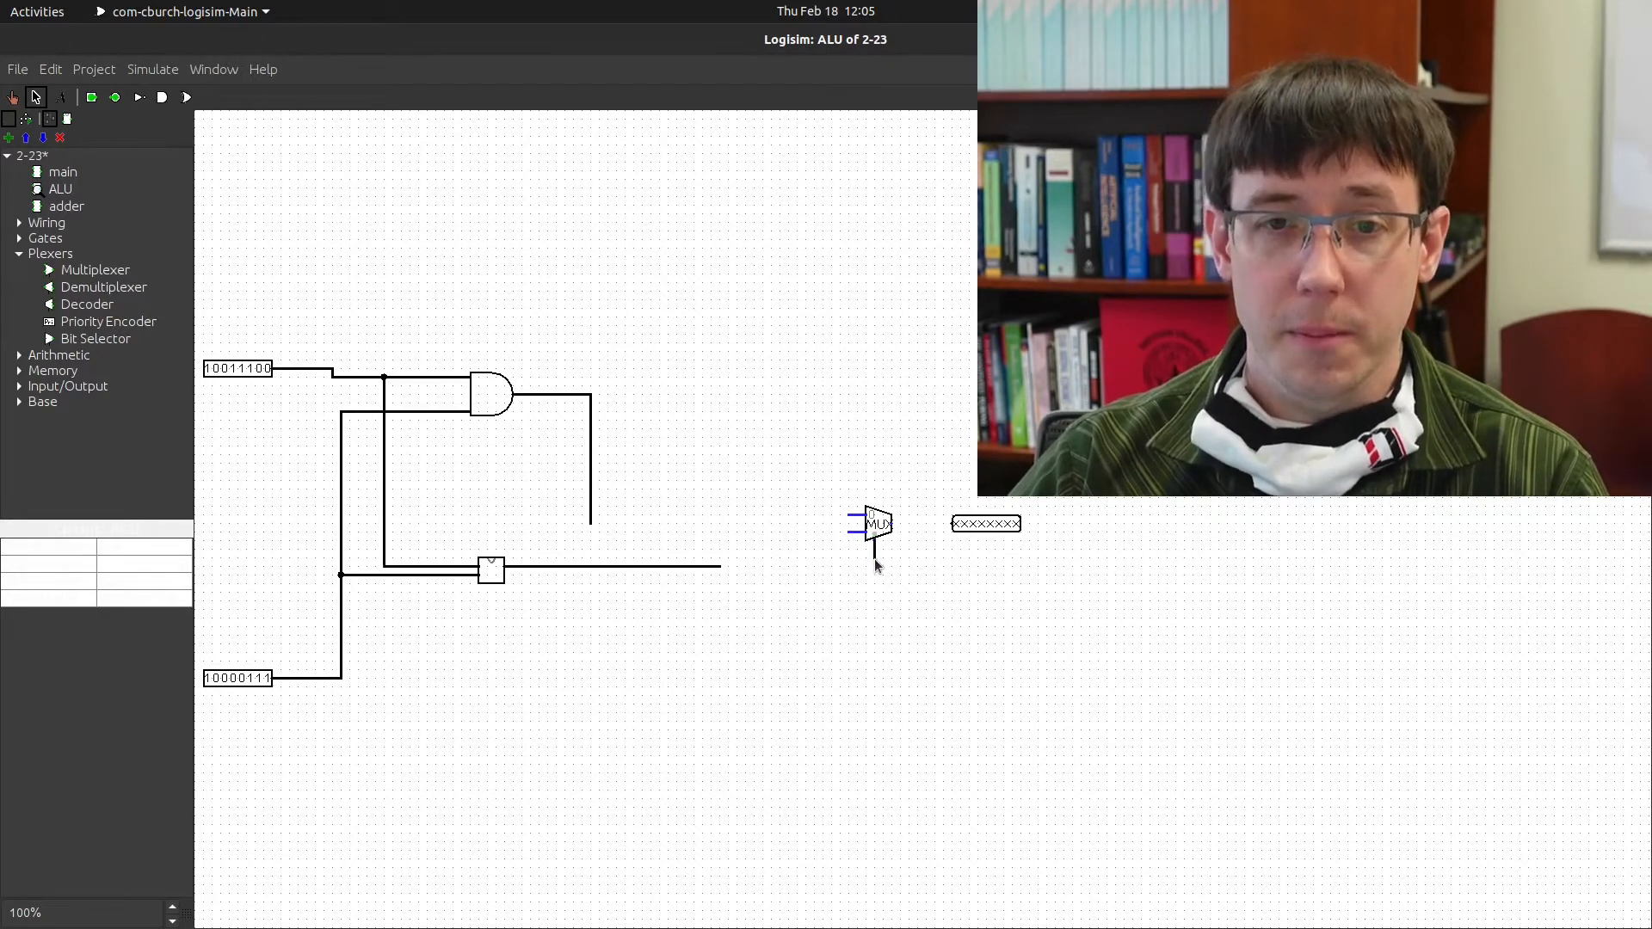
pyautogui.moveTo(874, 540); pyautogui.dragTo(910, 523)
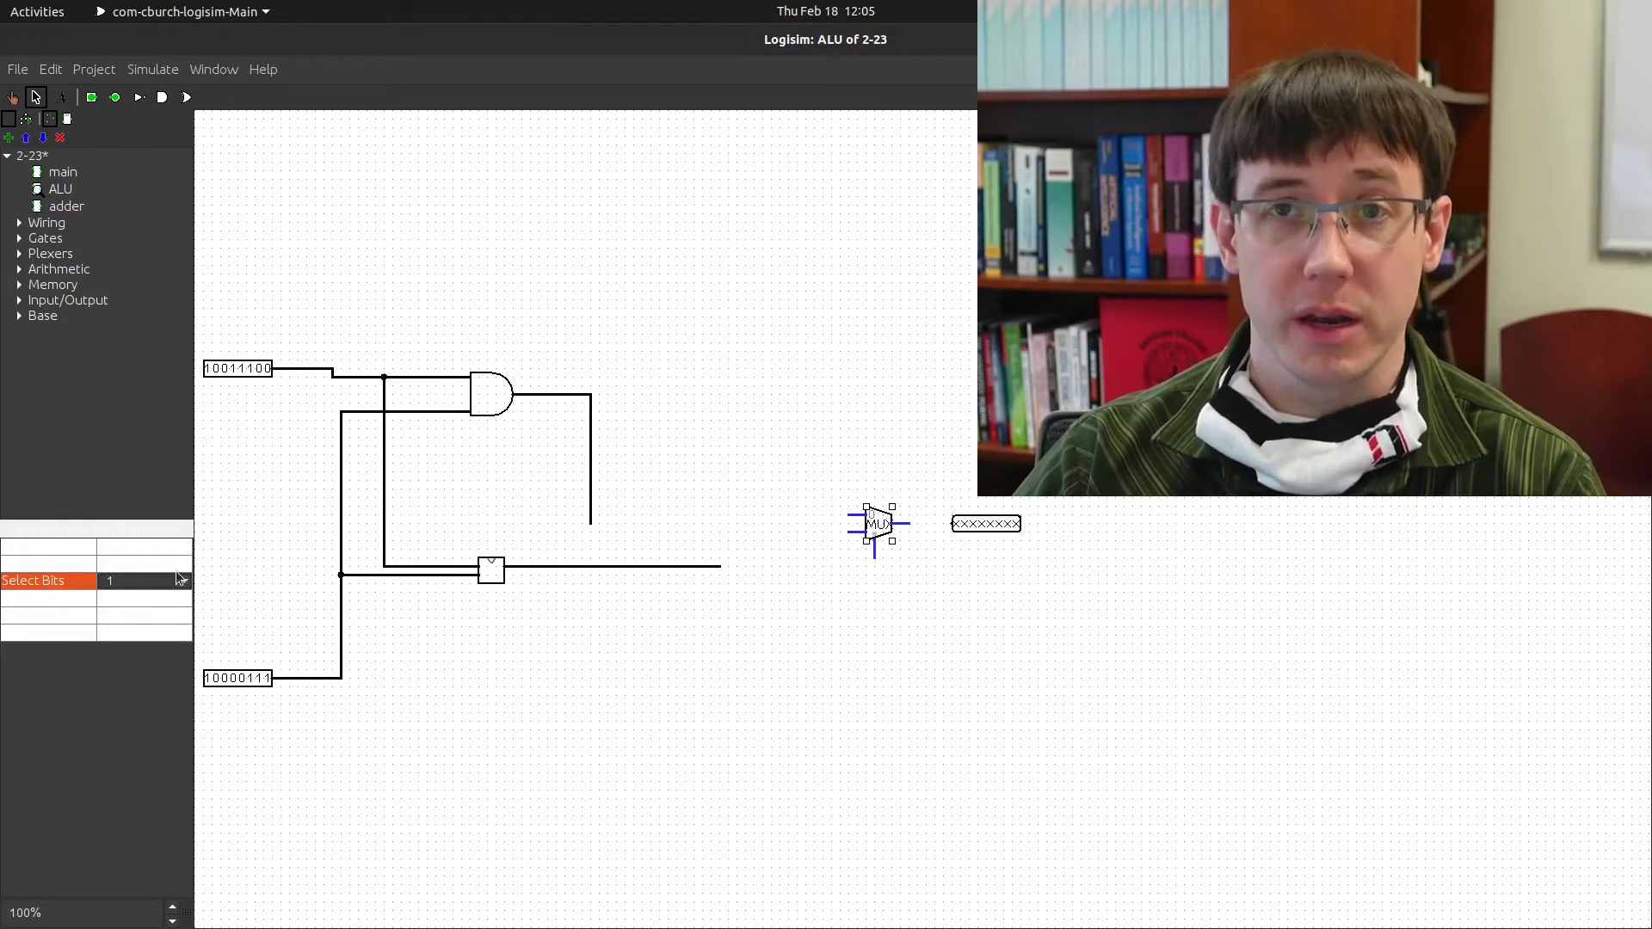
# Try the multiplexer with 2 and then 4 select bits
pyautogui.click(179, 580)
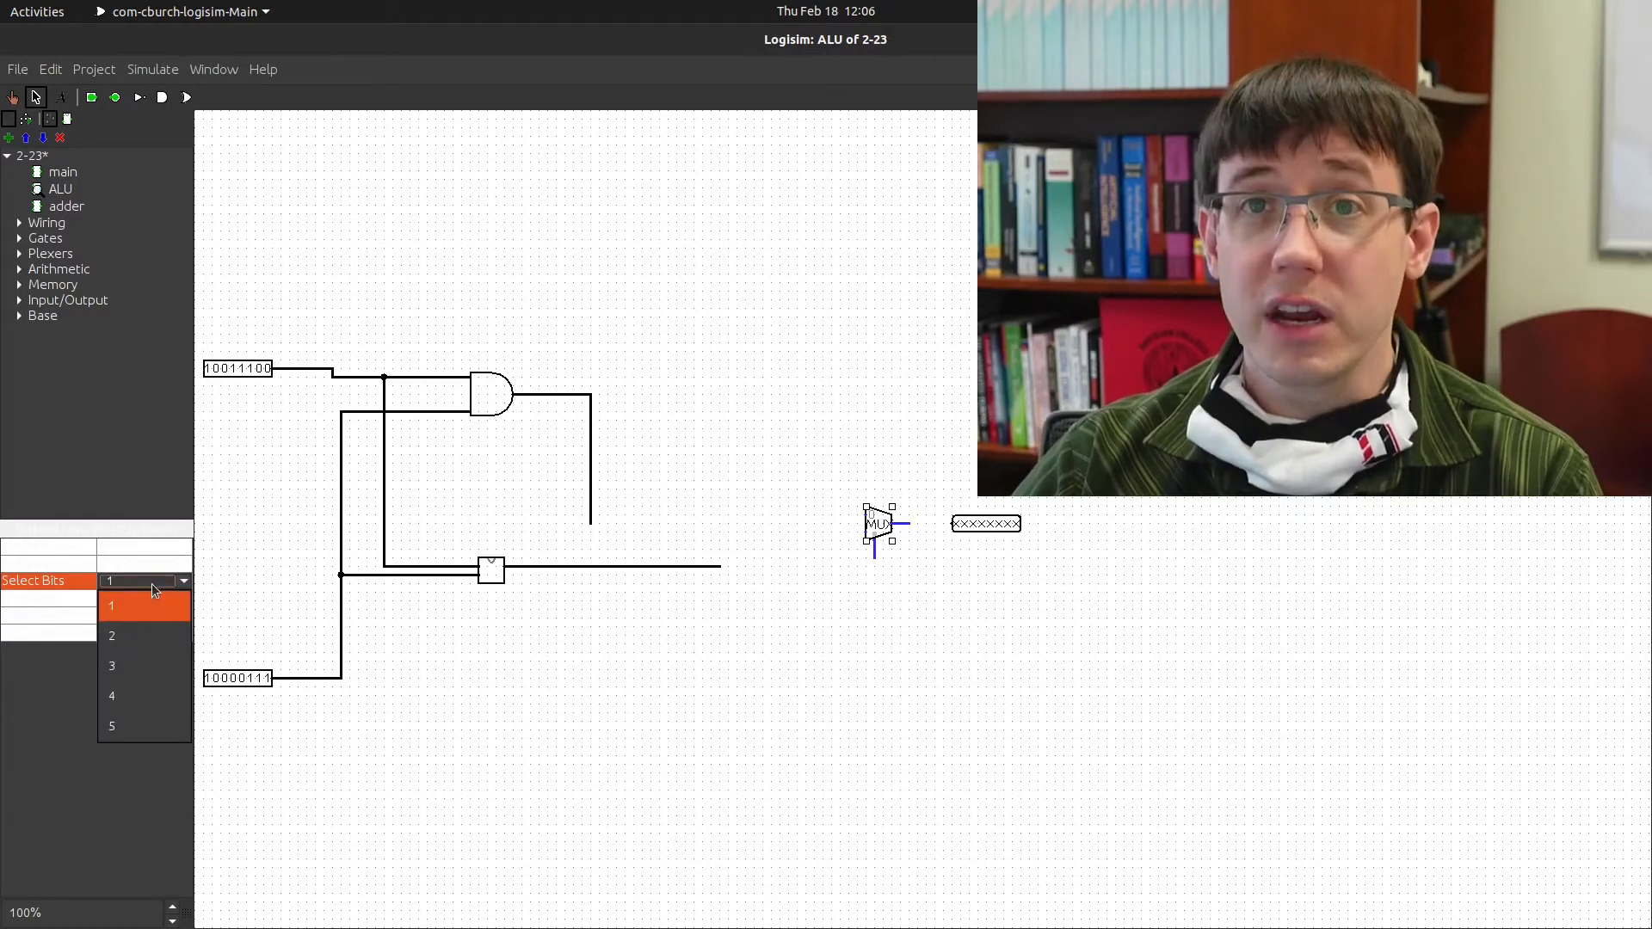
pyautogui.click(156, 635)
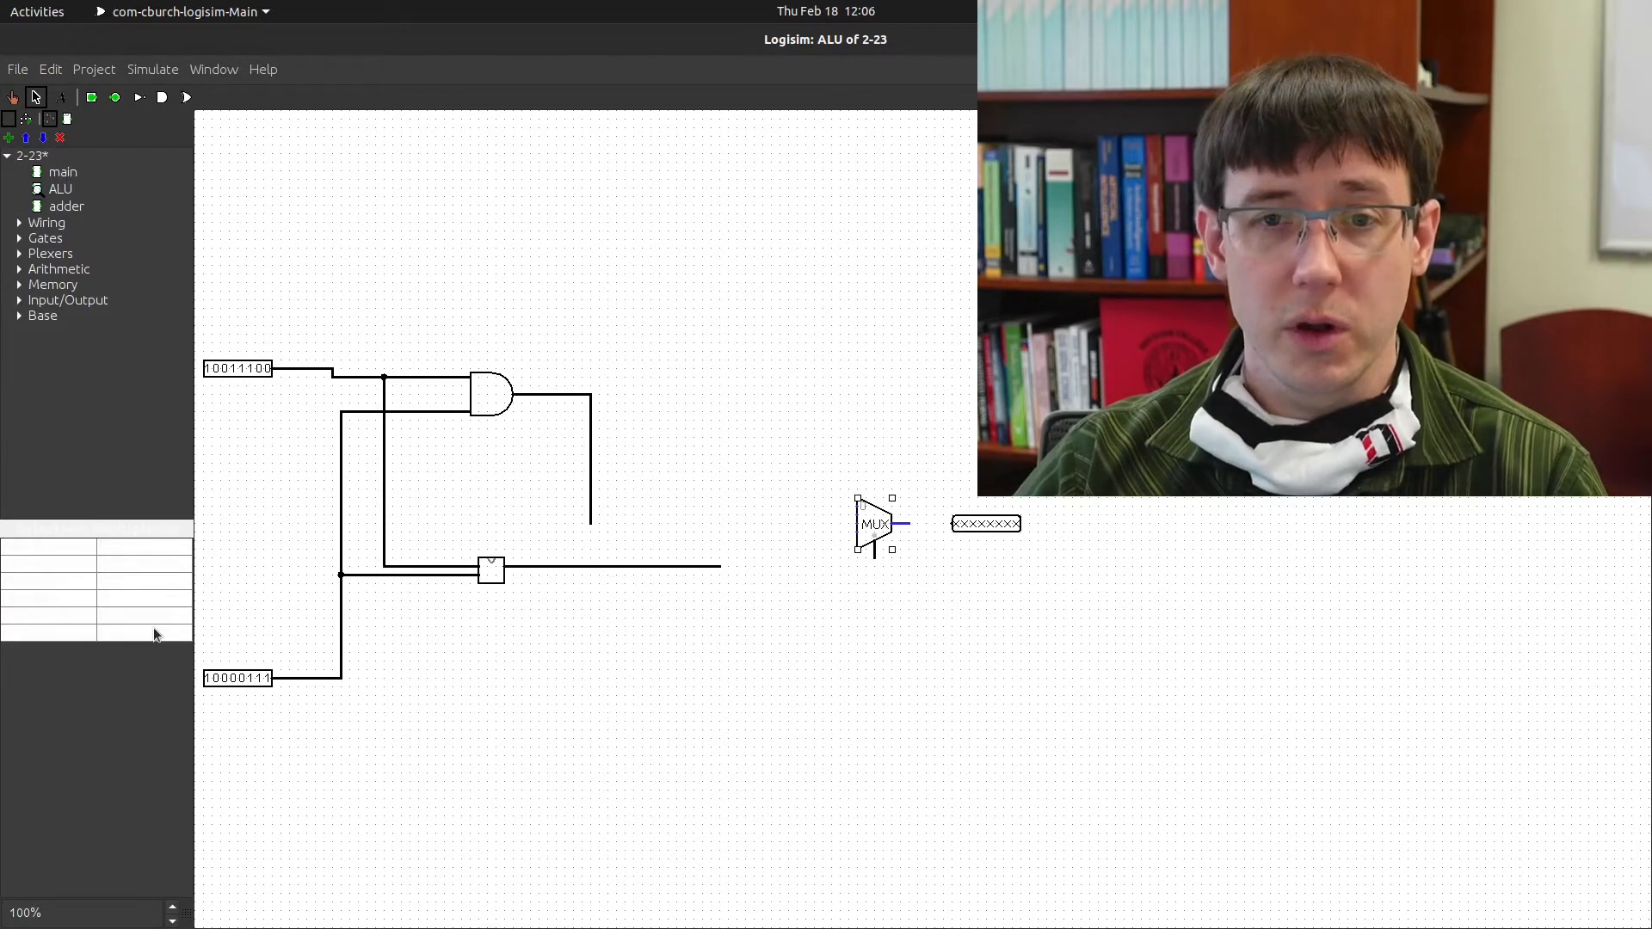
pyautogui.click(149, 580)
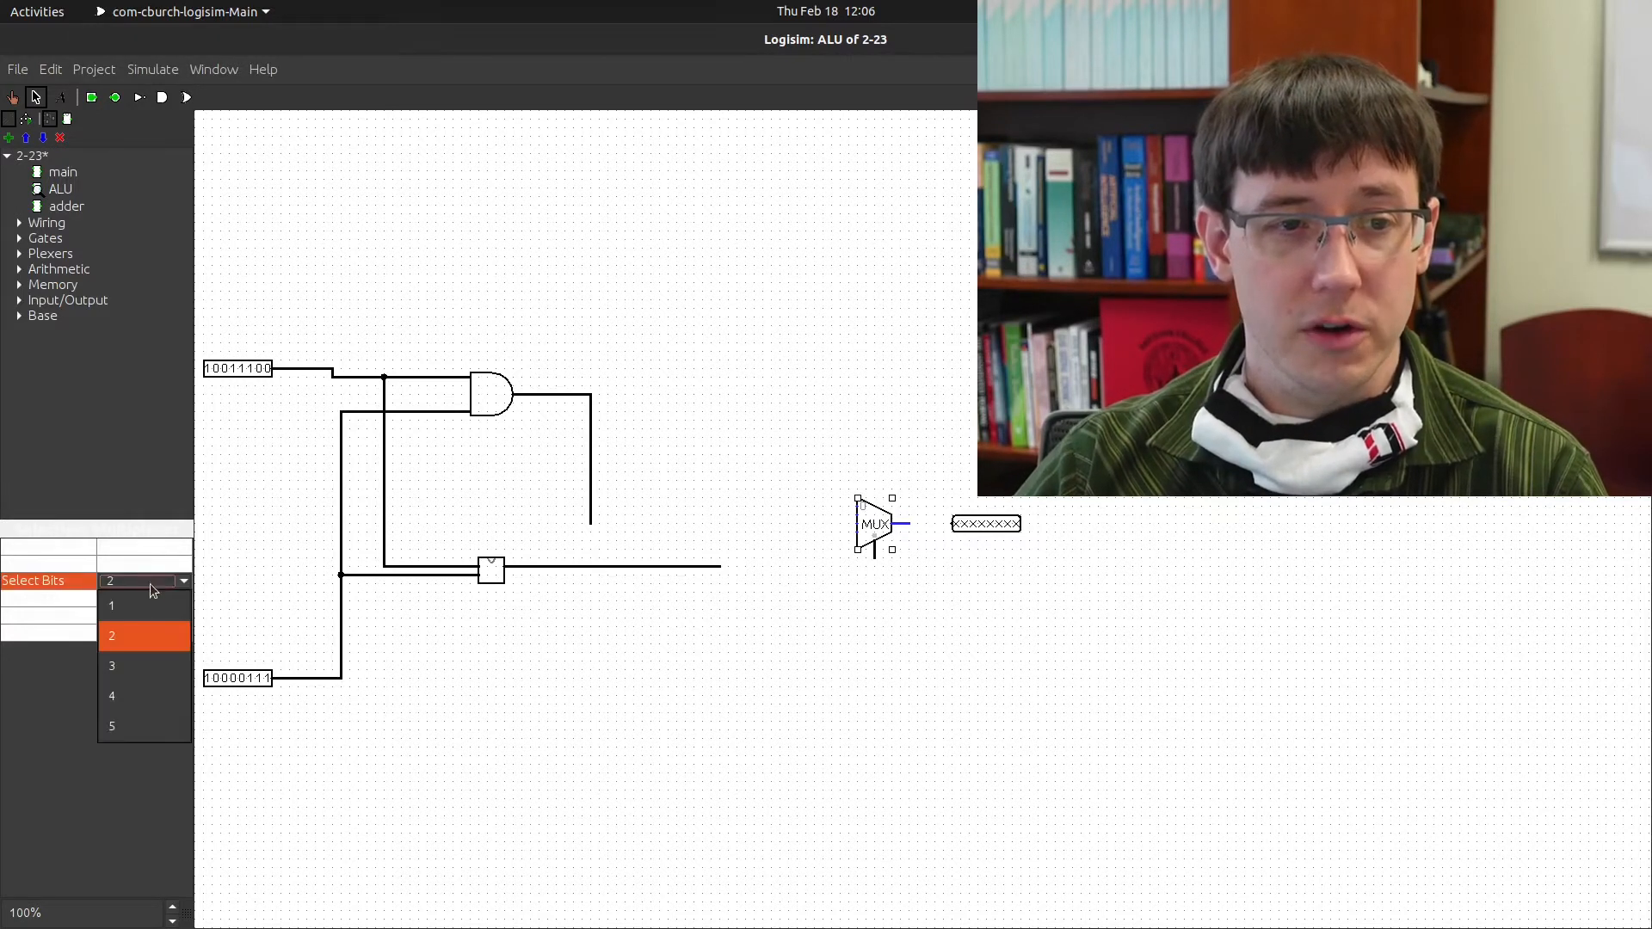
pyautogui.click(158, 659)
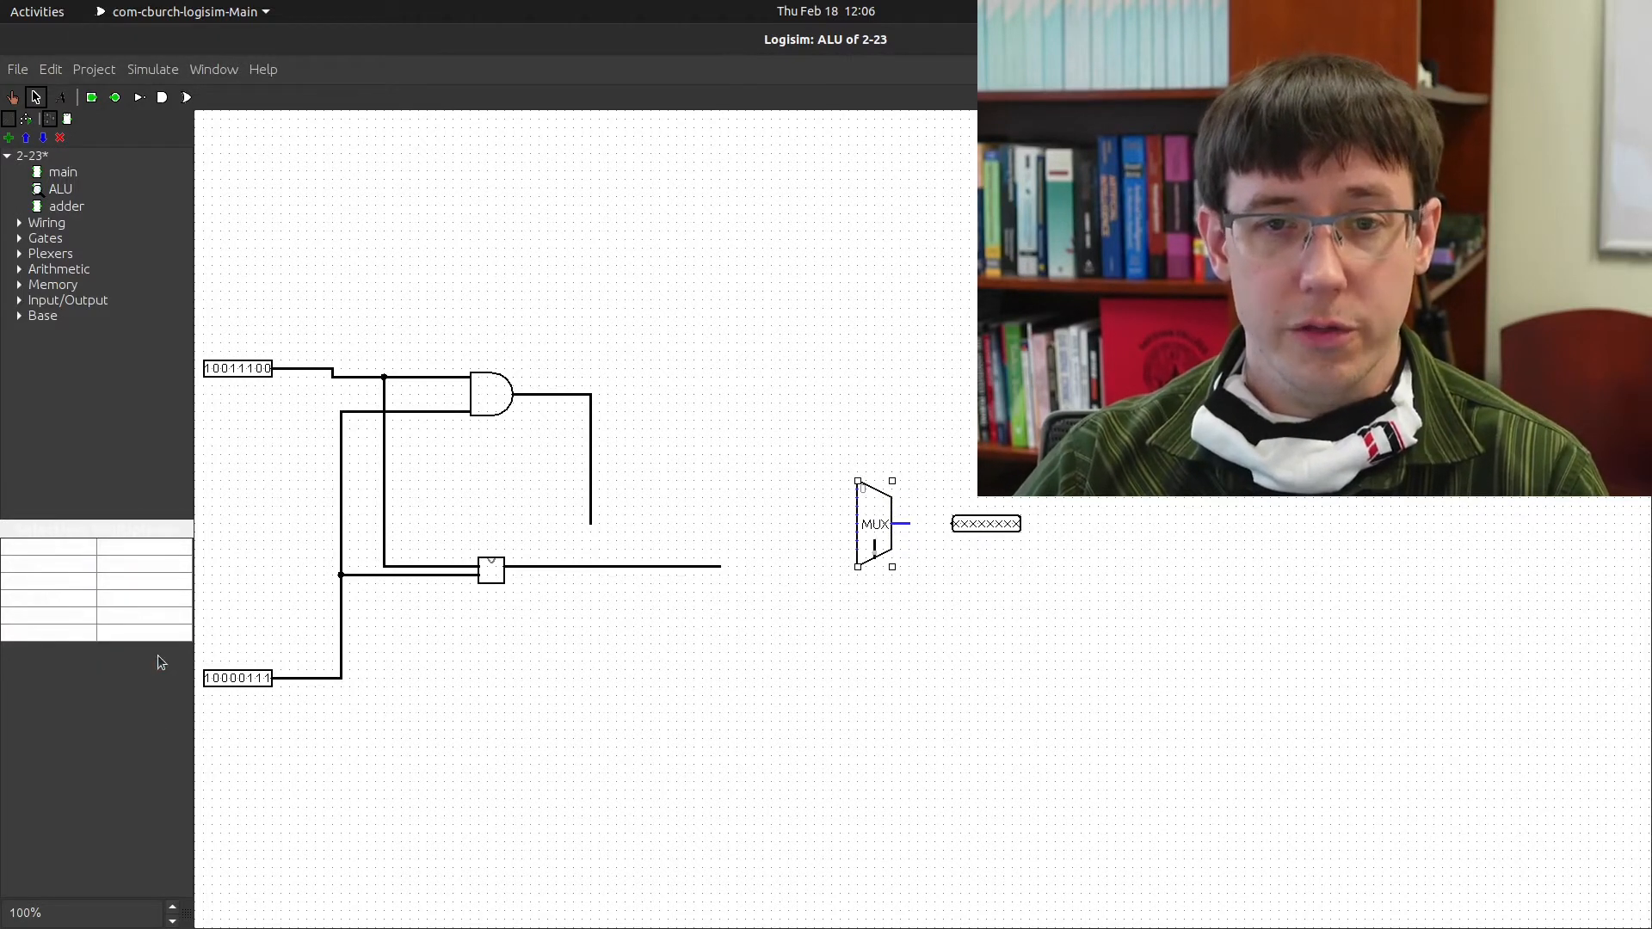
pyautogui.click(147, 580)
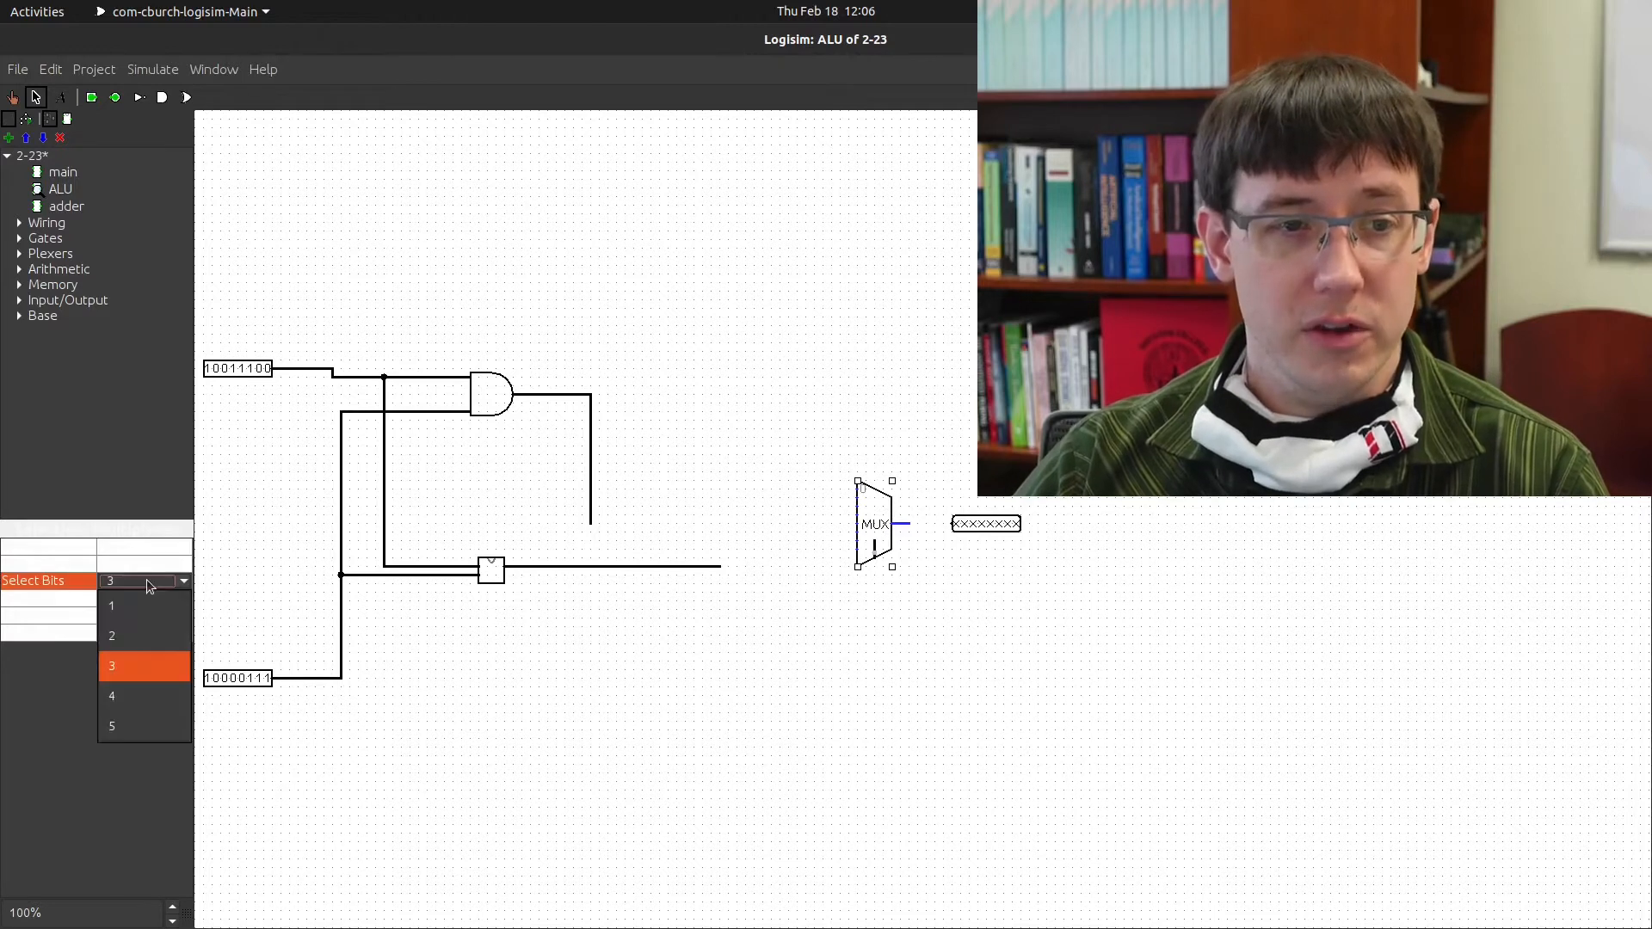
pyautogui.click(160, 696)
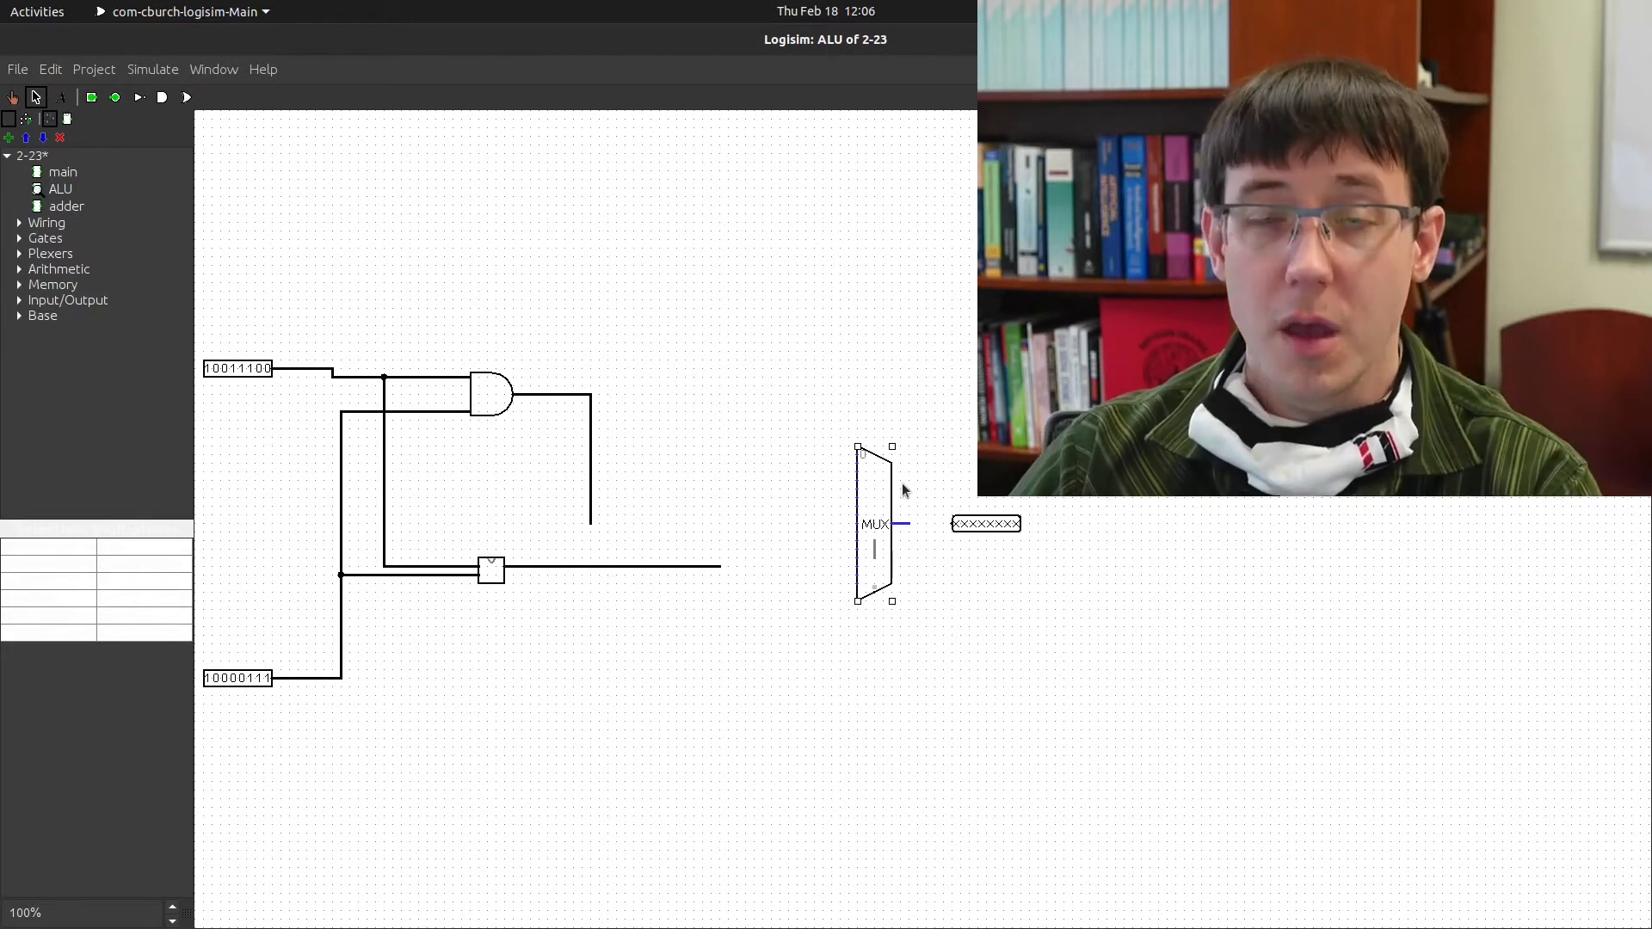
# Extend the AND gate's output wire toward the multiplexer and set Select Bits back to 1
pyautogui.click(593, 521)
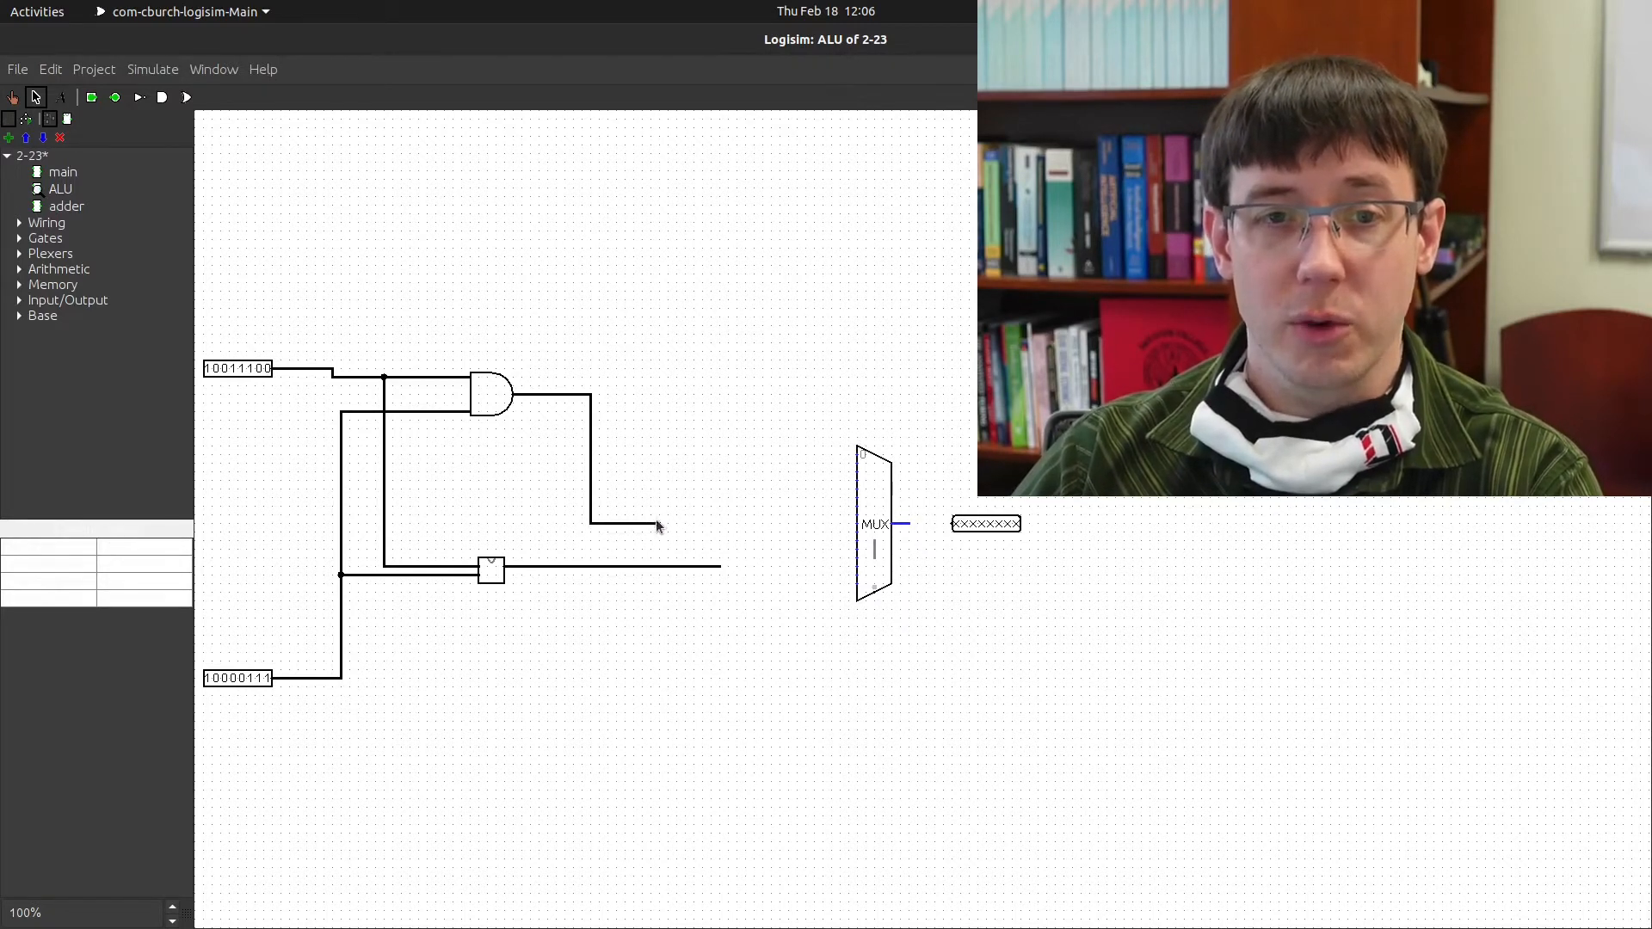
pyautogui.moveTo(657, 522); pyautogui.dragTo(653, 528)
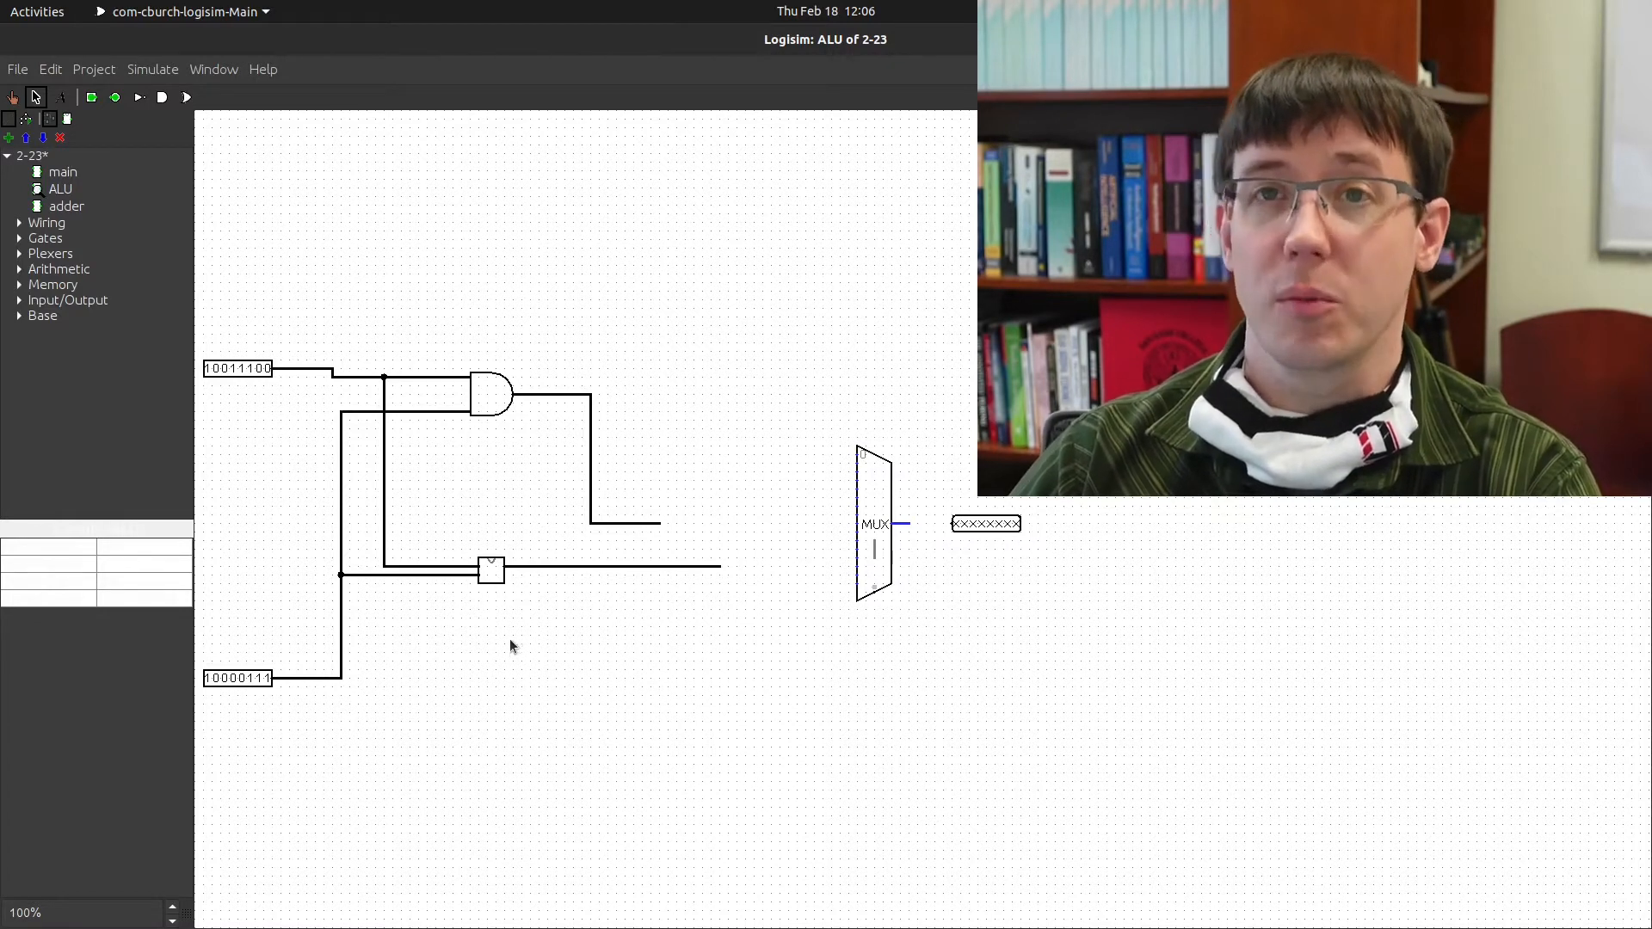
pyautogui.click(869, 496)
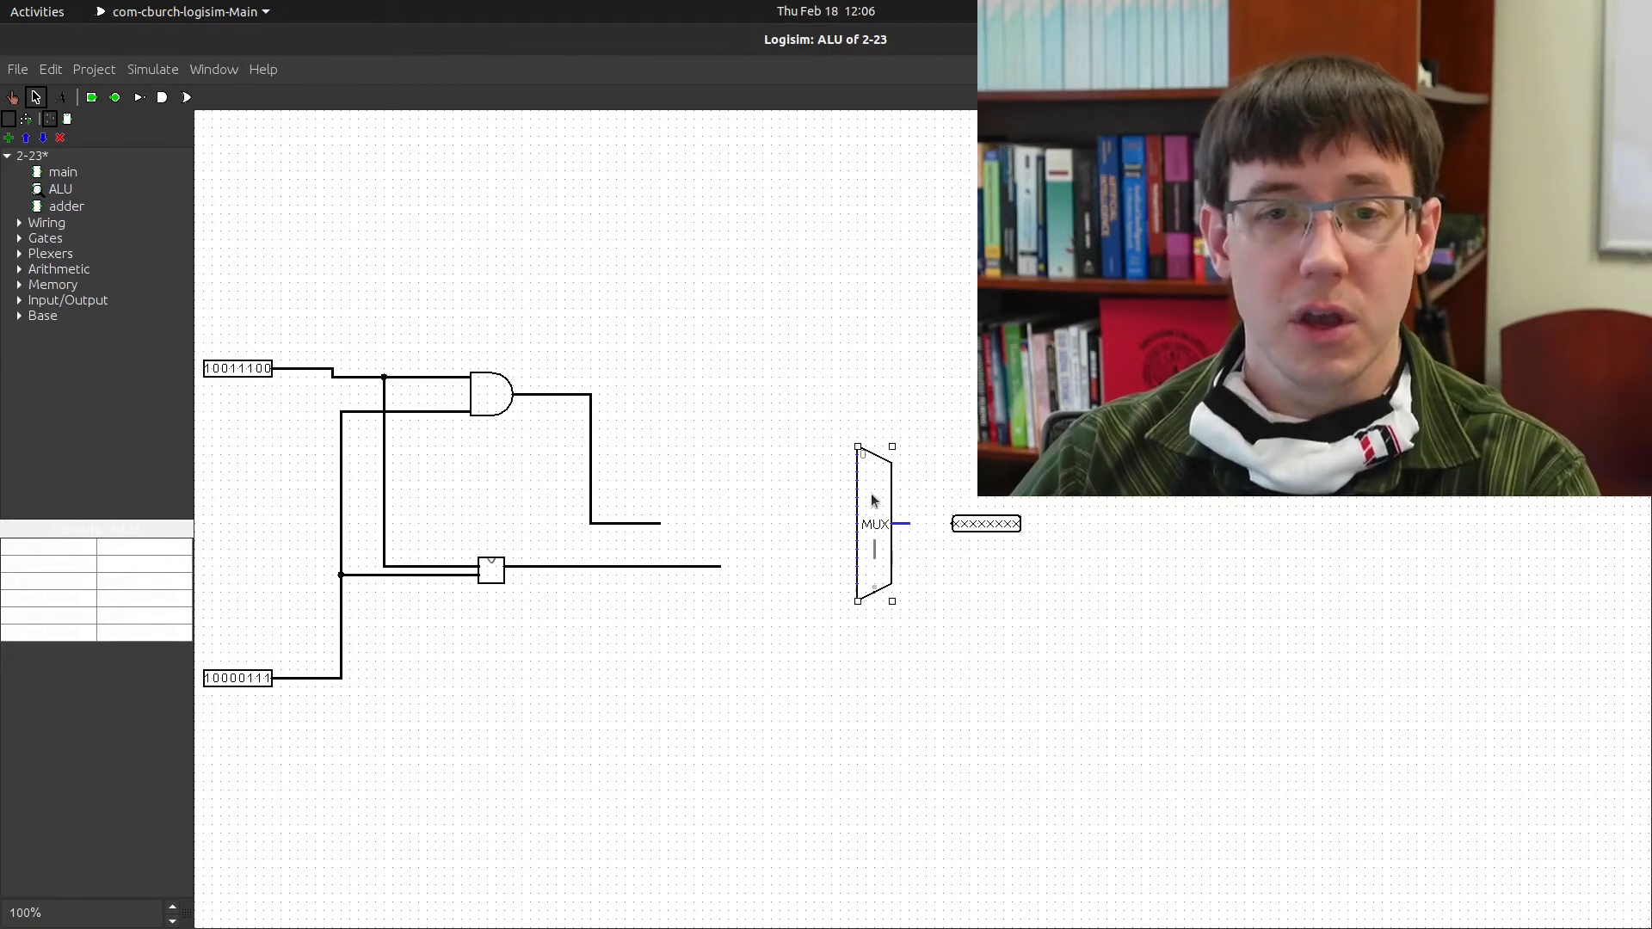
pyautogui.click(131, 583)
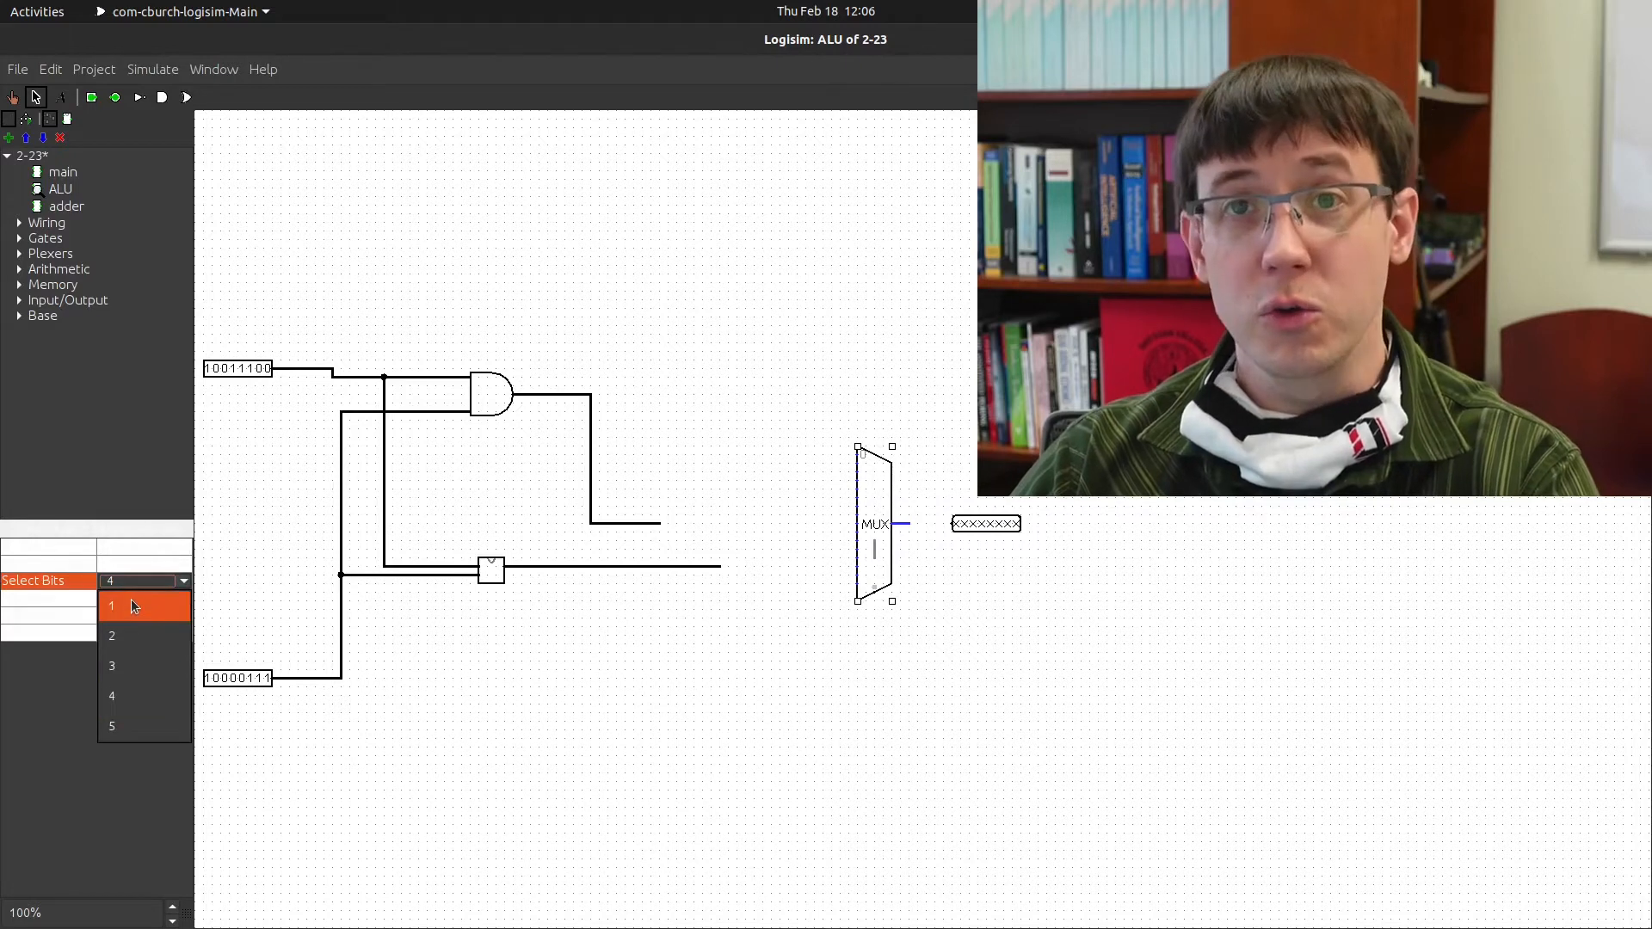
pyautogui.click(132, 602)
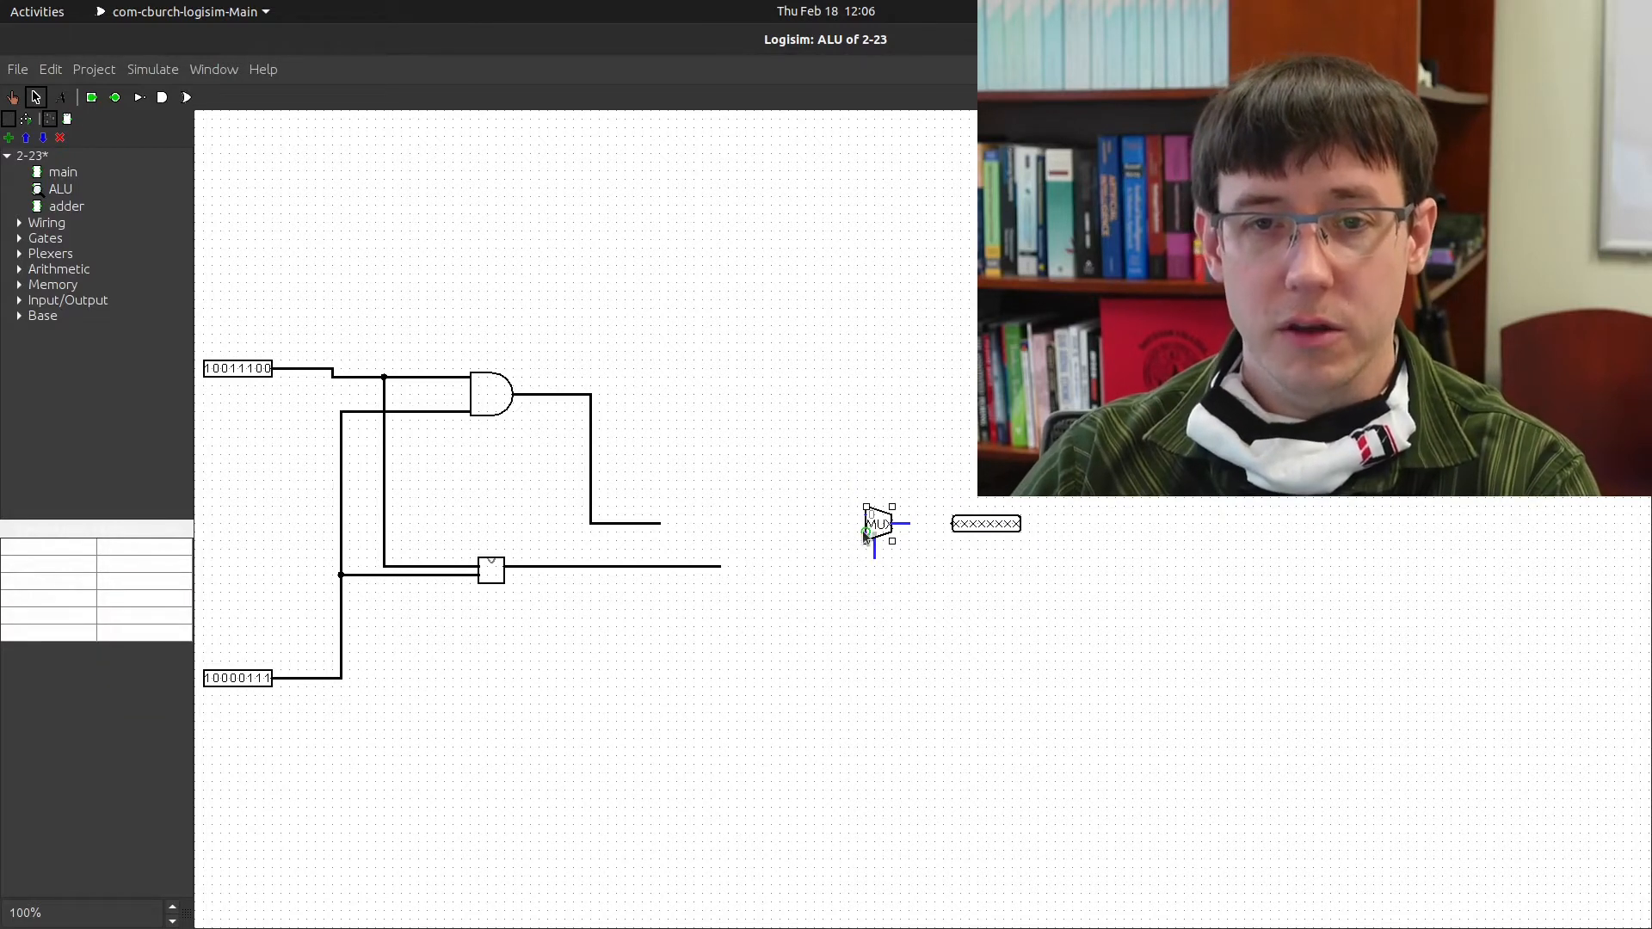
# Draw a wire from the multiplexer's top input and set its Data Bits to 8
pyautogui.moveTo(862, 514); pyautogui.dragTo(839, 524)
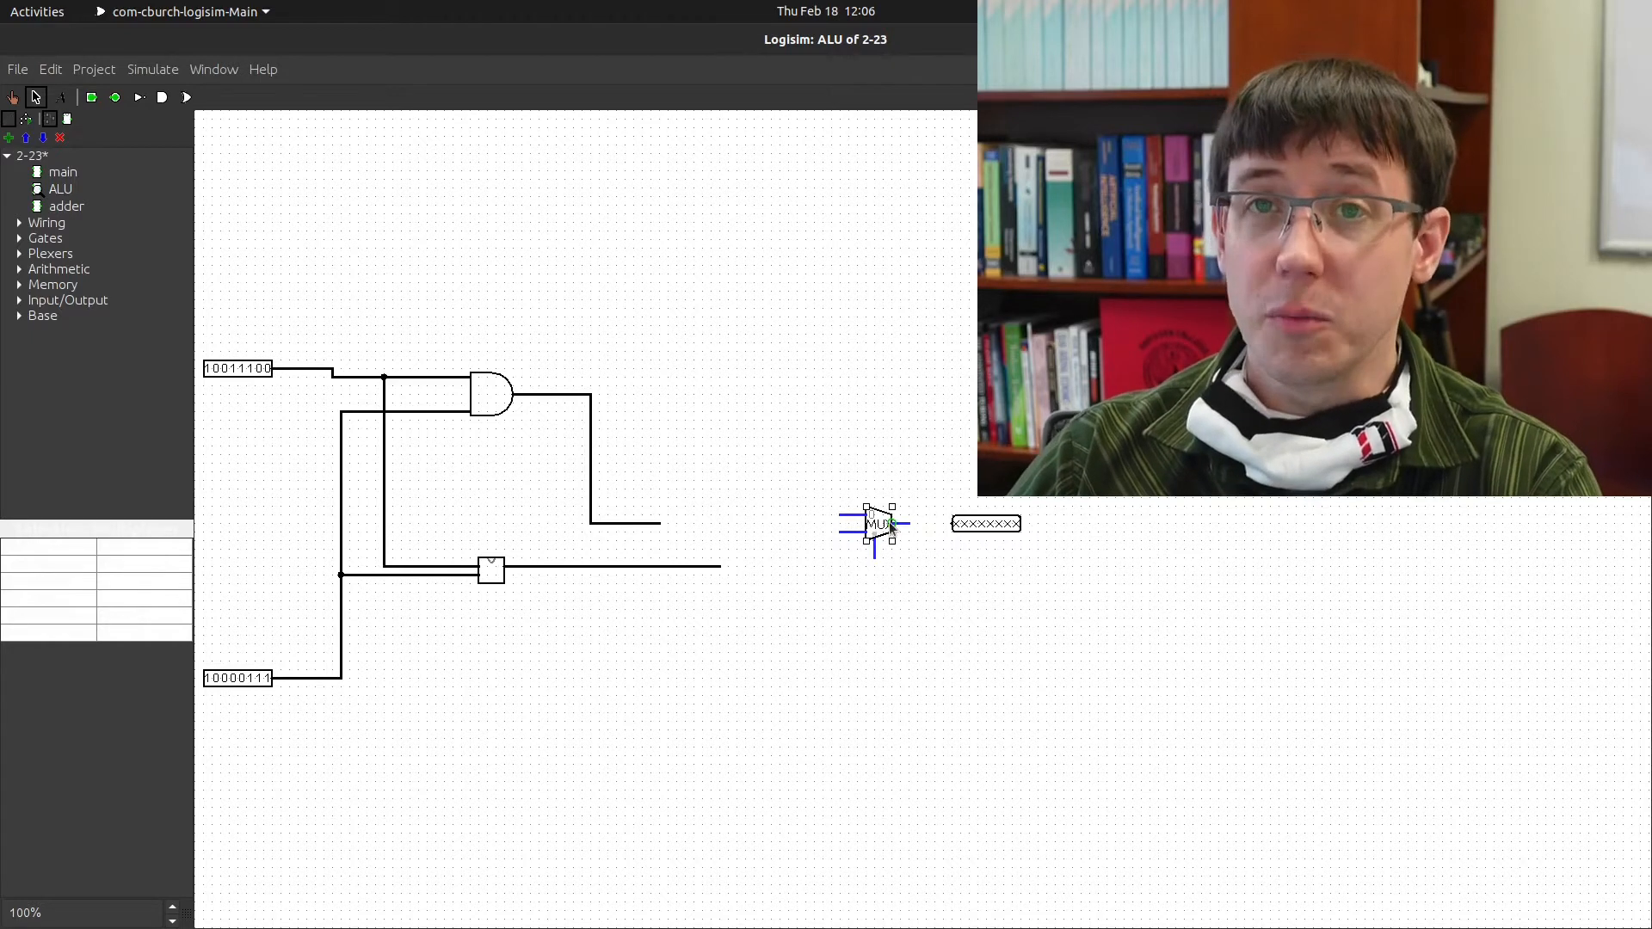
pyautogui.click(141, 598)
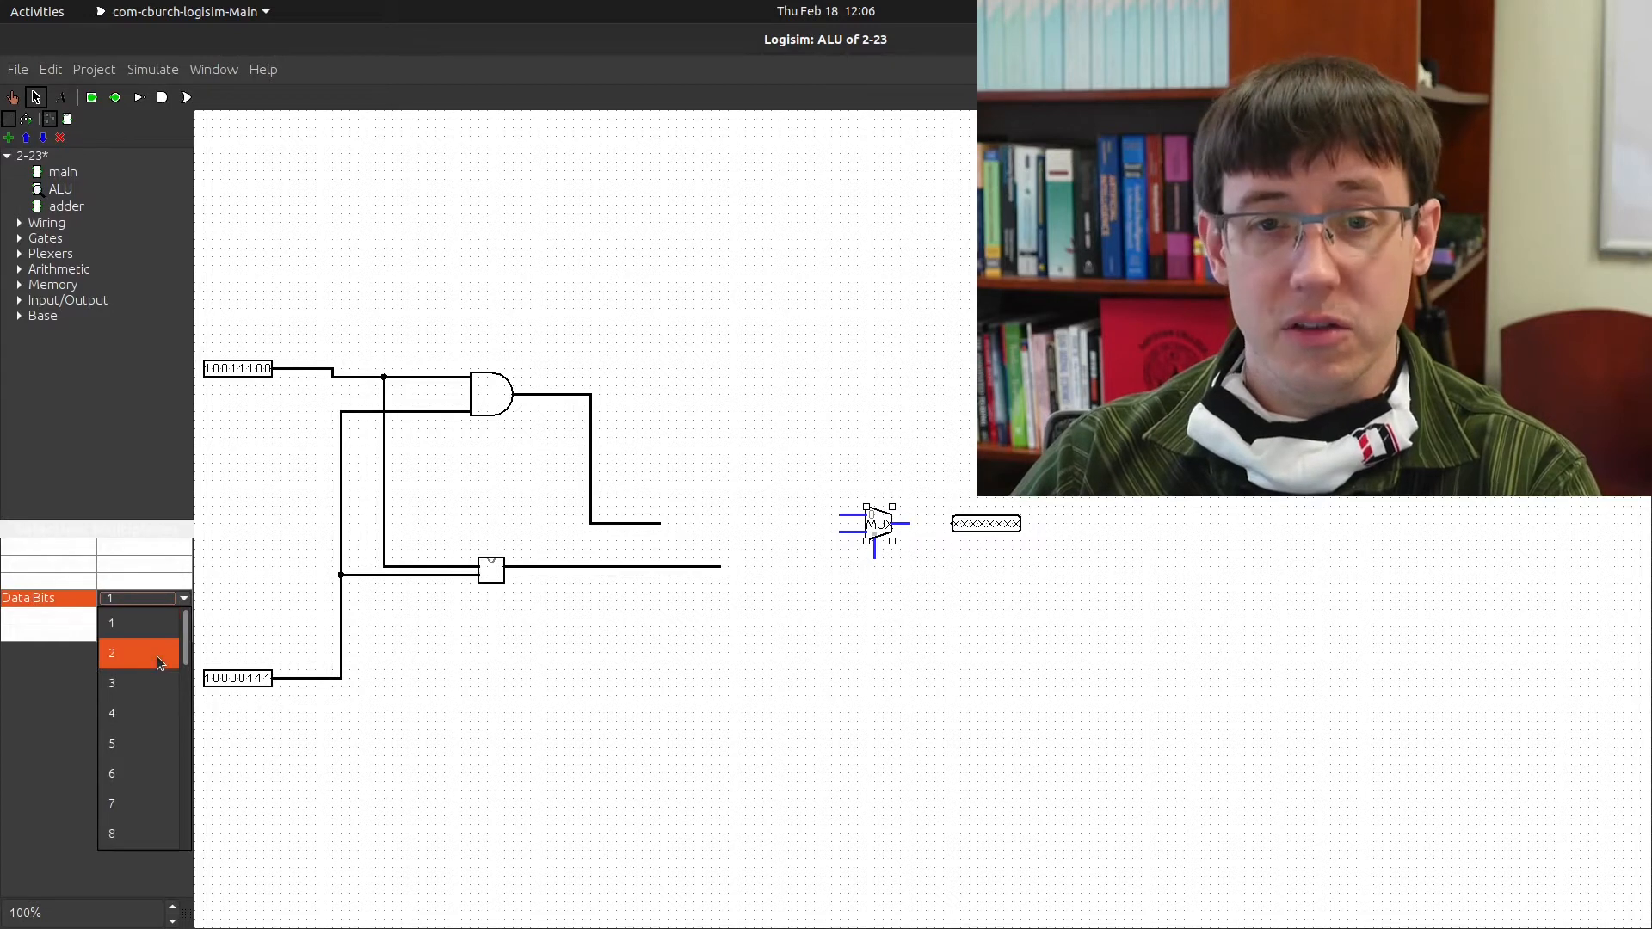
pyautogui.click(121, 601)
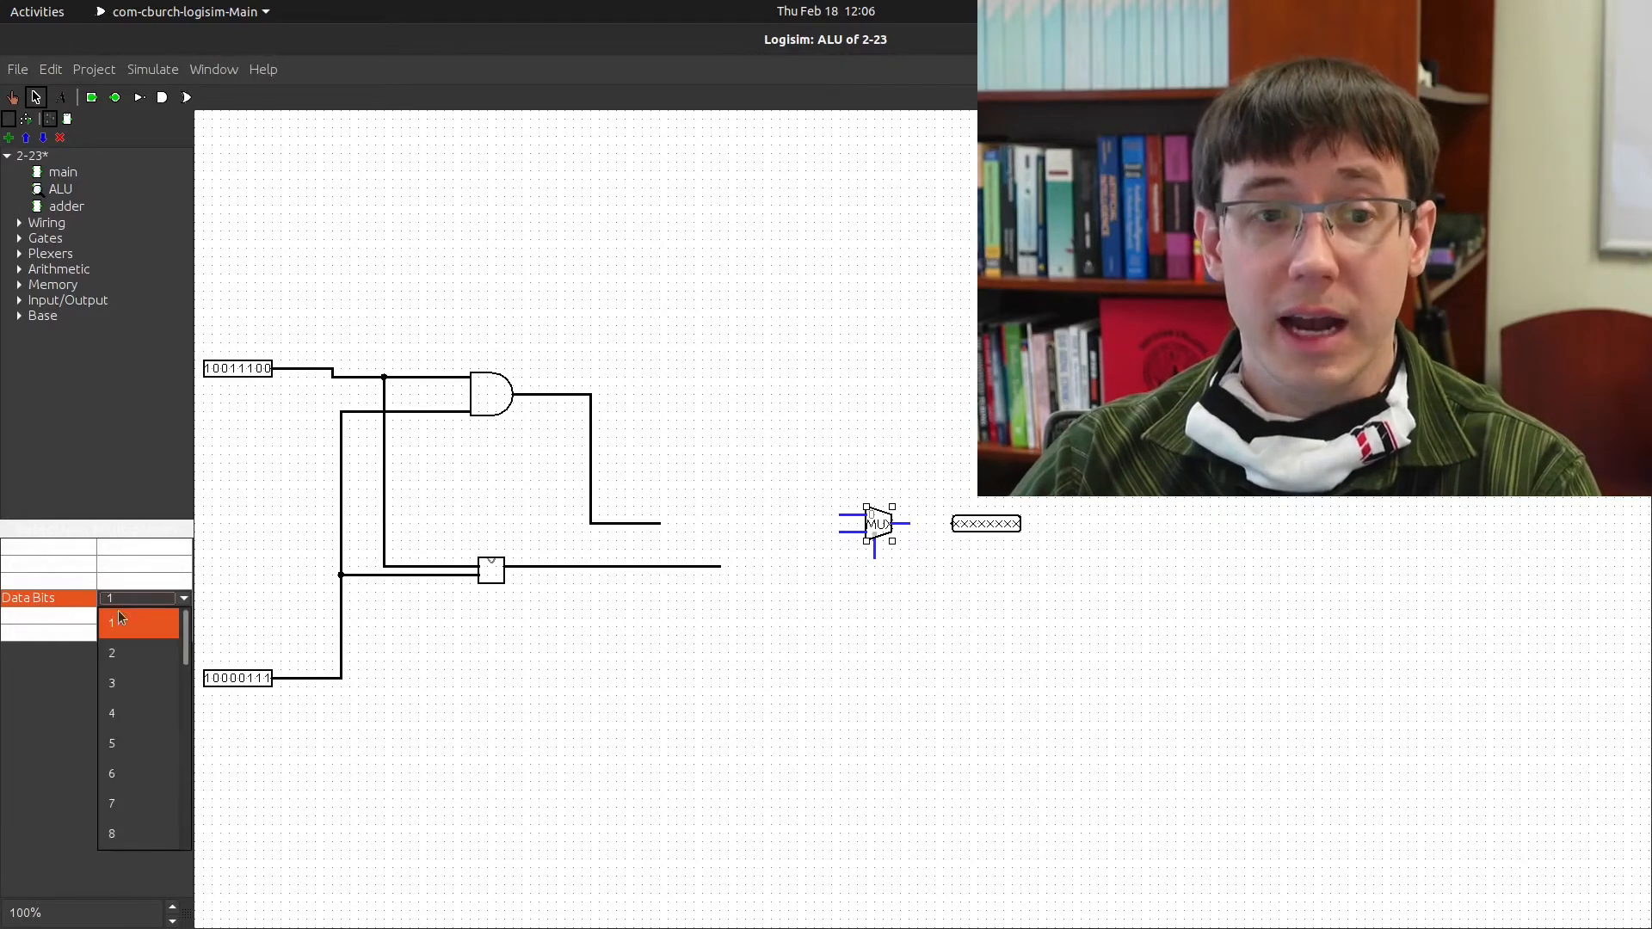
pyautogui.click(151, 831)
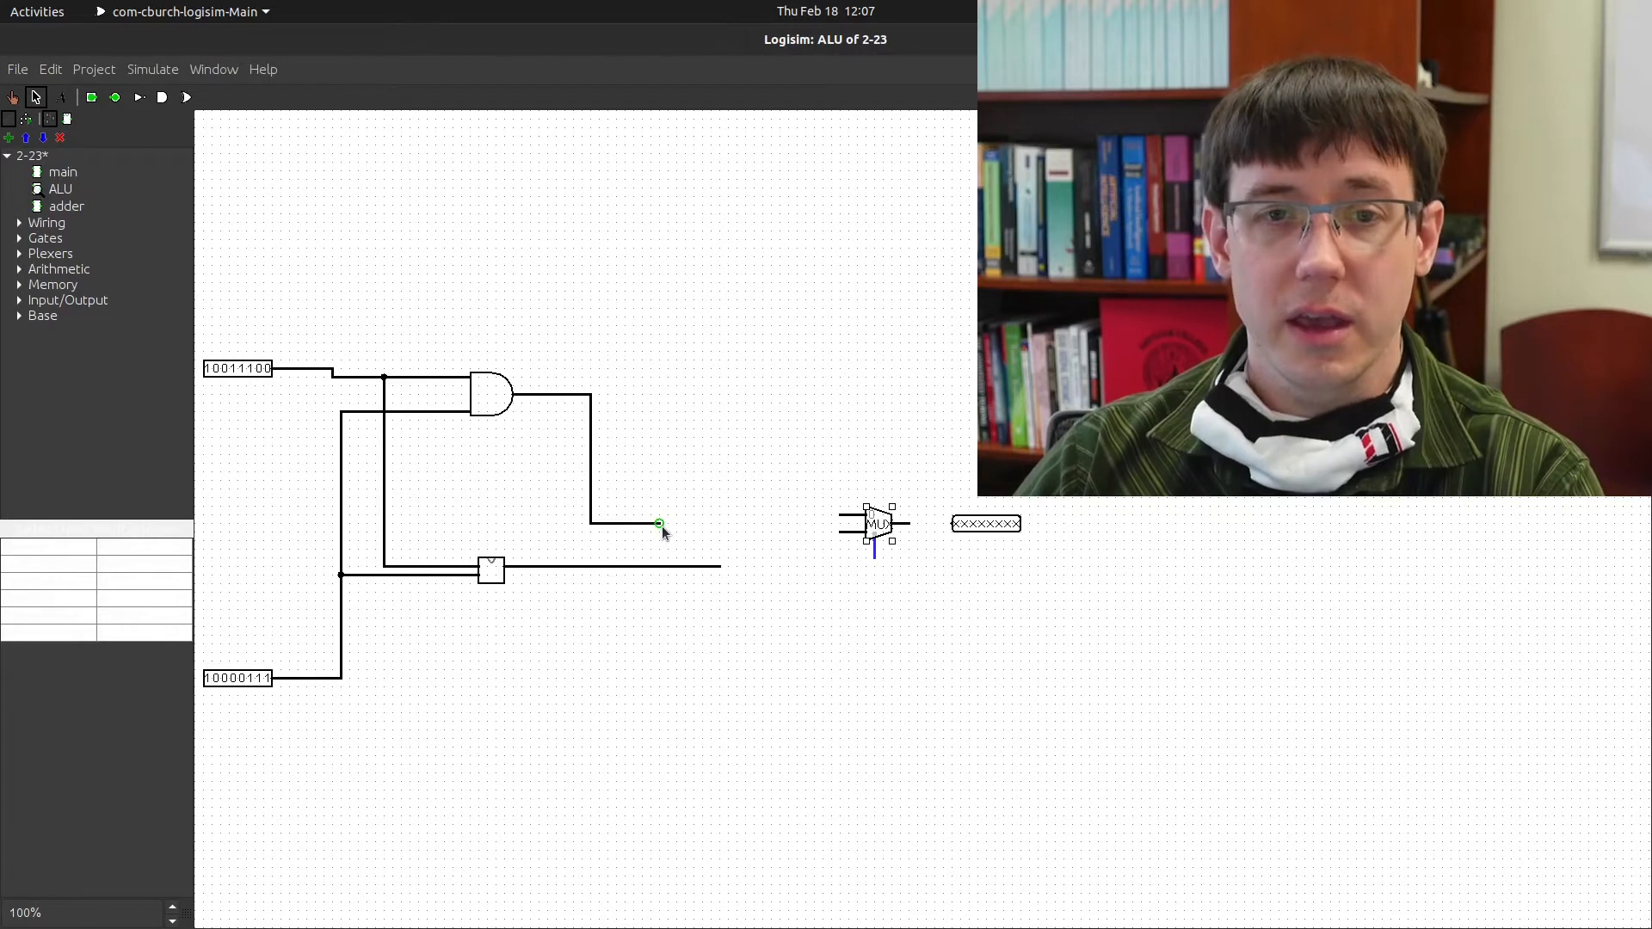
# Route the AND and adder outputs into the multiplexer, connect it to the output pin, and extend the select line down
pyautogui.moveTo(659, 524); pyautogui.dragTo(709, 516)
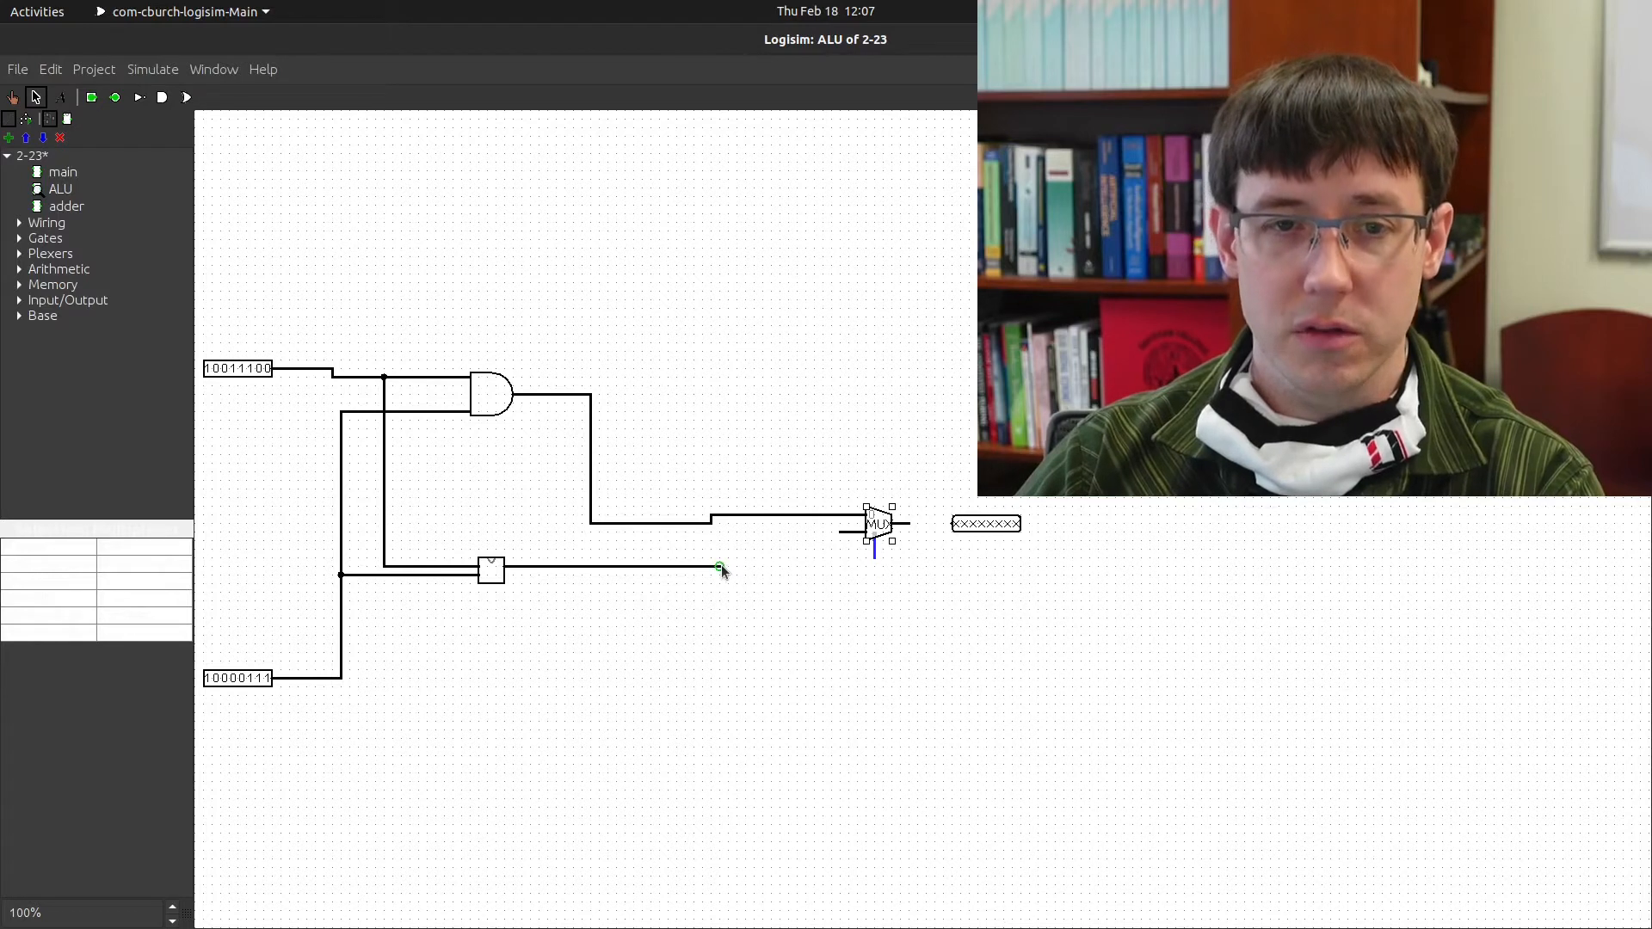
pyautogui.moveTo(719, 565); pyautogui.dragTo(843, 529)
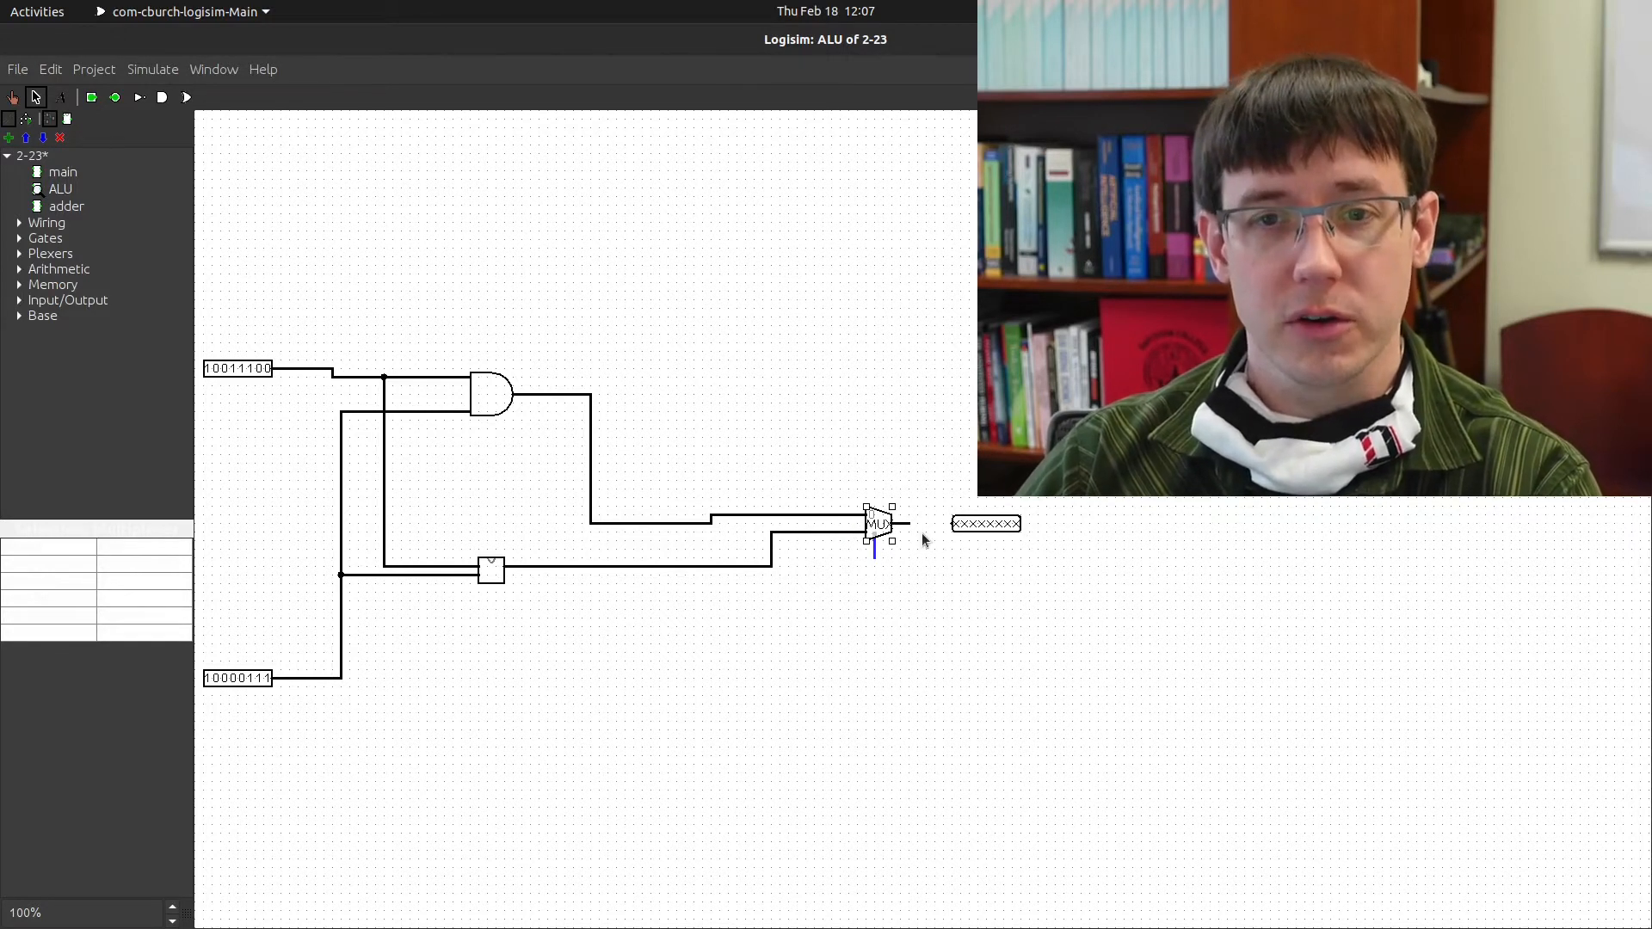
pyautogui.moveTo(911, 523); pyautogui.dragTo(950, 528)
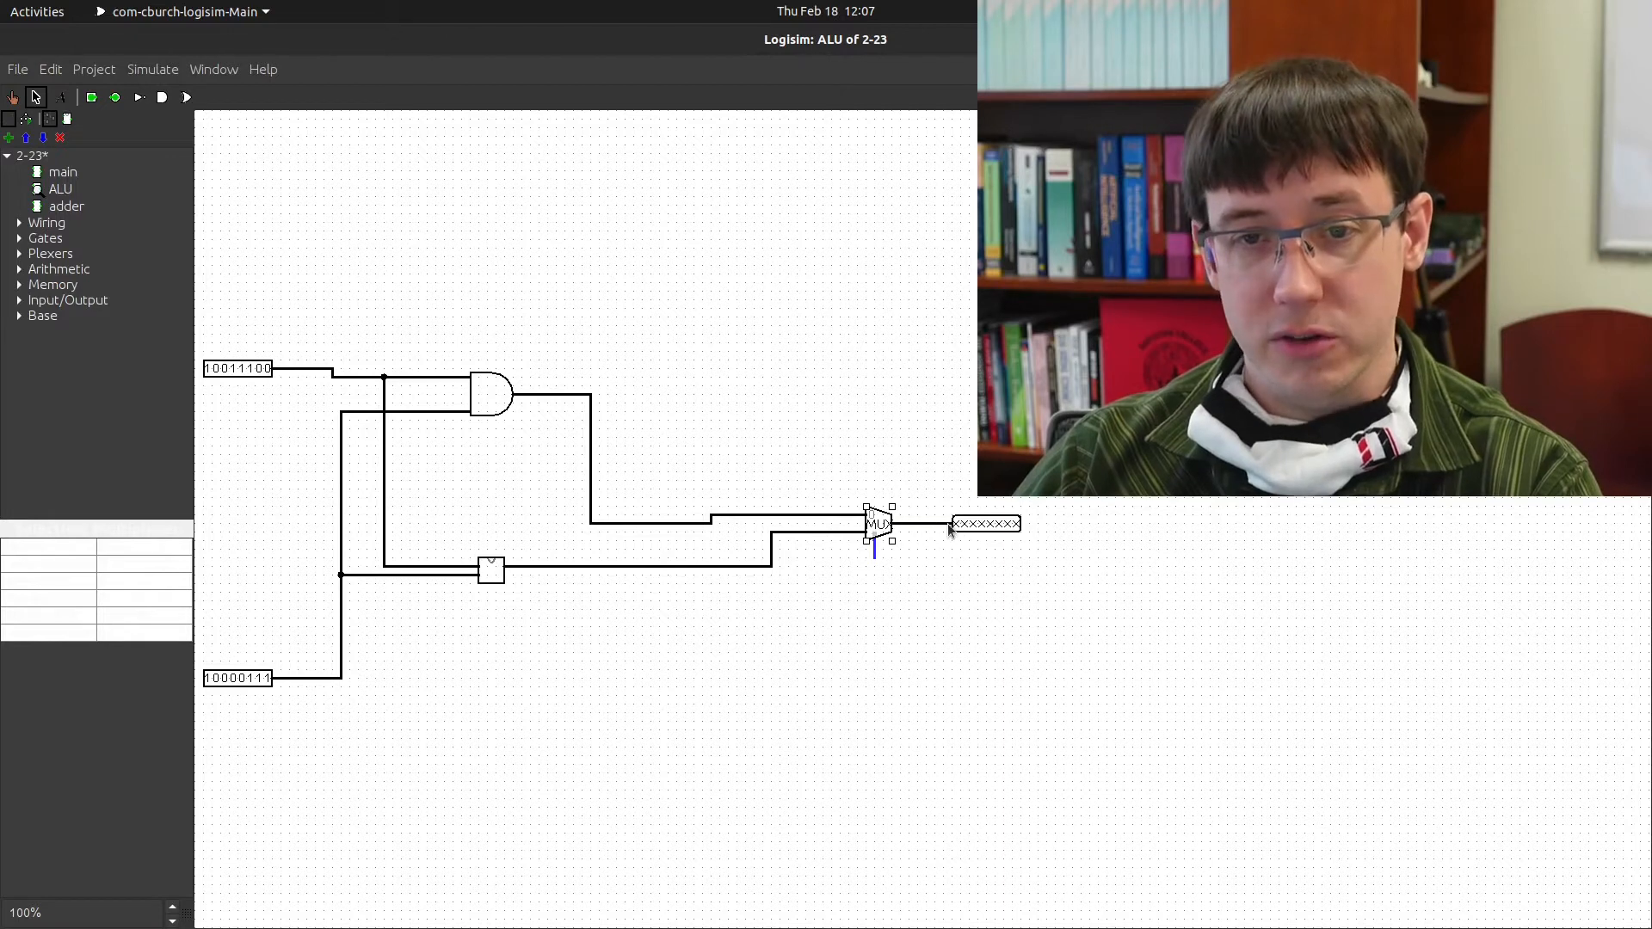
pyautogui.click(947, 596)
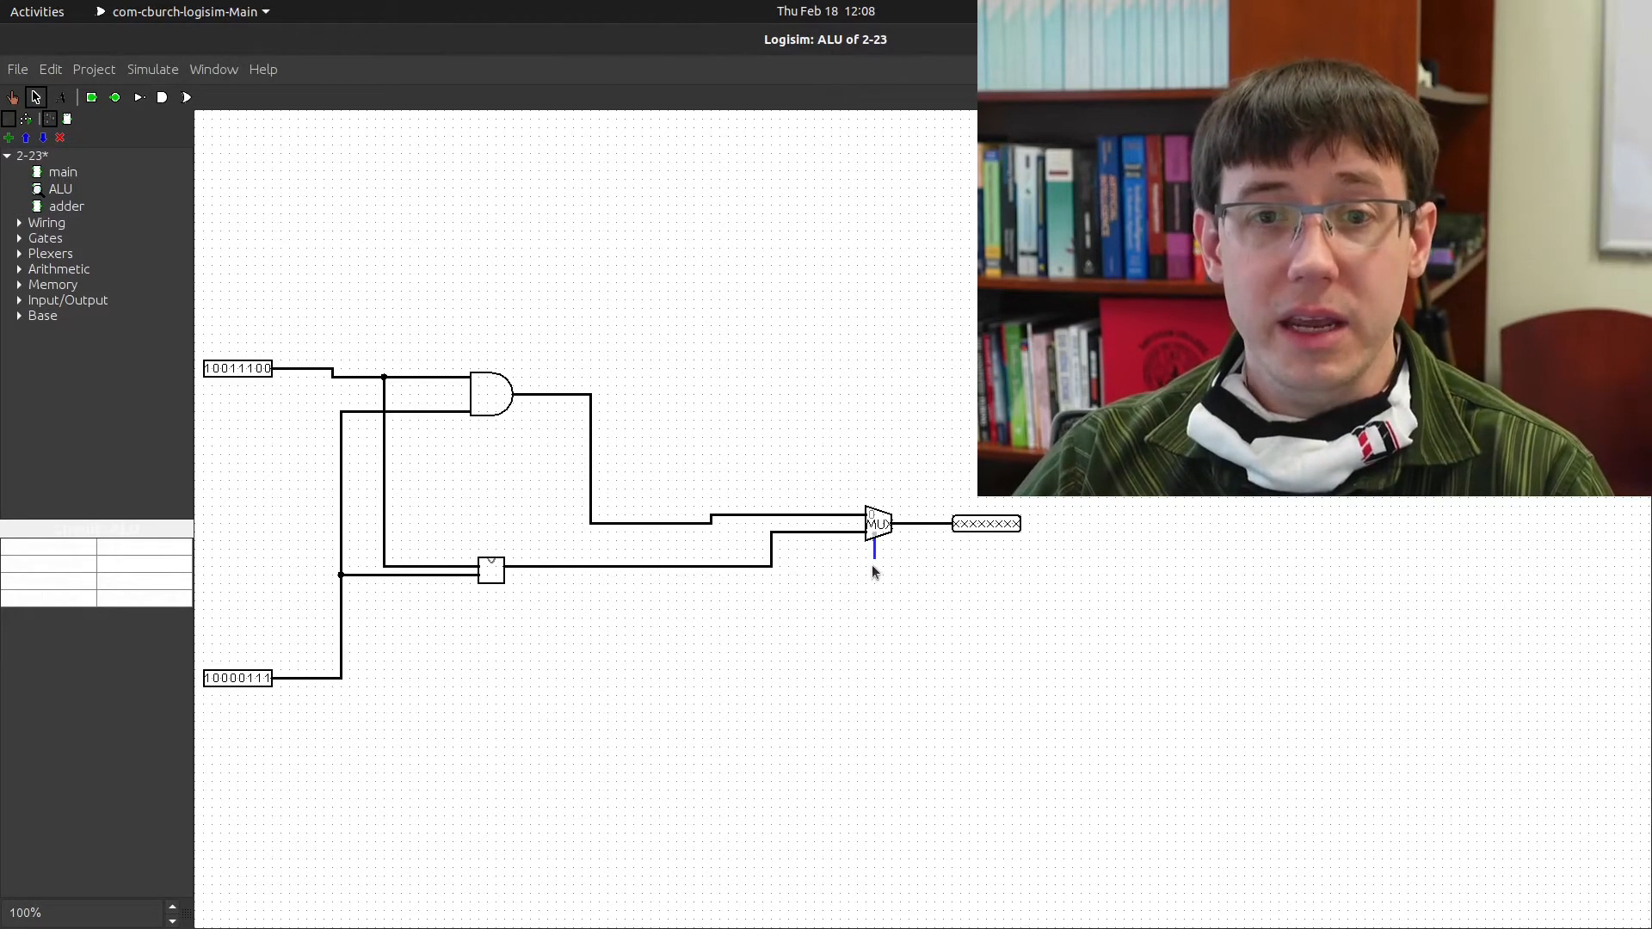
pyautogui.moveTo(874, 559); pyautogui.dragTo(875, 626)
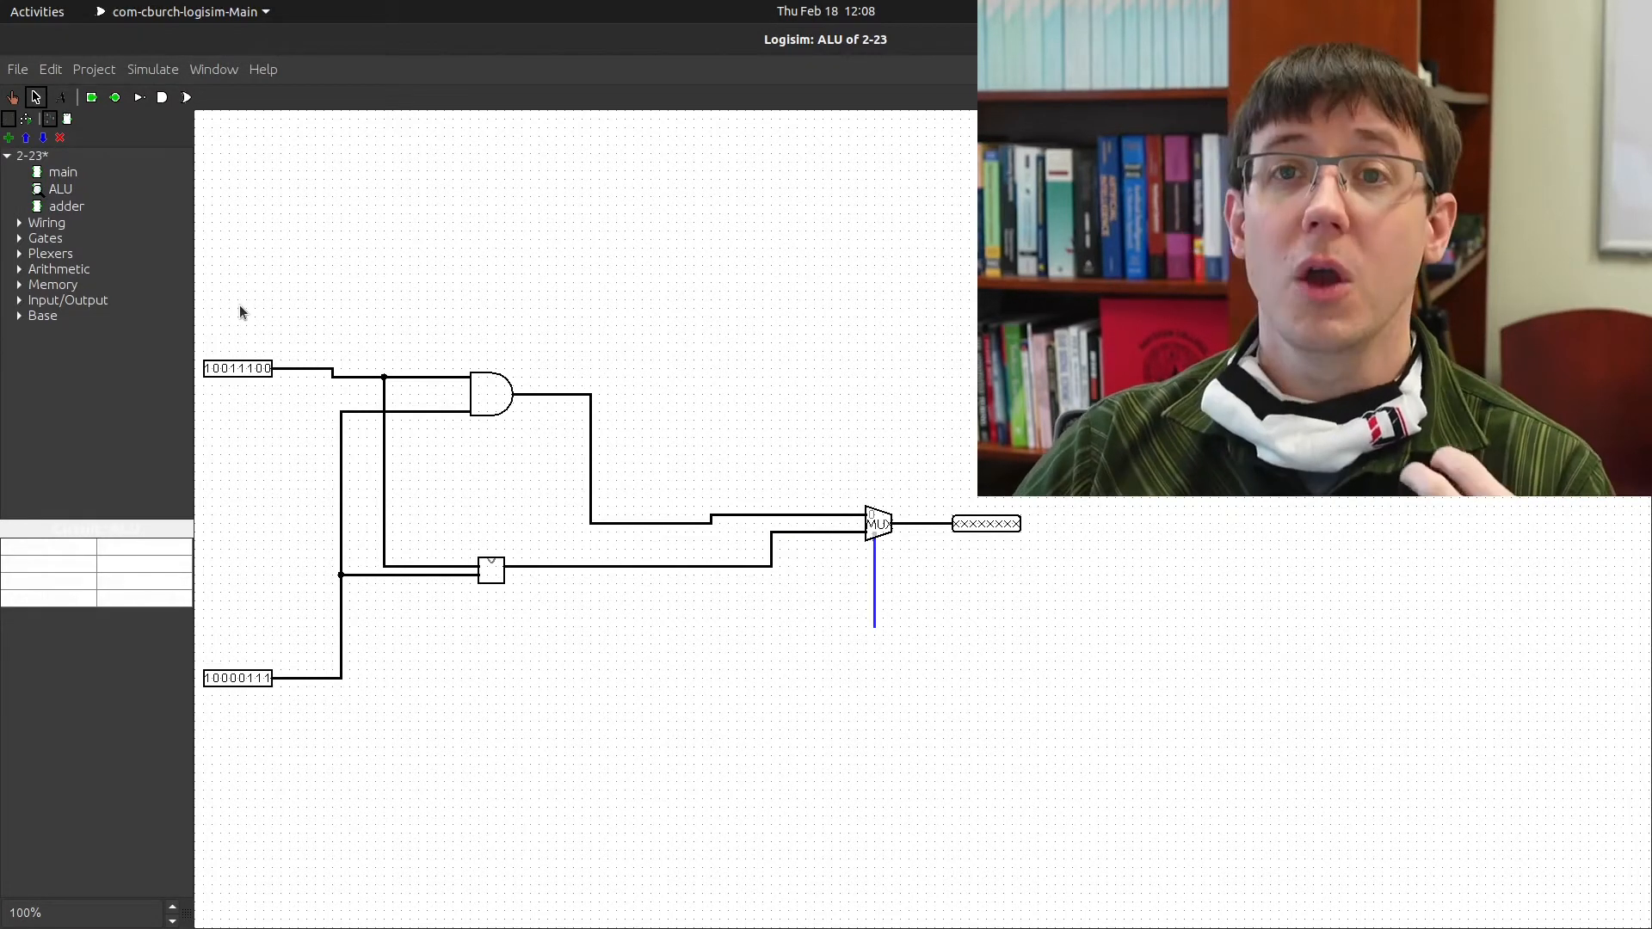
# Put a north-facing input pin on the select wire, labelled OPCODE with Label Location South
pyautogui.click(95, 101)
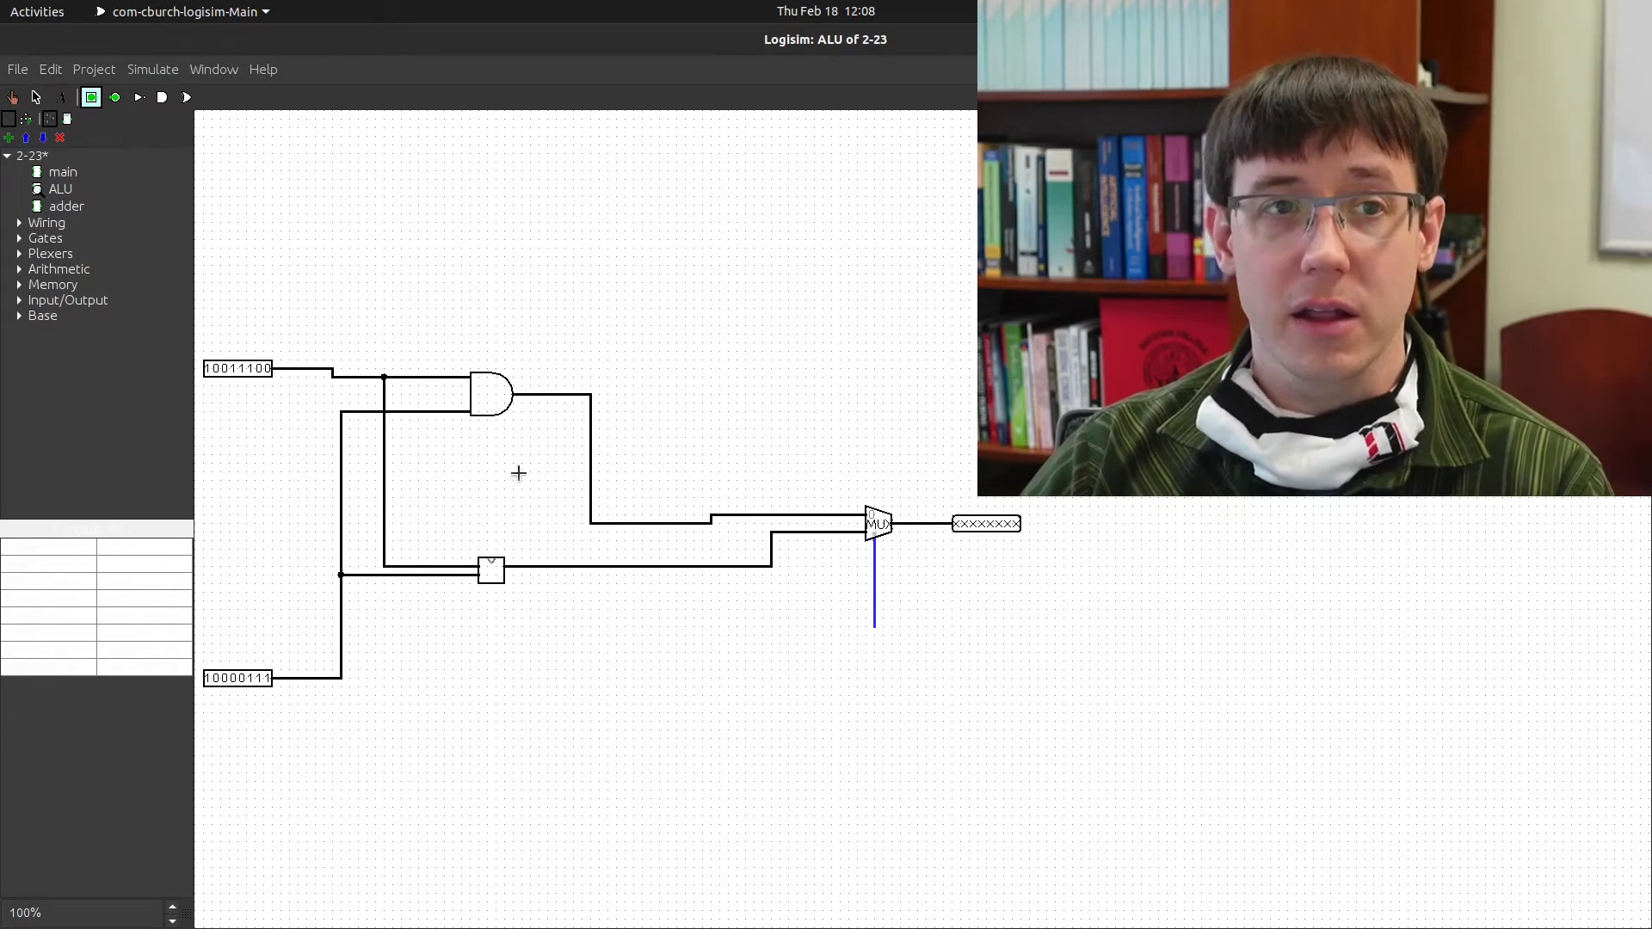
pyautogui.click(879, 680)
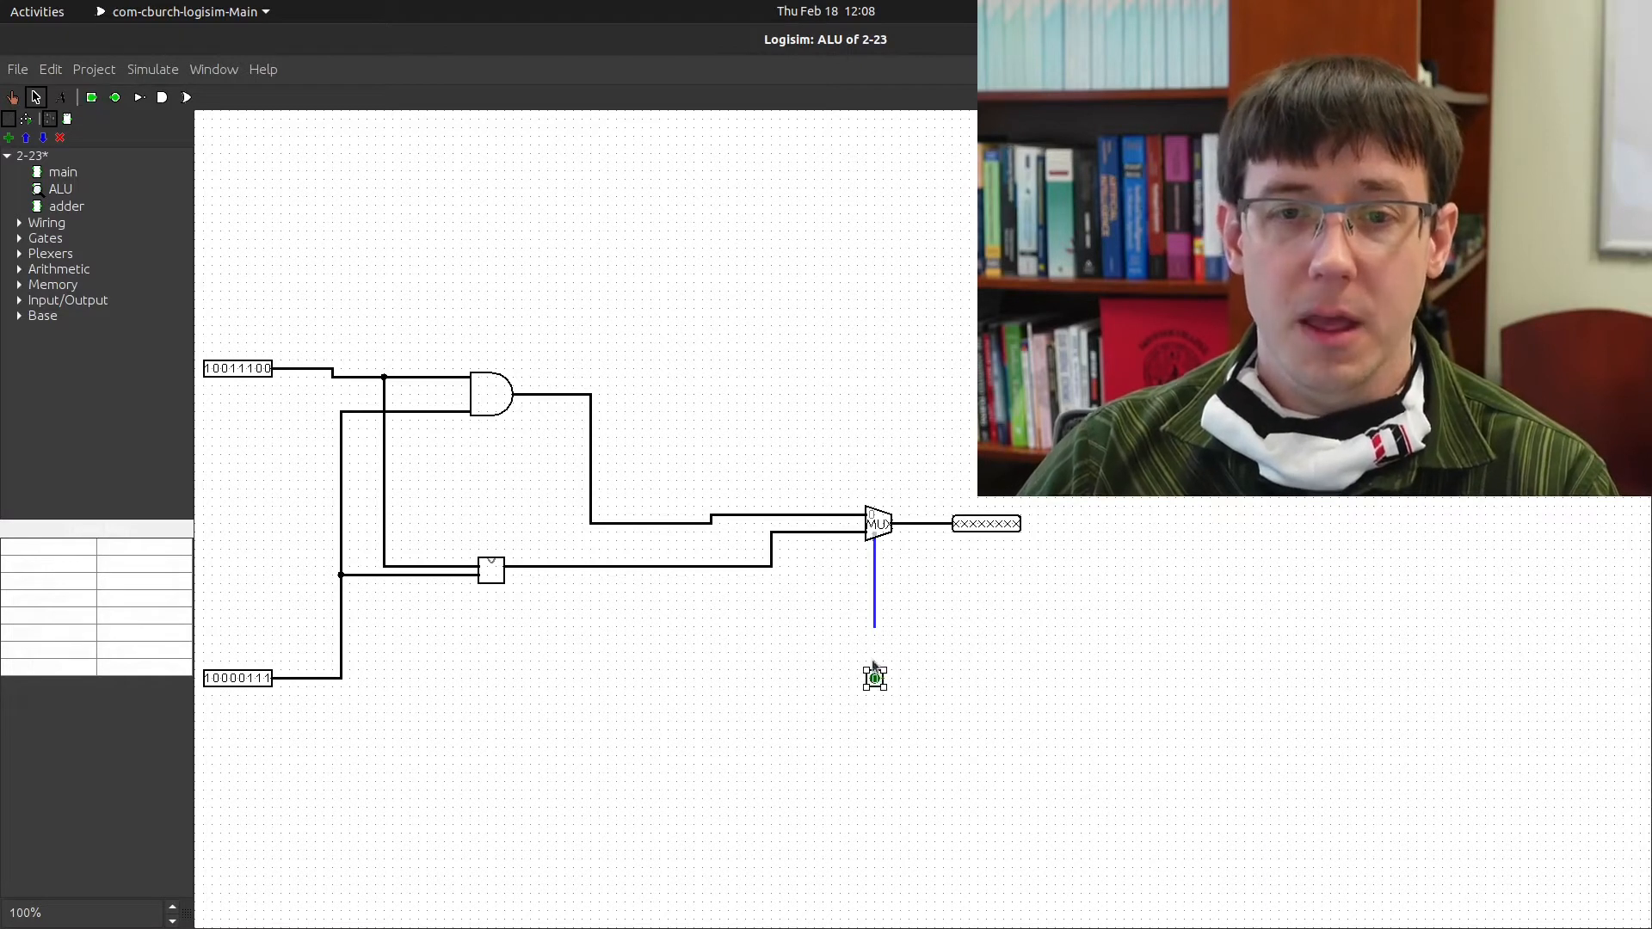
pyautogui.click(129, 547)
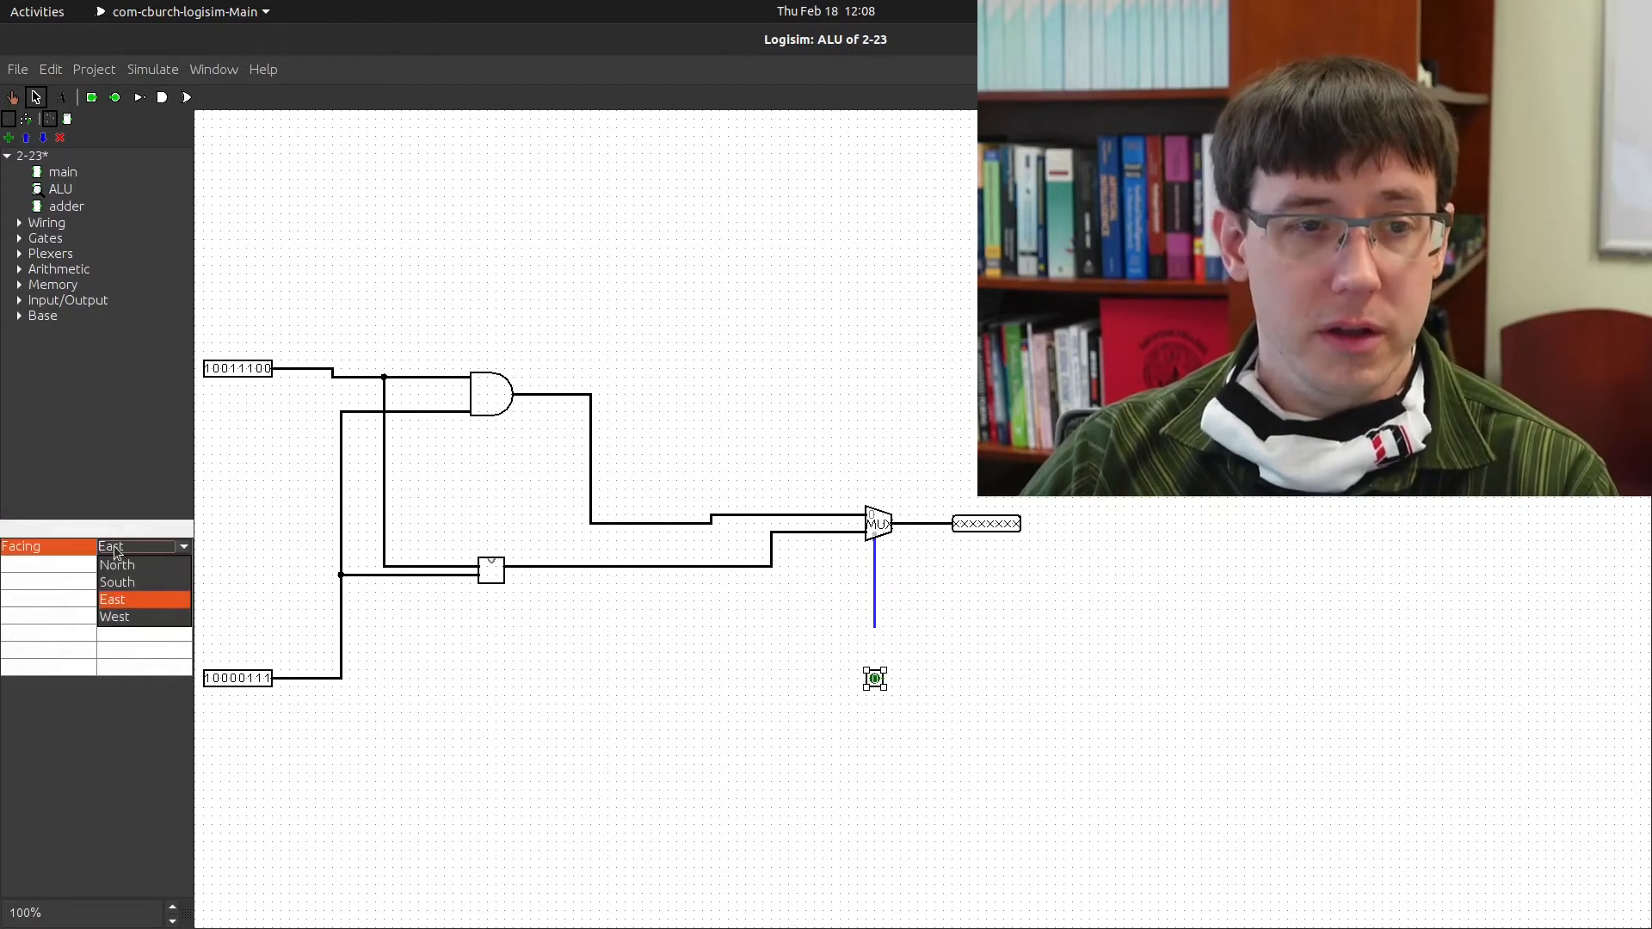
pyautogui.click(128, 568)
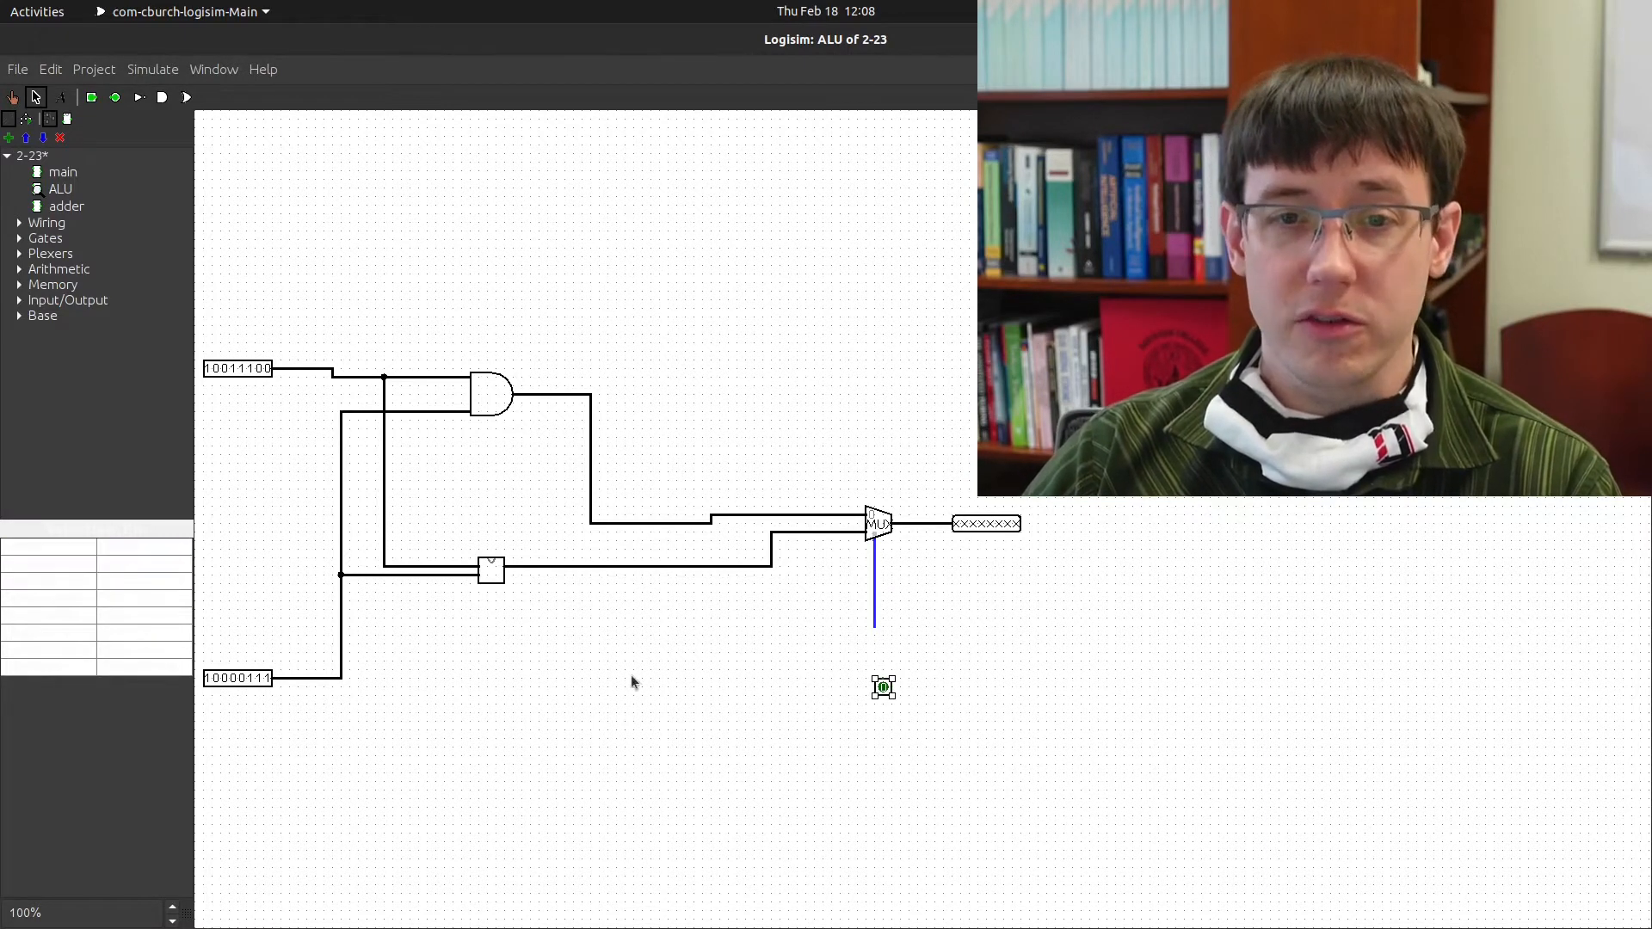
pyautogui.moveTo(890, 679); pyautogui.dragTo(871, 622)
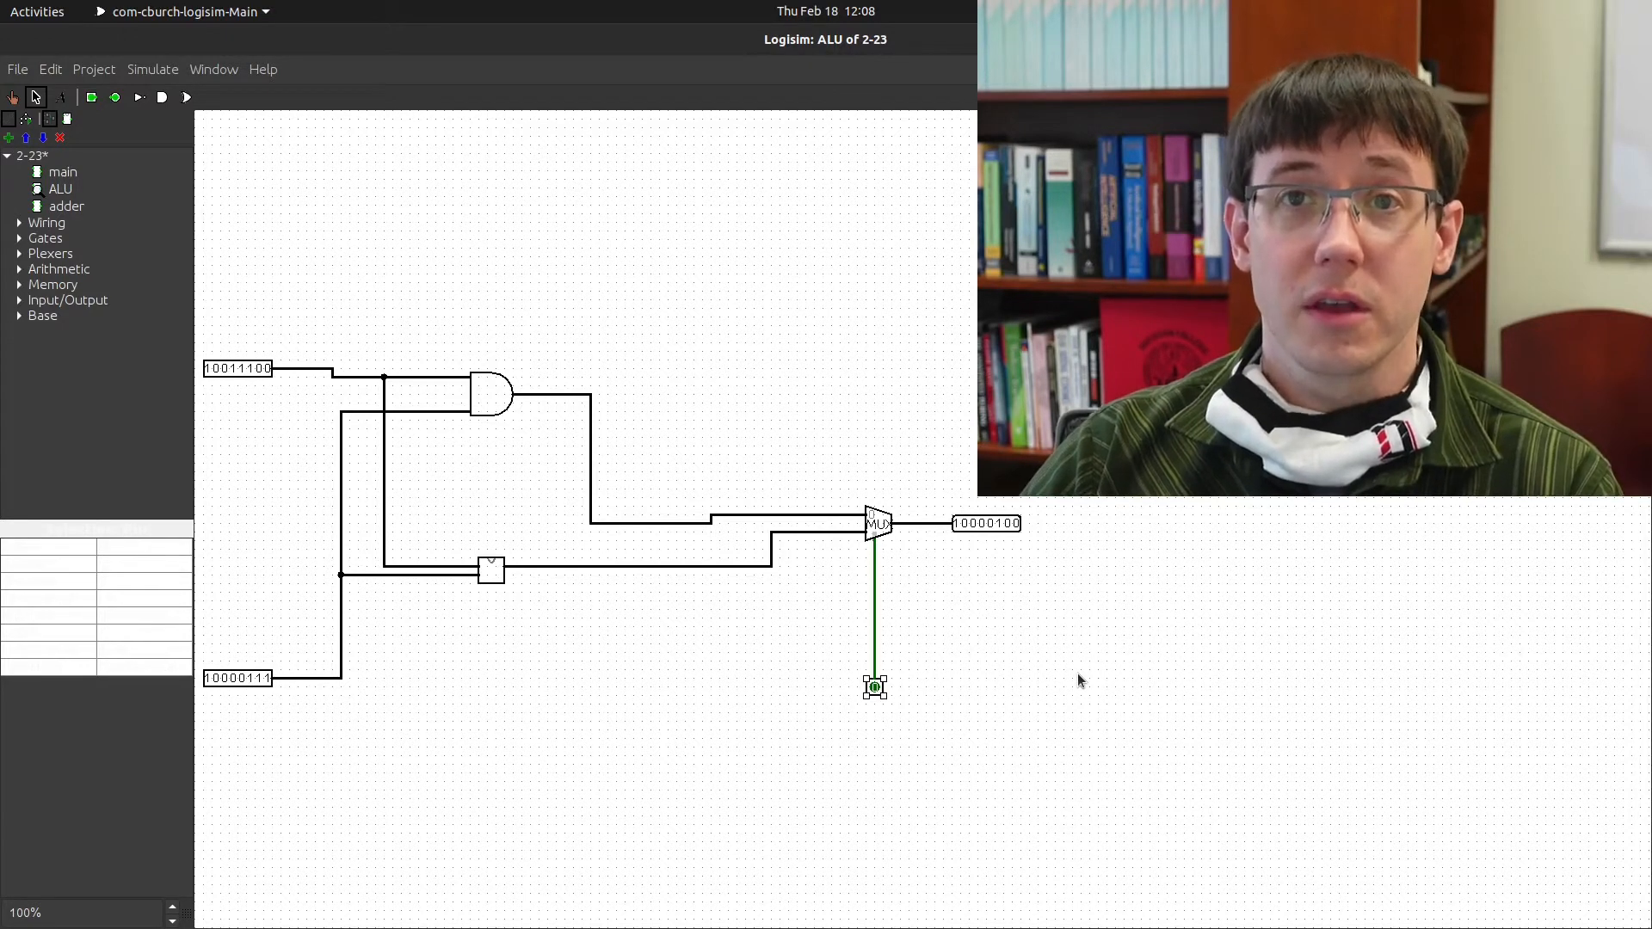
pyautogui.click(157, 634)
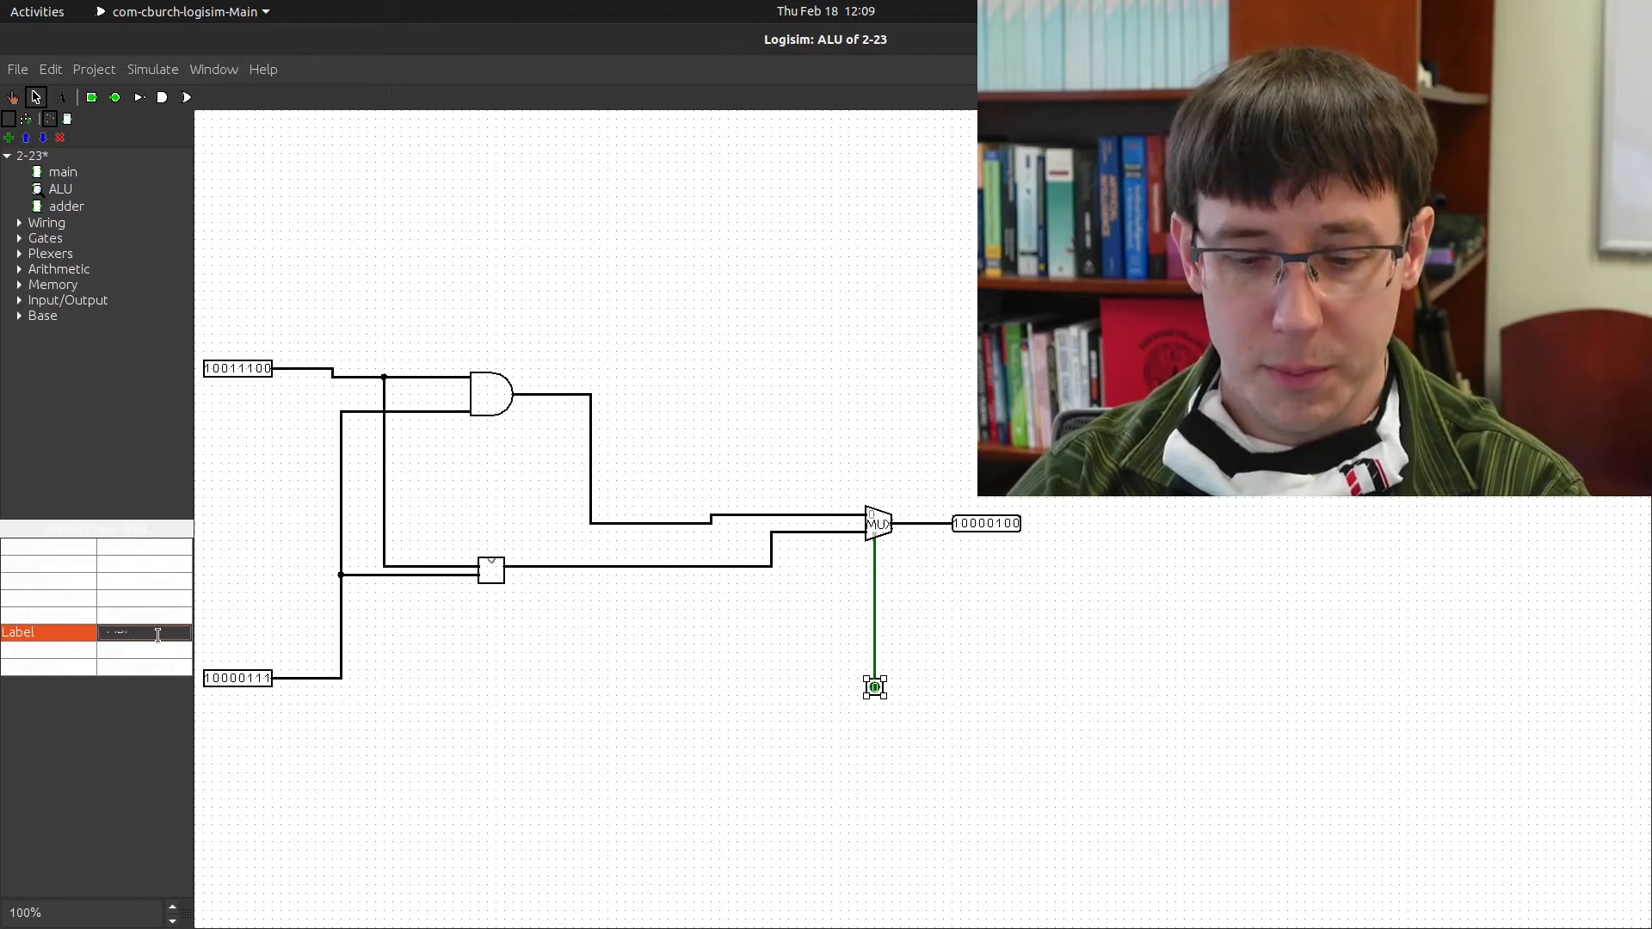
pyautogui.click(160, 645)
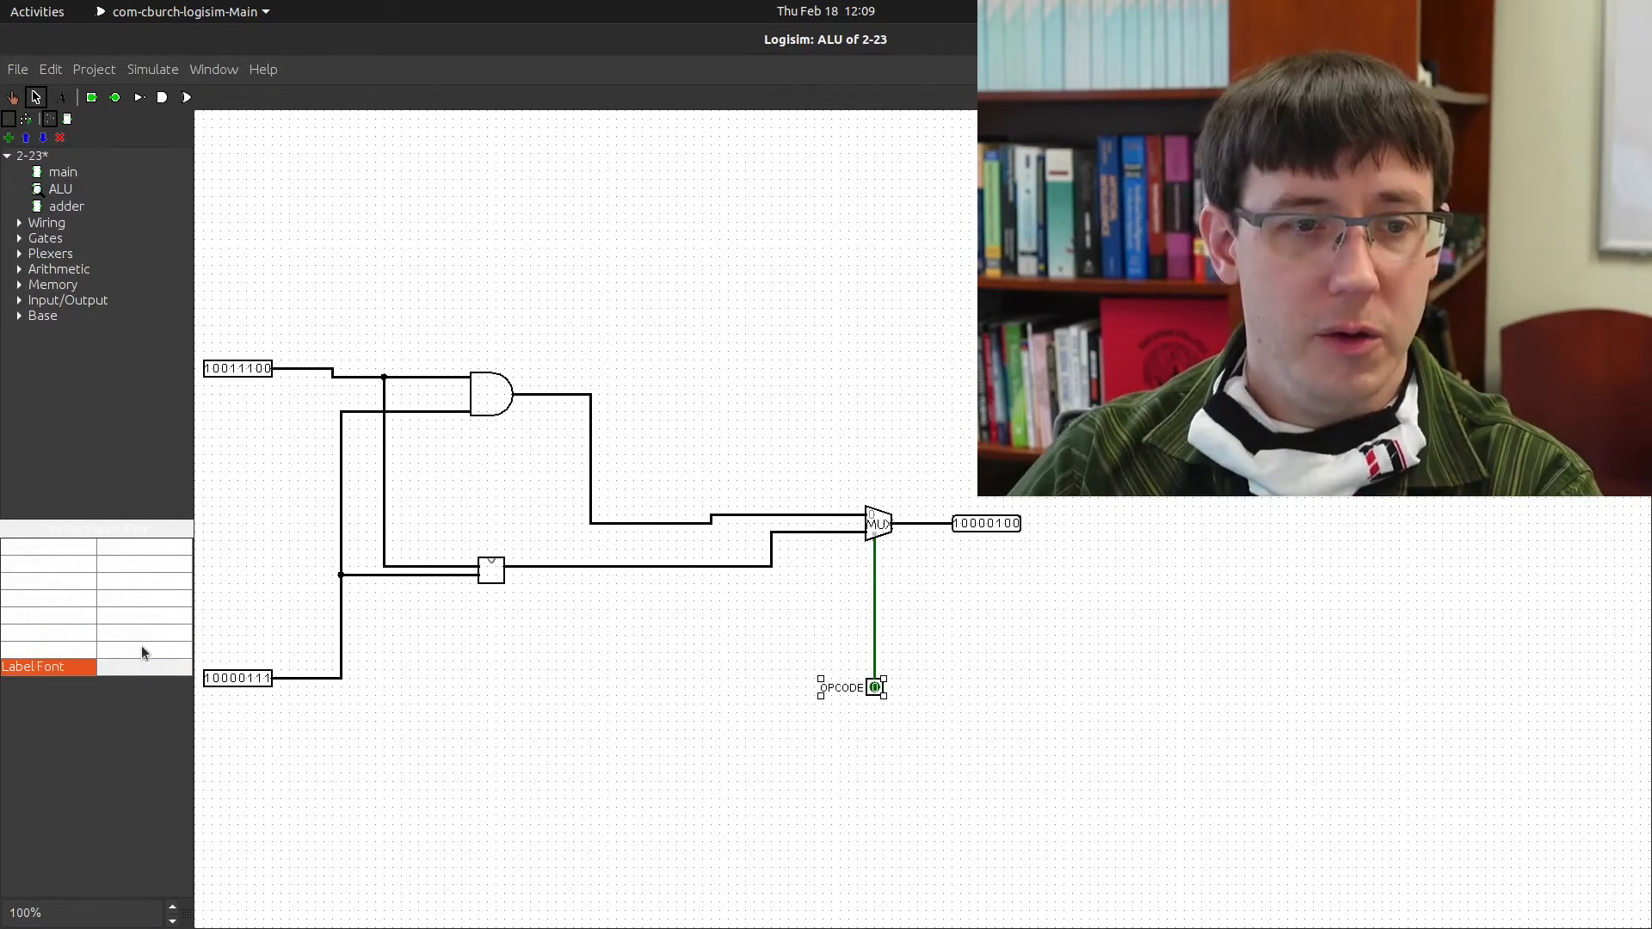
pyautogui.click(148, 649)
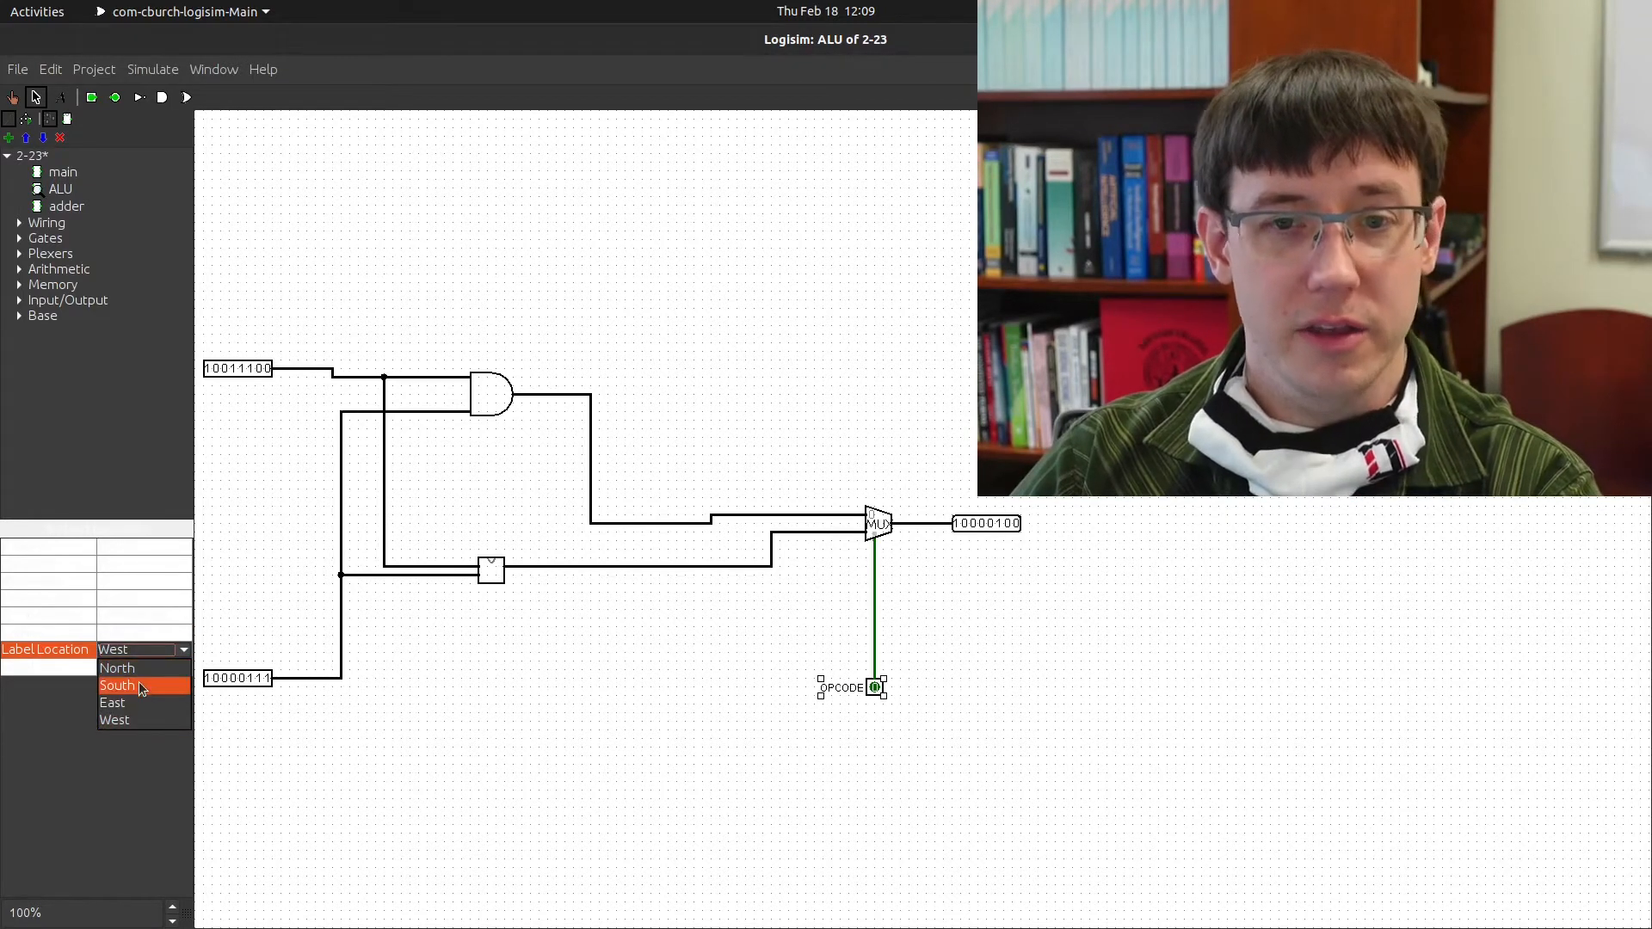
pyautogui.click(142, 686)
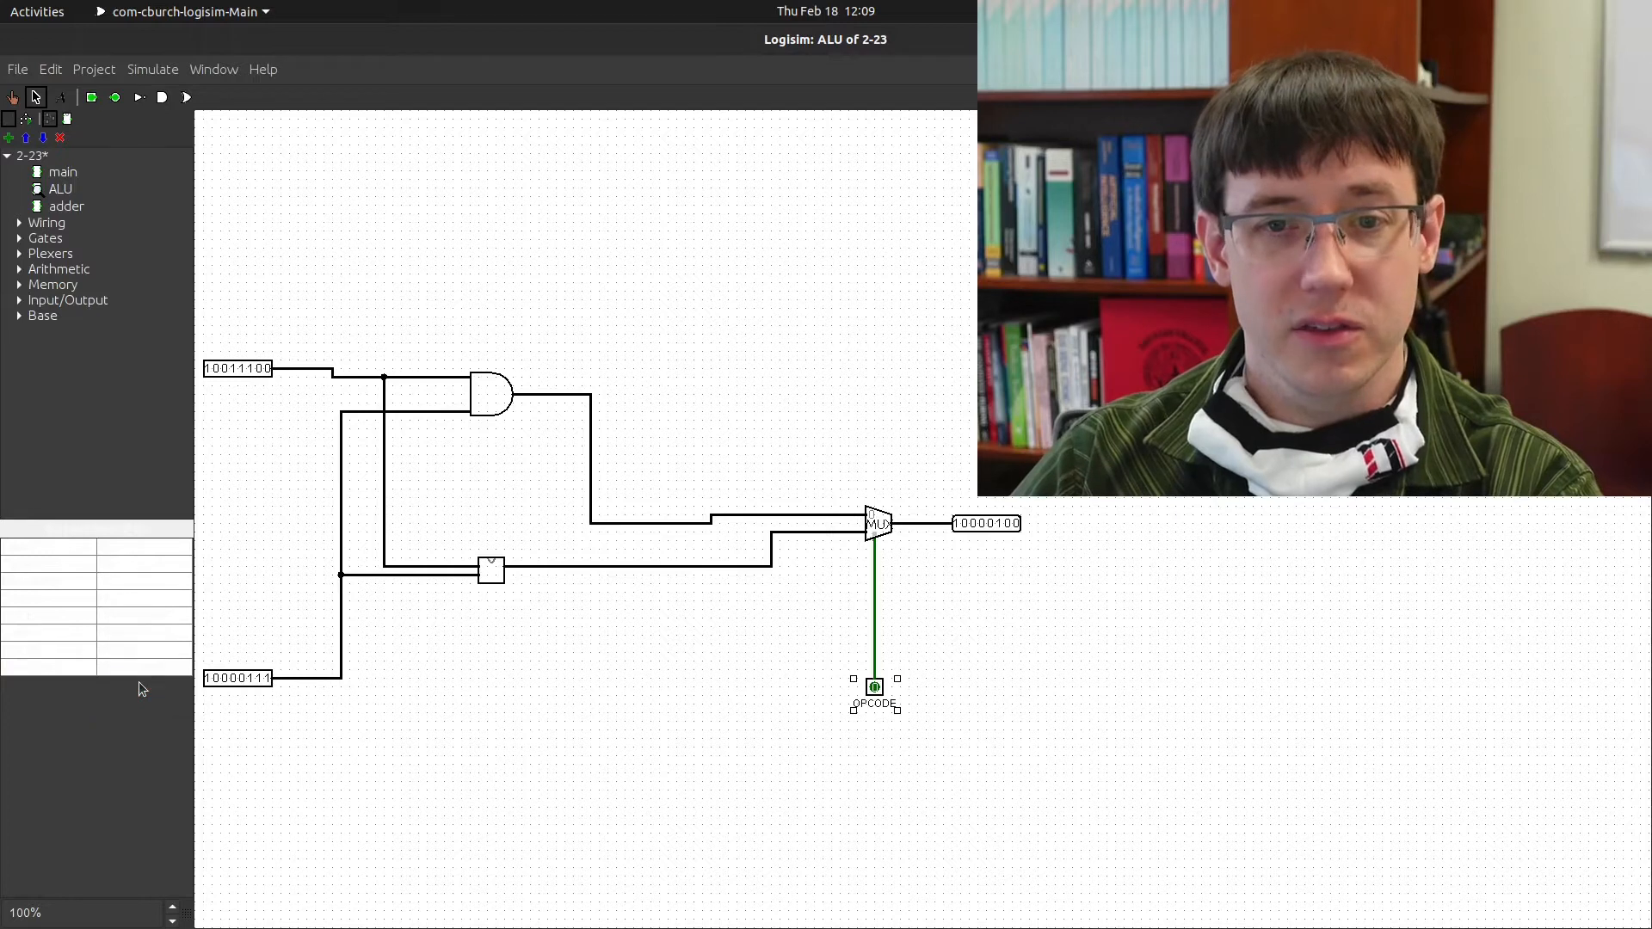
pyautogui.click(1018, 629)
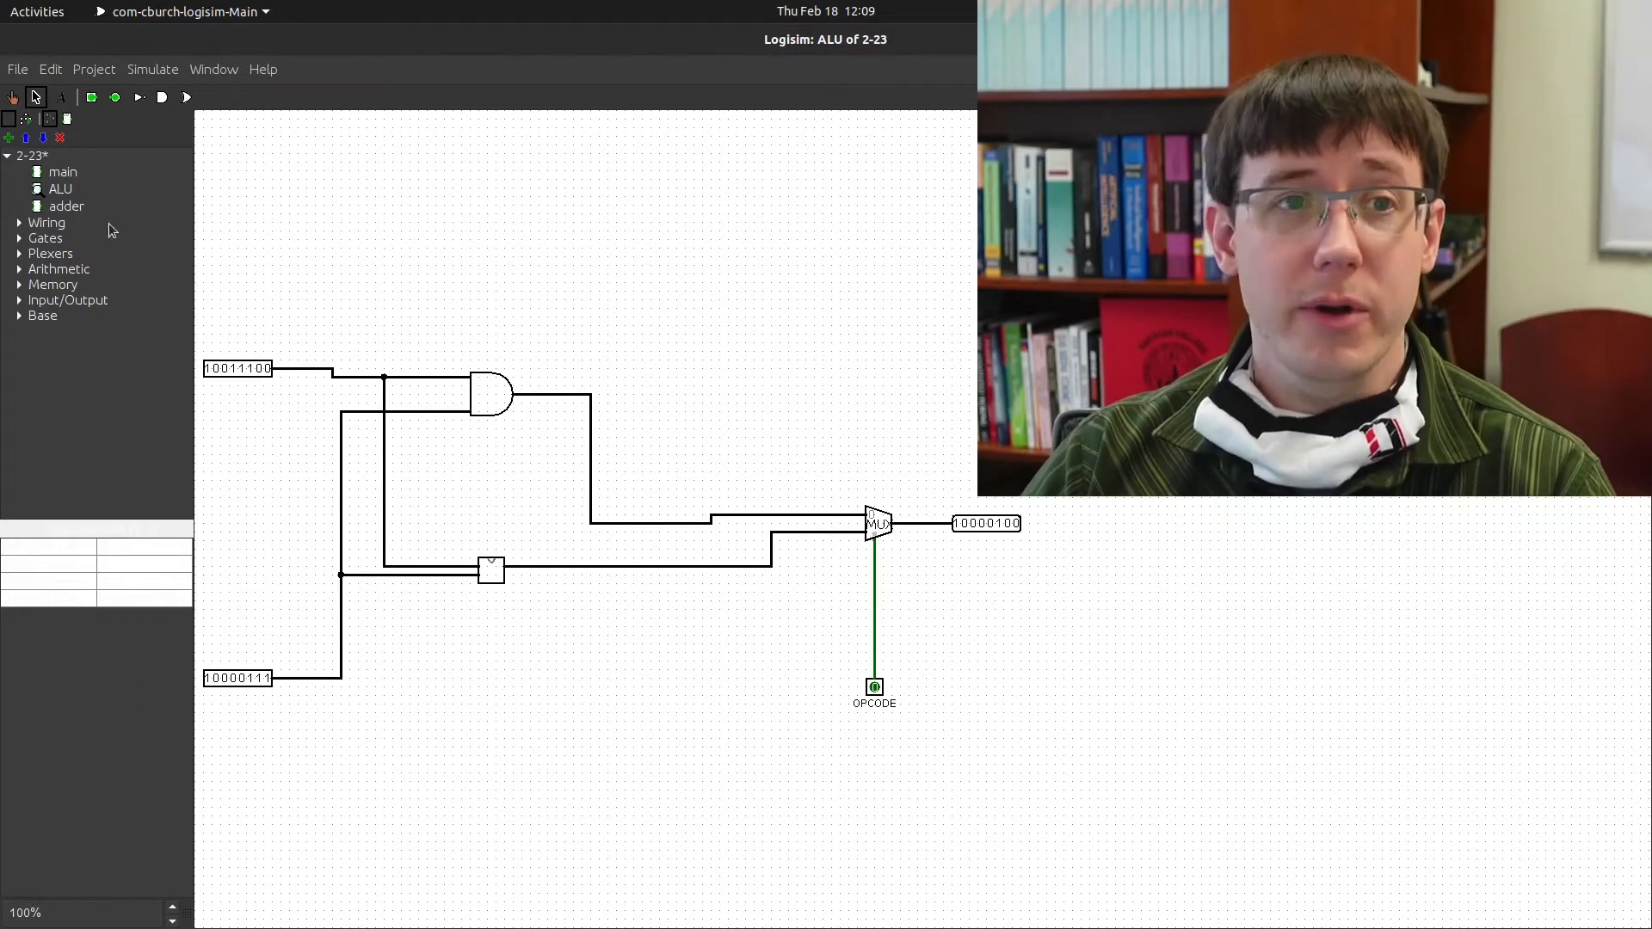
# Slide the ALU symbol's opcode port to the bottom edge's middle and draw a stub from it in main
pyautogui.rightClick(57, 190)
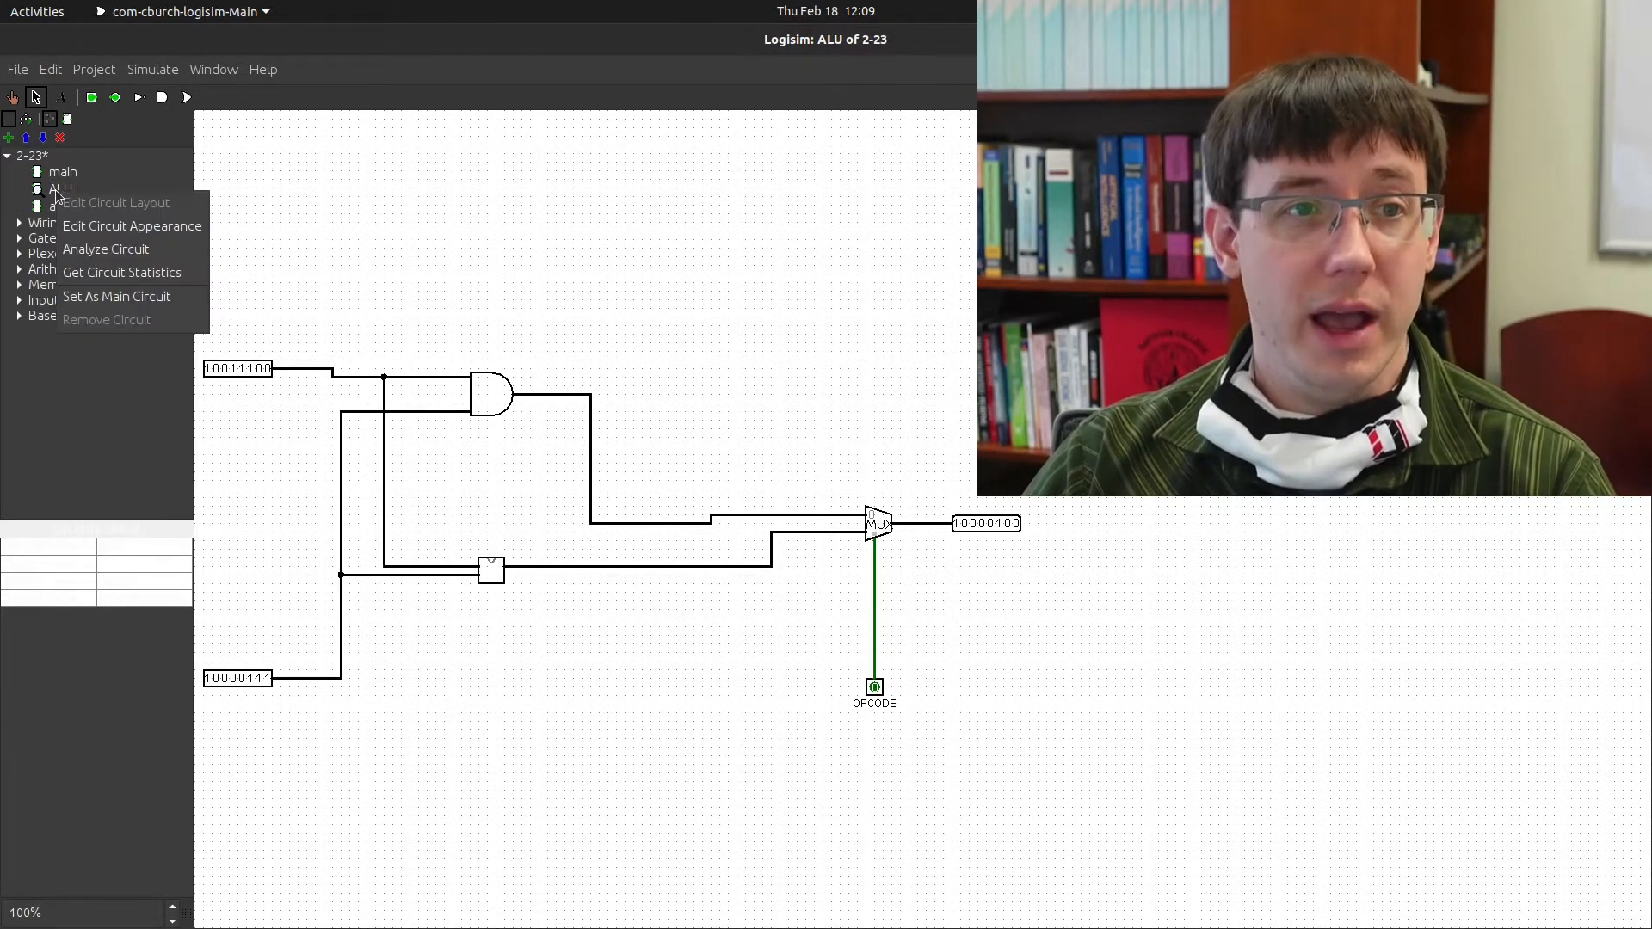
pyautogui.click(122, 227)
pyautogui.click(368, 697)
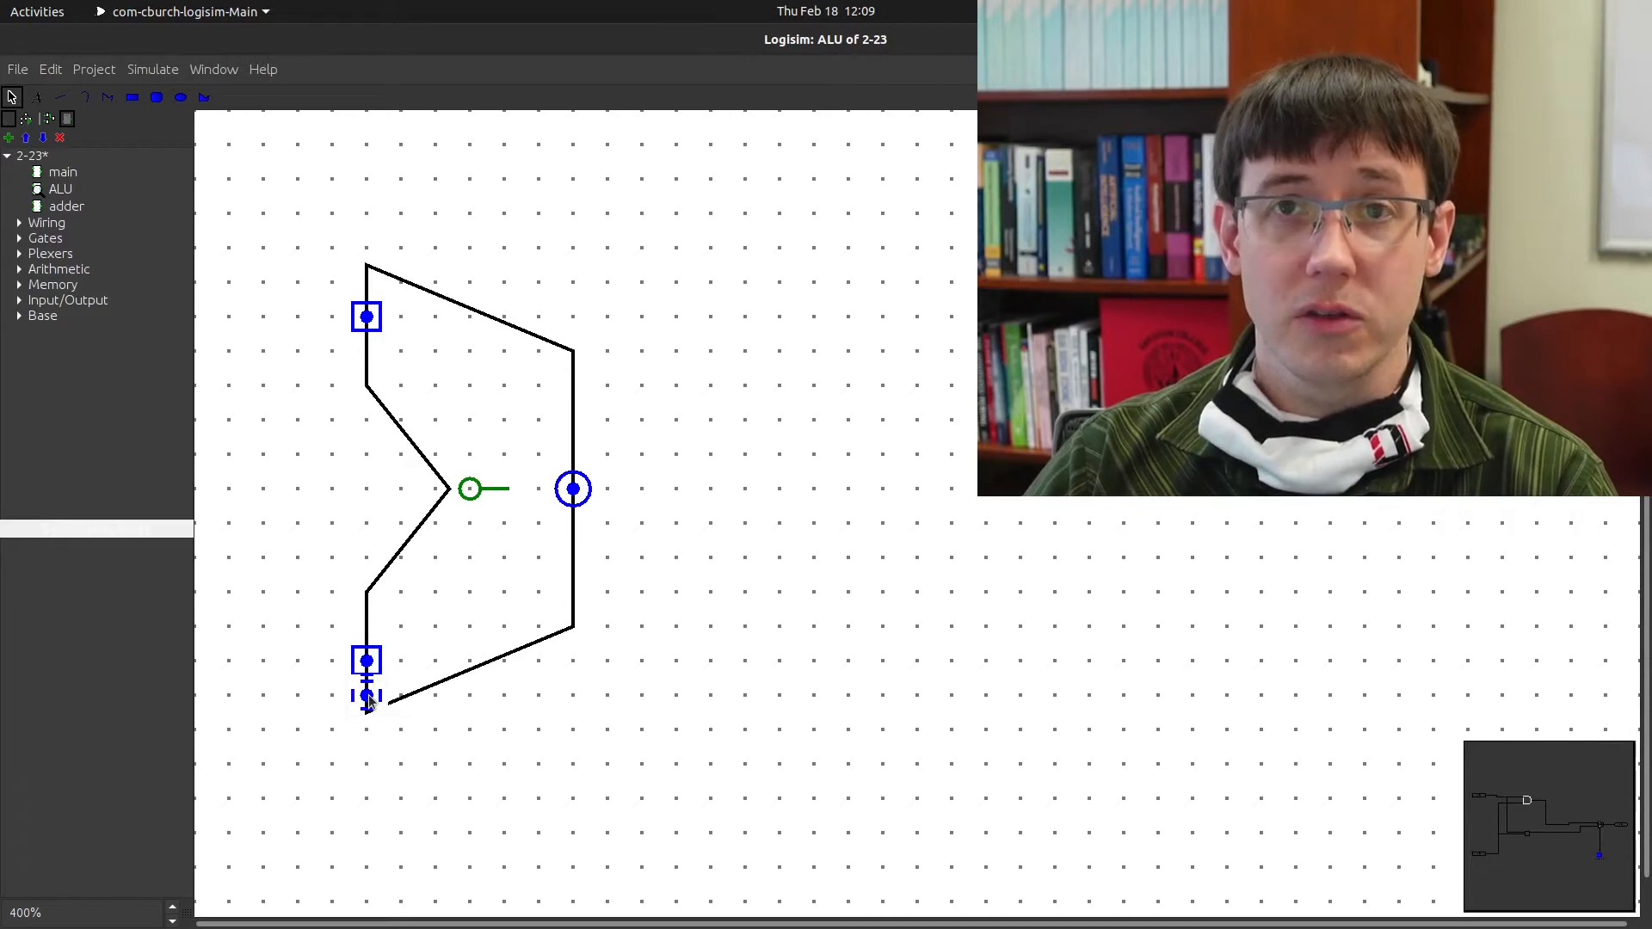
pyautogui.moveTo(368, 702); pyautogui.dragTo(485, 648)
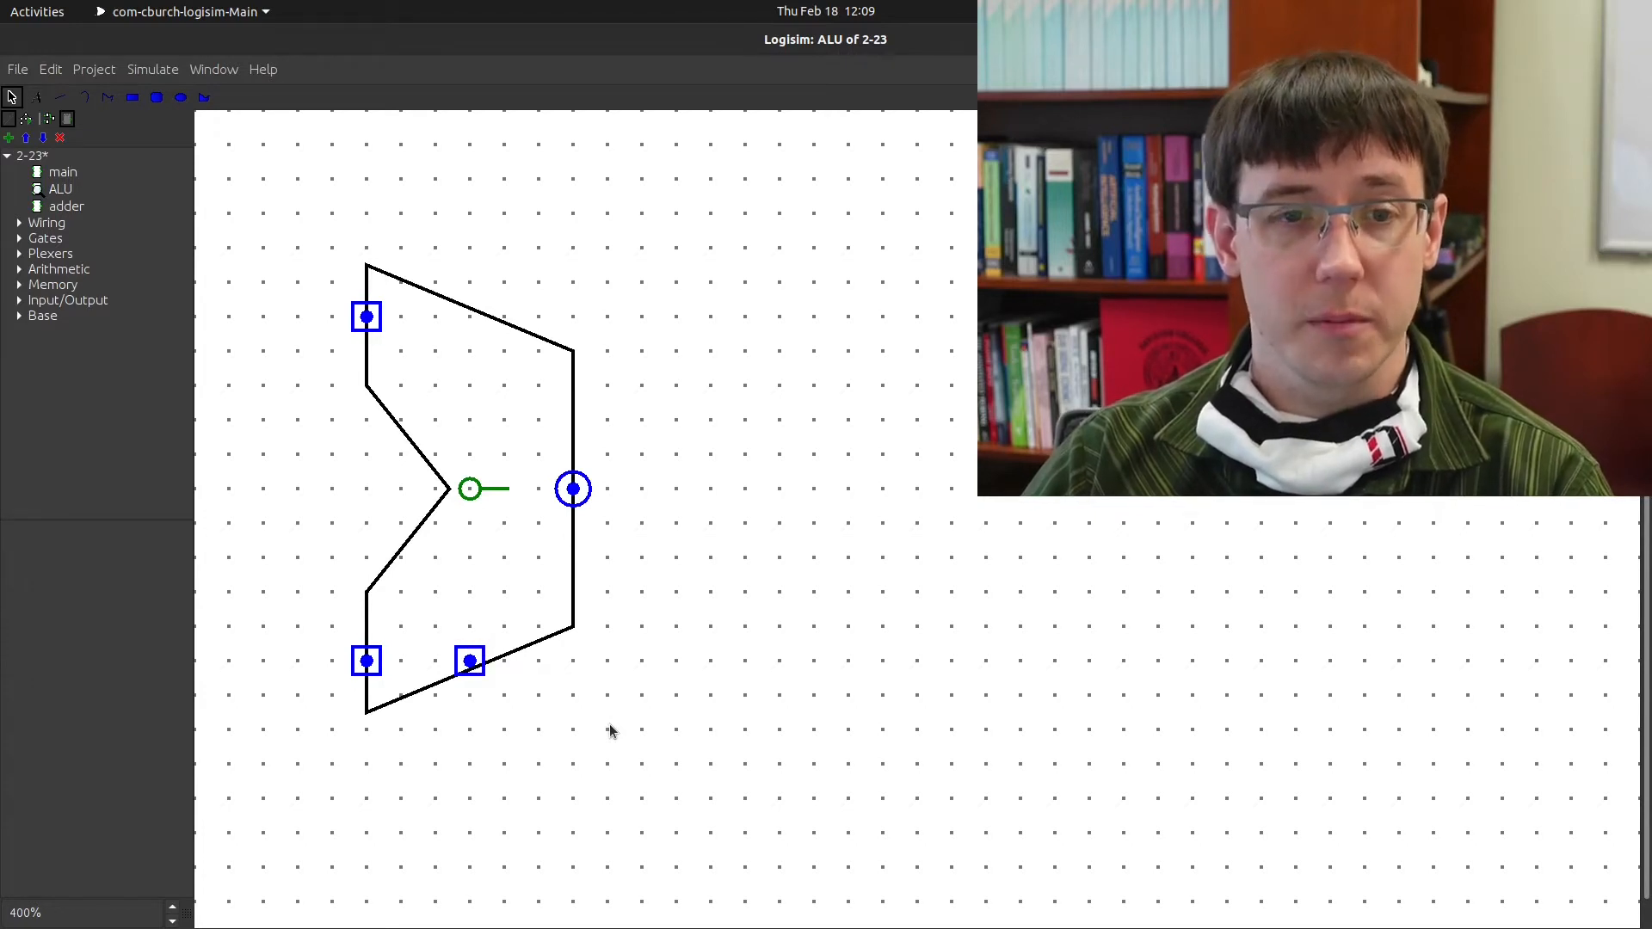
pyautogui.doubleClick(63, 172)
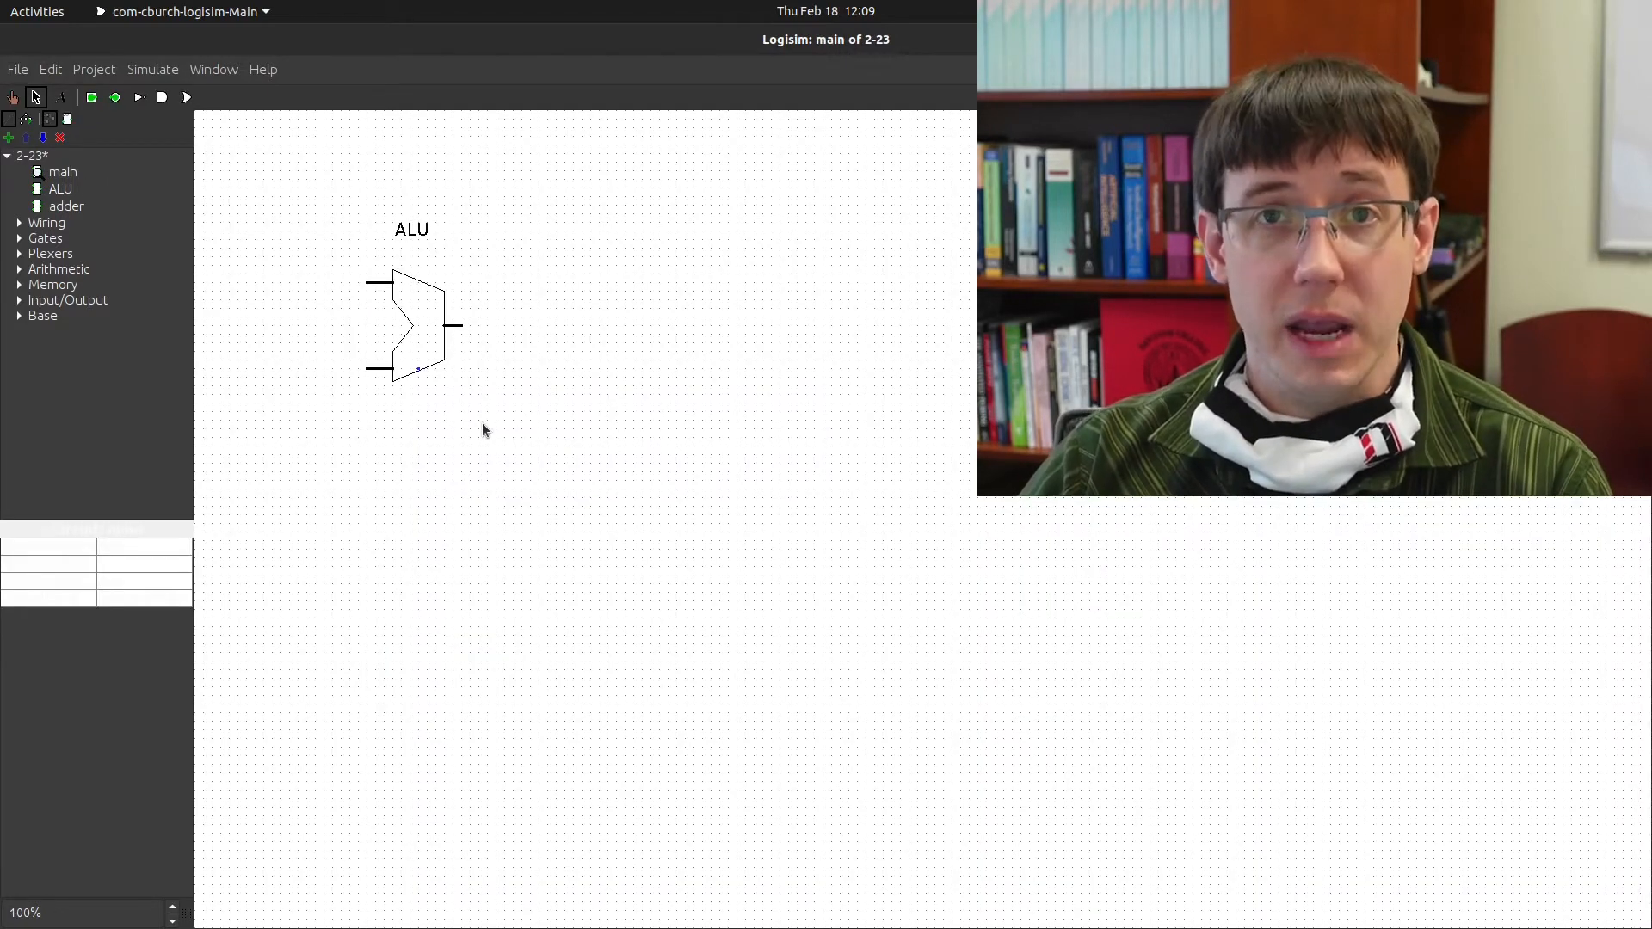
pyautogui.moveTo(418, 369); pyautogui.dragTo(419, 402)
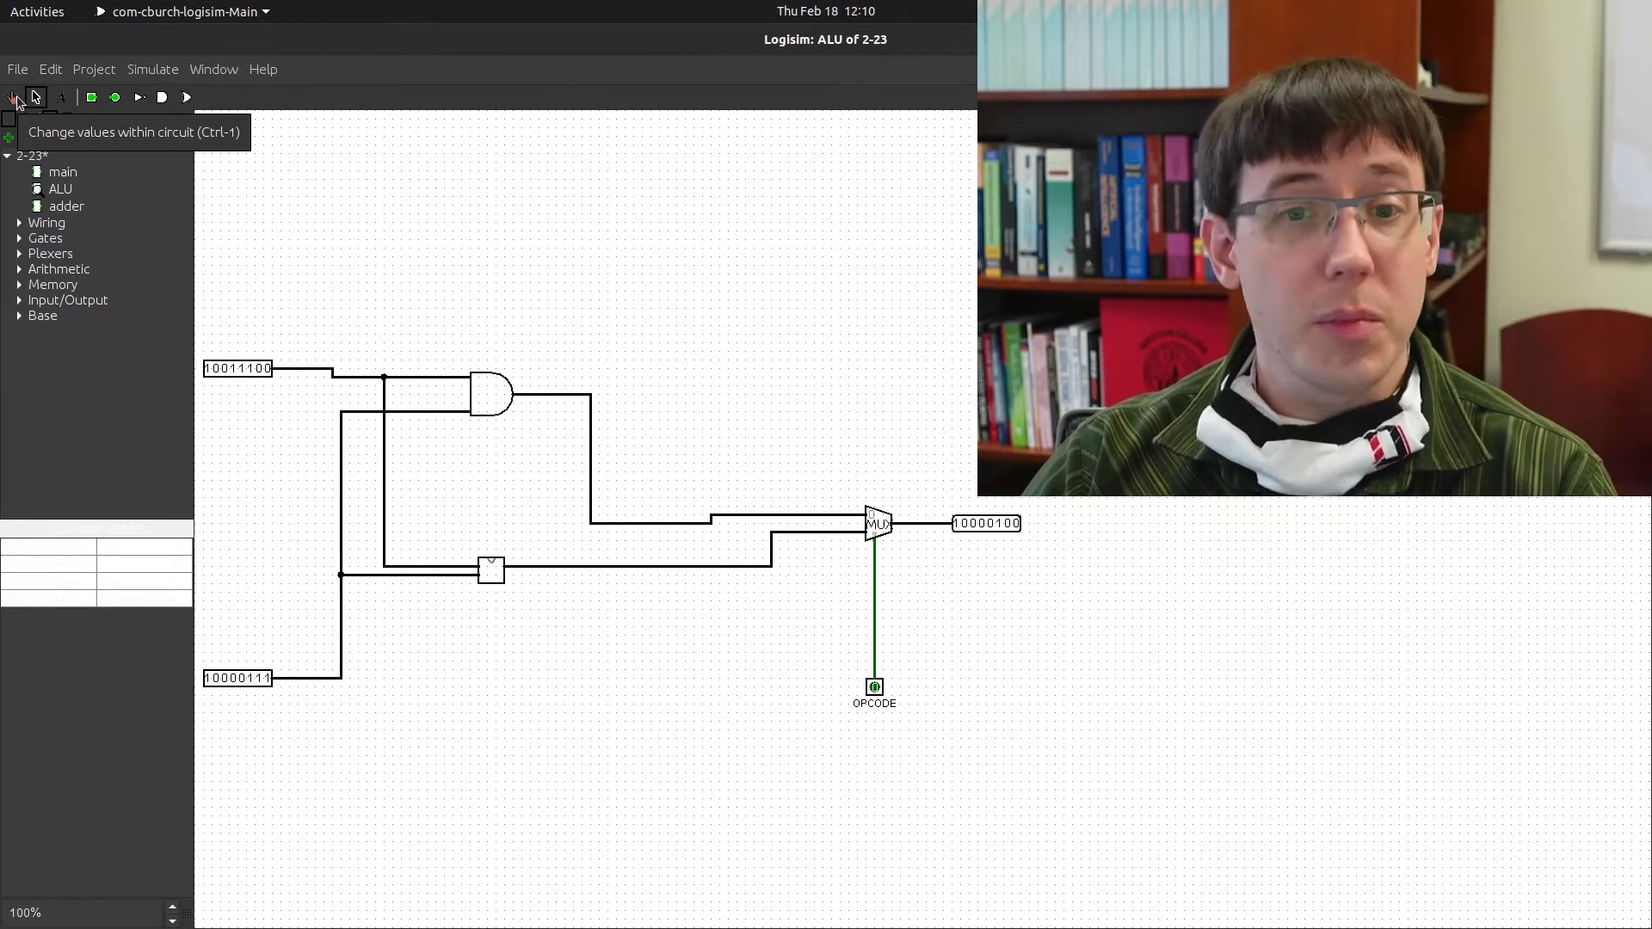
# Toggle OPCODE between 0 and 1 with the Poke tool, leaving it at 1 so the output reads 00100011
pyautogui.click(16, 100)
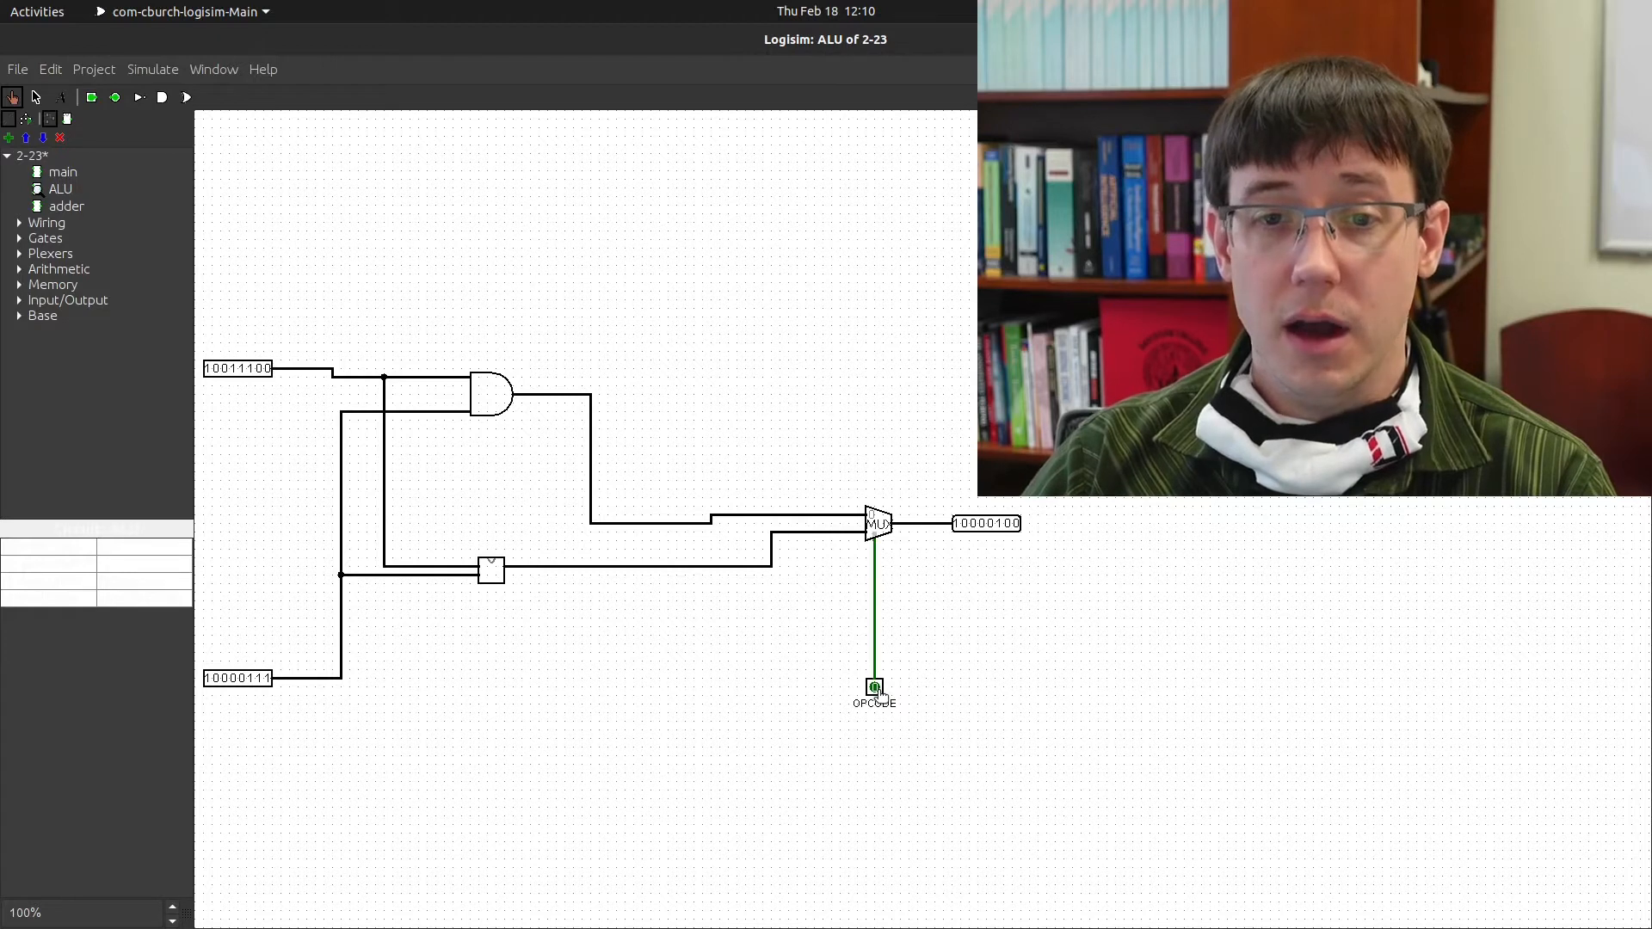
pyautogui.click(876, 689)
pyautogui.click(876, 688)
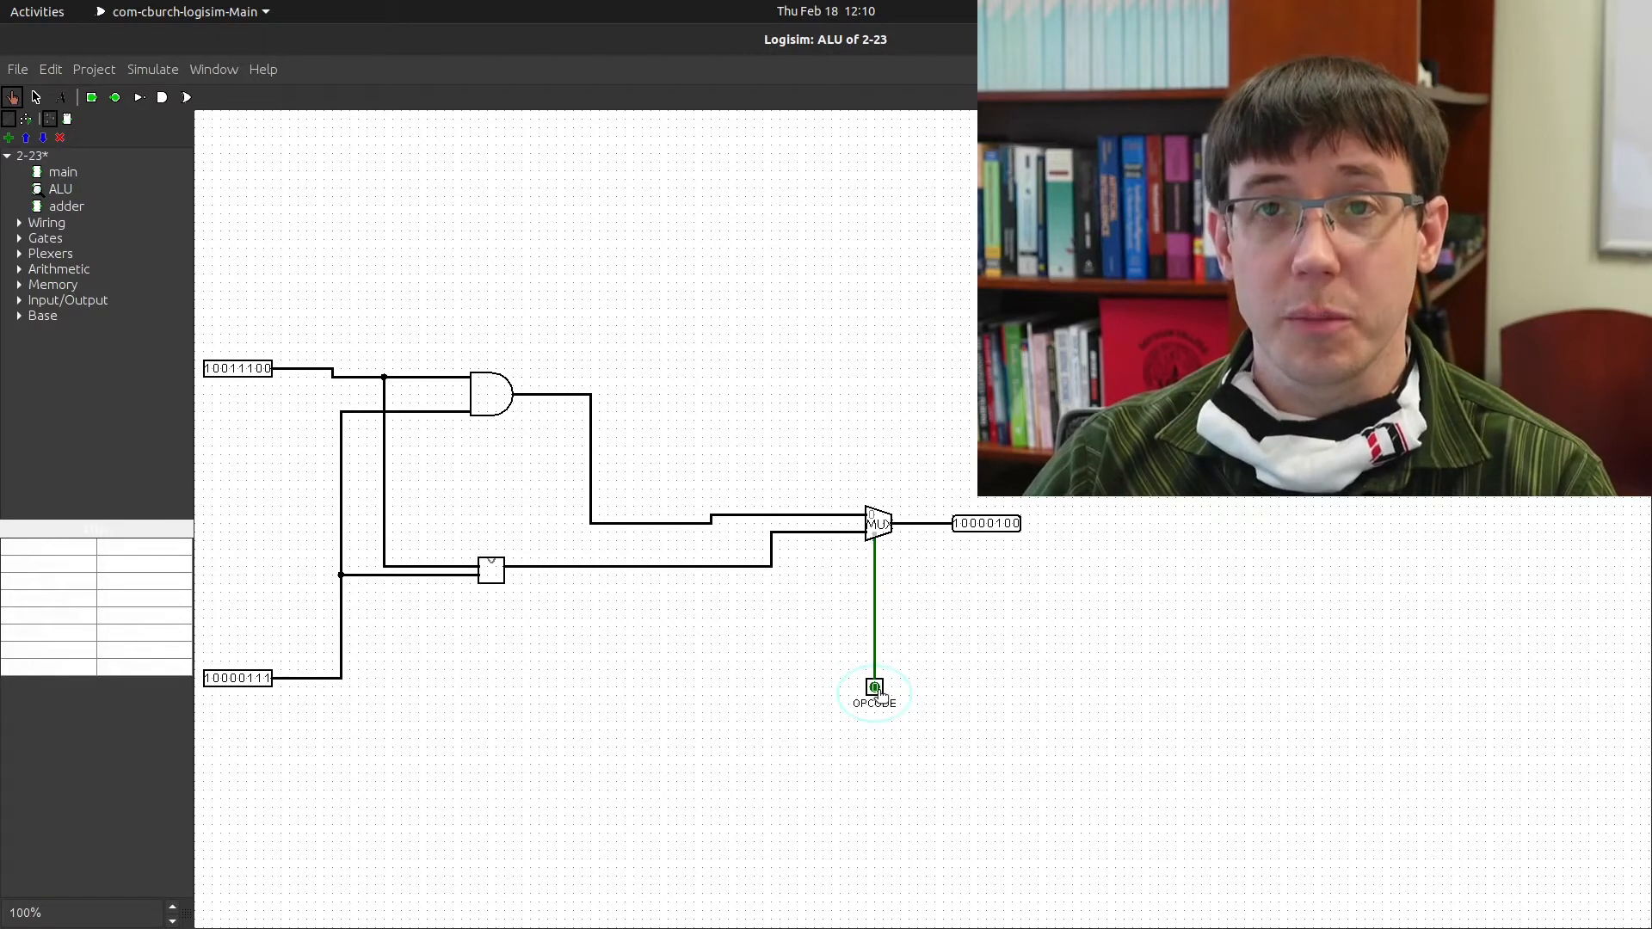
pyautogui.click(876, 688)
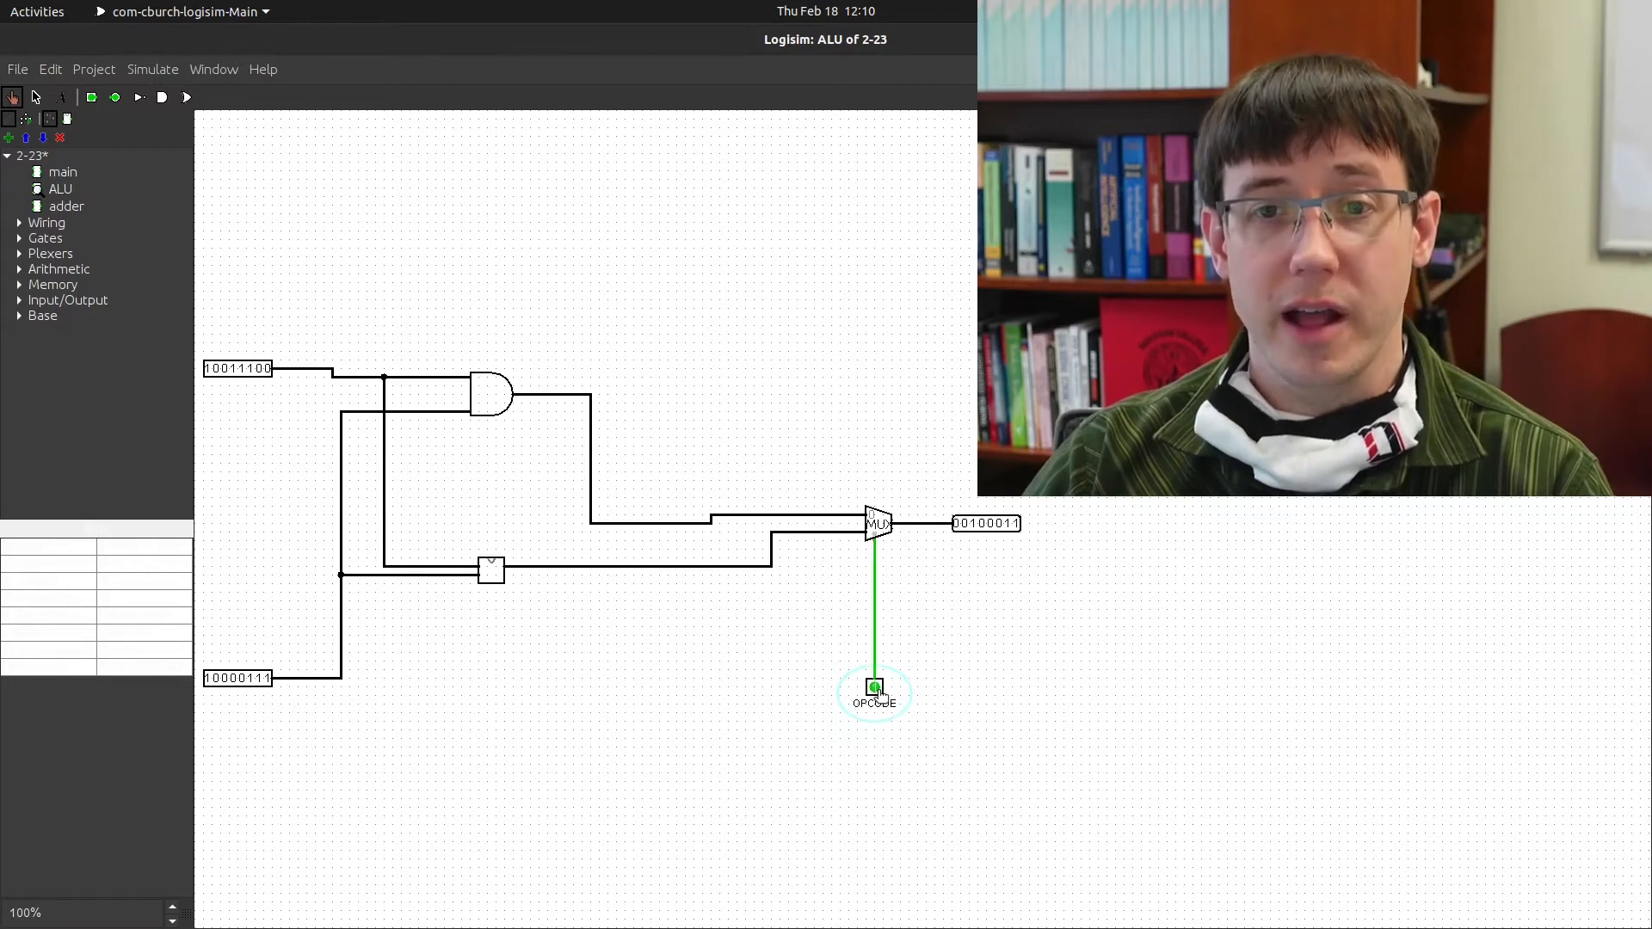
pyautogui.click(876, 689)
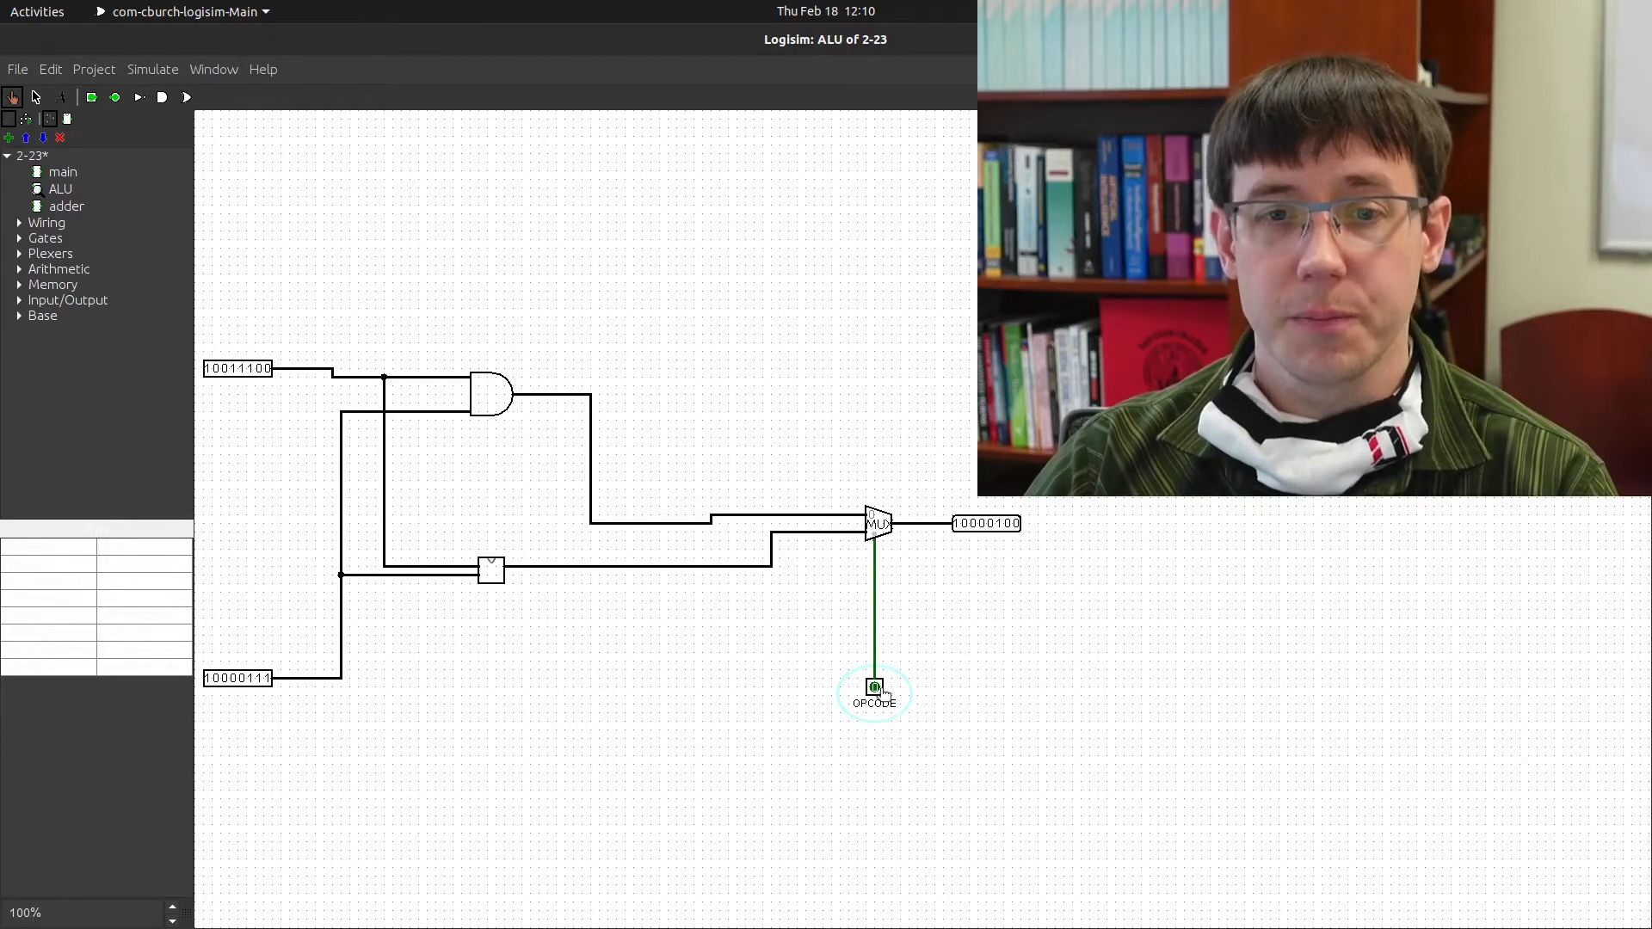
pyautogui.click(875, 688)
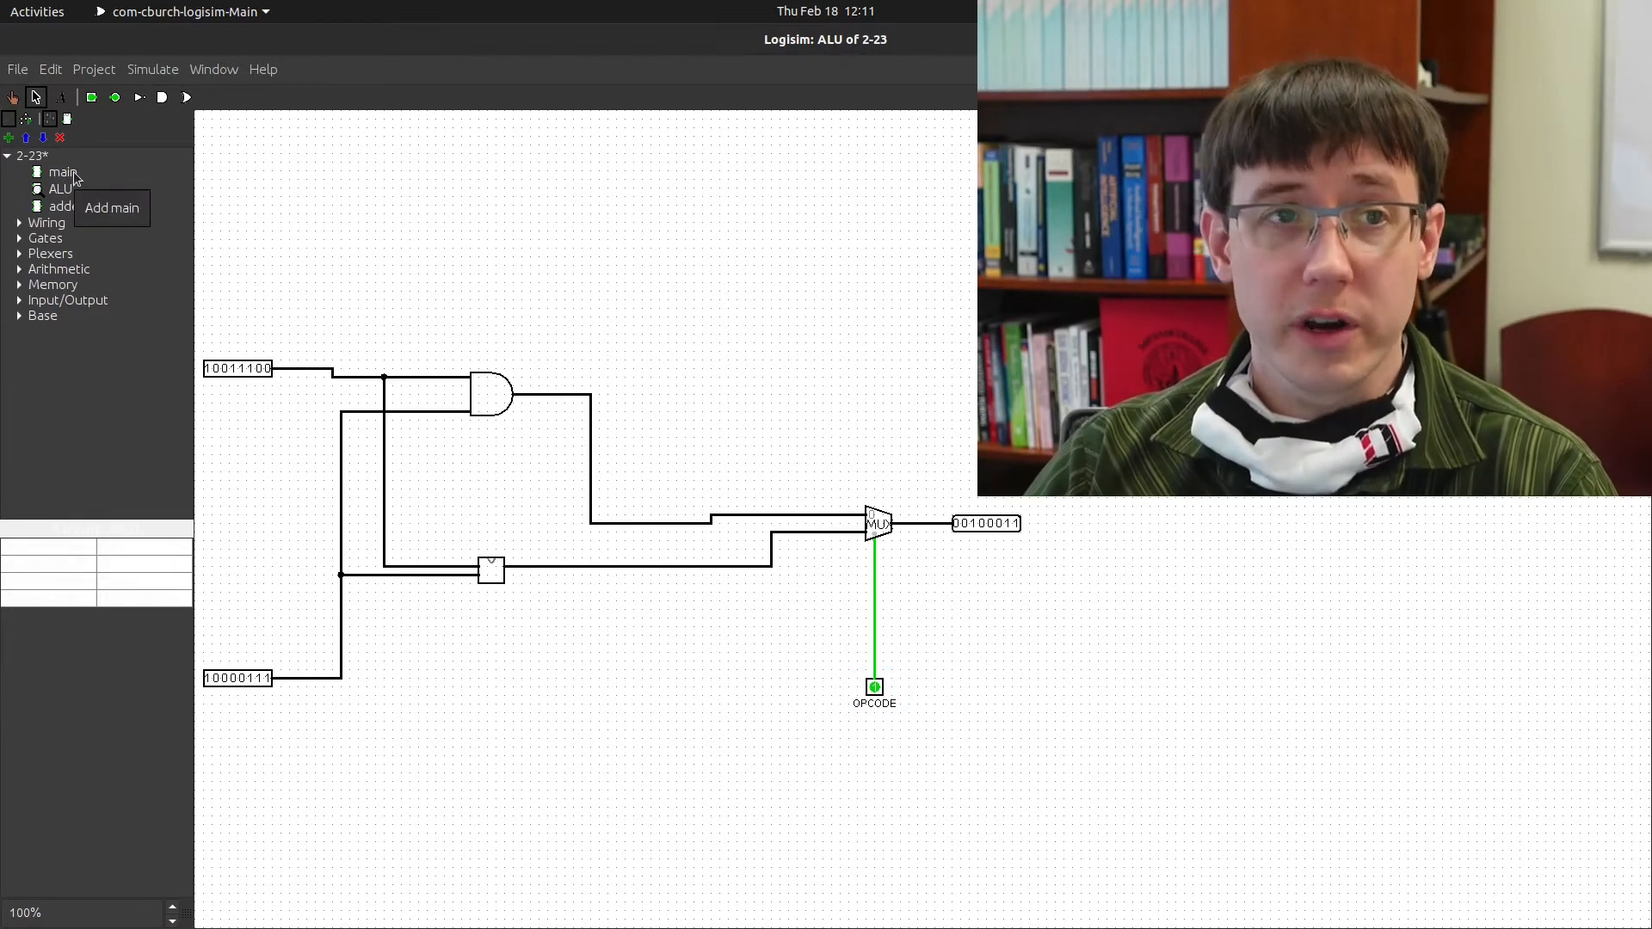
# In main, attach two 8-bit input pins to the ALU and place an opcode pin below it
pyautogui.doubleClick(75, 175)
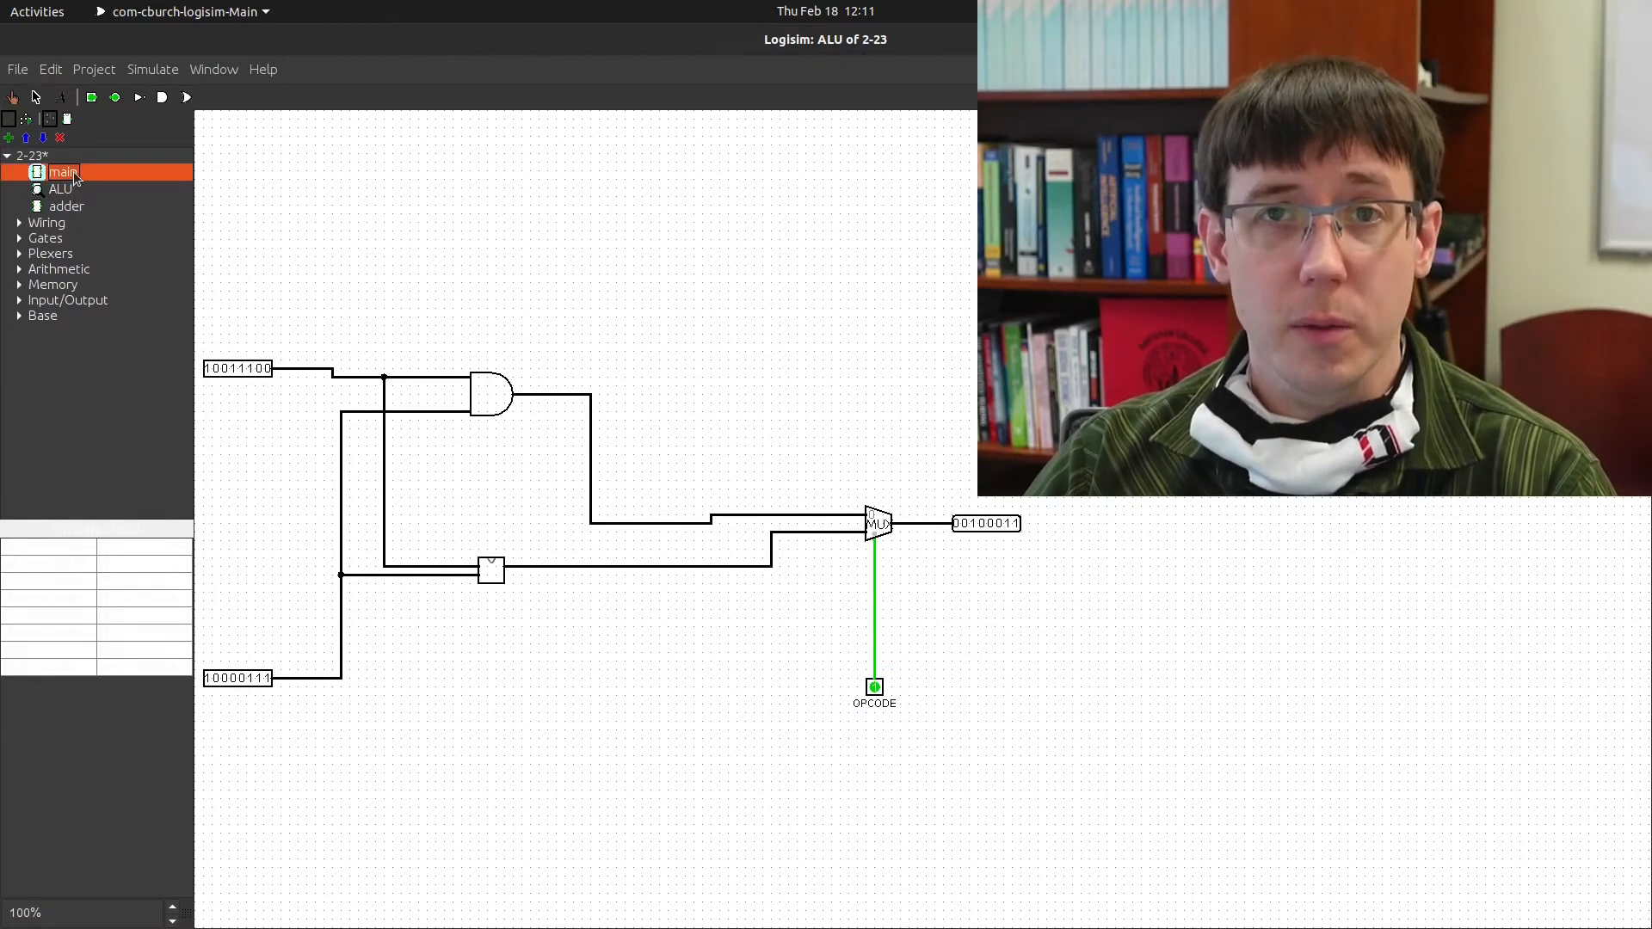
pyautogui.click(91, 97)
pyautogui.click(291, 281)
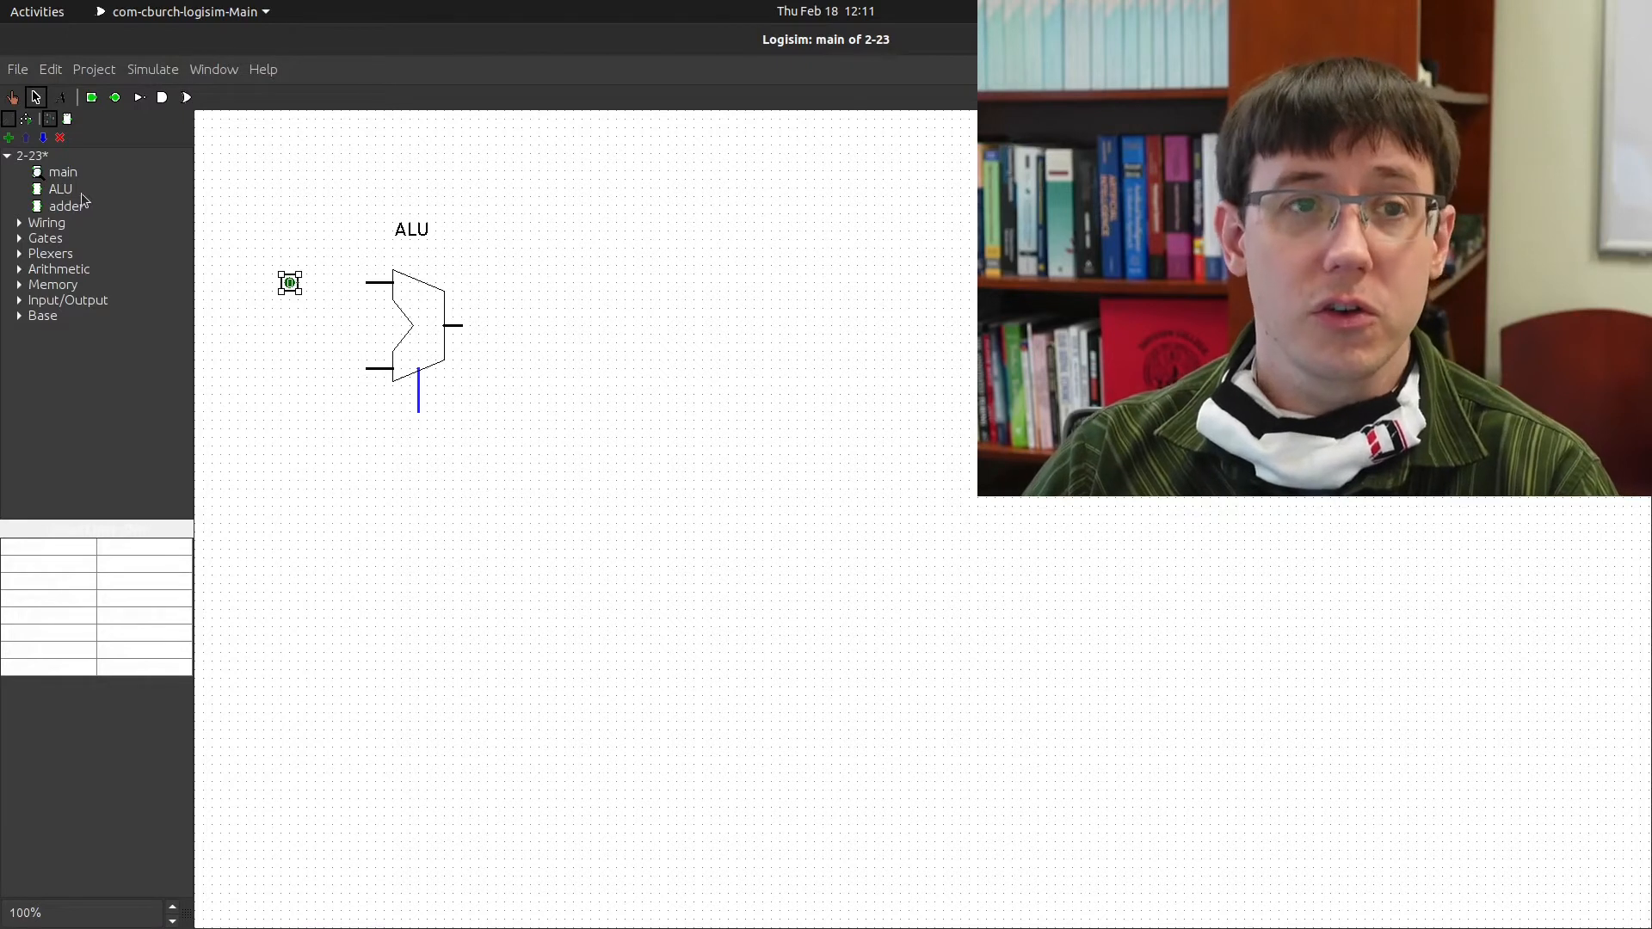
pyautogui.click(122, 558)
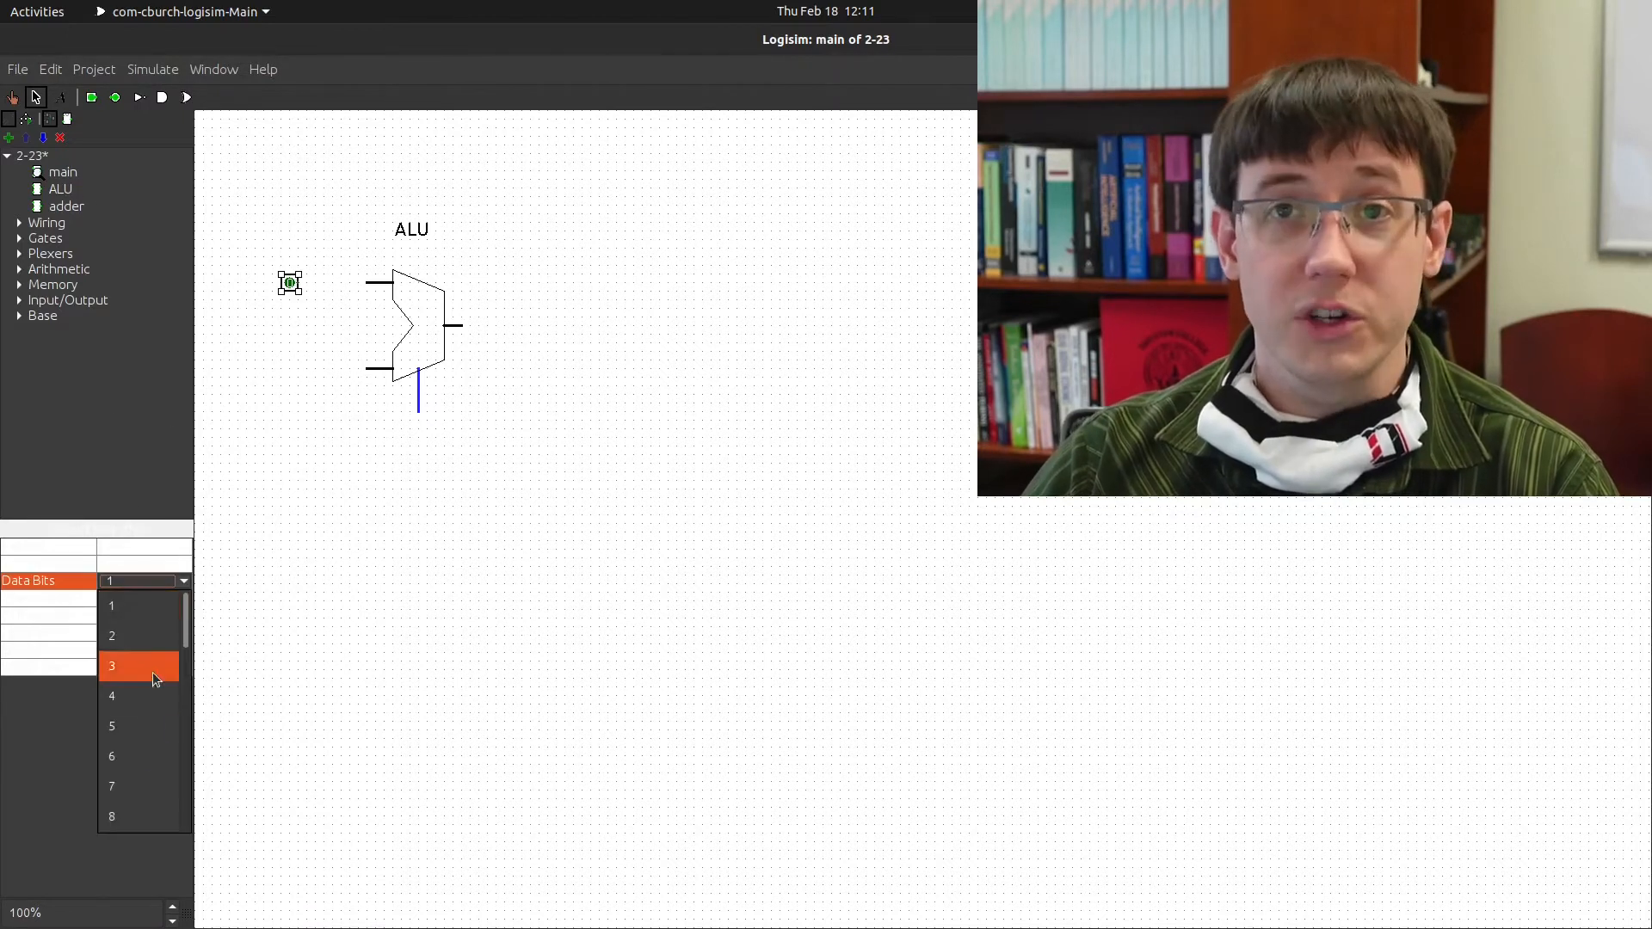
pyautogui.click(124, 814)
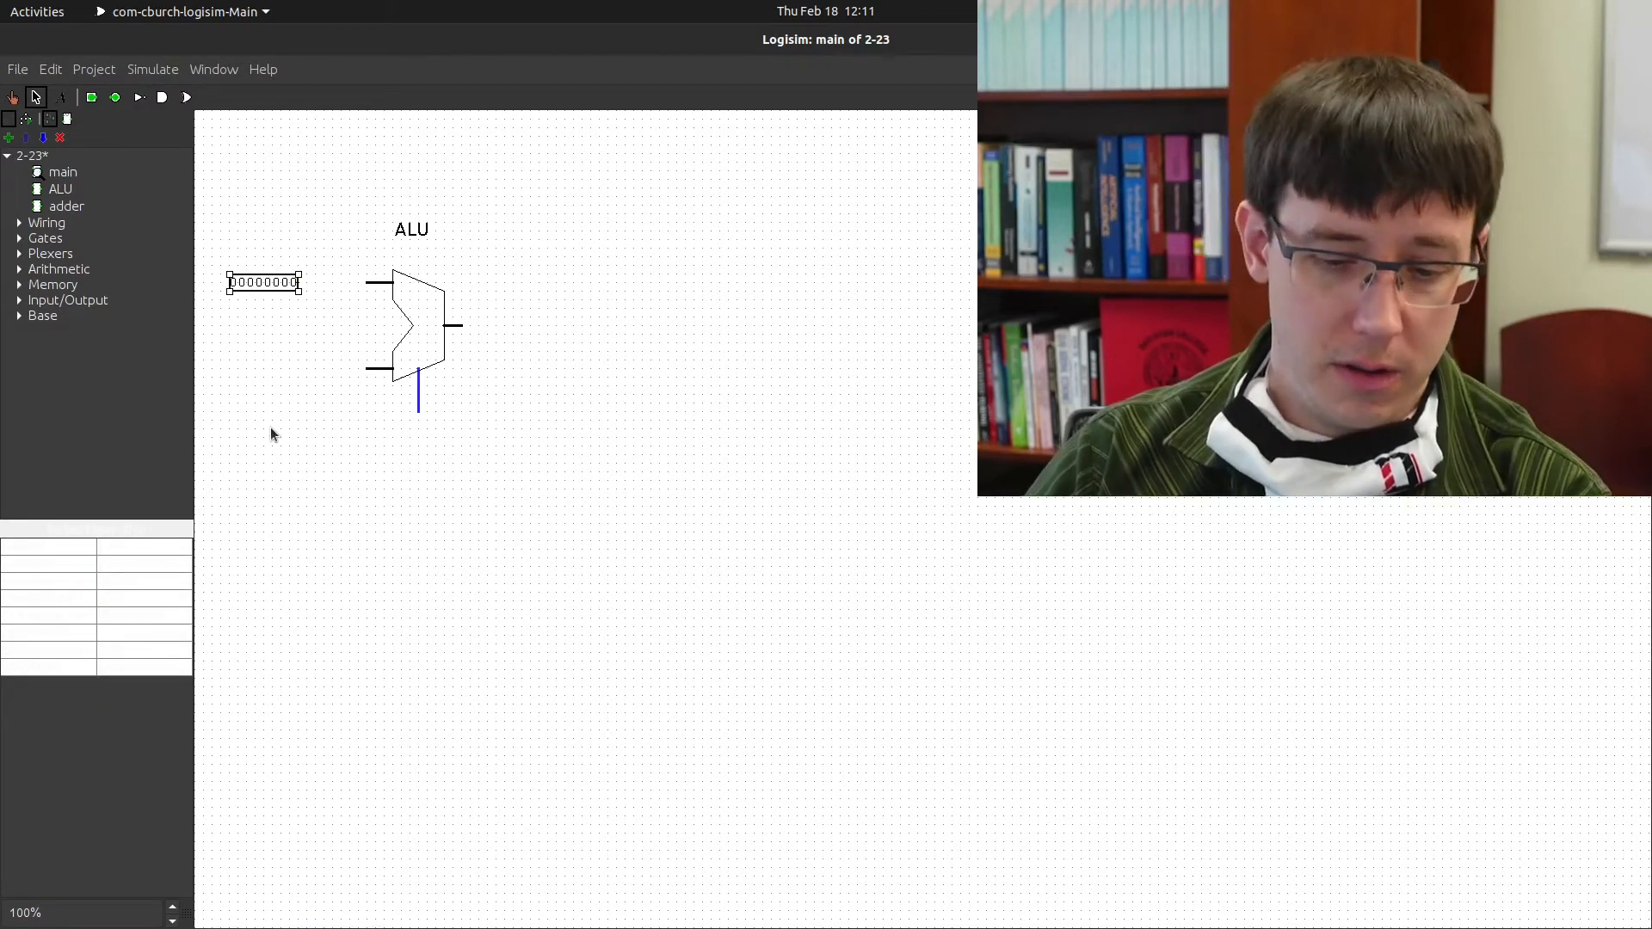
pyautogui.moveTo(274, 287); pyautogui.dragTo(340, 369)
pyautogui.moveTo(281, 284); pyautogui.dragTo(350, 284)
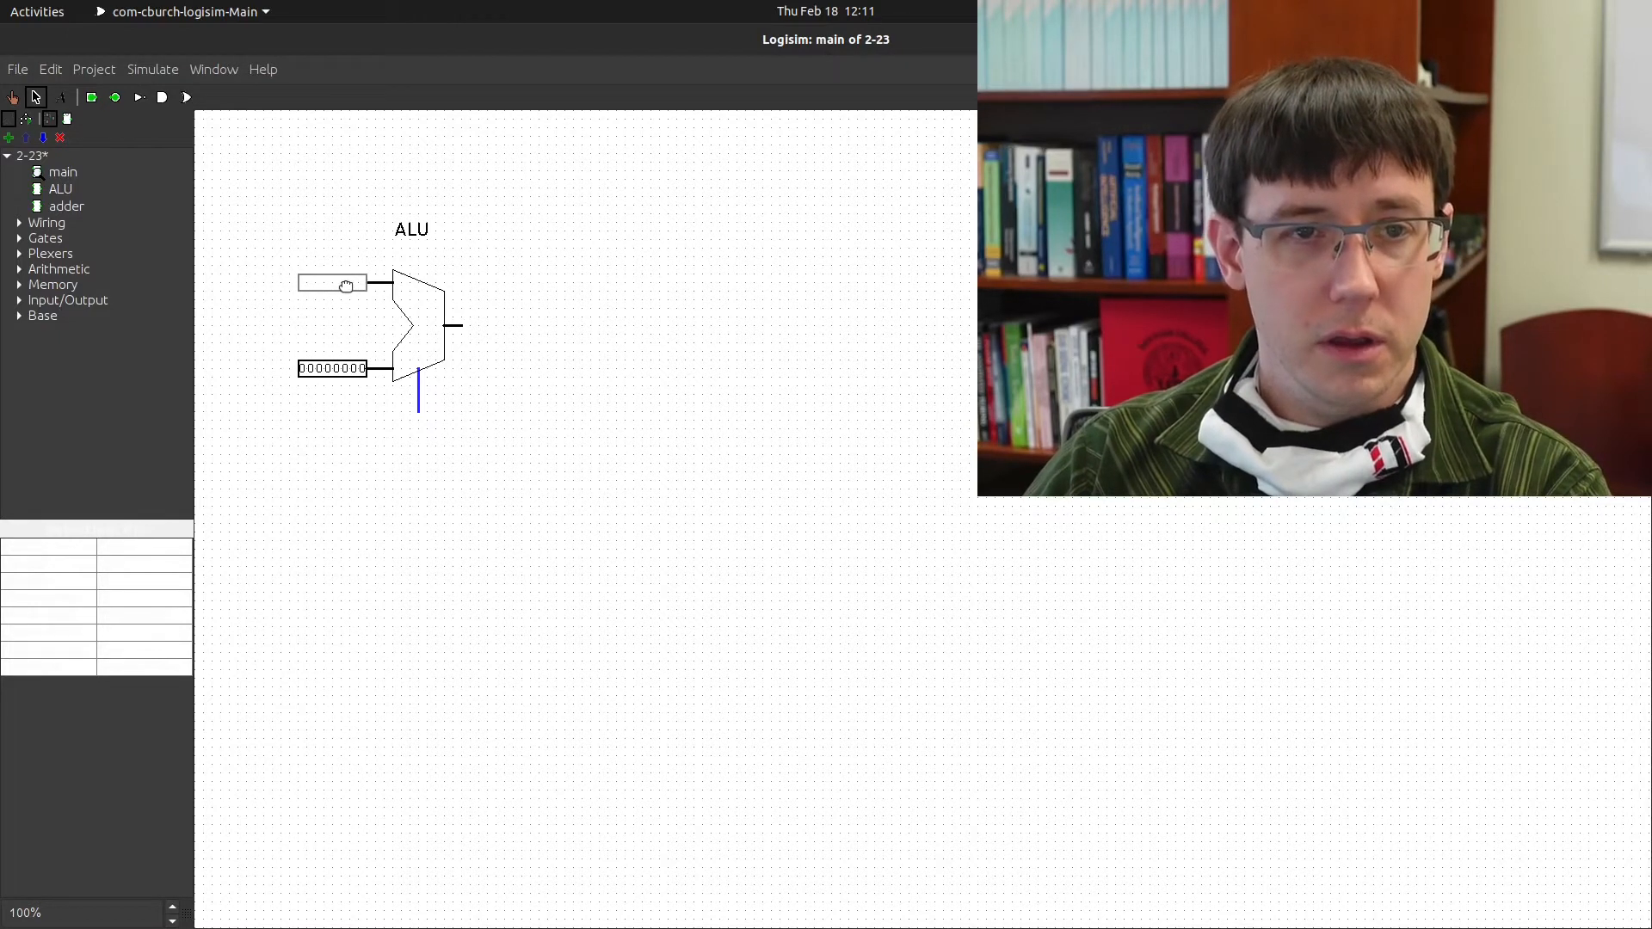
pyautogui.click(92, 97)
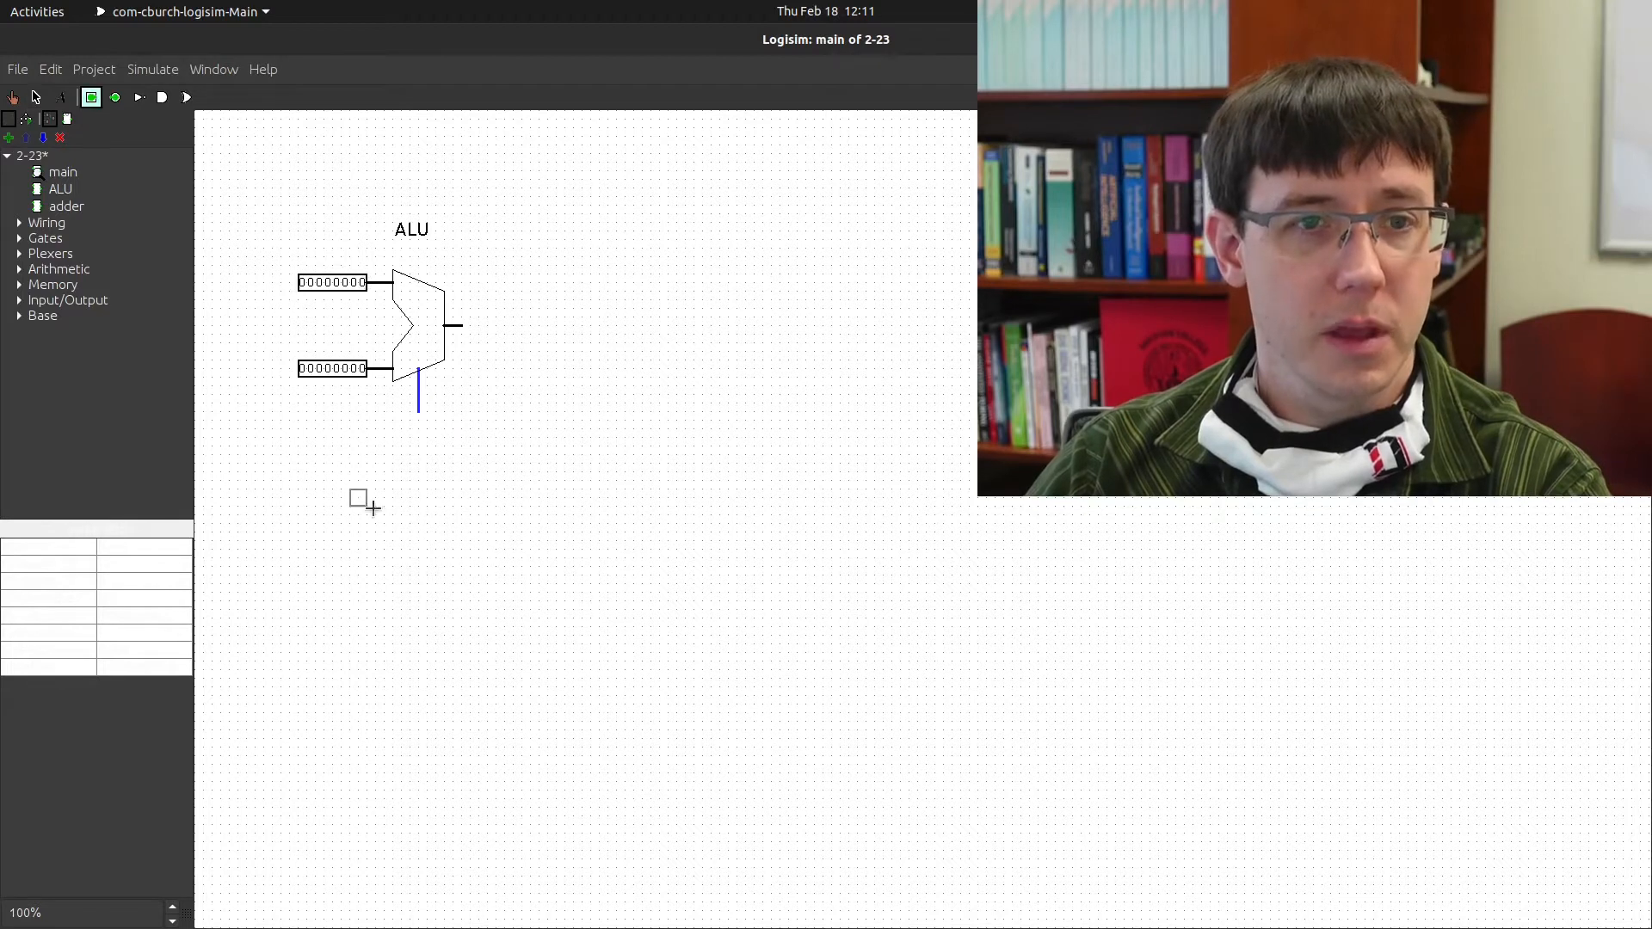
pyautogui.click(404, 429)
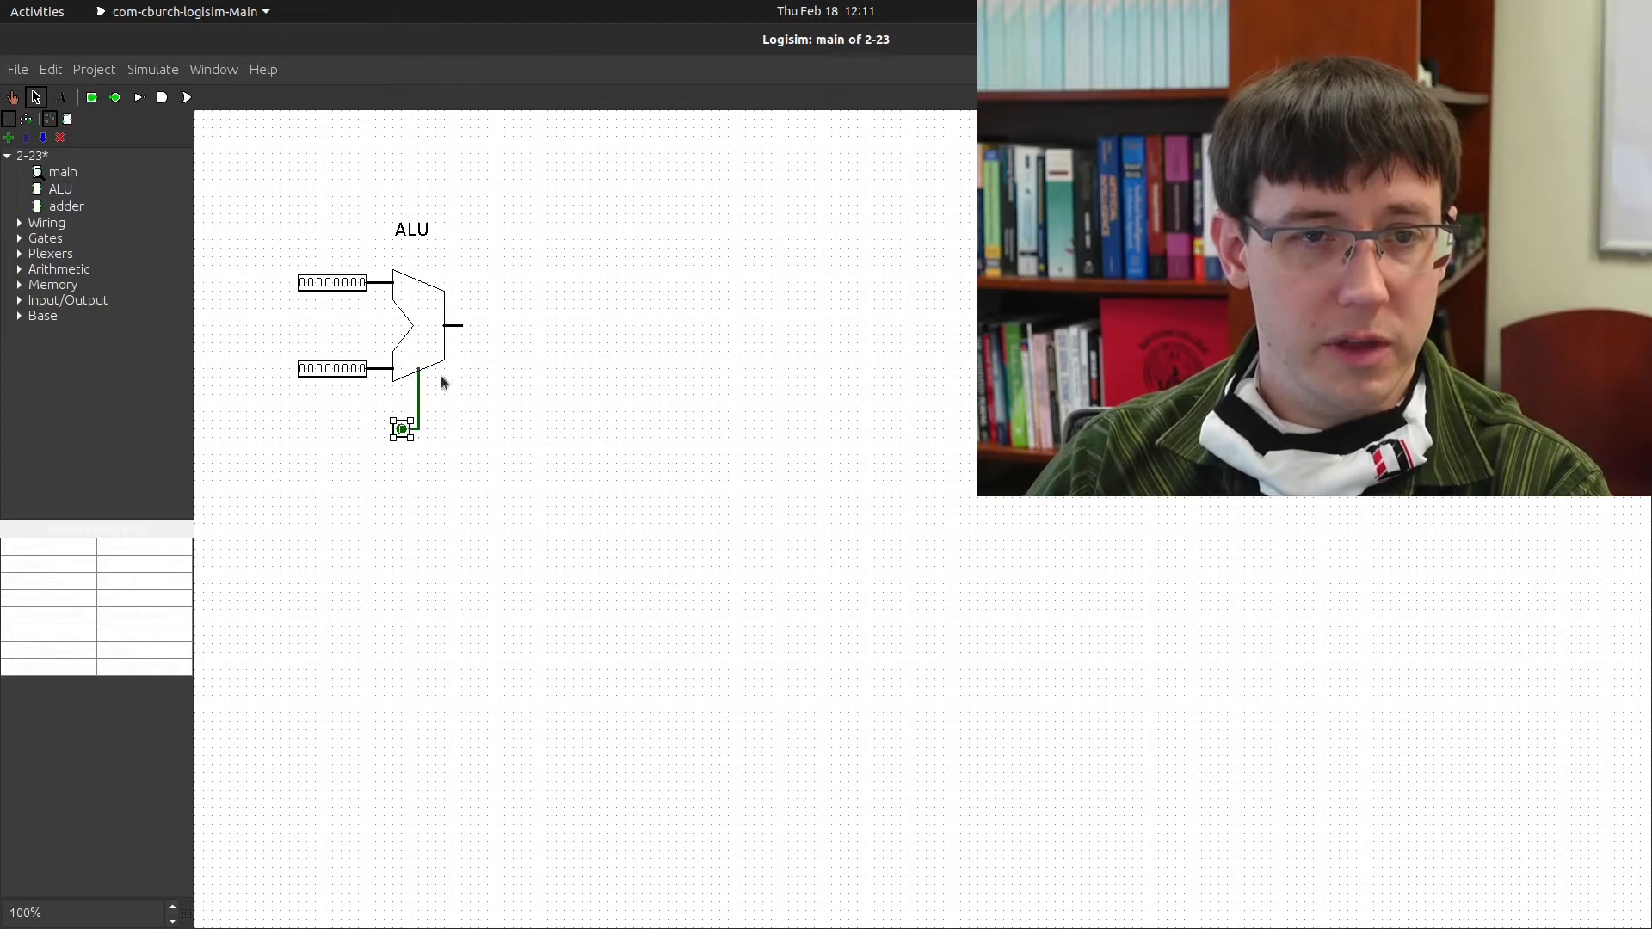
# Place an 8-bit output pin at the ALU's output
pyautogui.click(115, 97)
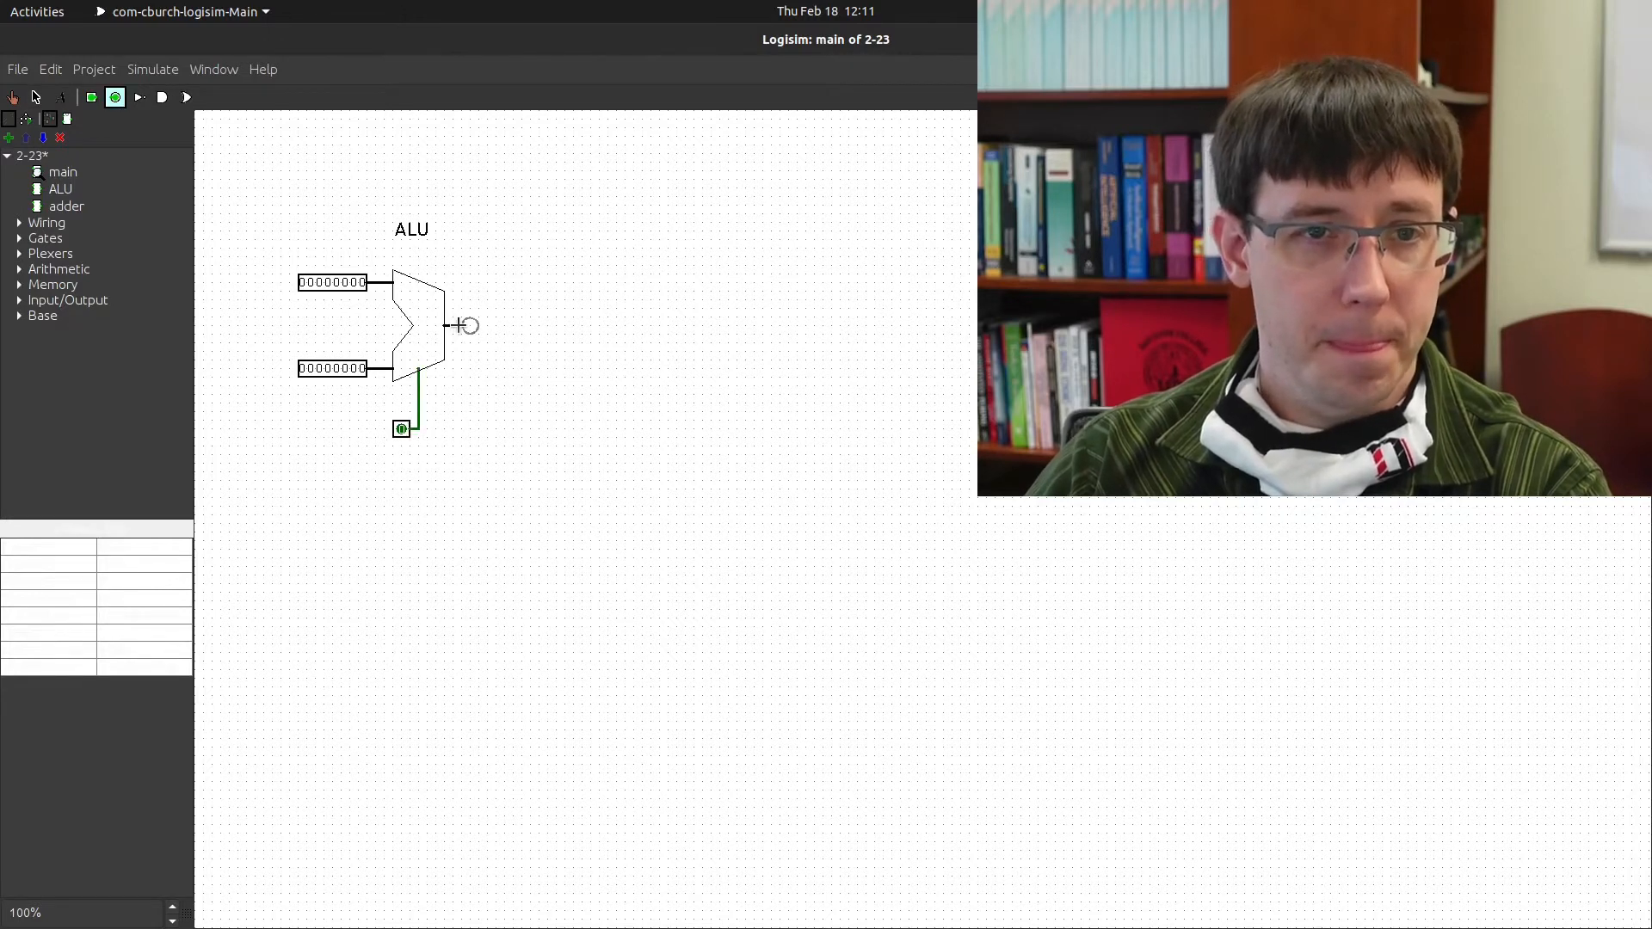
pyautogui.click(470, 325)
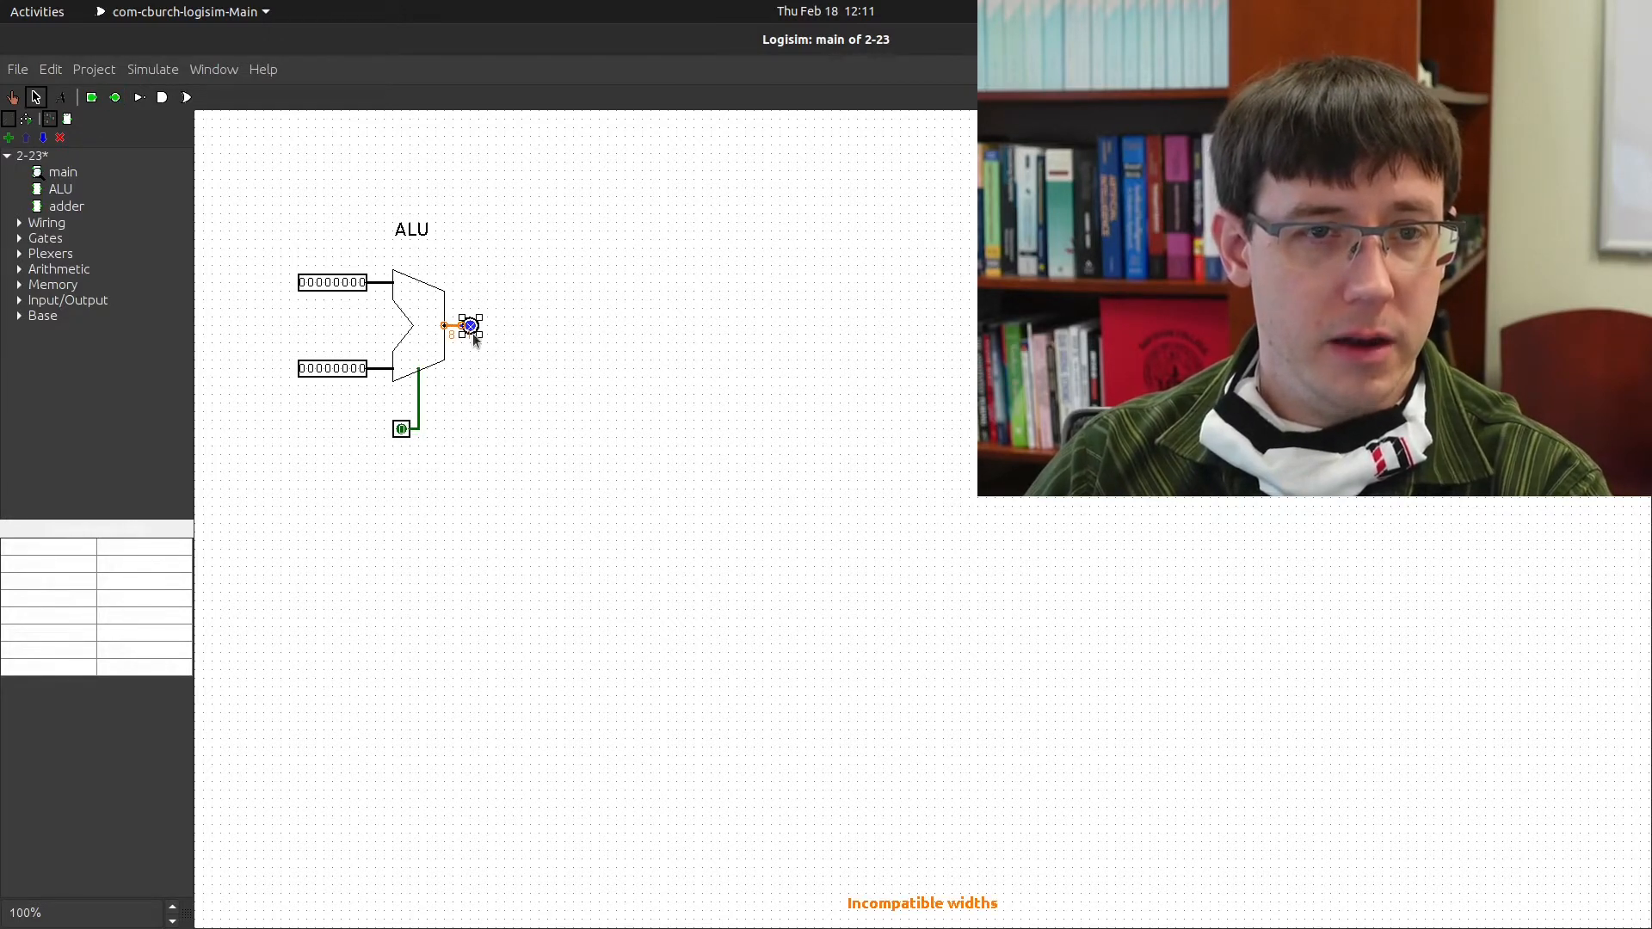
pyautogui.click(142, 581)
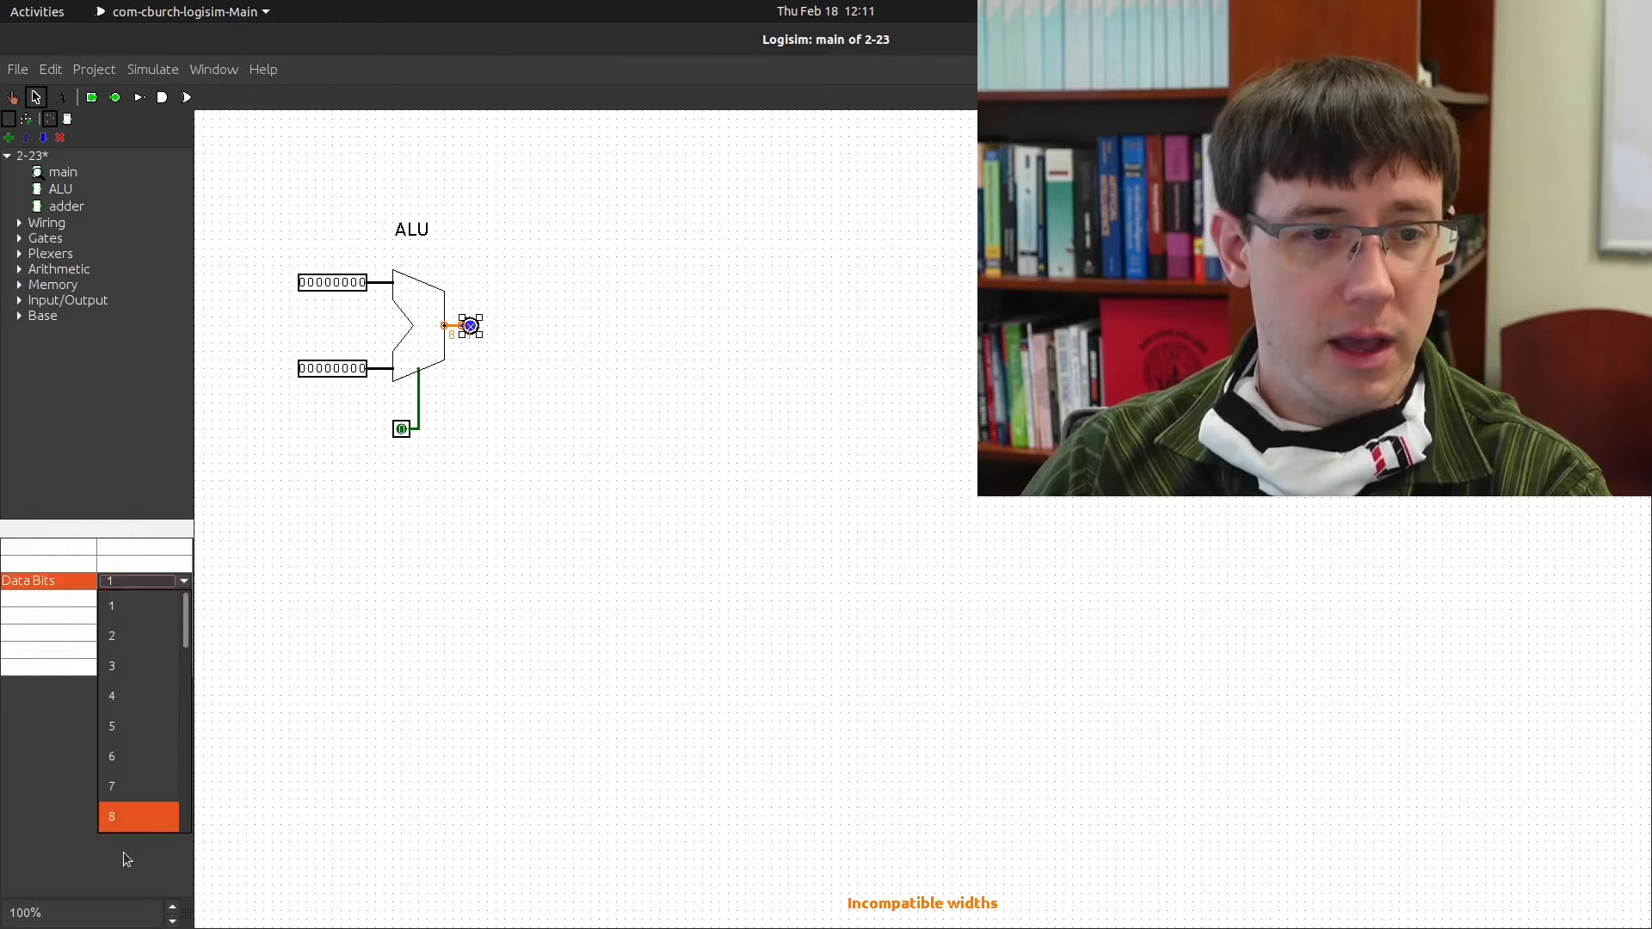
pyautogui.click(137, 813)
pyautogui.click(661, 526)
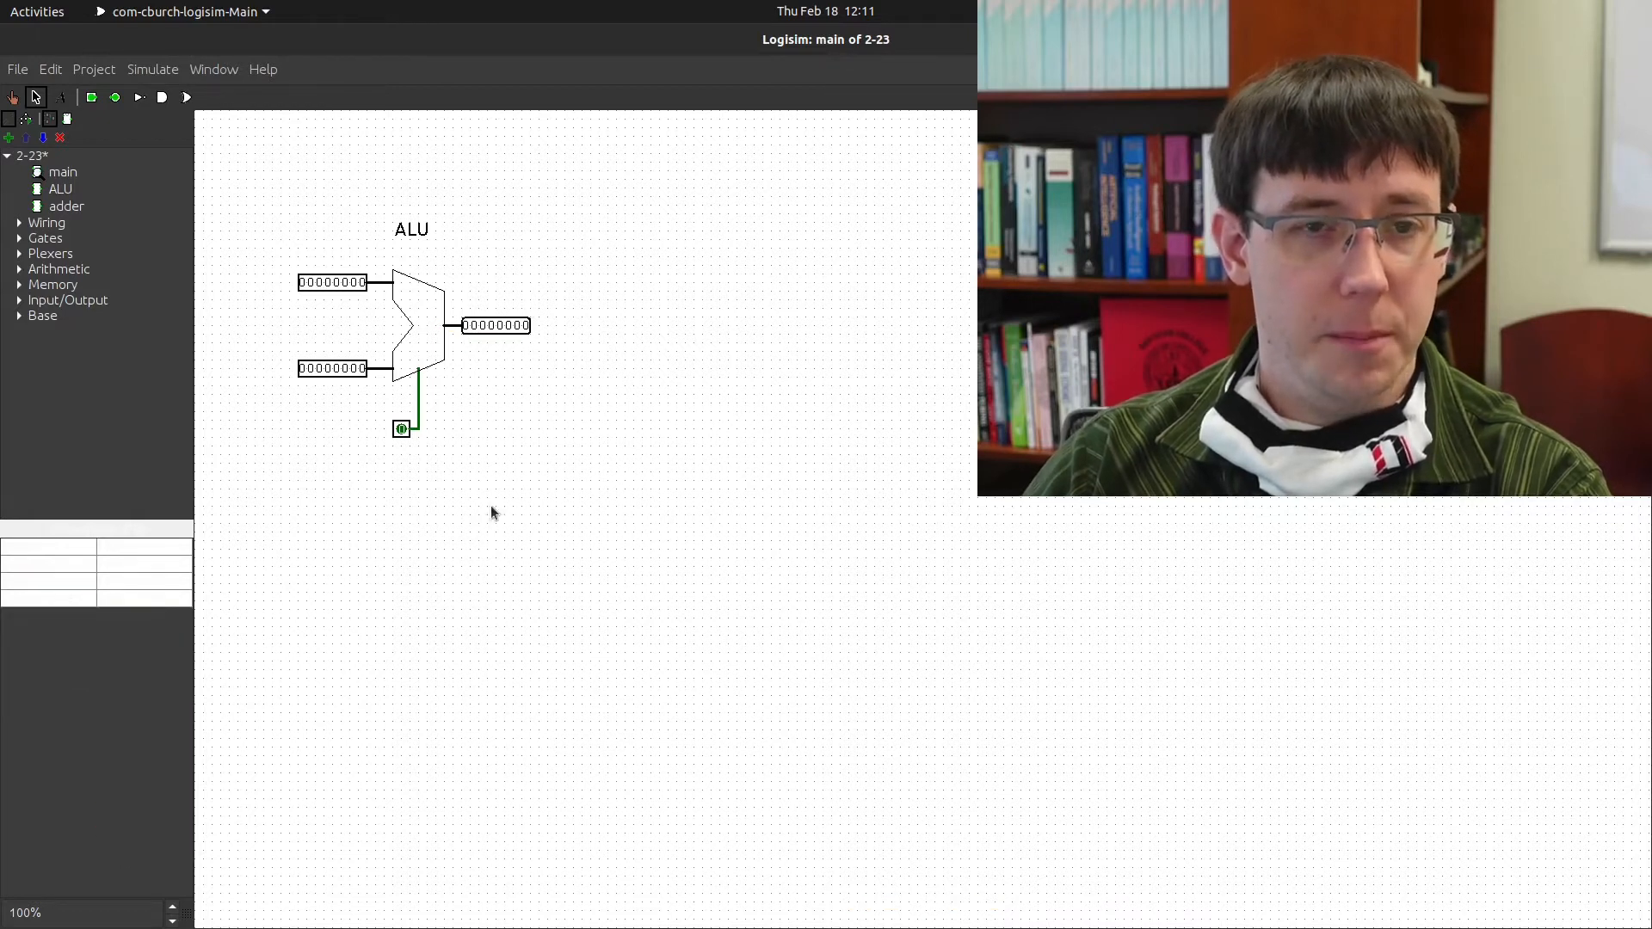
# Set the inputs to 00001110 and 00000111 and the control bit to 1, giving 00010101
pyautogui.click(13, 97)
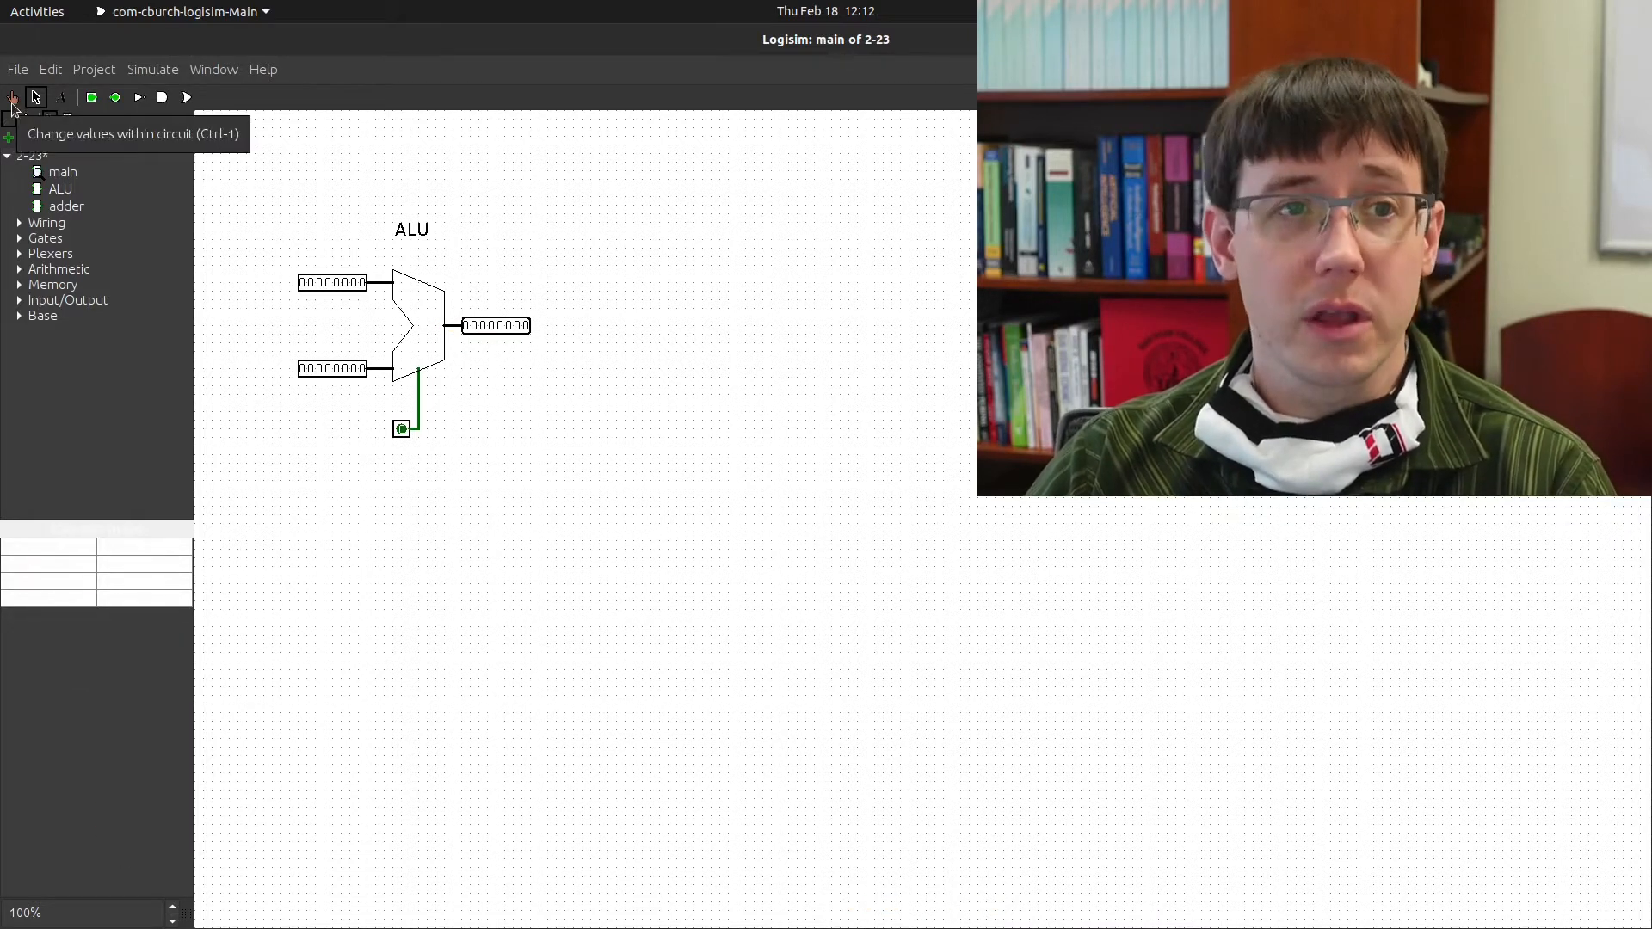
pyautogui.click(336, 282)
pyautogui.click(345, 282)
pyautogui.click(353, 282)
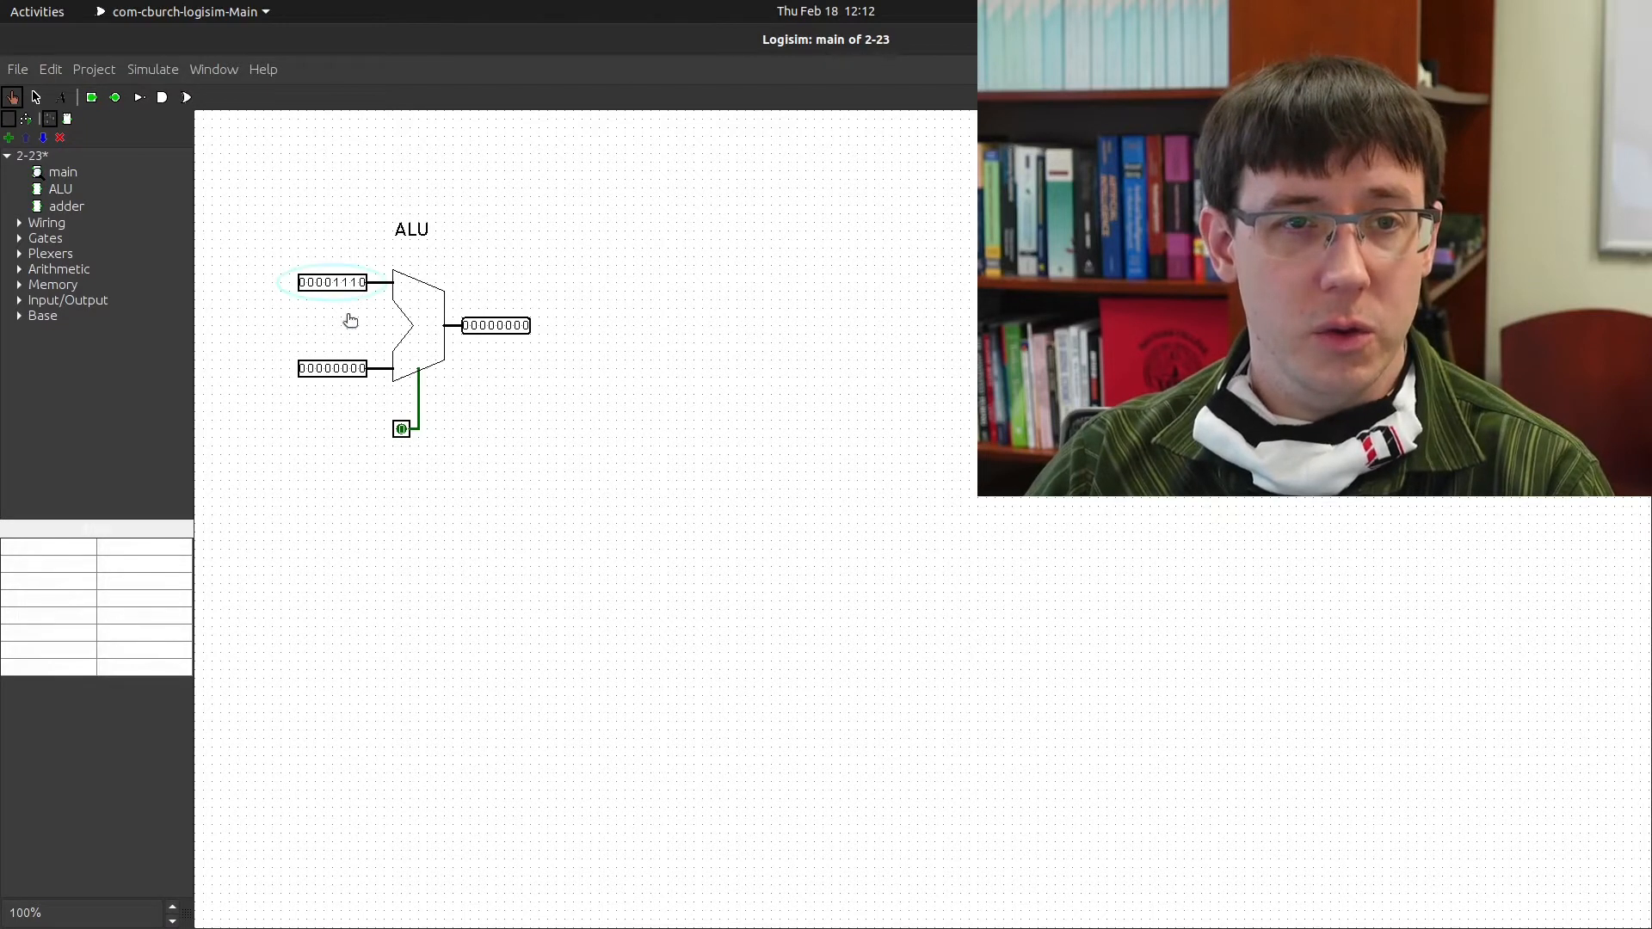
pyautogui.click(345, 369)
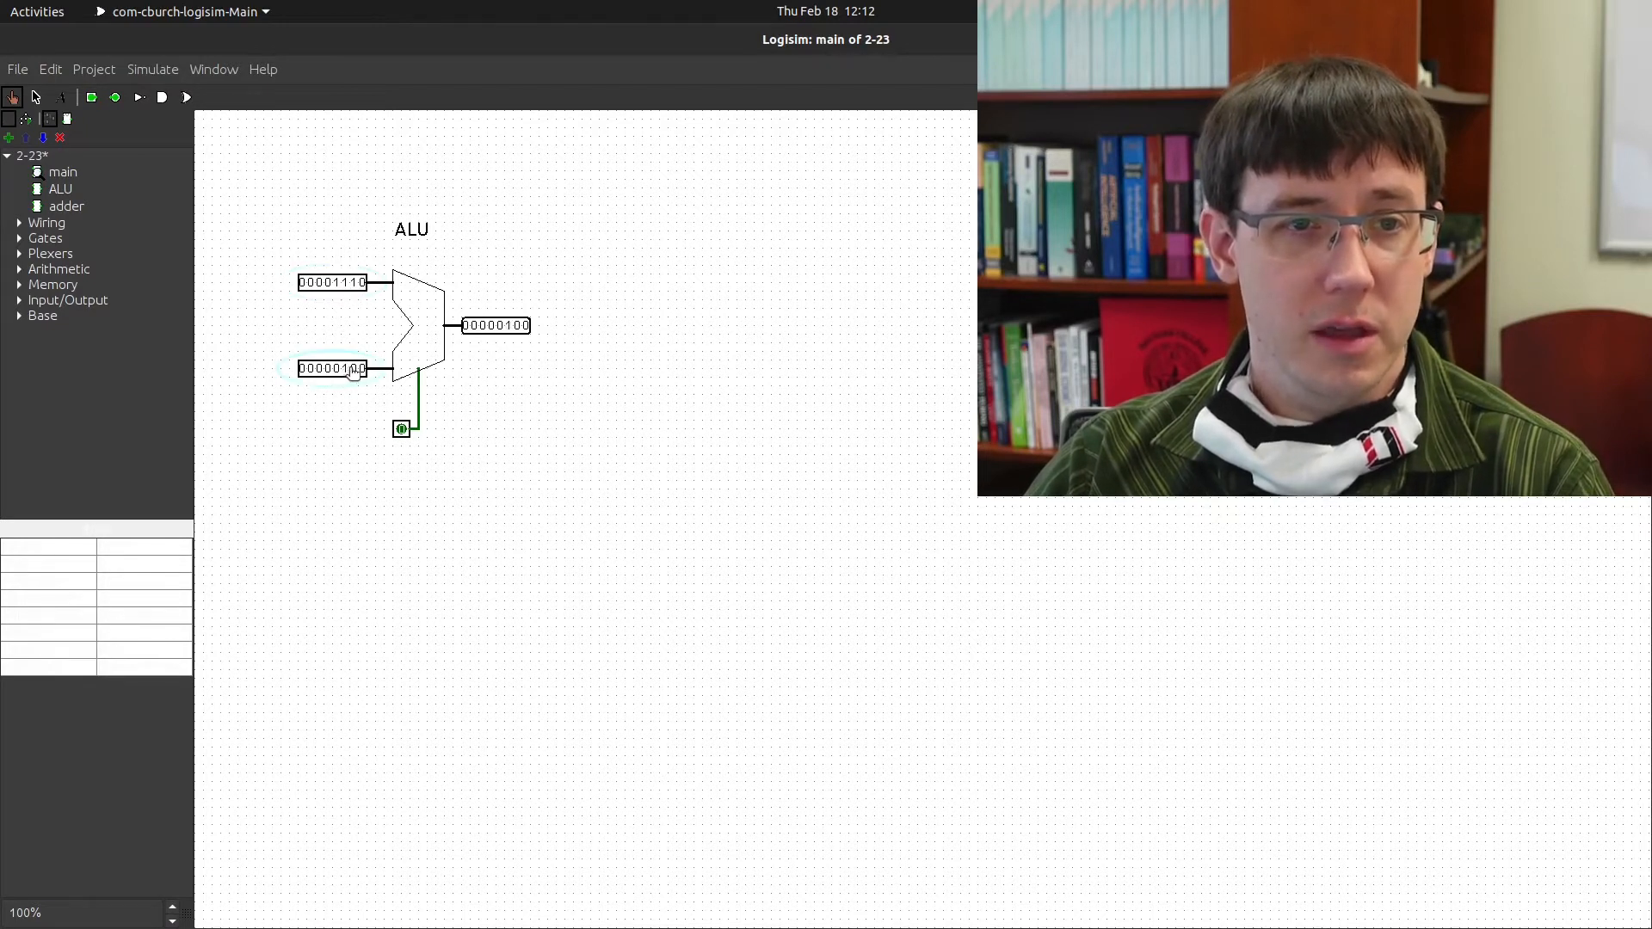
pyautogui.click(354, 368)
pyautogui.click(362, 368)
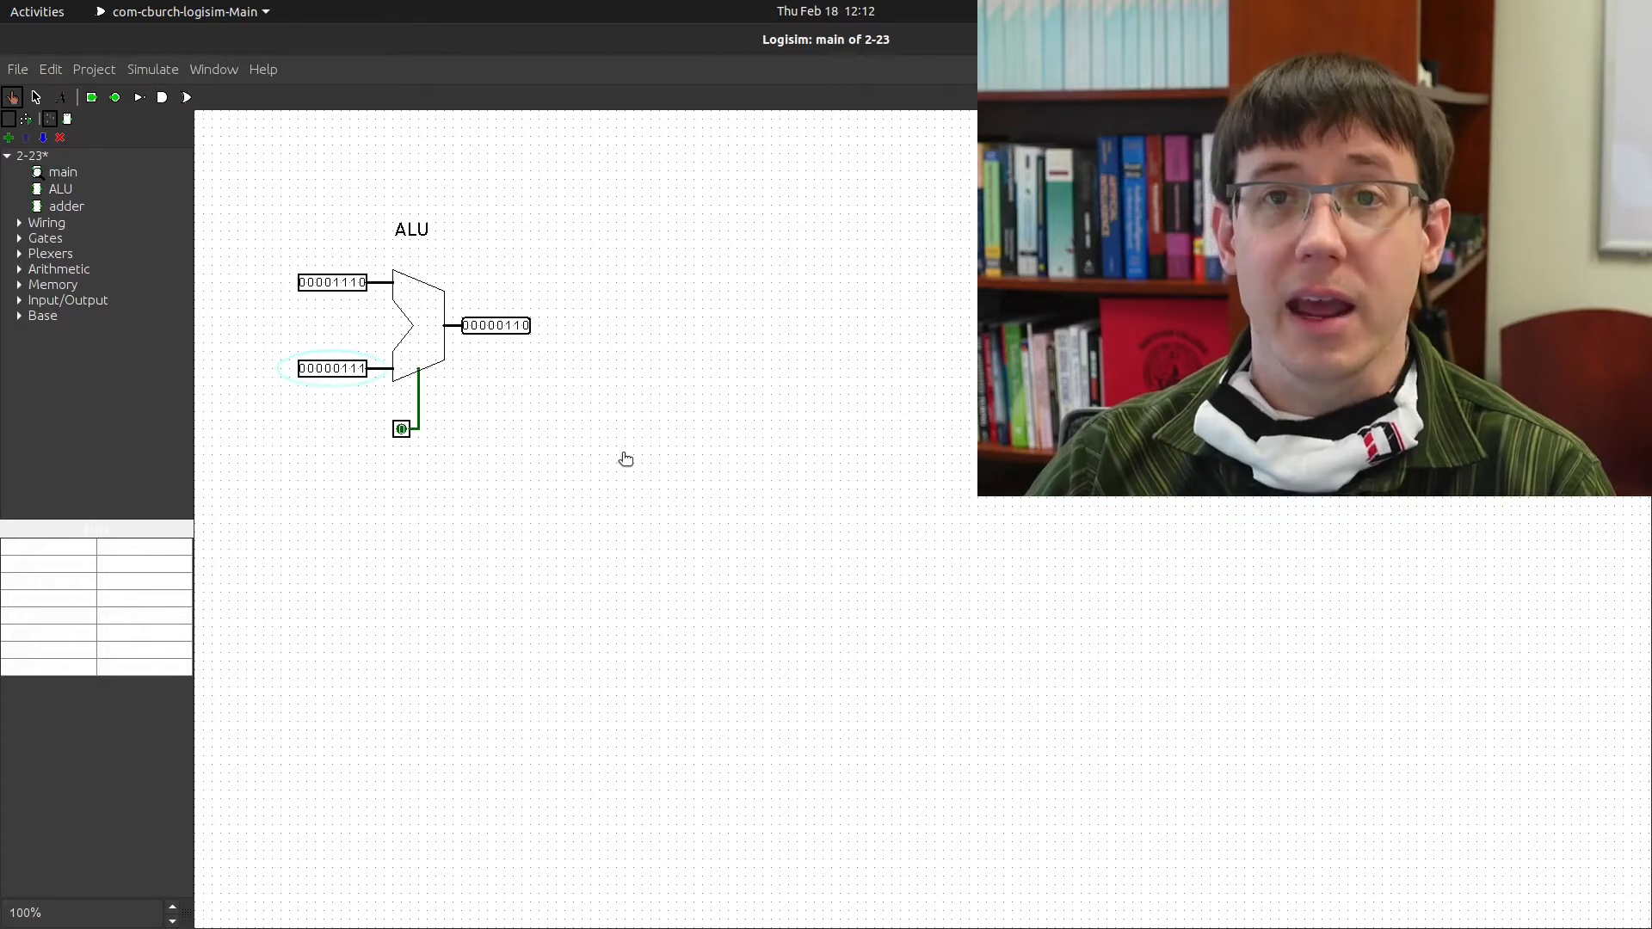
pyautogui.click(402, 430)
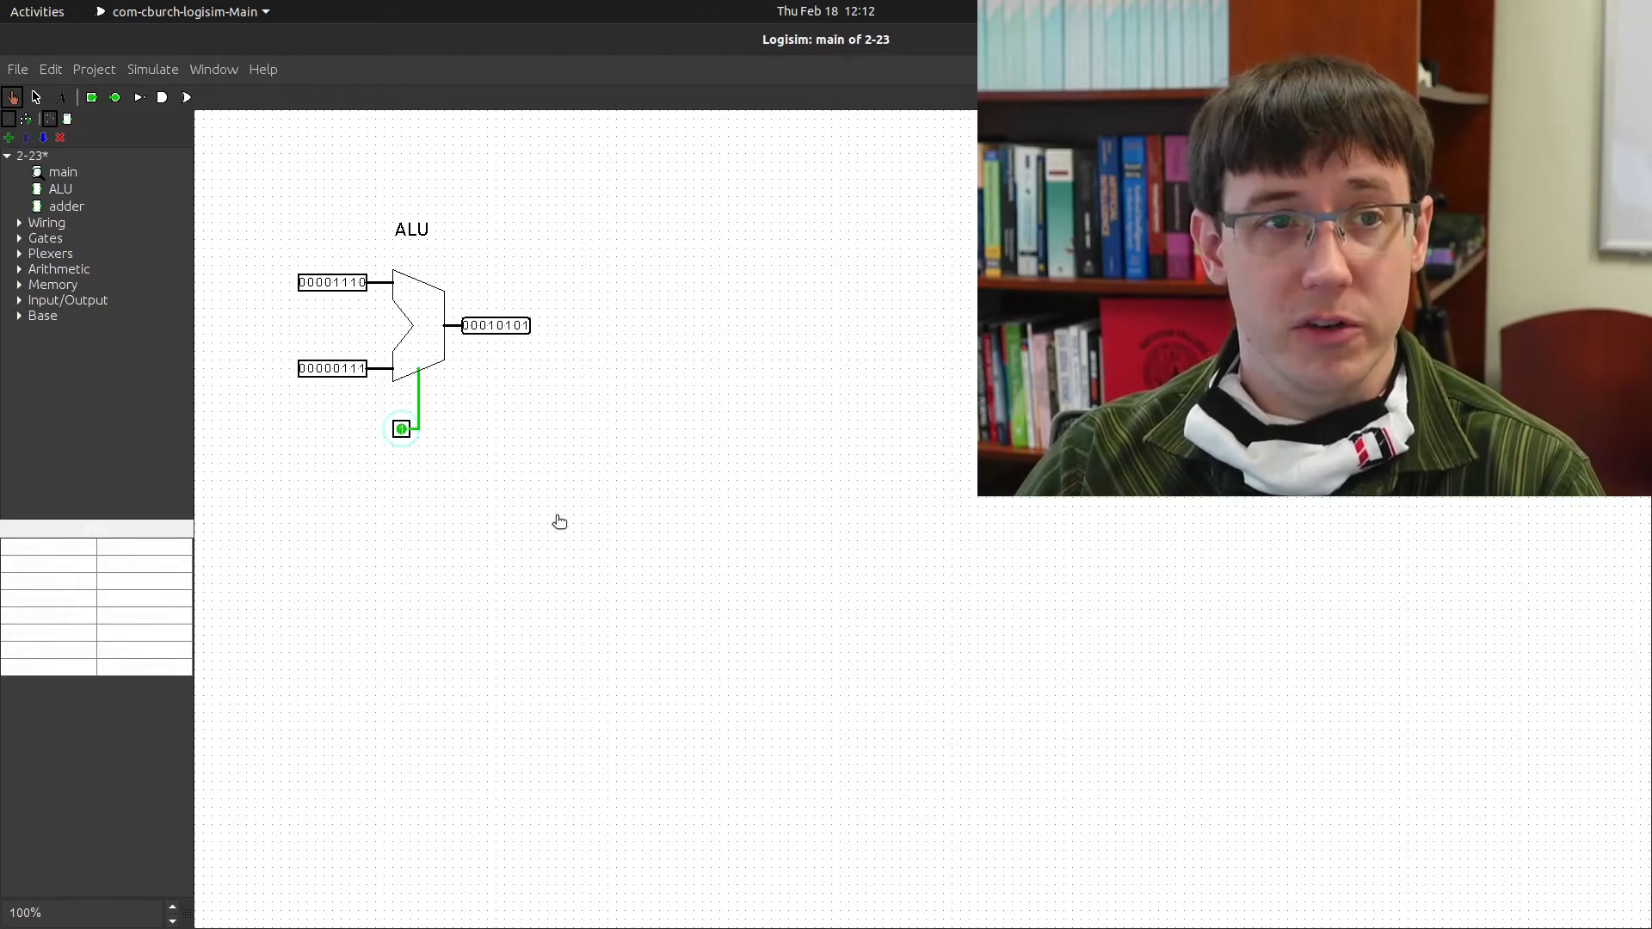
pyautogui.doubleClick(60, 189)
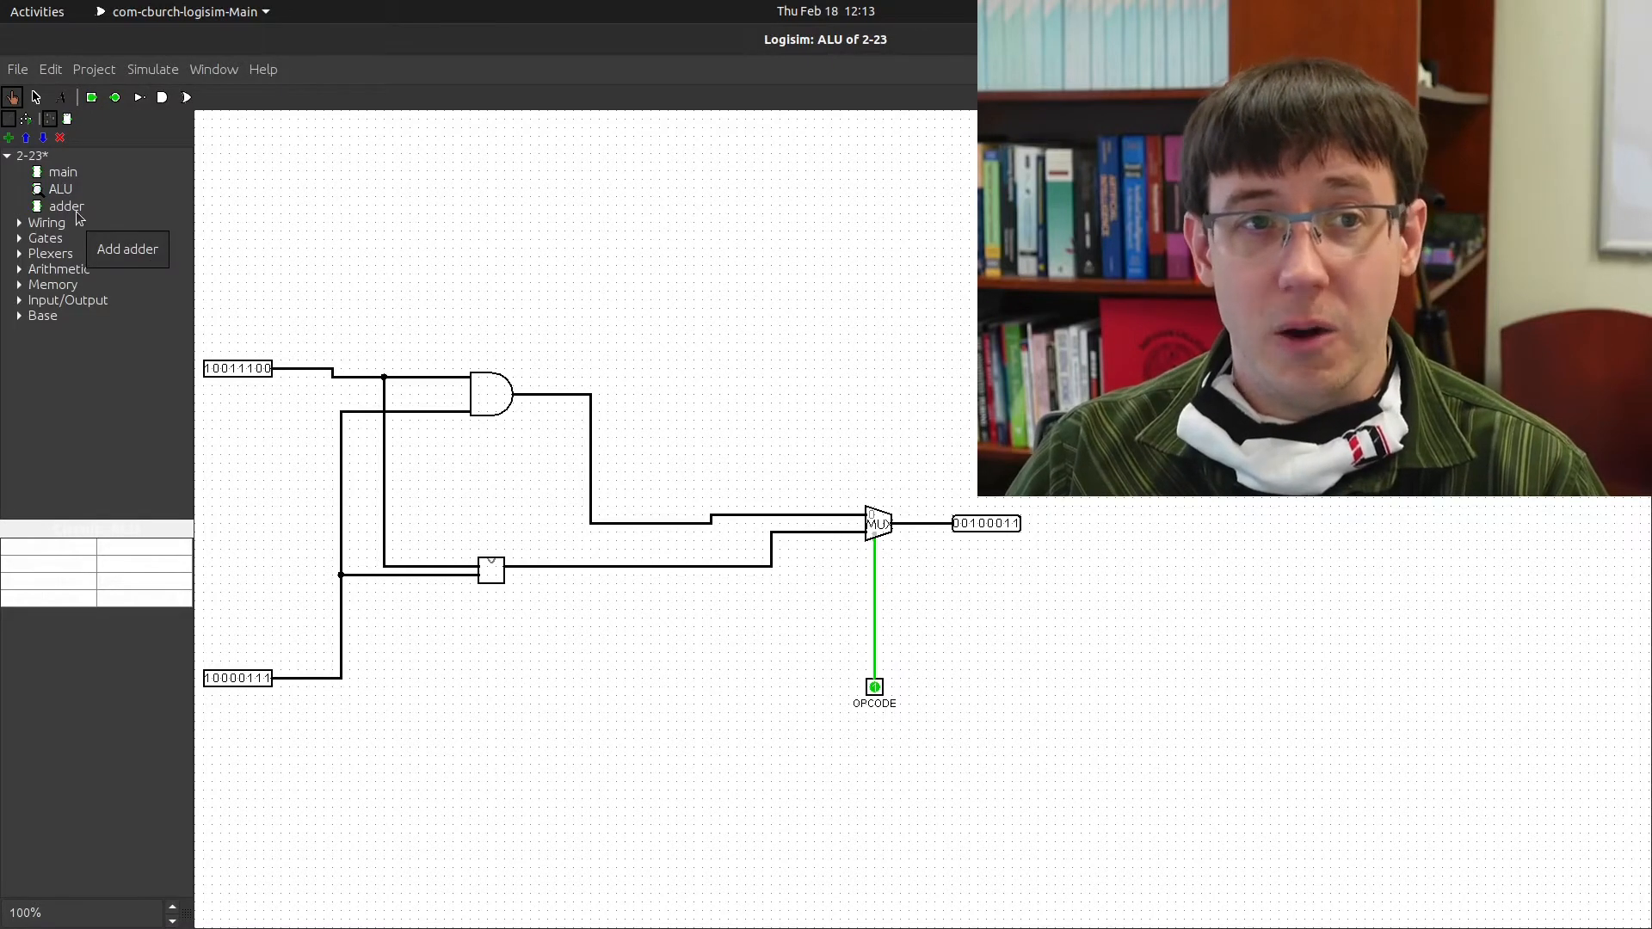
# Open 'adder' from the 2-23 project's explorer tree for editing
pyautogui.doubleClick(78, 215)
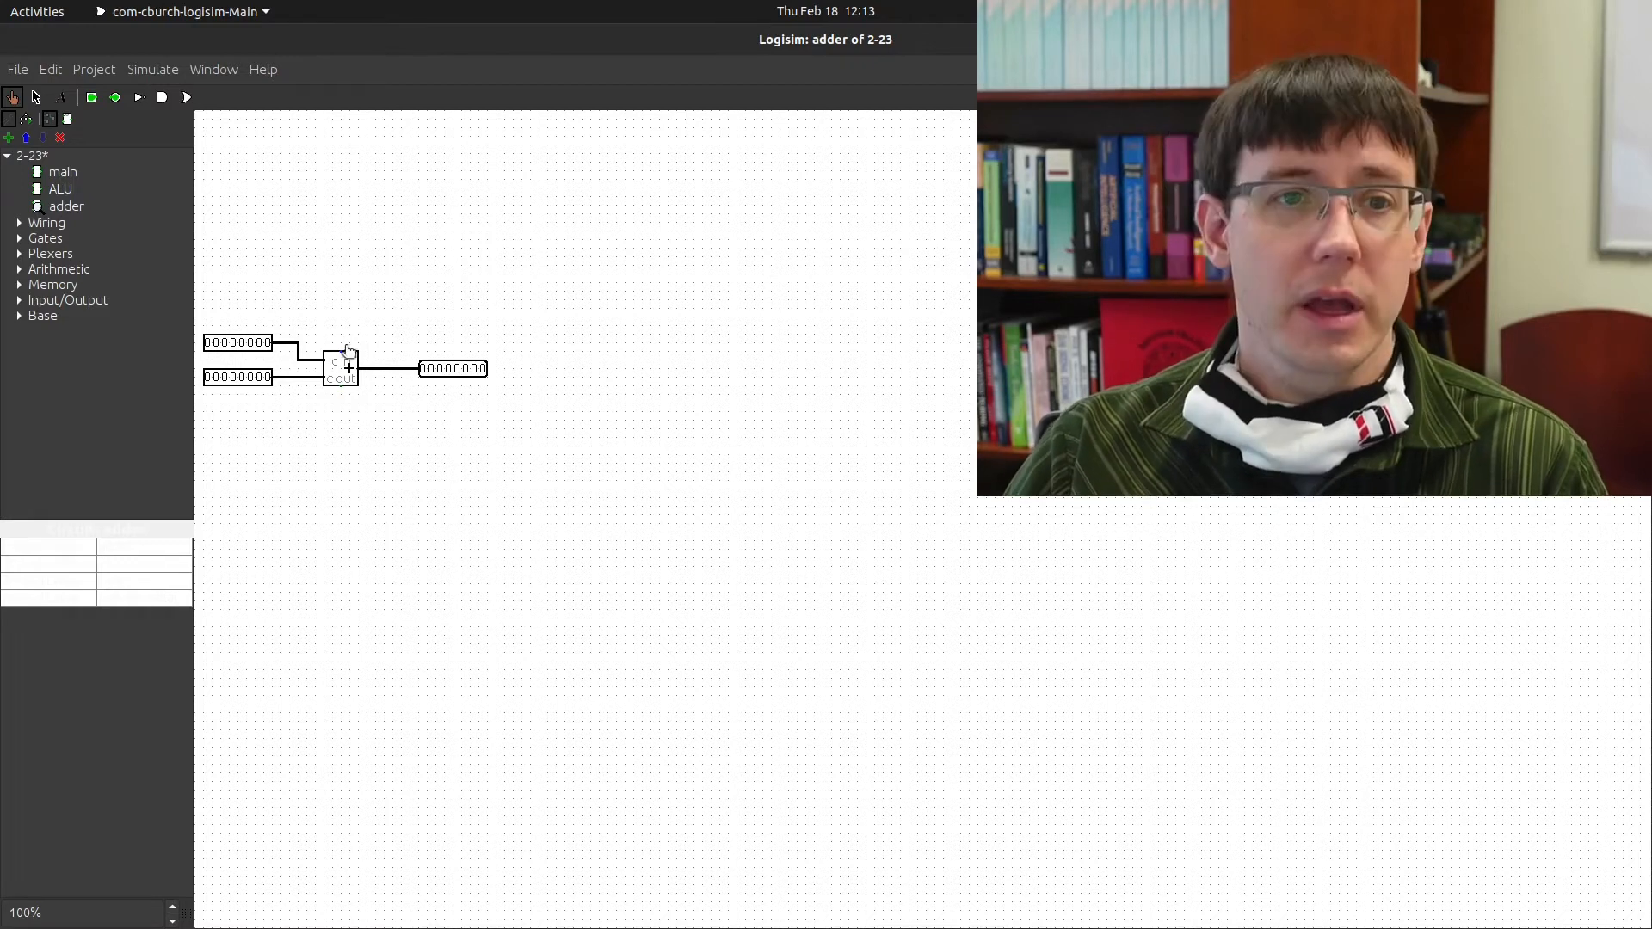
# Delete the built-in Adder component from the adder circuit
pyautogui.click(40, 100)
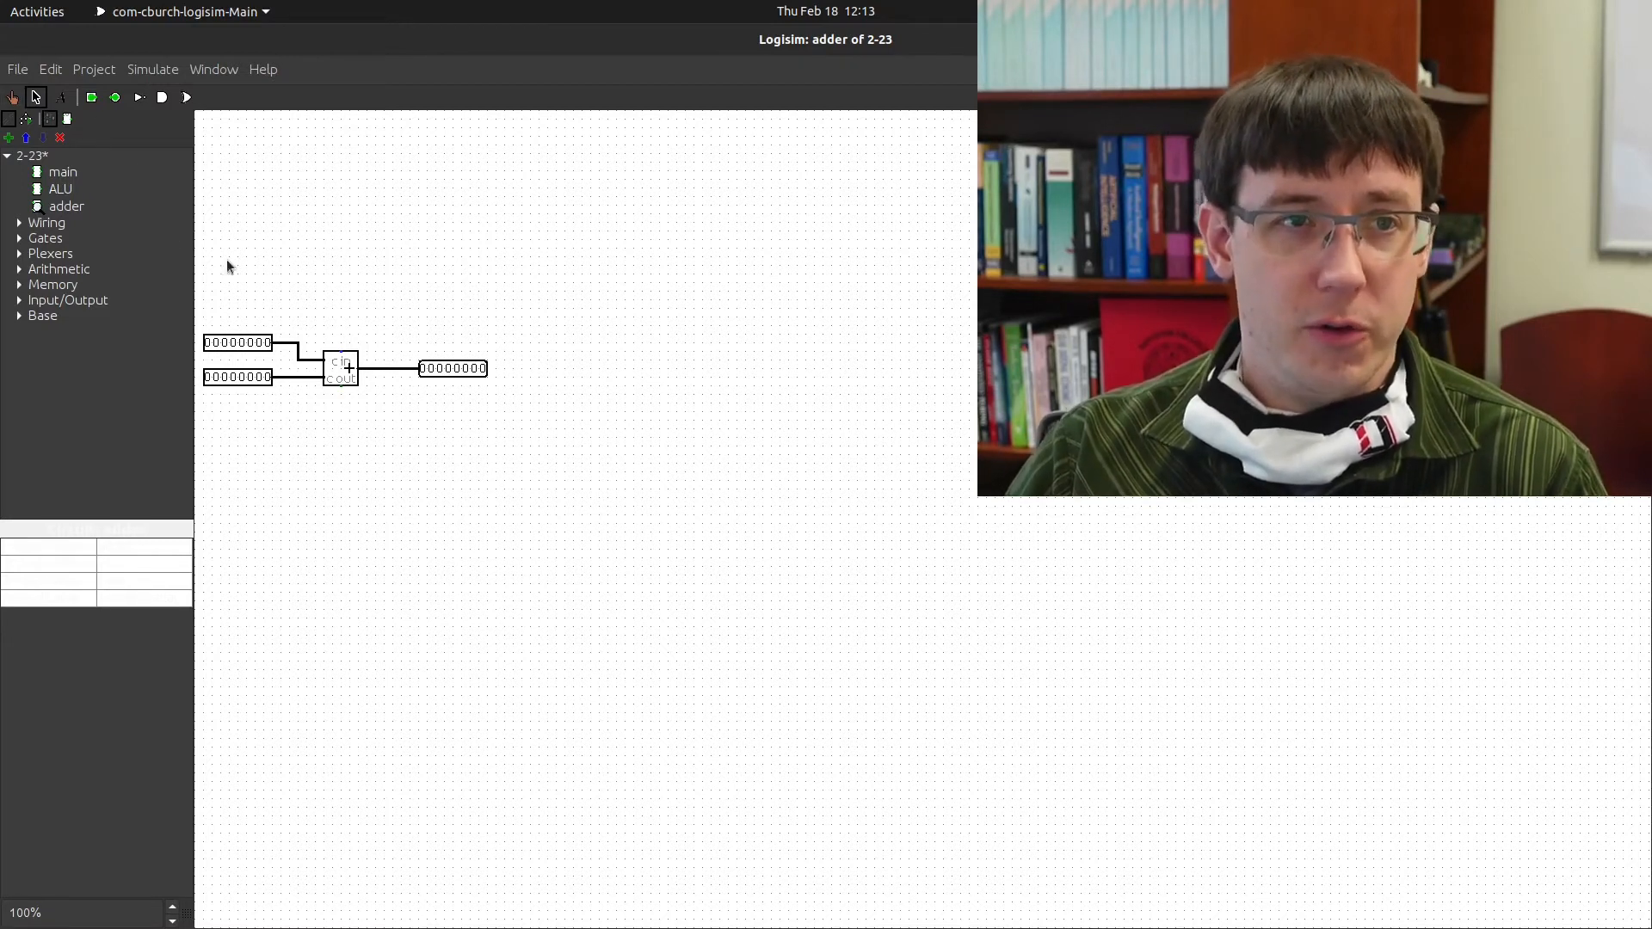
pyautogui.click(344, 356)
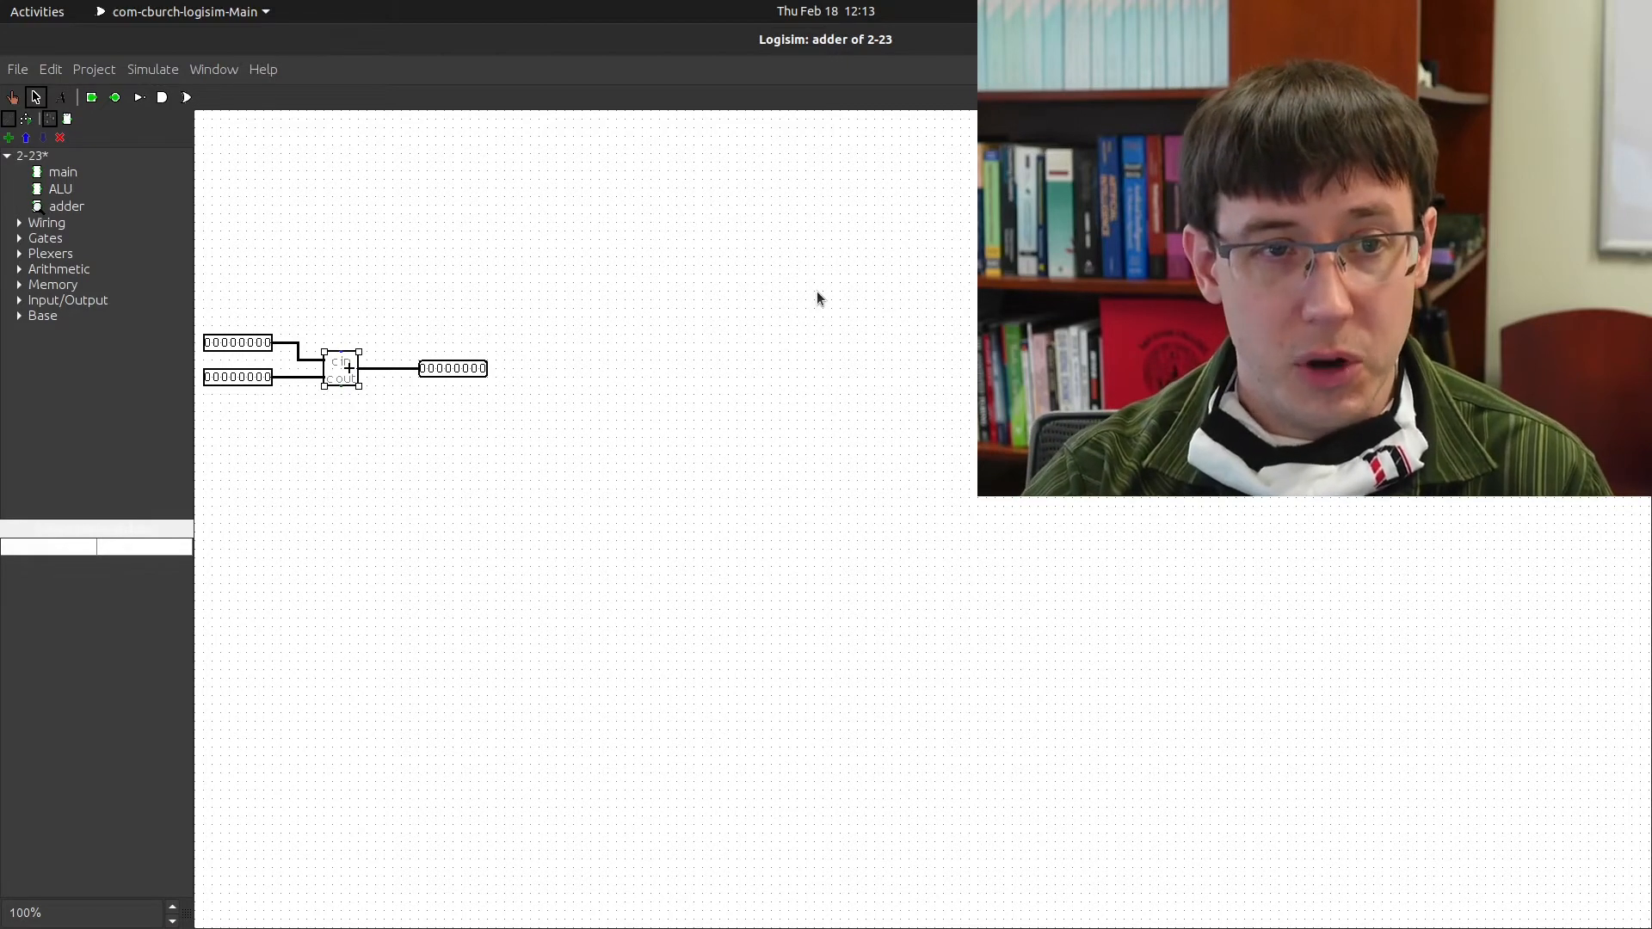
pyautogui.press('Delete')
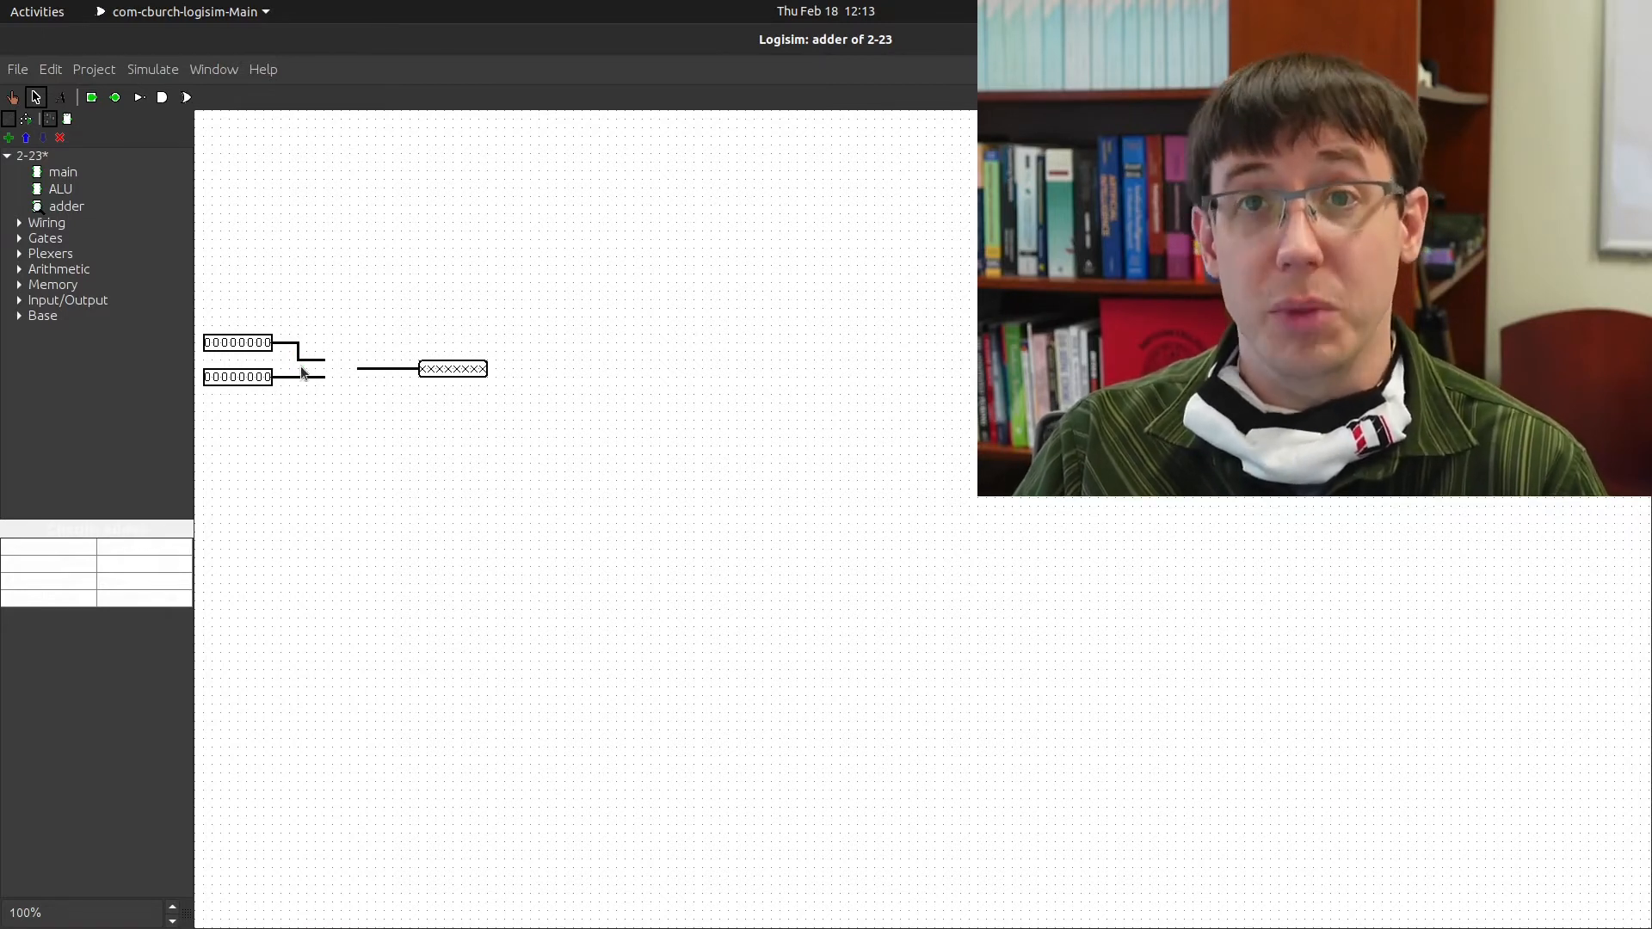
# Move the output pin further right and the second input pin lower down
pyautogui.moveTo(379, 368); pyautogui.dragTo(579, 377)
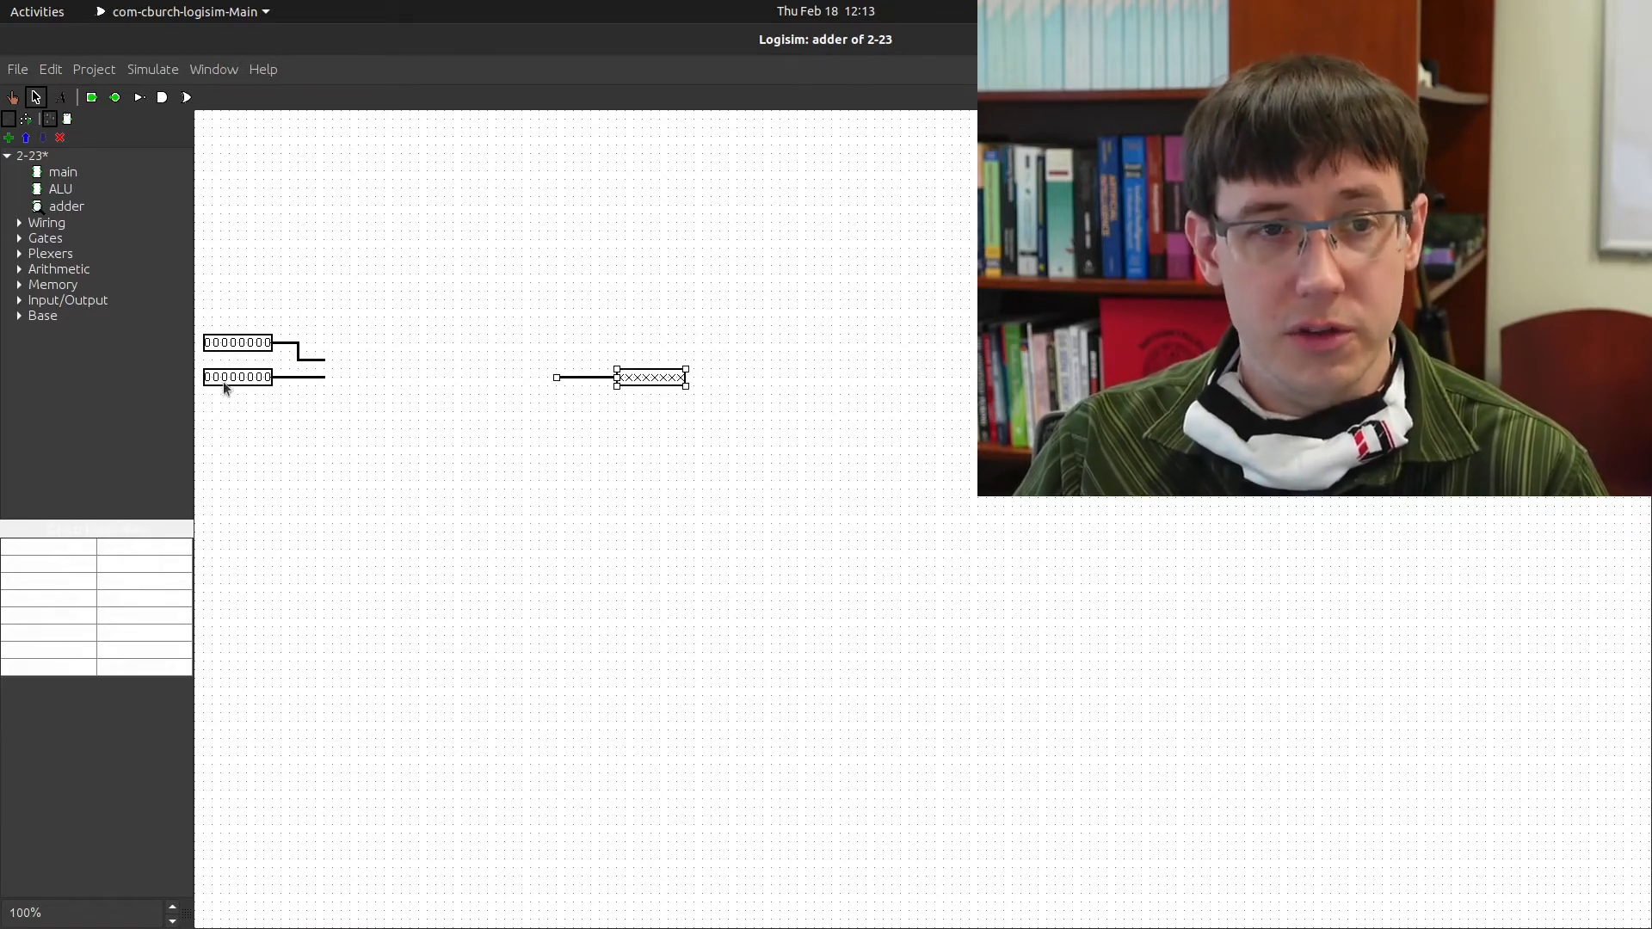
pyautogui.moveTo(198, 368); pyautogui.dragTo(383, 437)
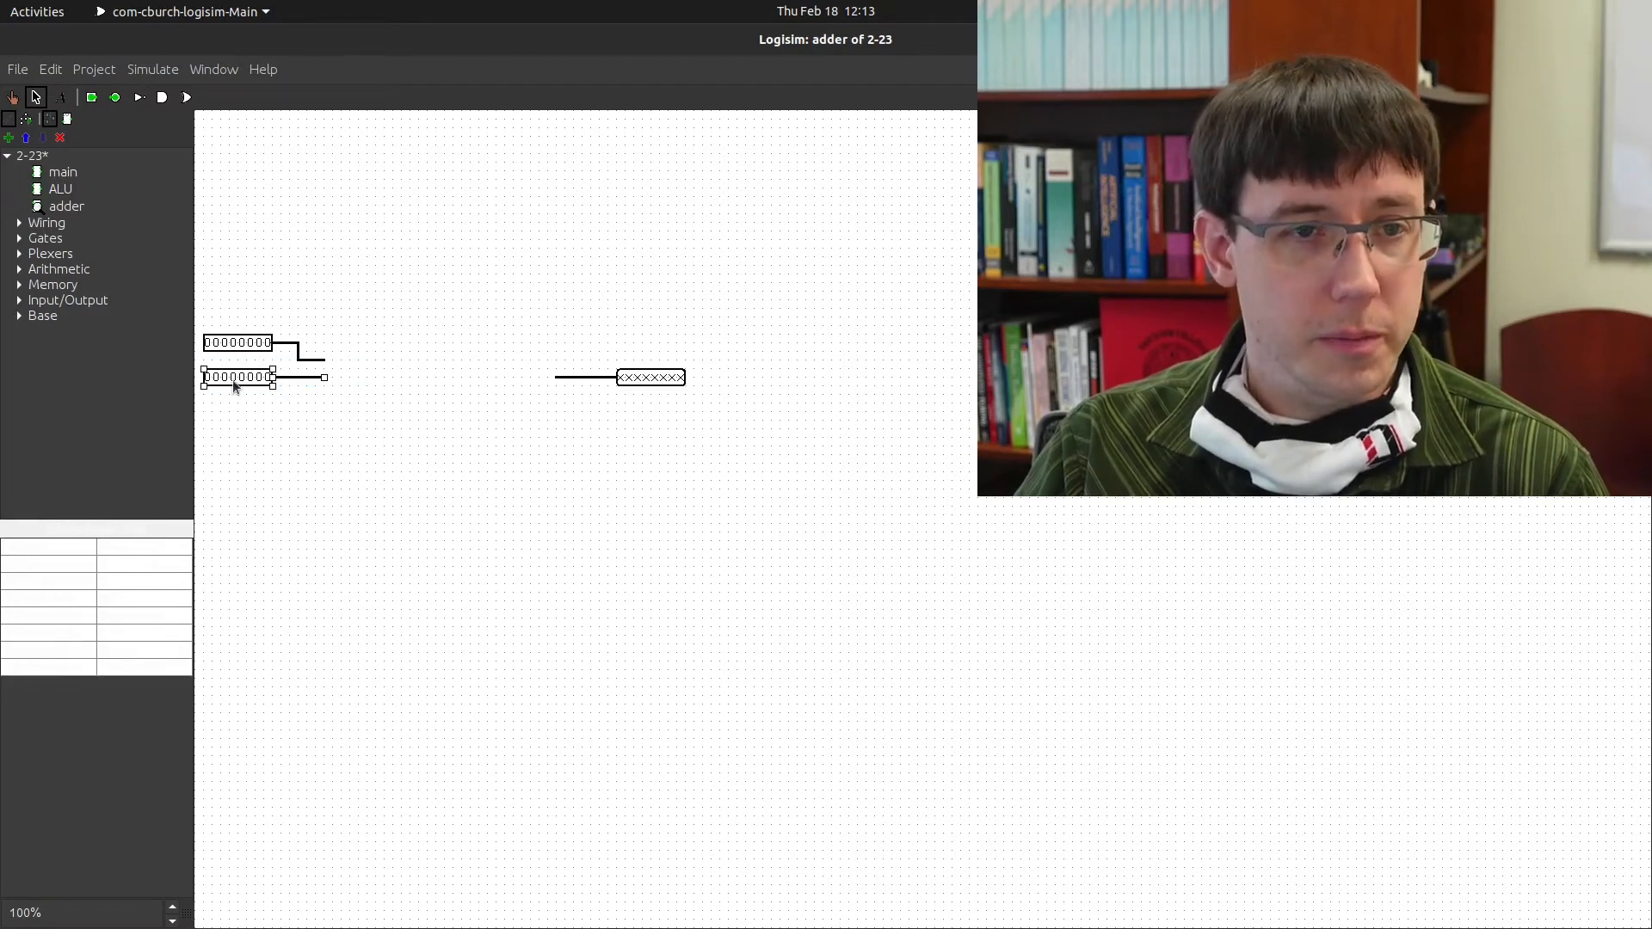
pyautogui.moveTo(232, 380); pyautogui.dragTo(237, 517)
pyautogui.click(286, 476)
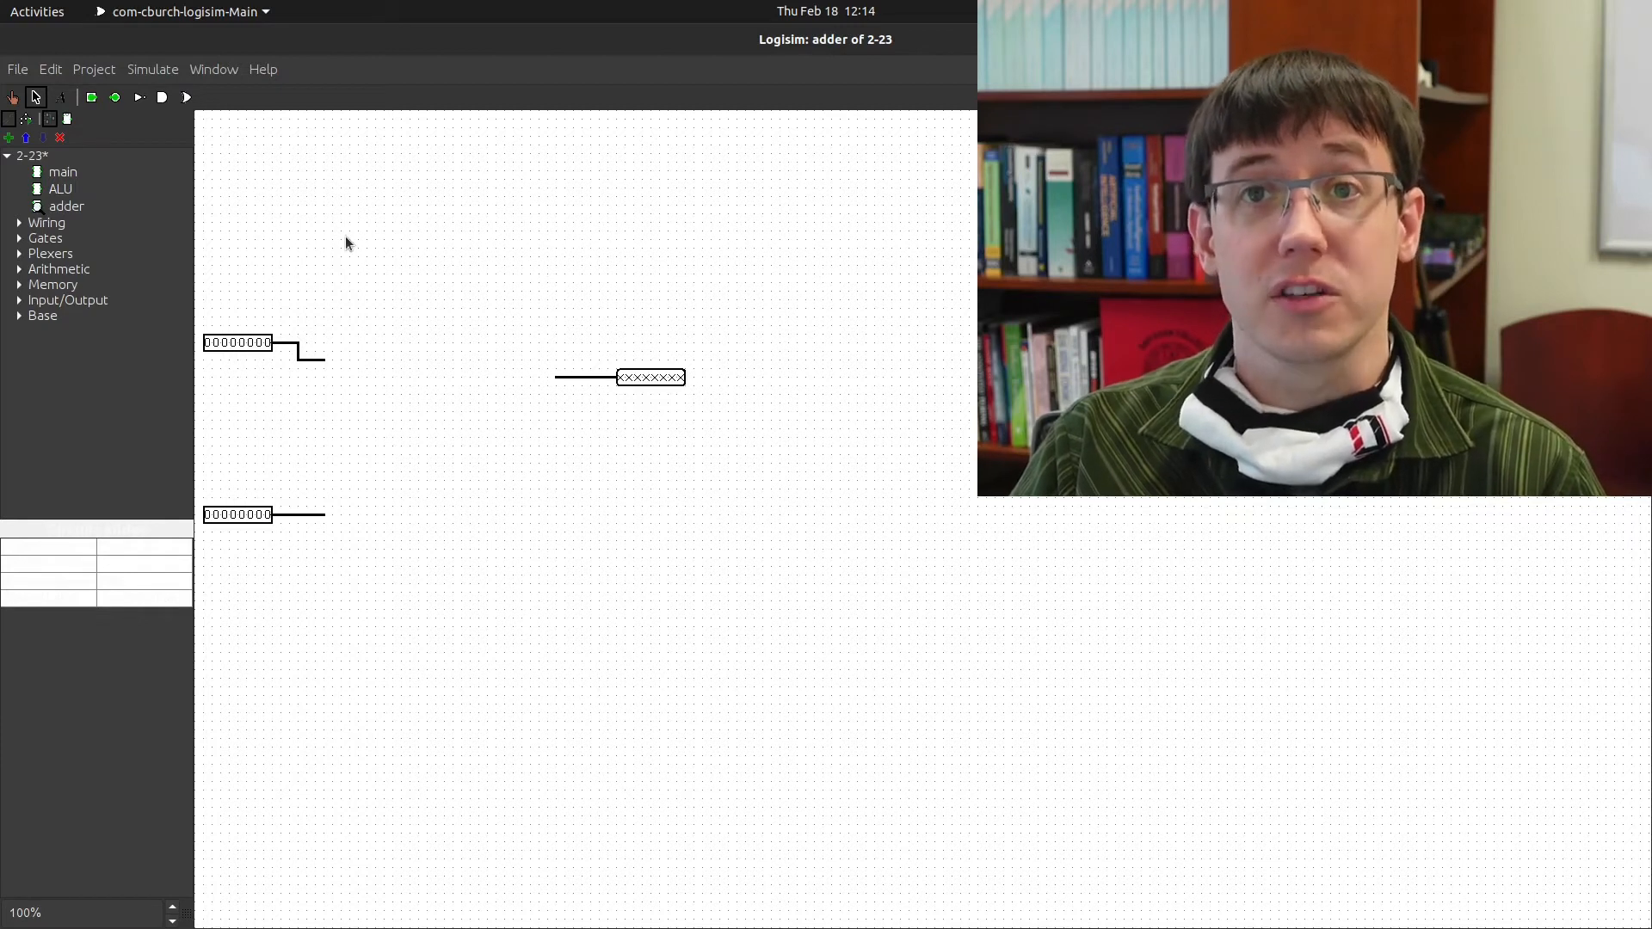
# Place a Wiring splitter between the two input pins
pyautogui.click(18, 225)
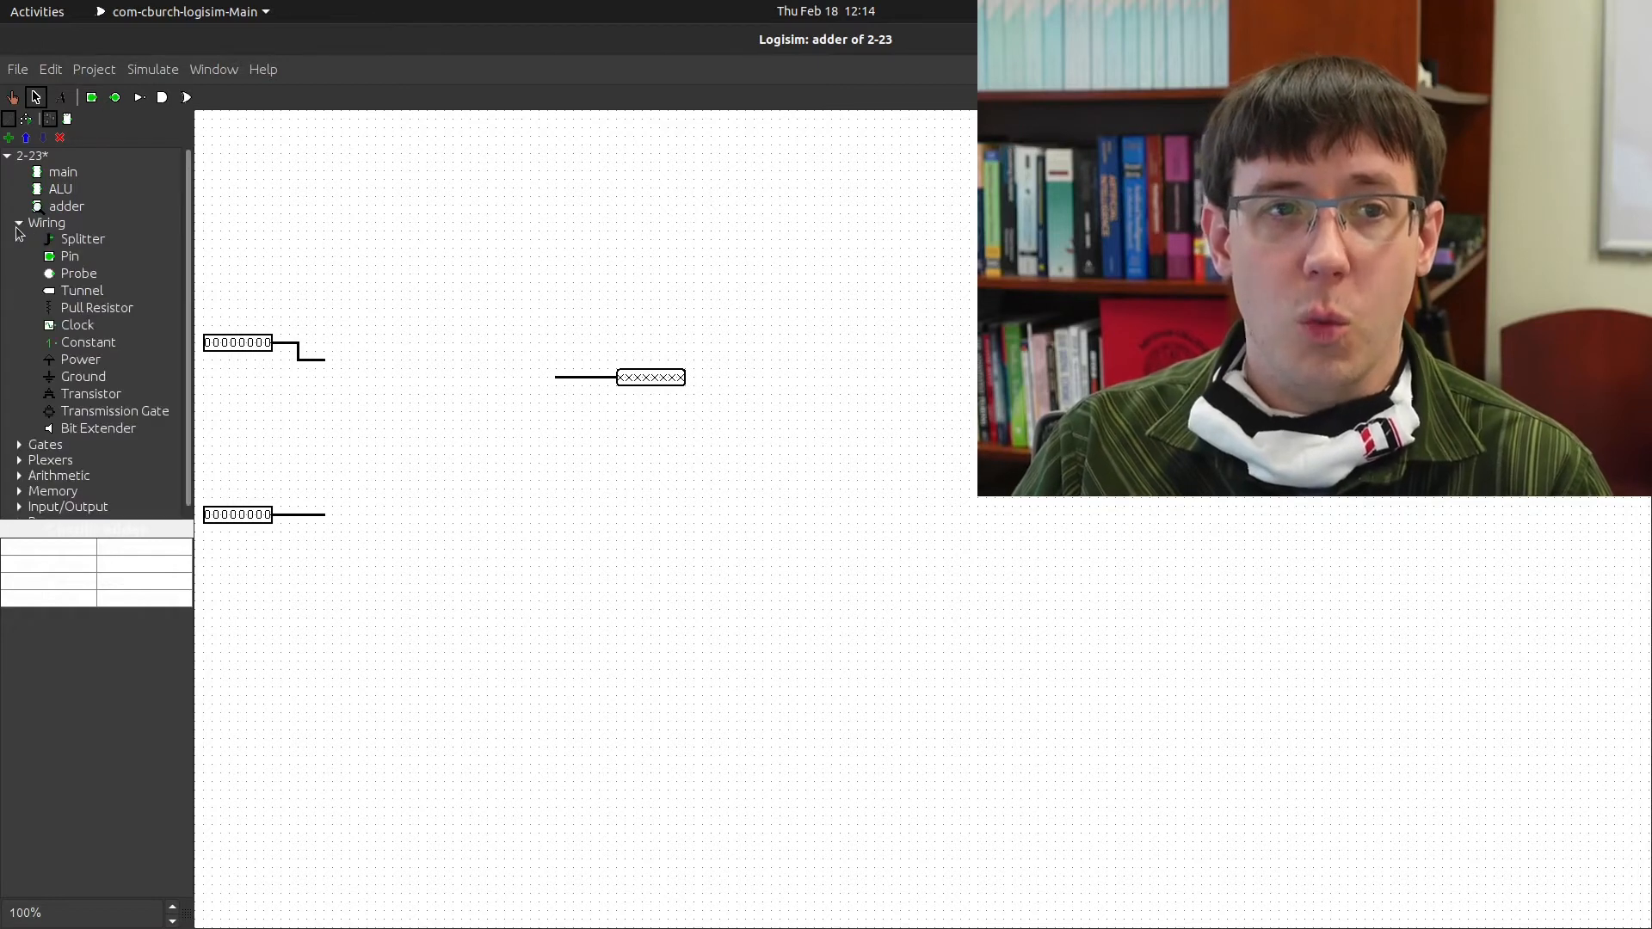
pyautogui.click(82, 238)
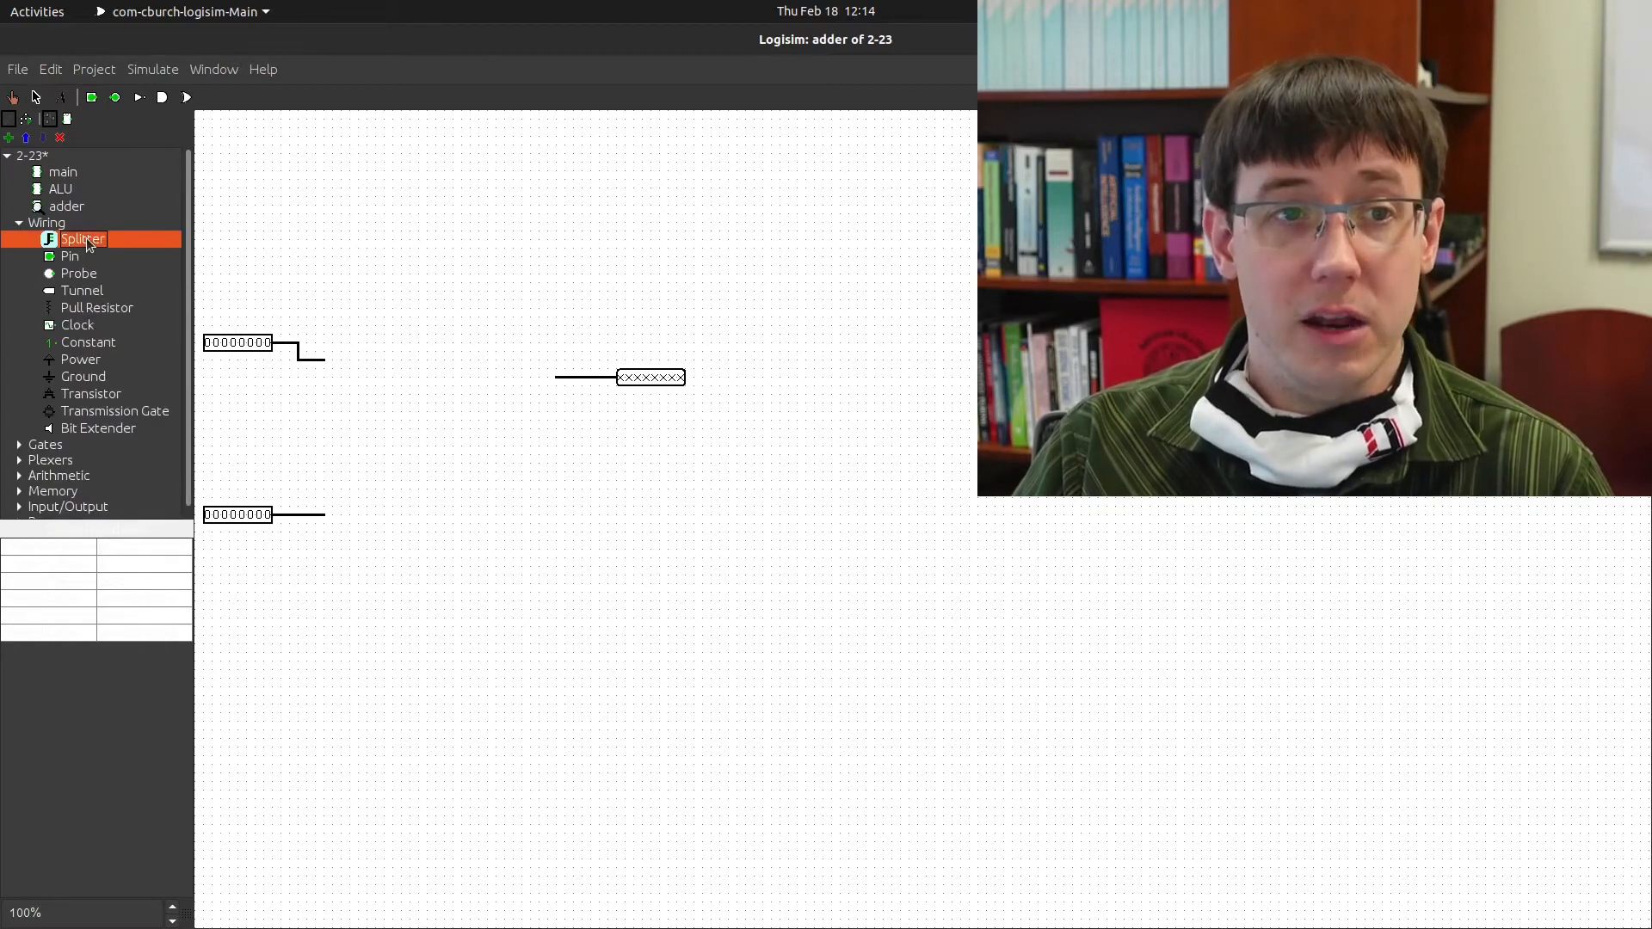
pyautogui.click(377, 468)
pyautogui.click(162, 565)
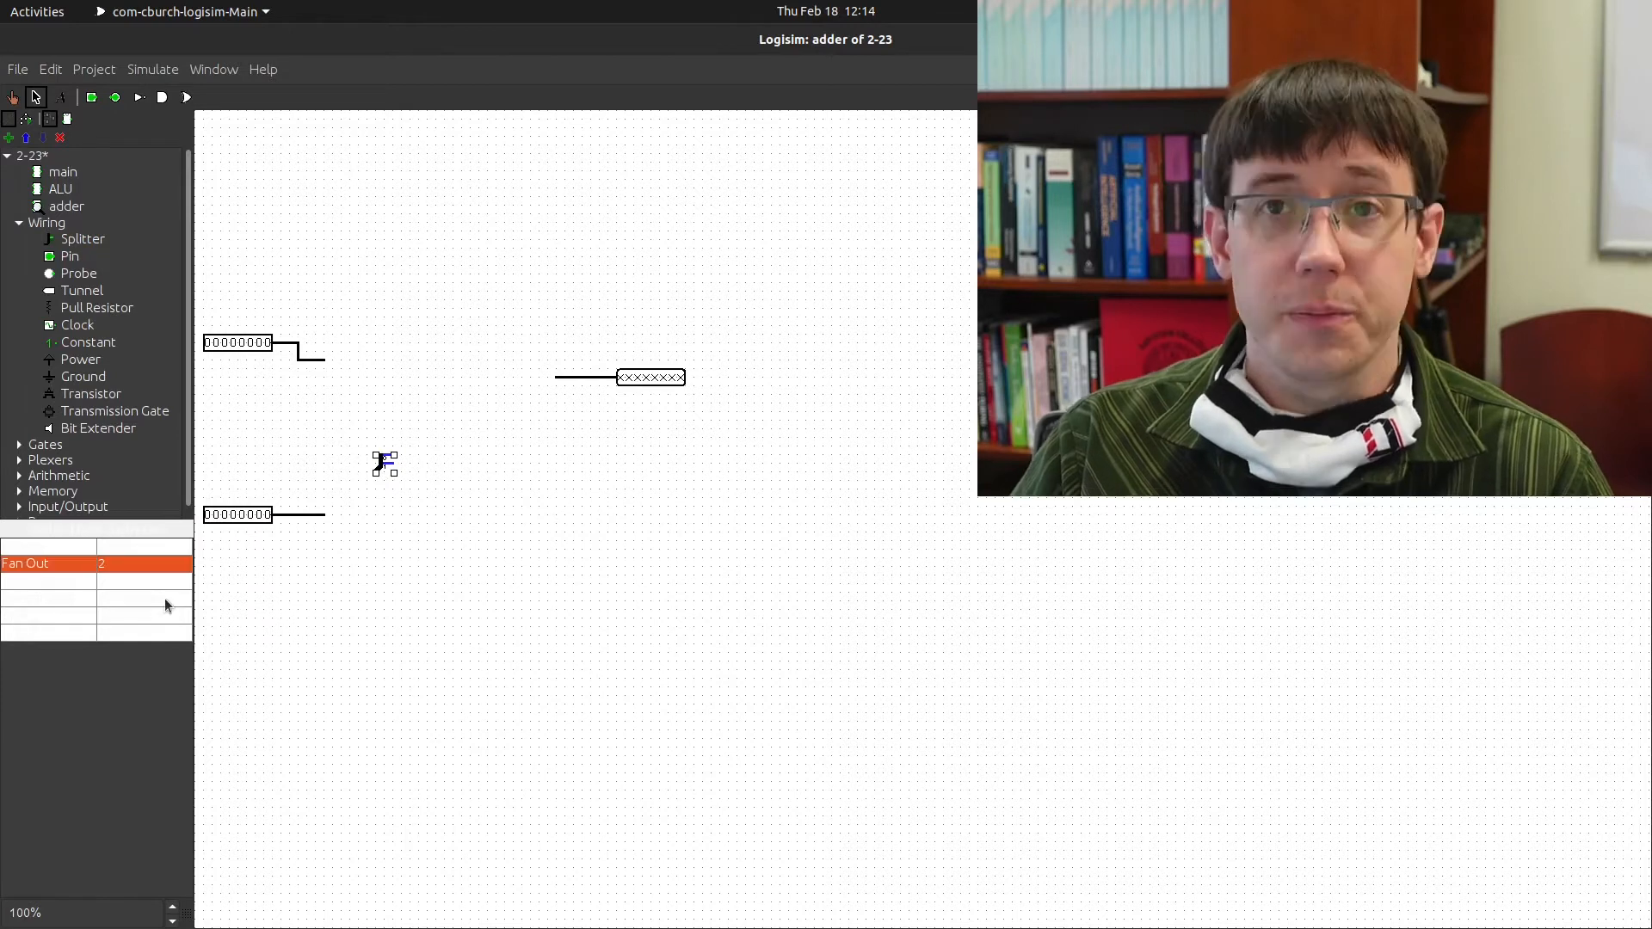
pyautogui.click(54, 582)
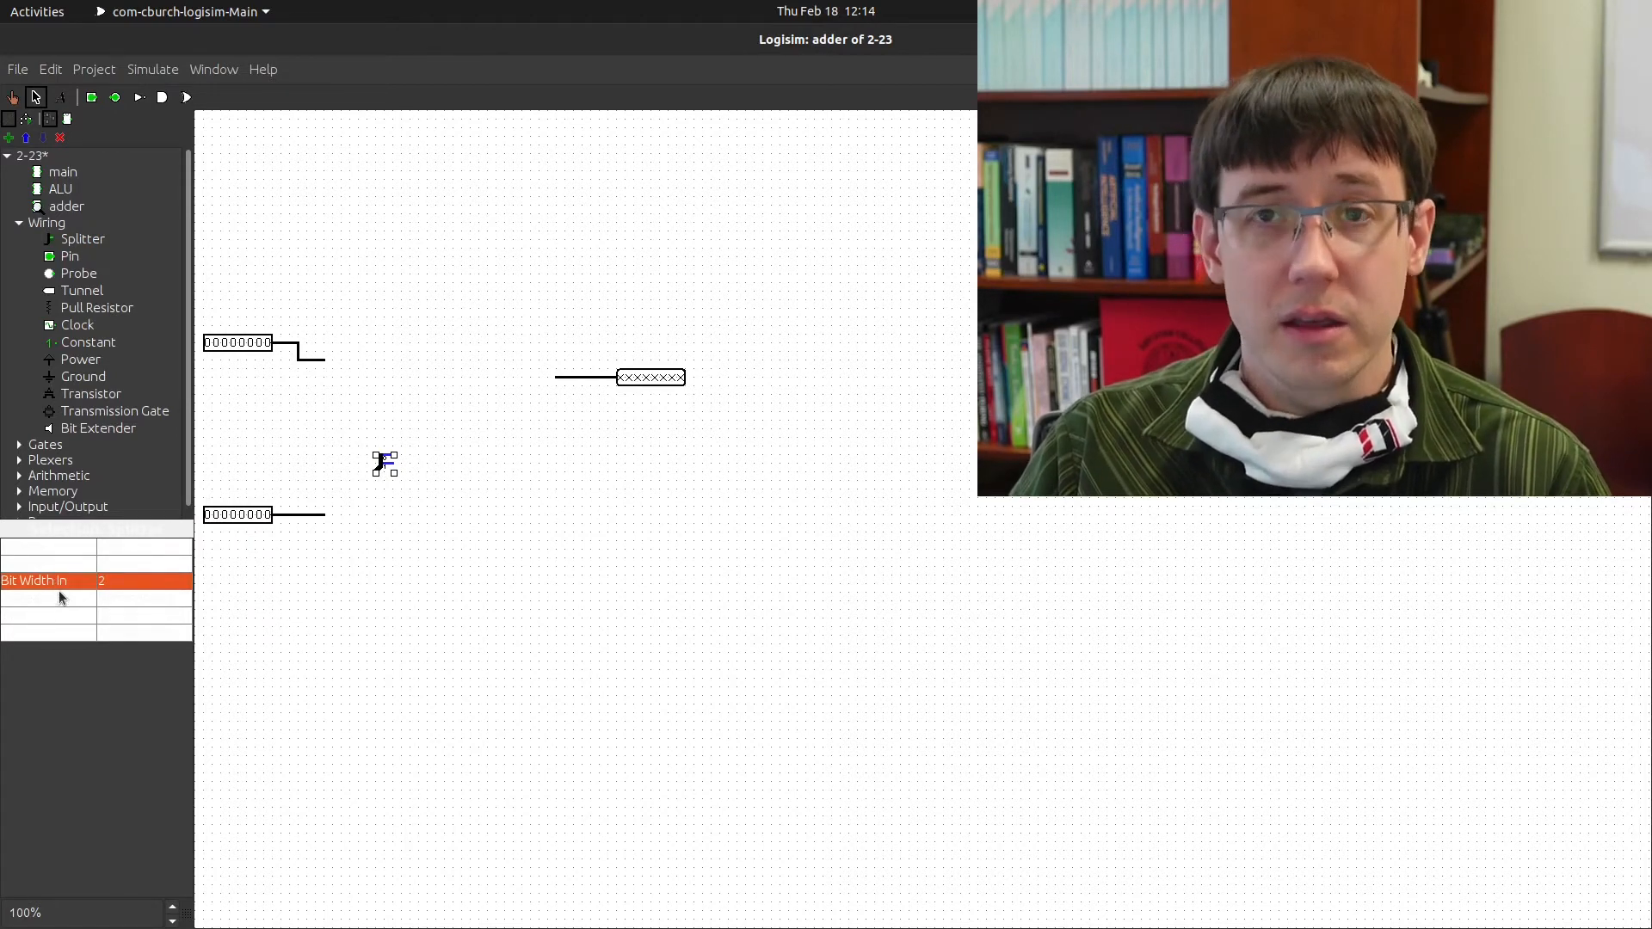
pyautogui.click(60, 570)
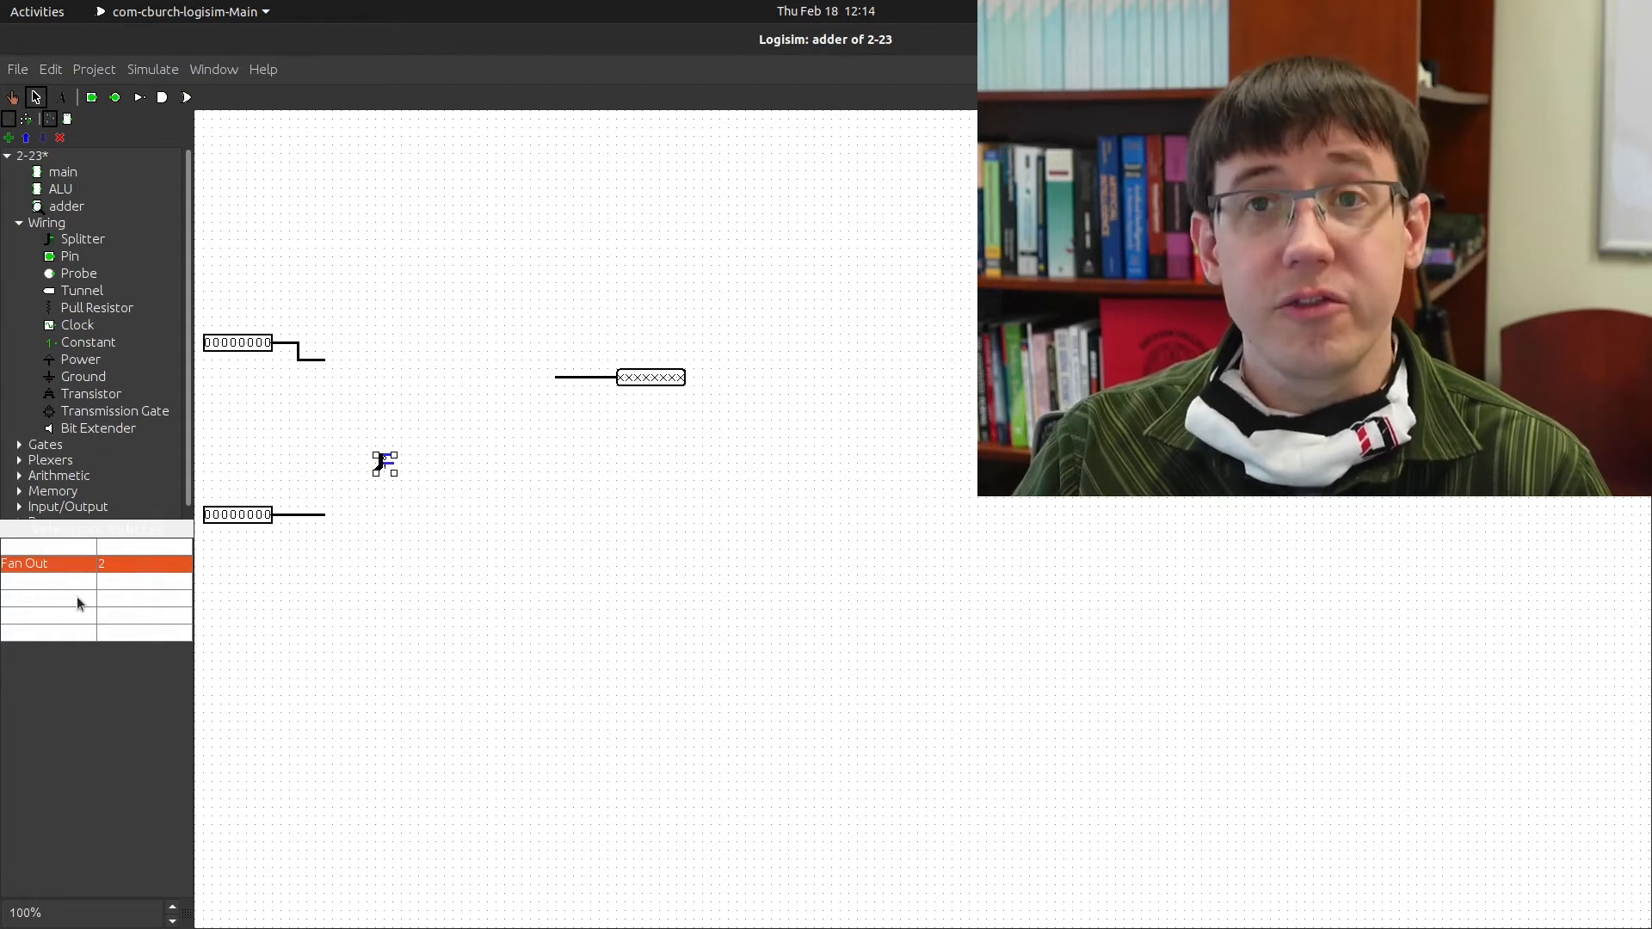
pyautogui.click(64, 582)
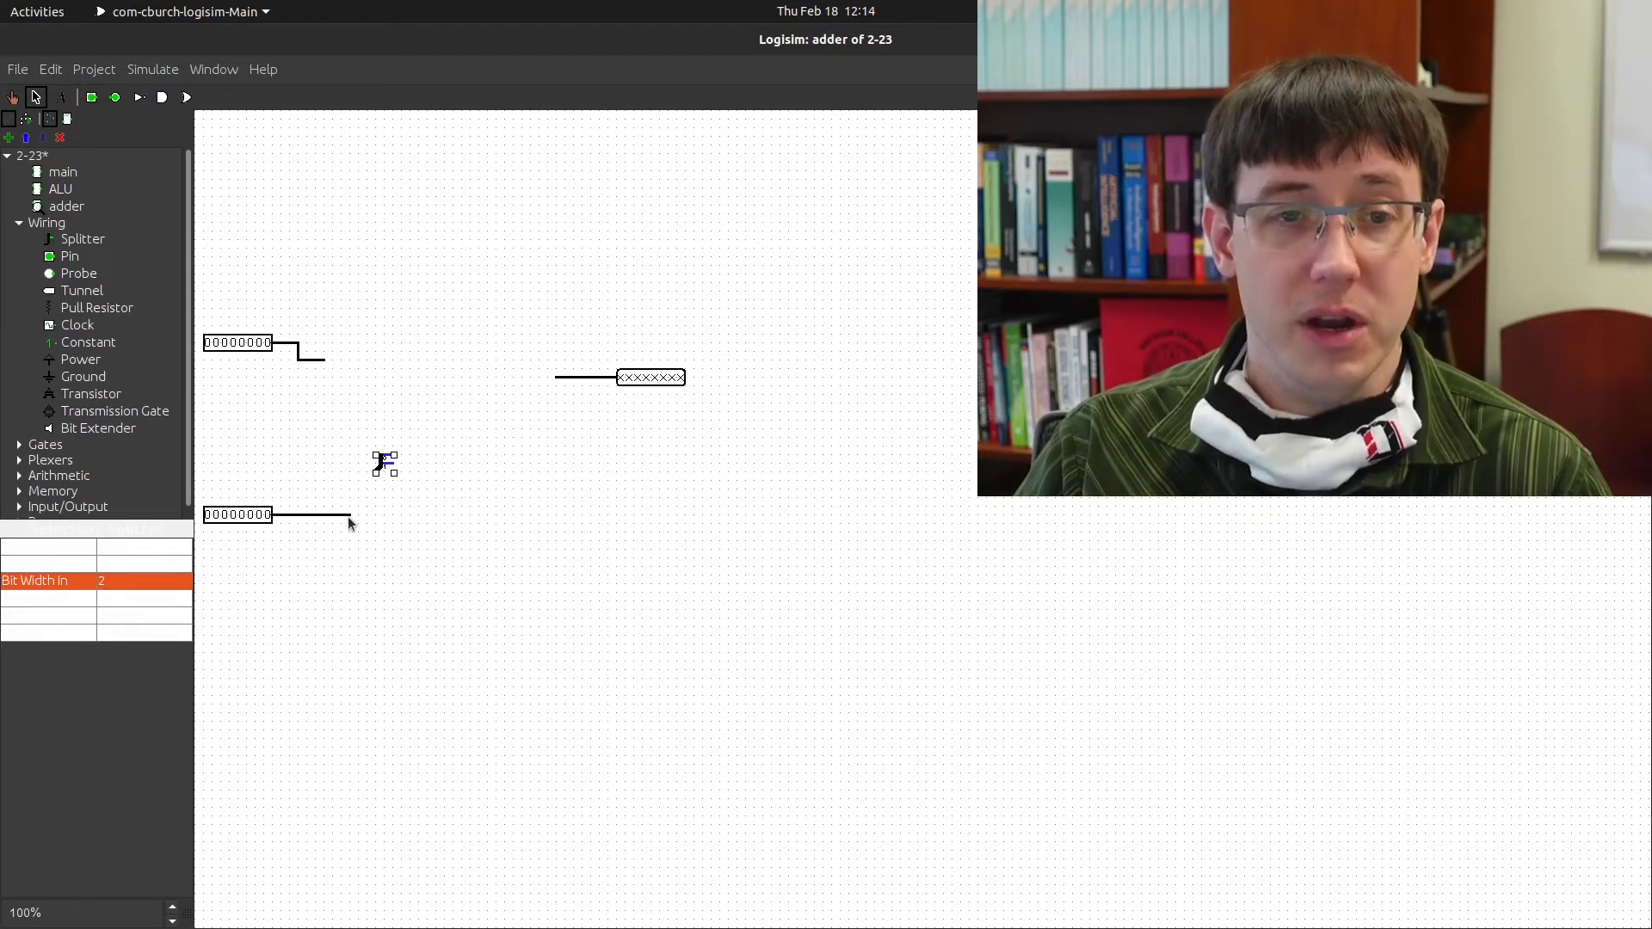
# Wire the lower input pin to the splitter and set its Bit Width In to 8
pyautogui.moveTo(369, 472); pyautogui.dragTo(376, 472)
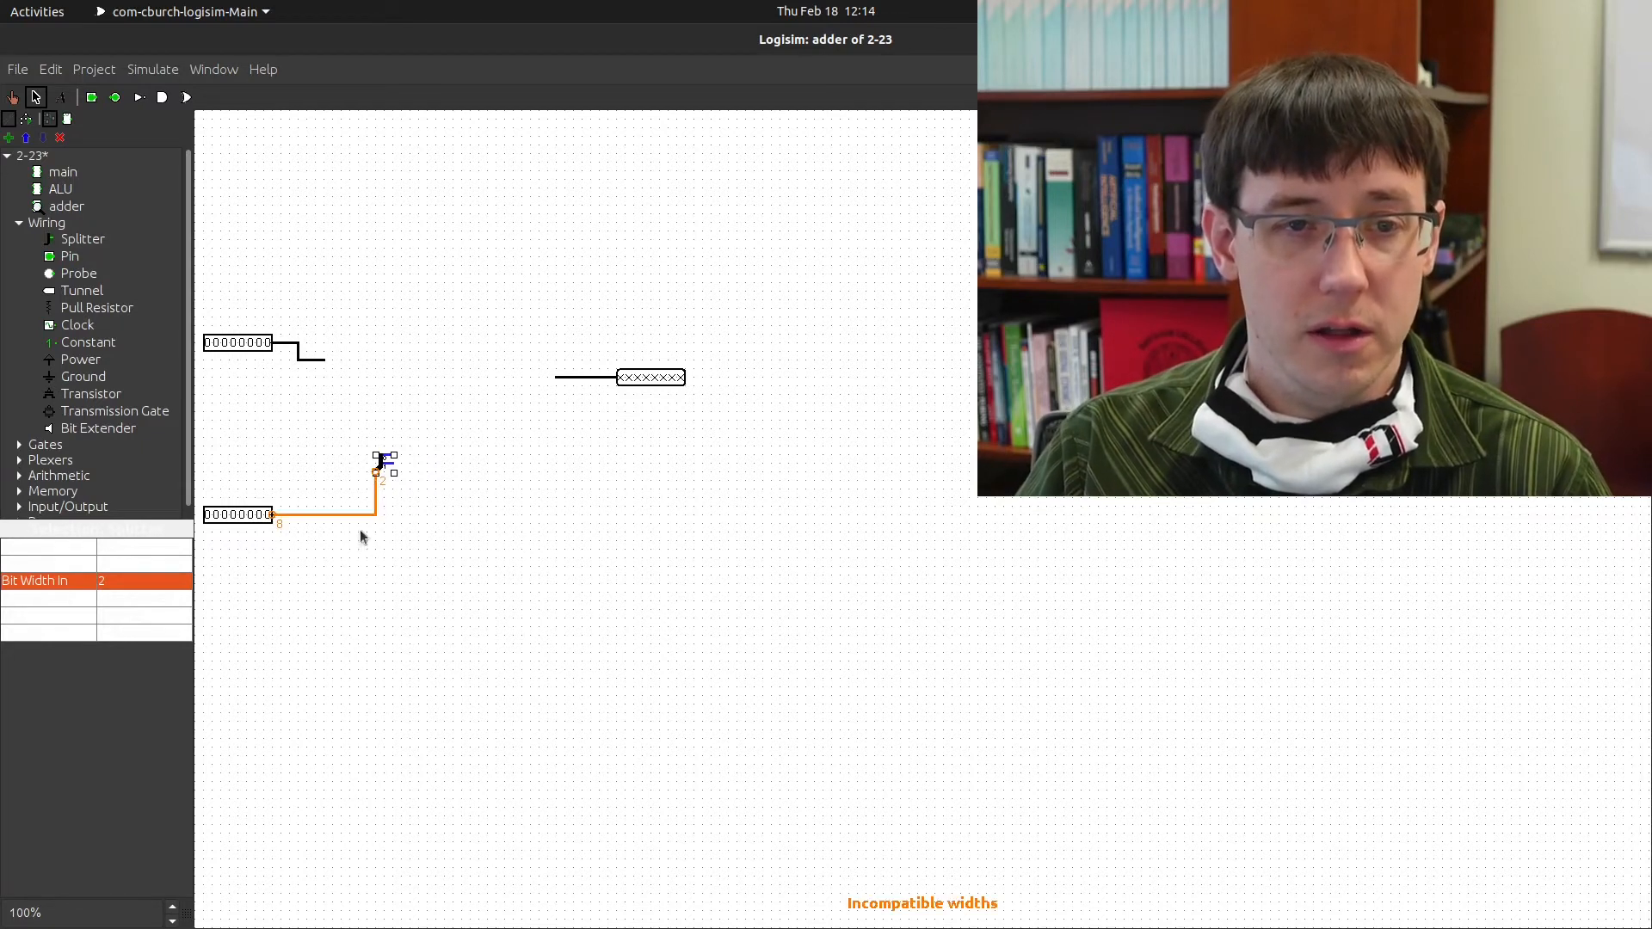
pyautogui.click(111, 581)
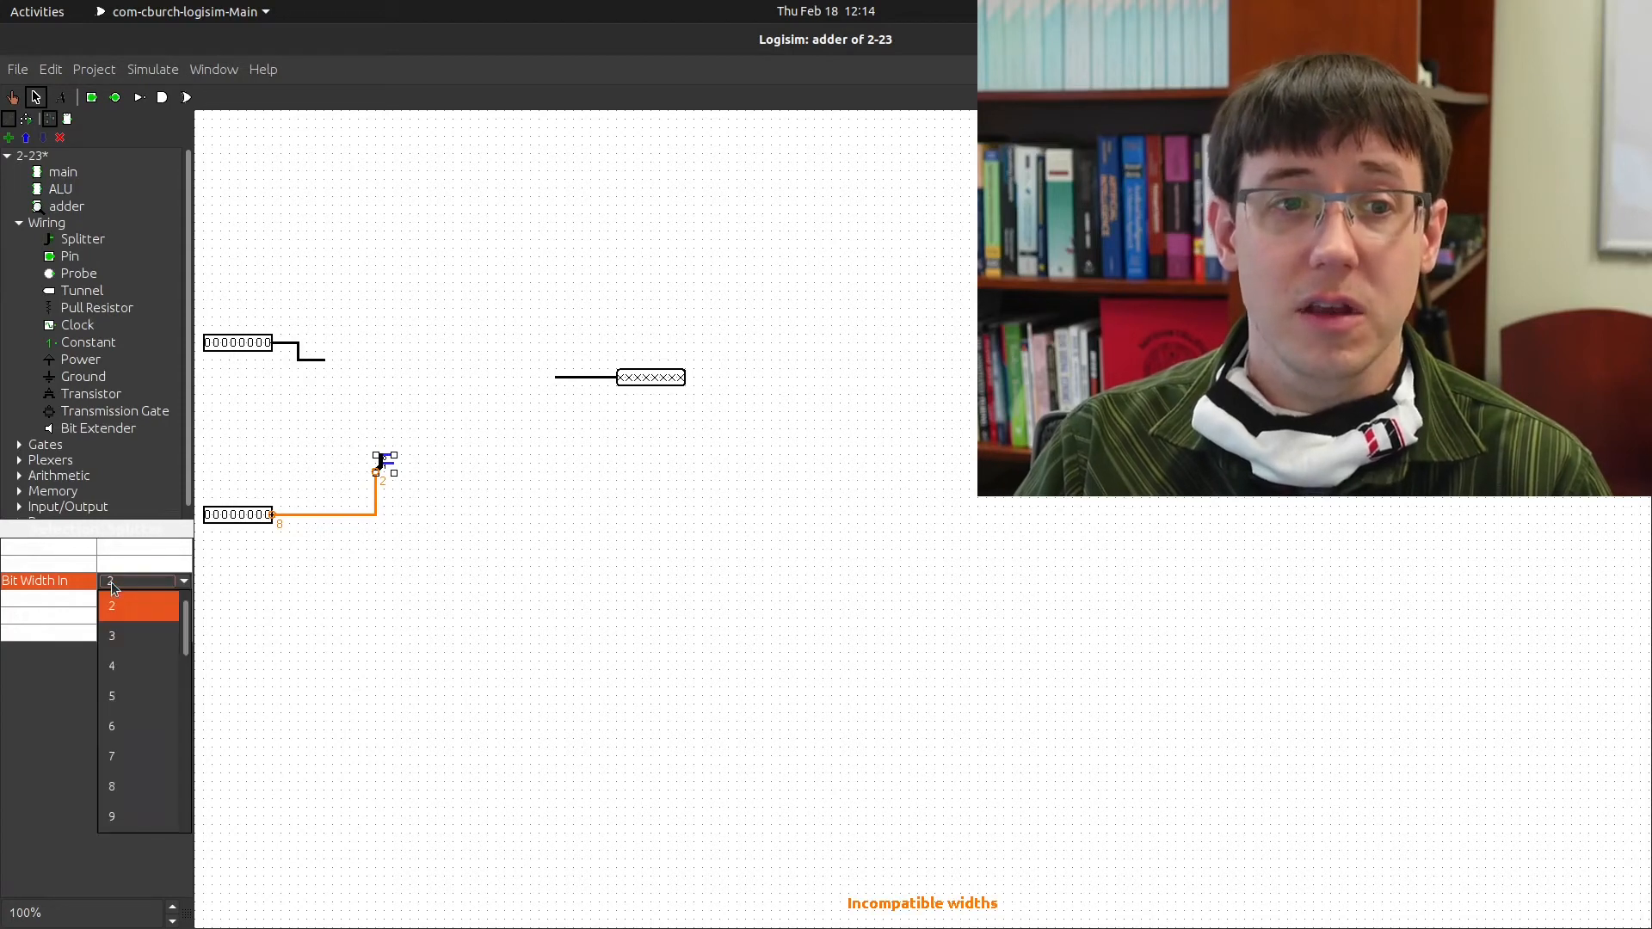
pyautogui.click(147, 786)
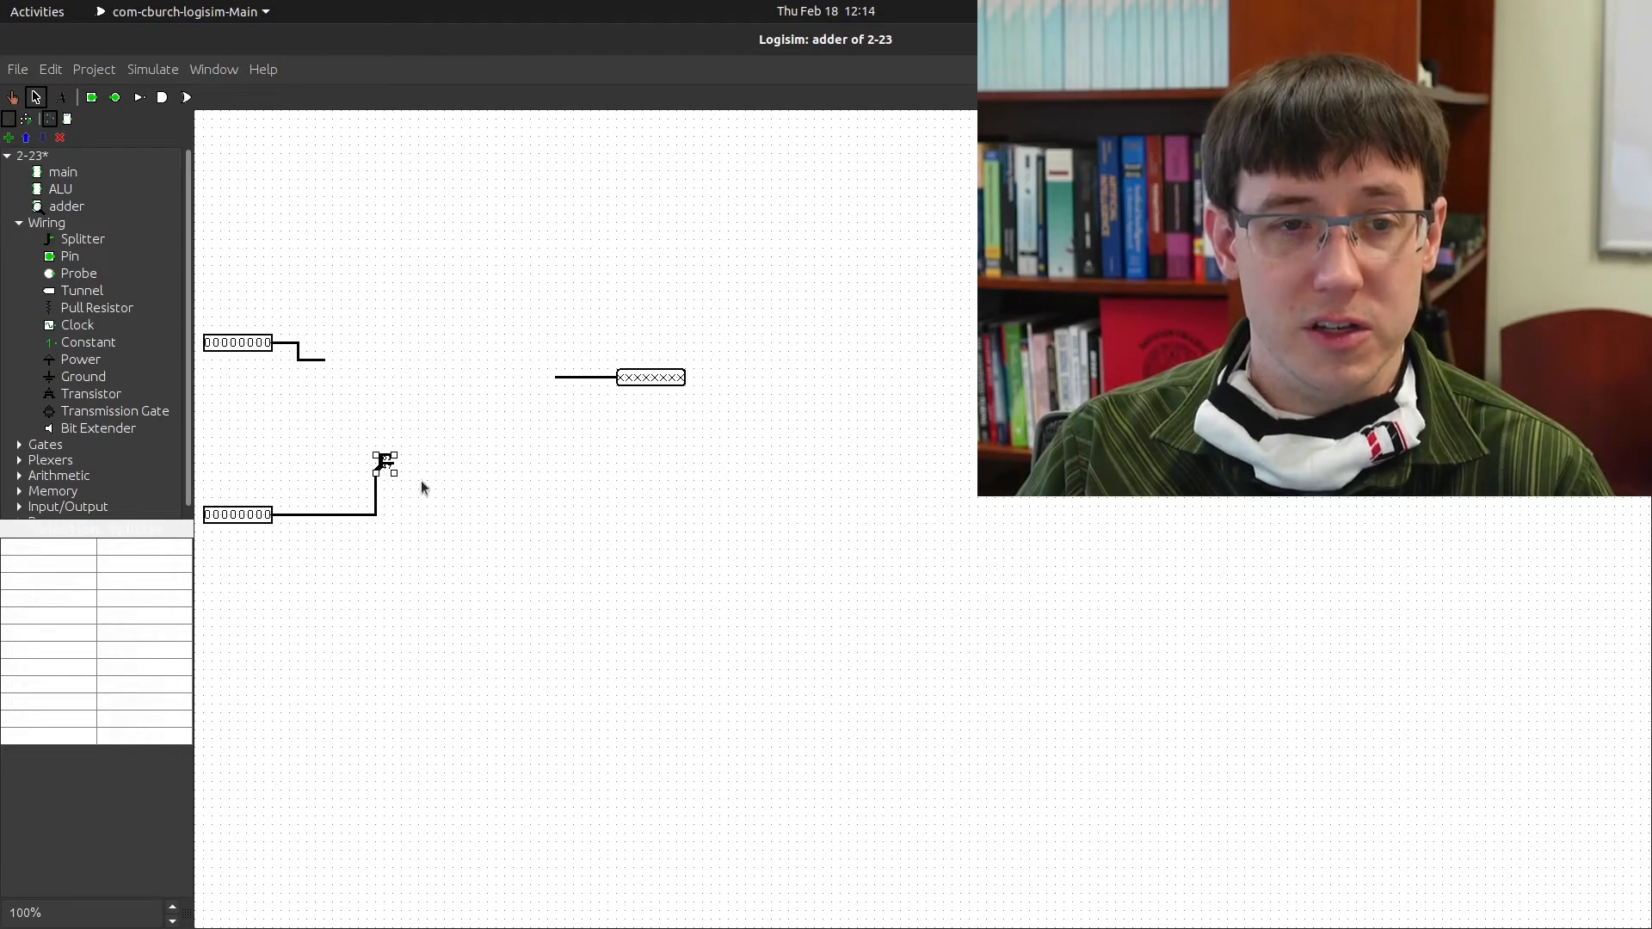
pyautogui.click(358, 478)
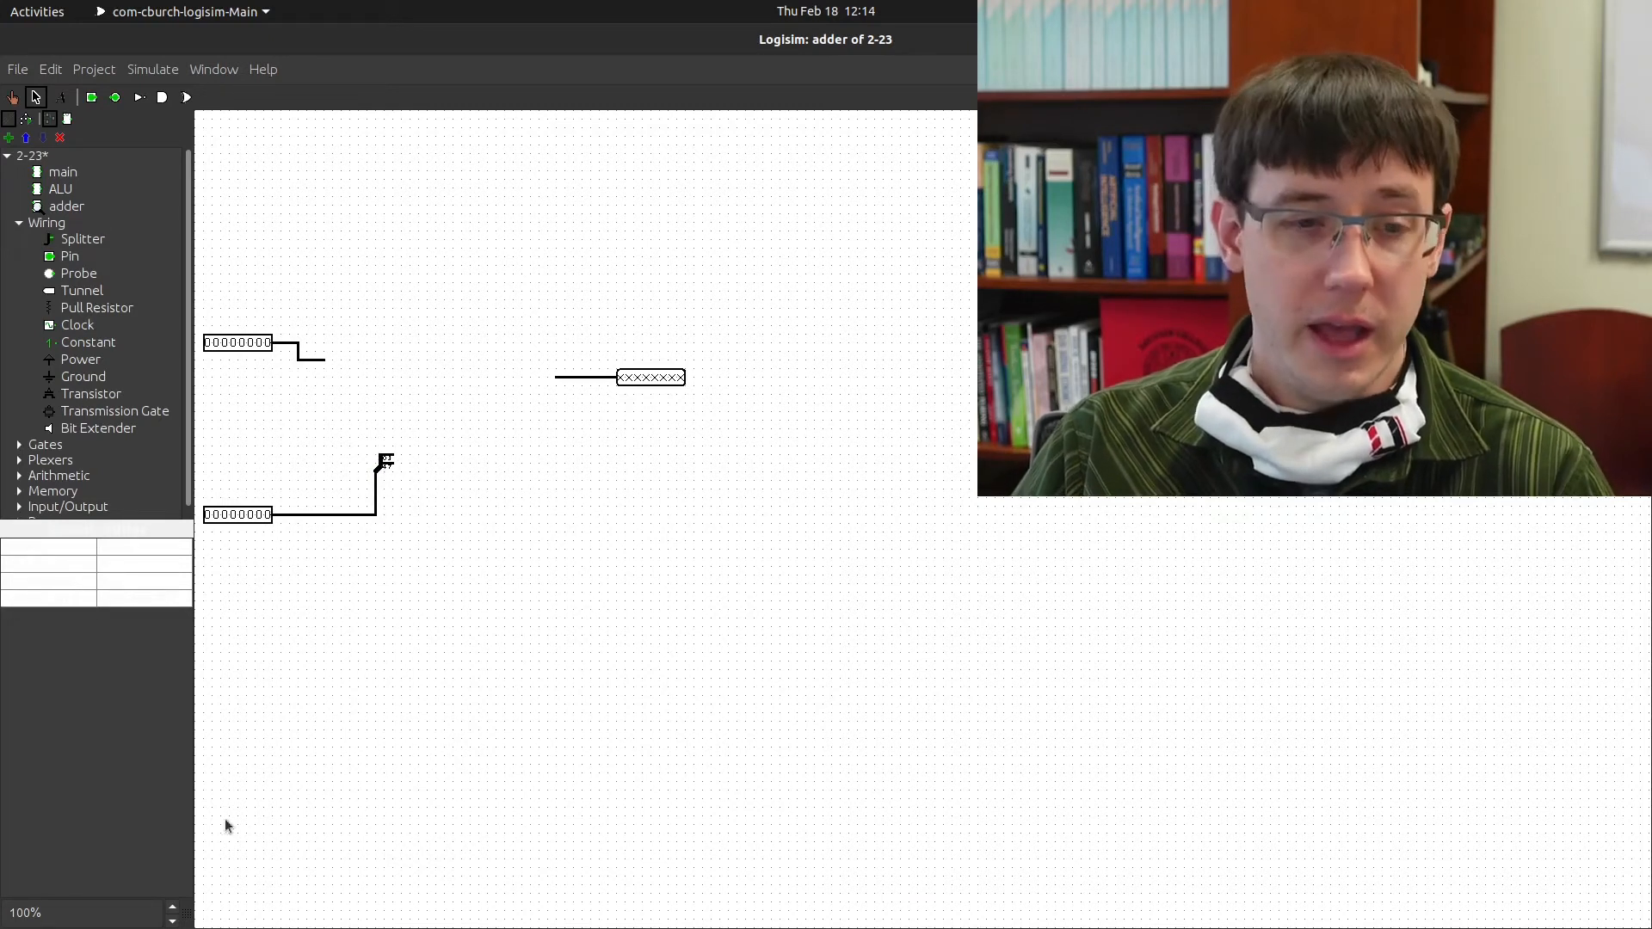
pyautogui.click(172, 907)
# Draw wires from the bottom splitter's 0-3 and 4-7 ends, with Fan Out at 4
pyautogui.click(172, 907)
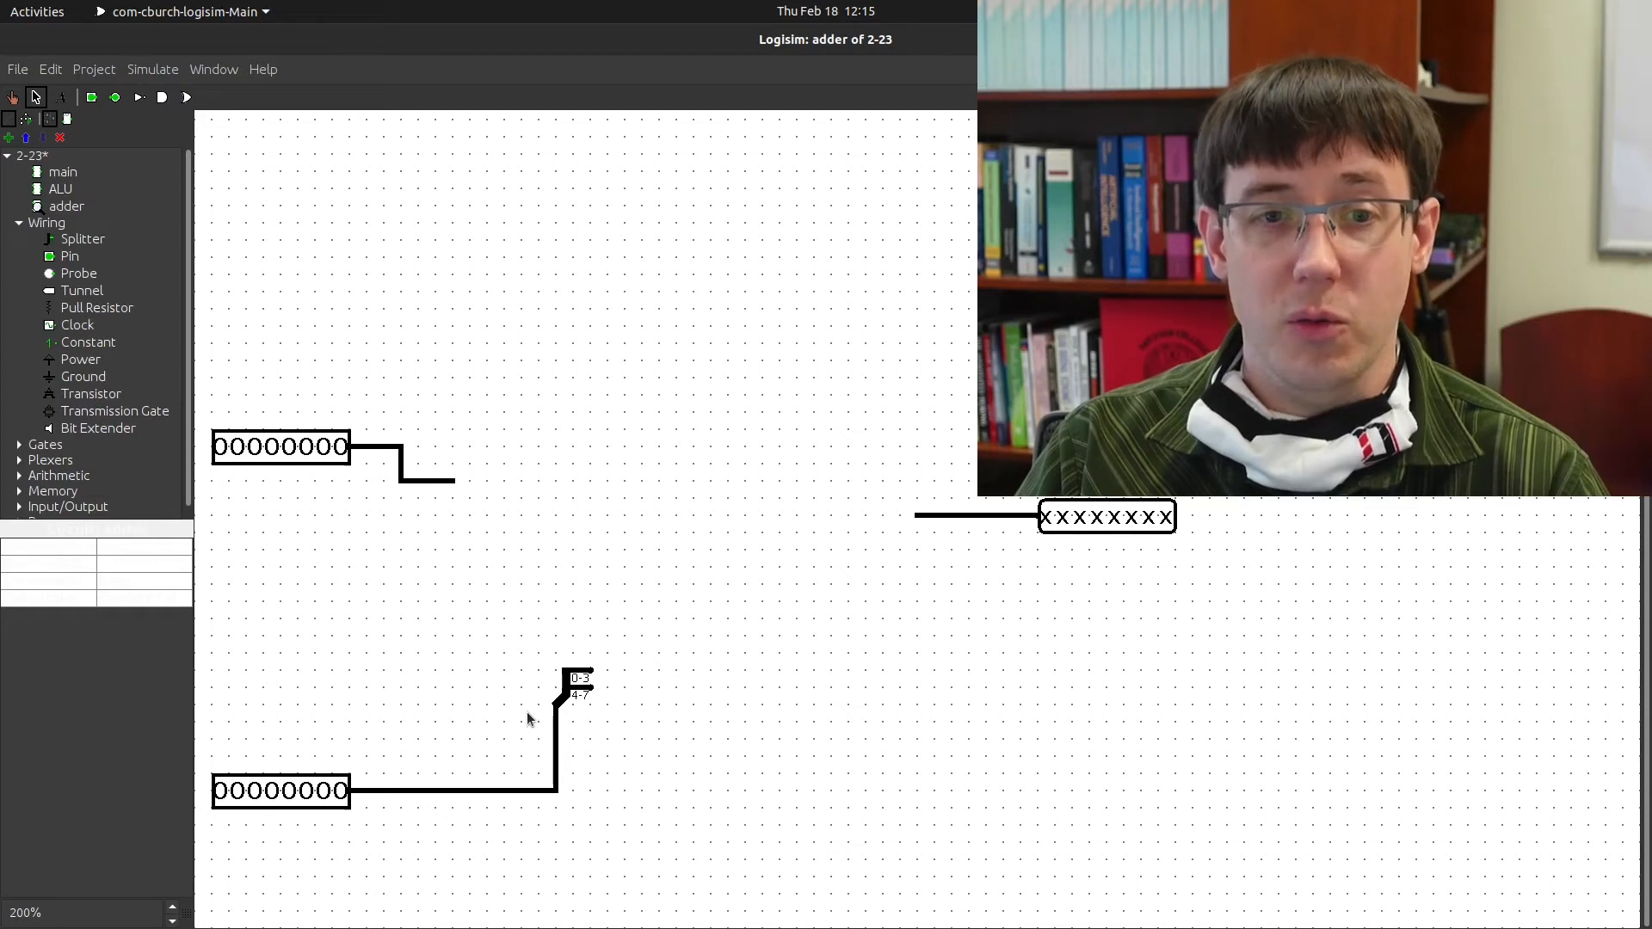
pyautogui.moveTo(590, 654); pyautogui.dragTo(596, 634)
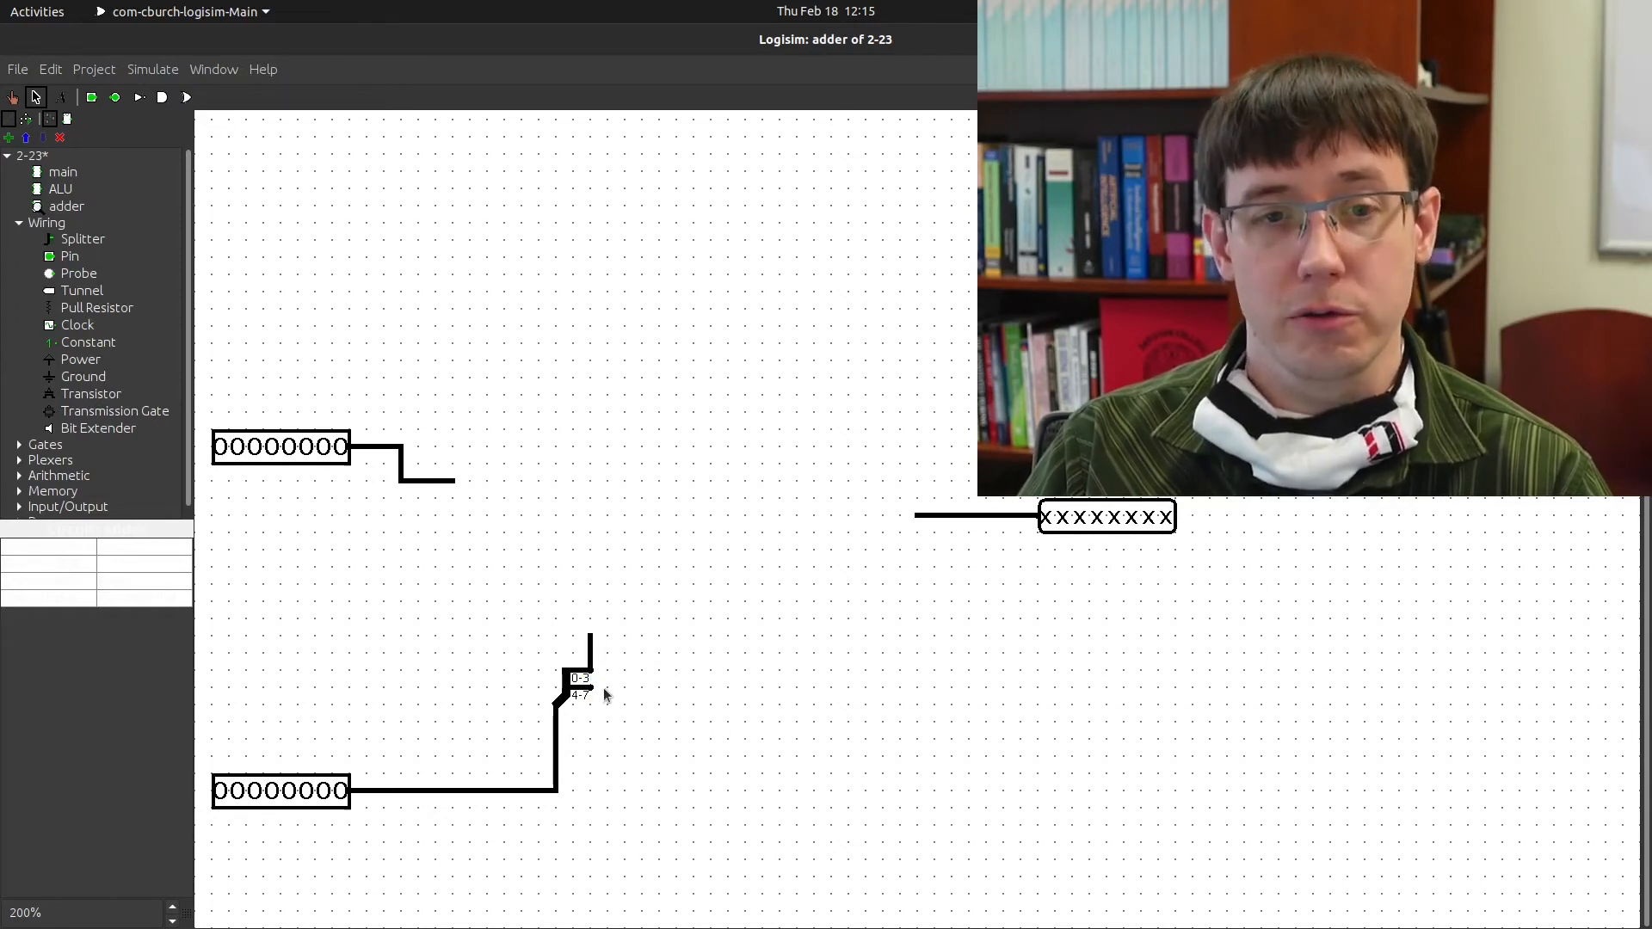
pyautogui.moveTo(591, 689); pyautogui.dragTo(644, 688)
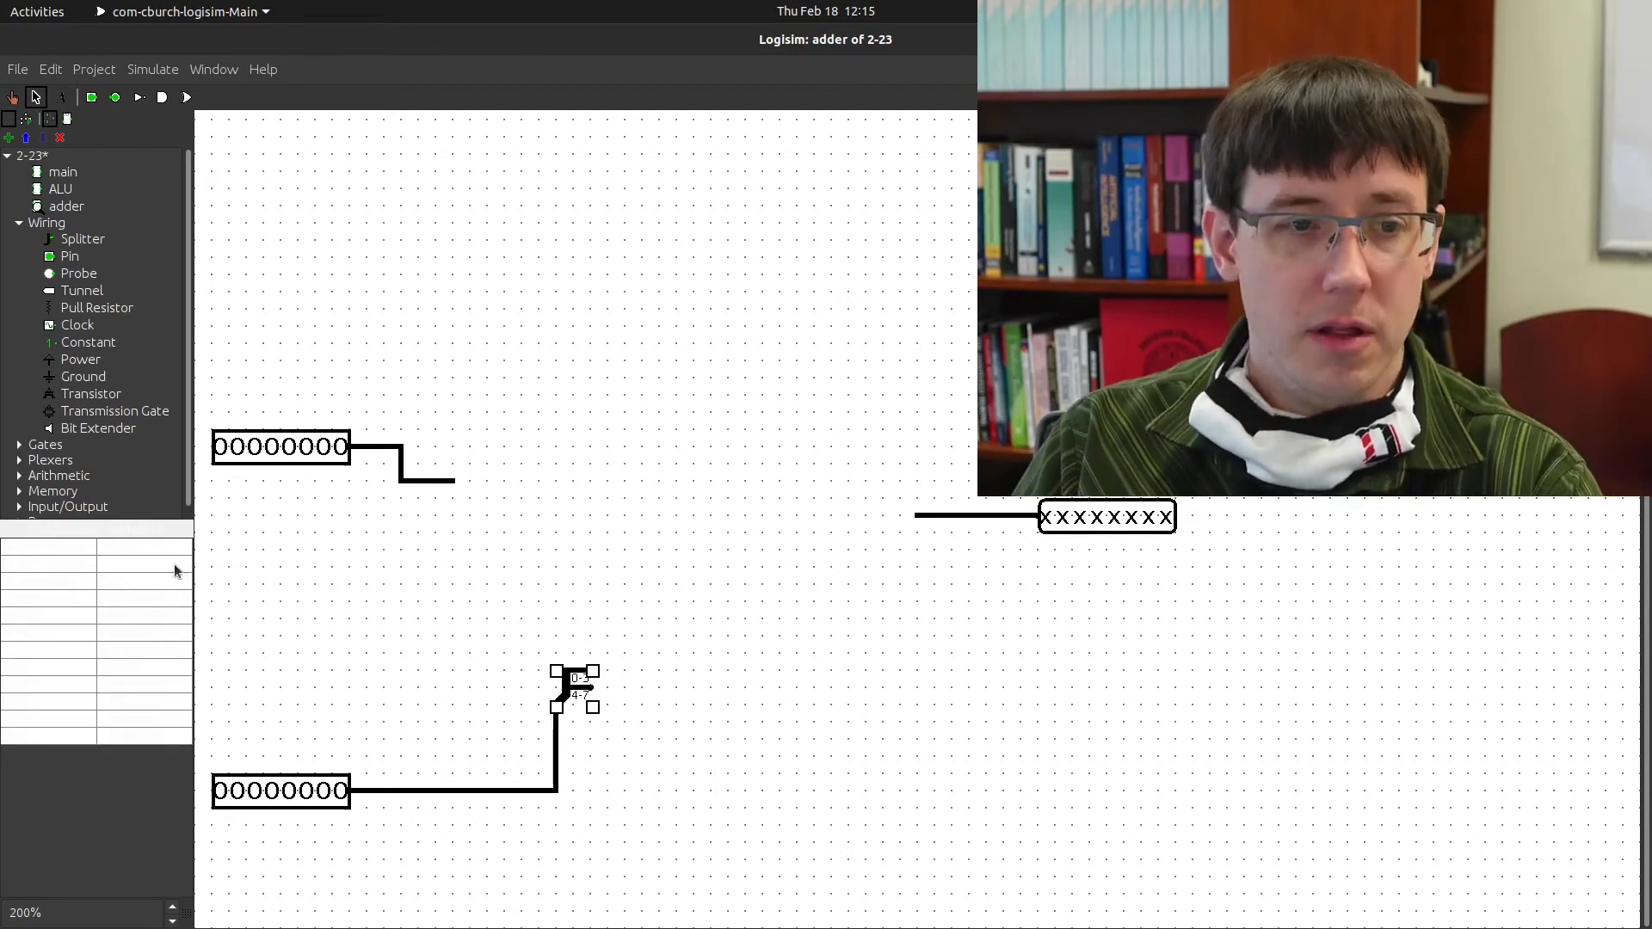
pyautogui.click(170, 566)
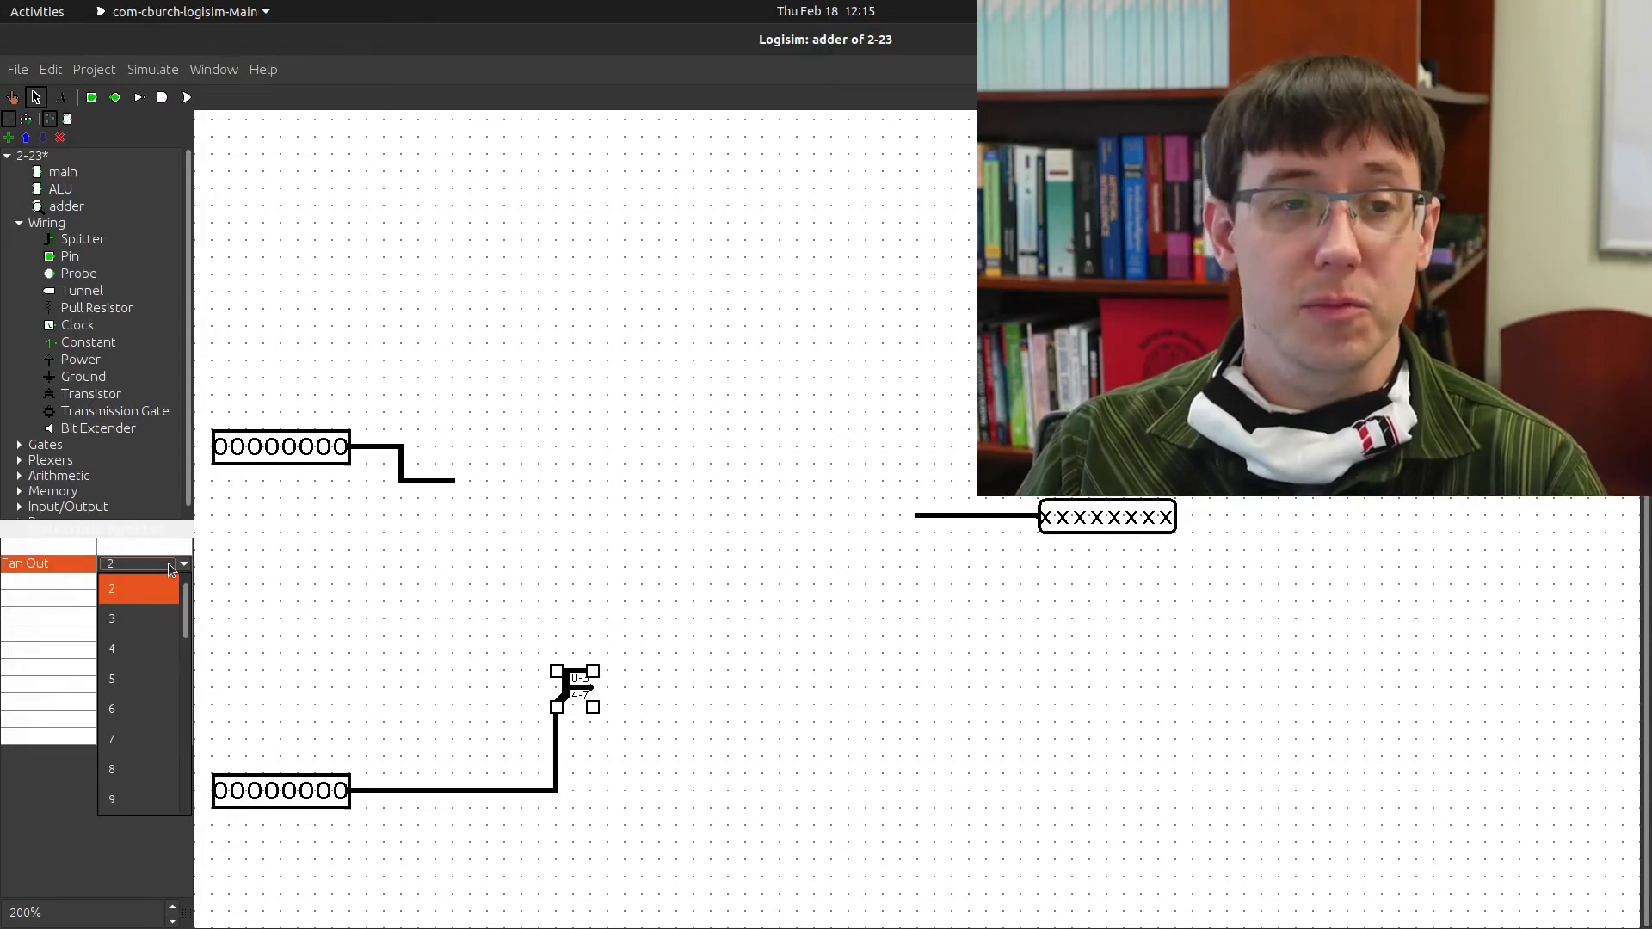
pyautogui.click(159, 659)
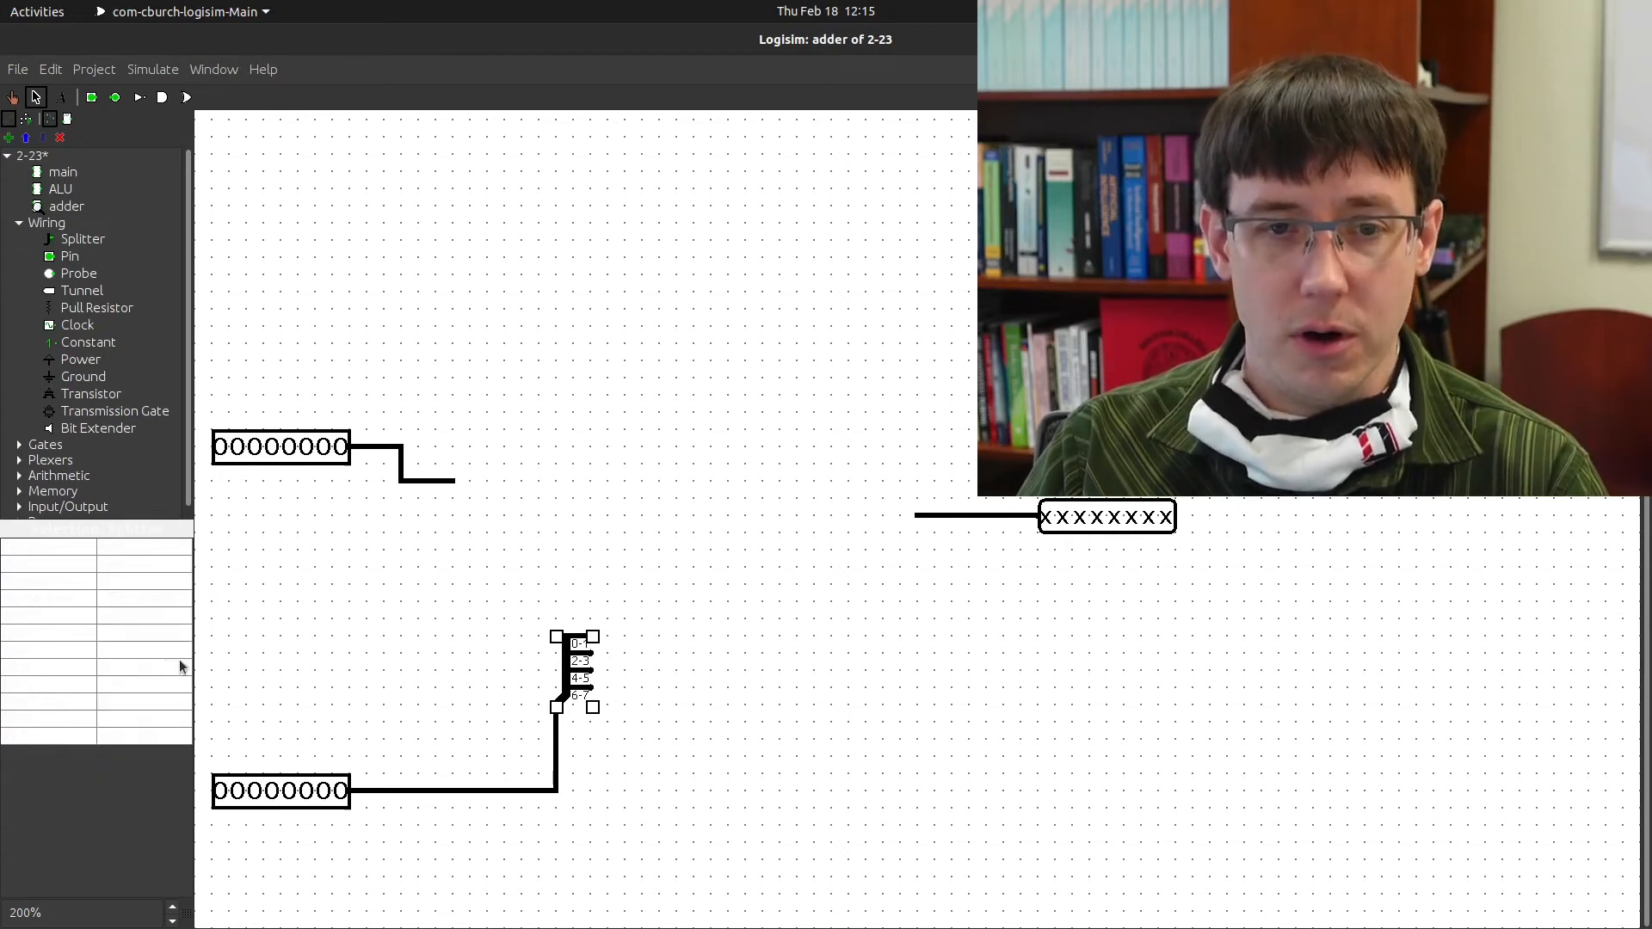
pyautogui.click(797, 712)
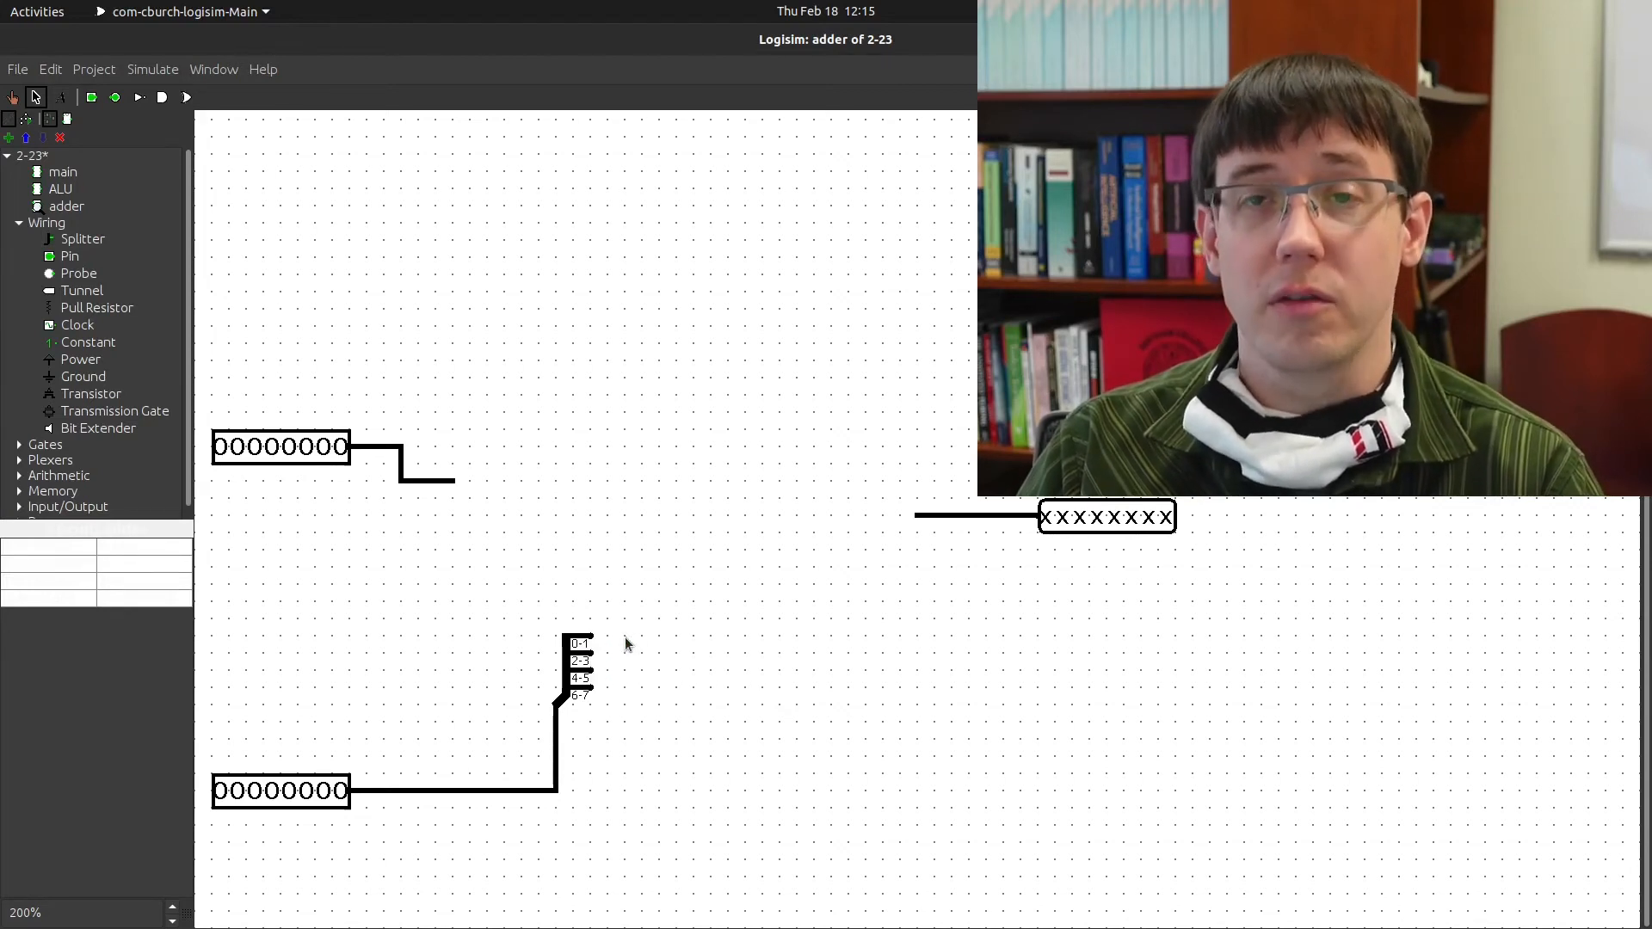
# Change the bottom splitter's Fan Out to 8 single-bit outputs
pyautogui.click(569, 669)
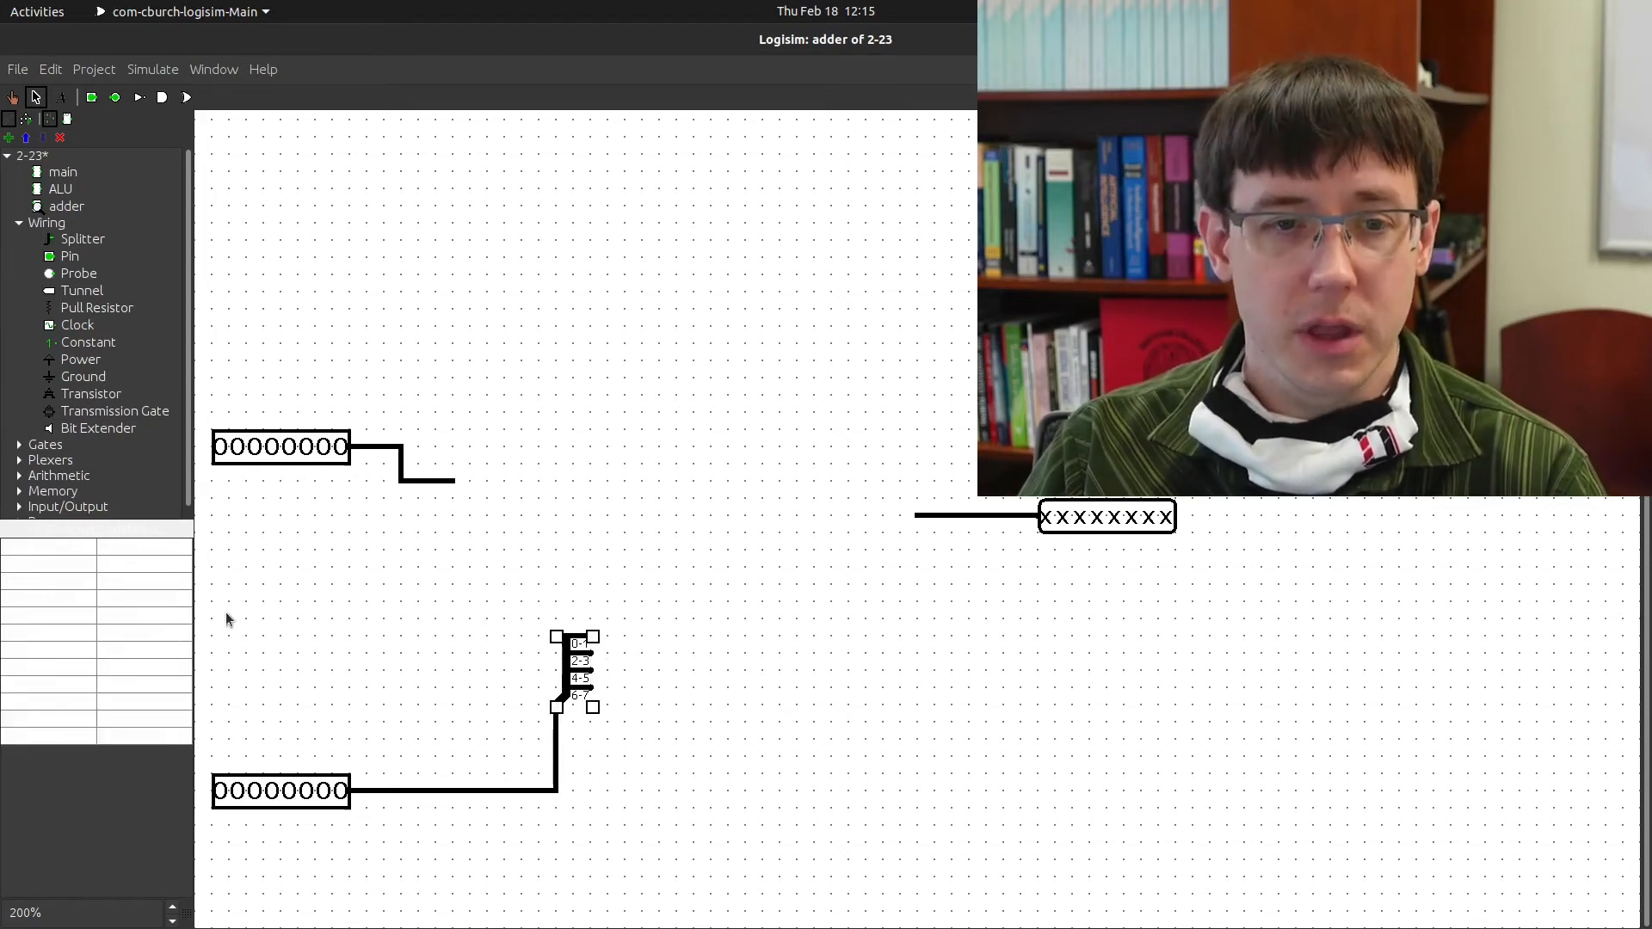
pyautogui.click(152, 565)
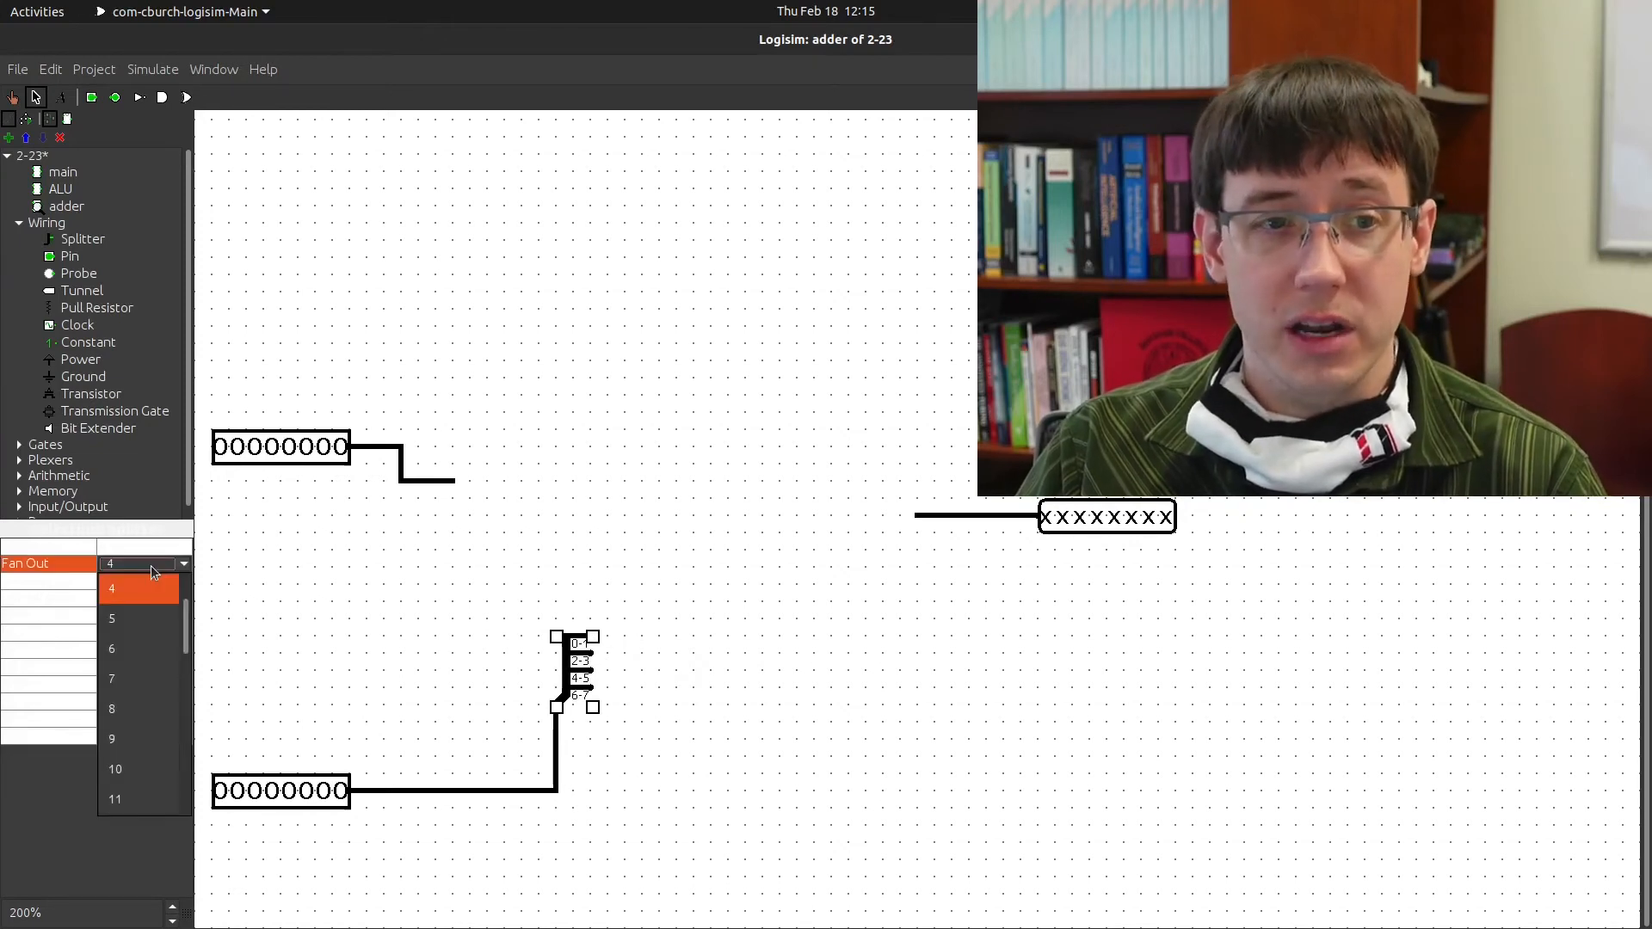
pyautogui.click(151, 708)
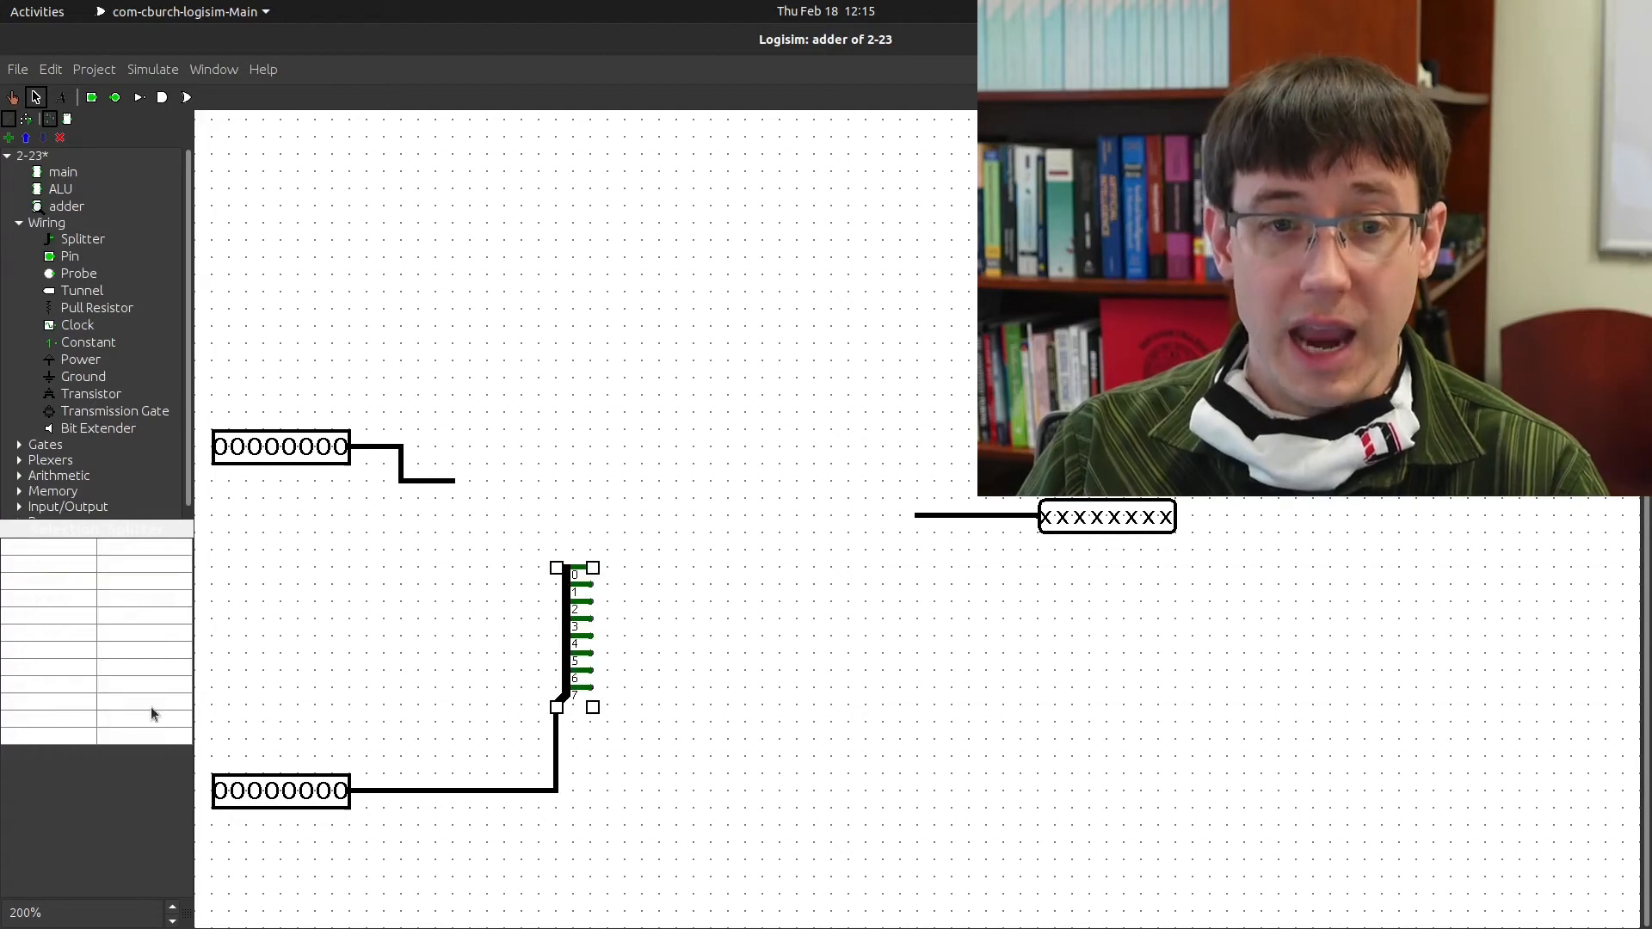
pyautogui.click(727, 624)
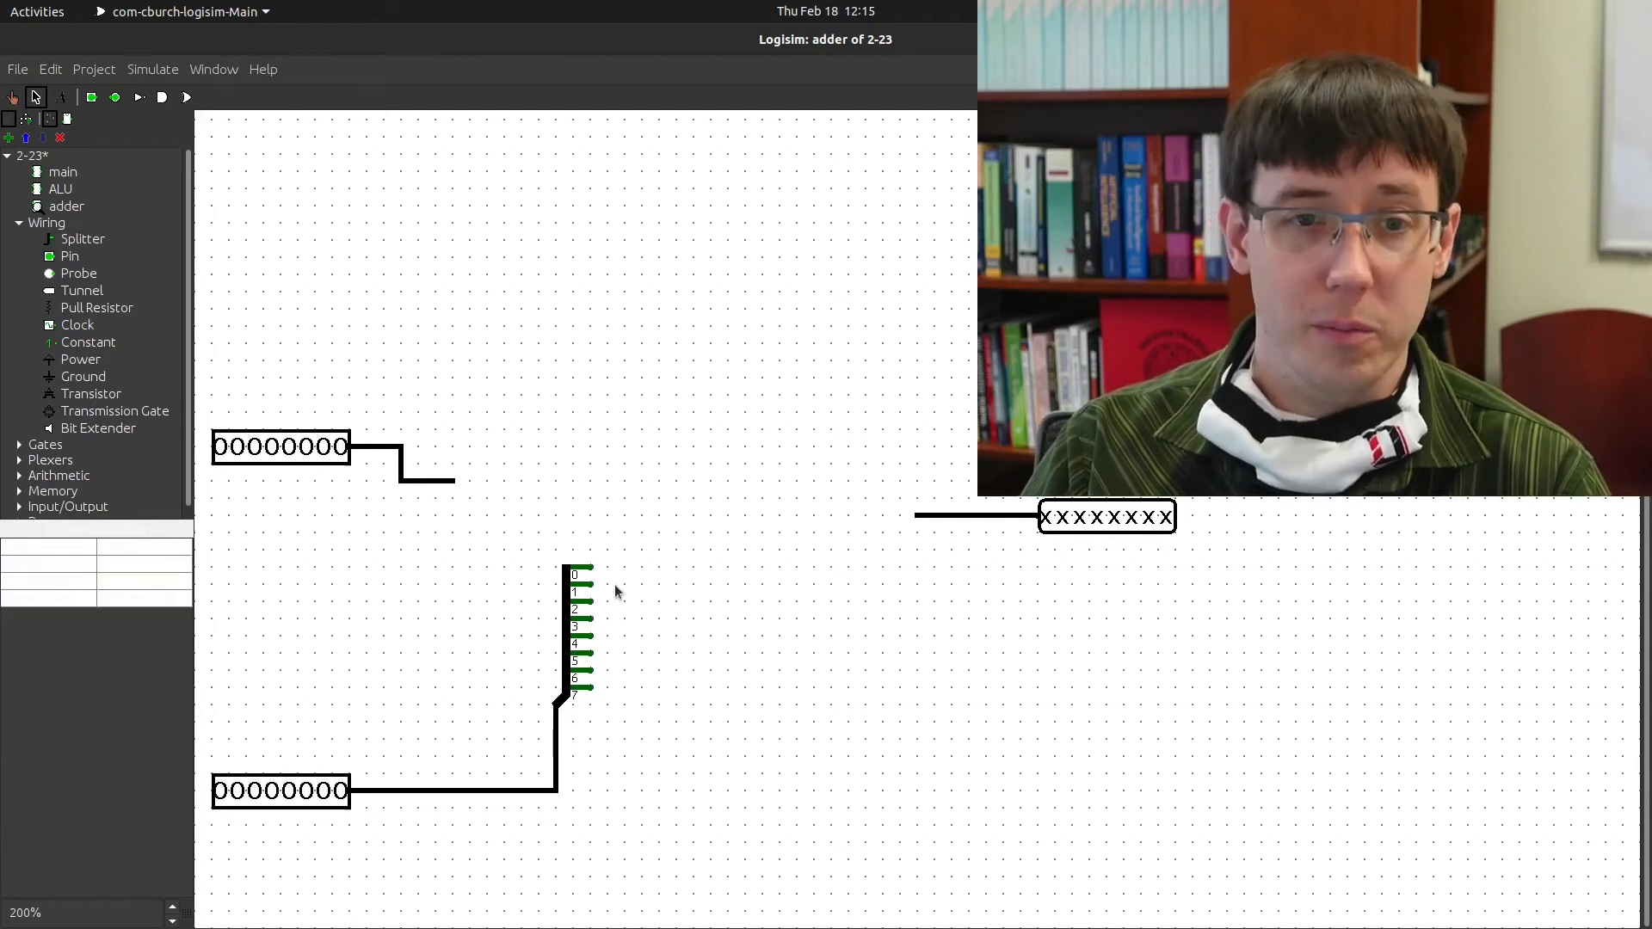
# Add an eight-way splitter on the top input, route both bit-0 wires right, and shift the output pin right
pyautogui.moveTo(593, 567)
pyautogui.mouseDown()
pyautogui.moveTo(669, 578)
pyautogui.moveTo(617, 582)
pyautogui.moveTo(648, 595)
pyautogui.mouseUp()
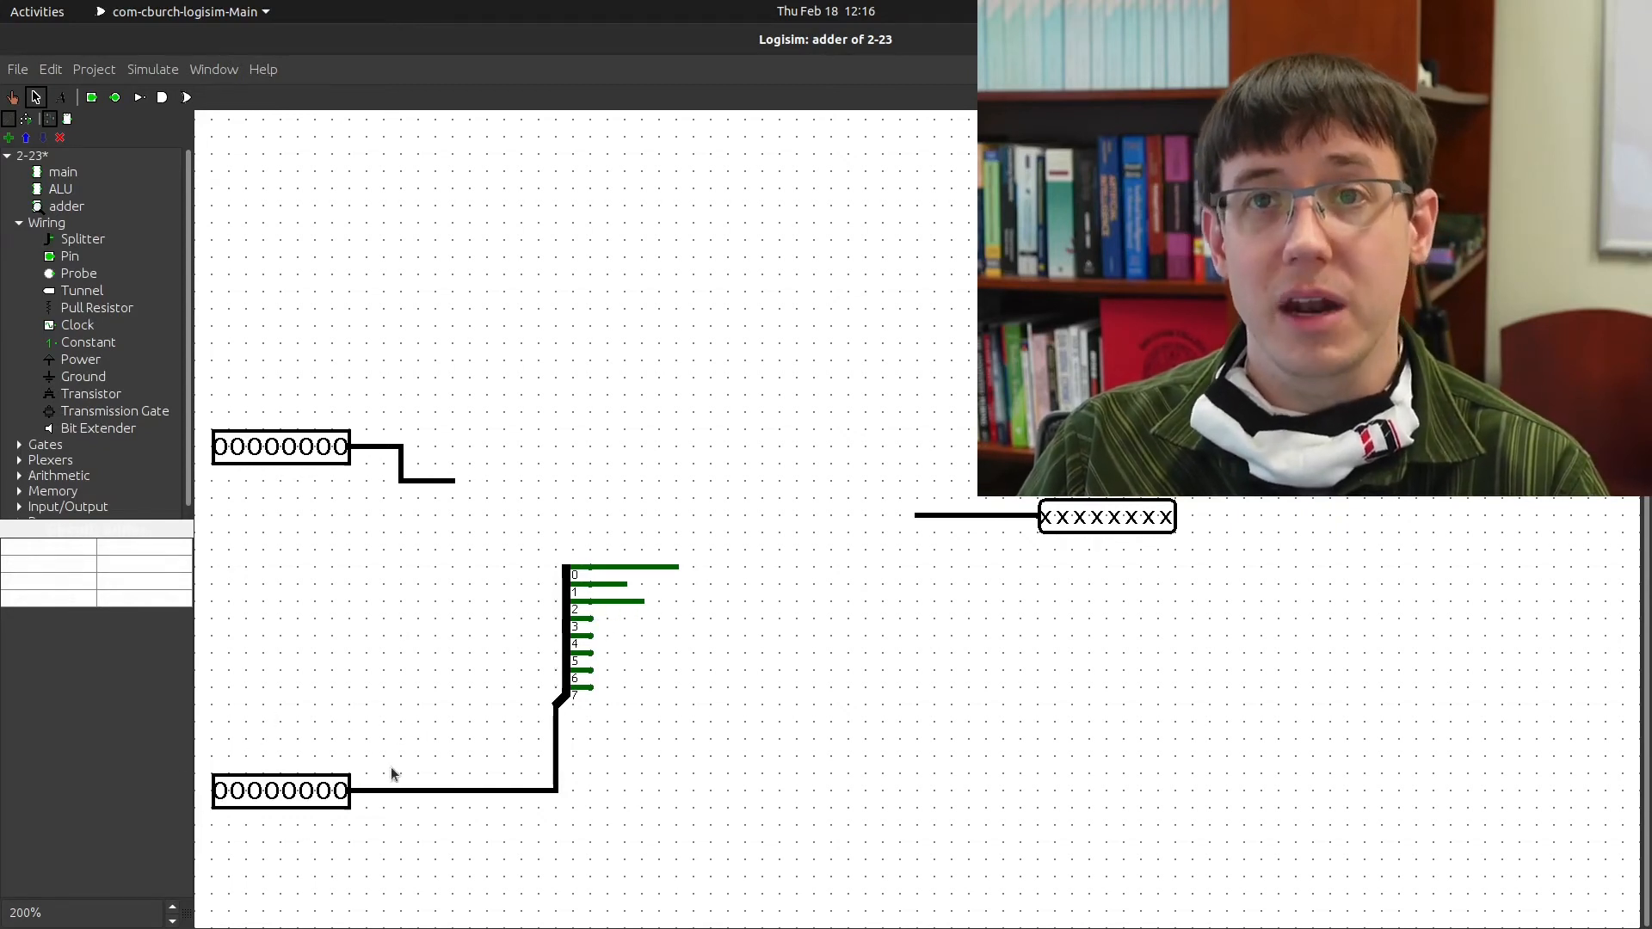
pyautogui.moveTo(568, 601); pyautogui.dragTo(463, 462)
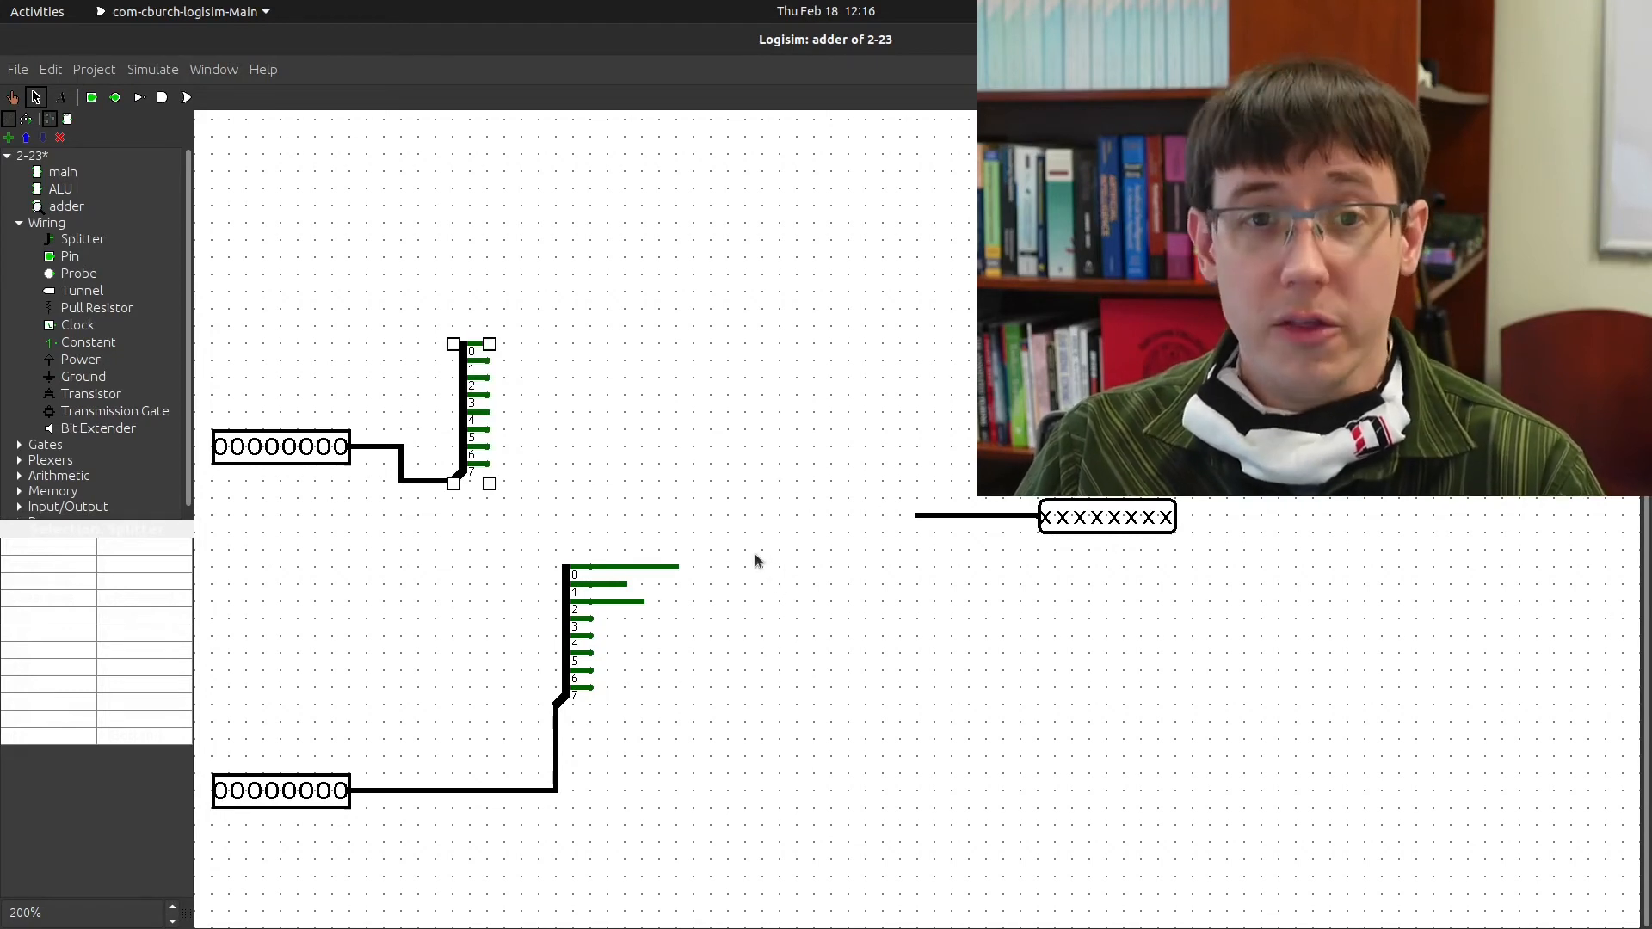
pyautogui.click(725, 460)
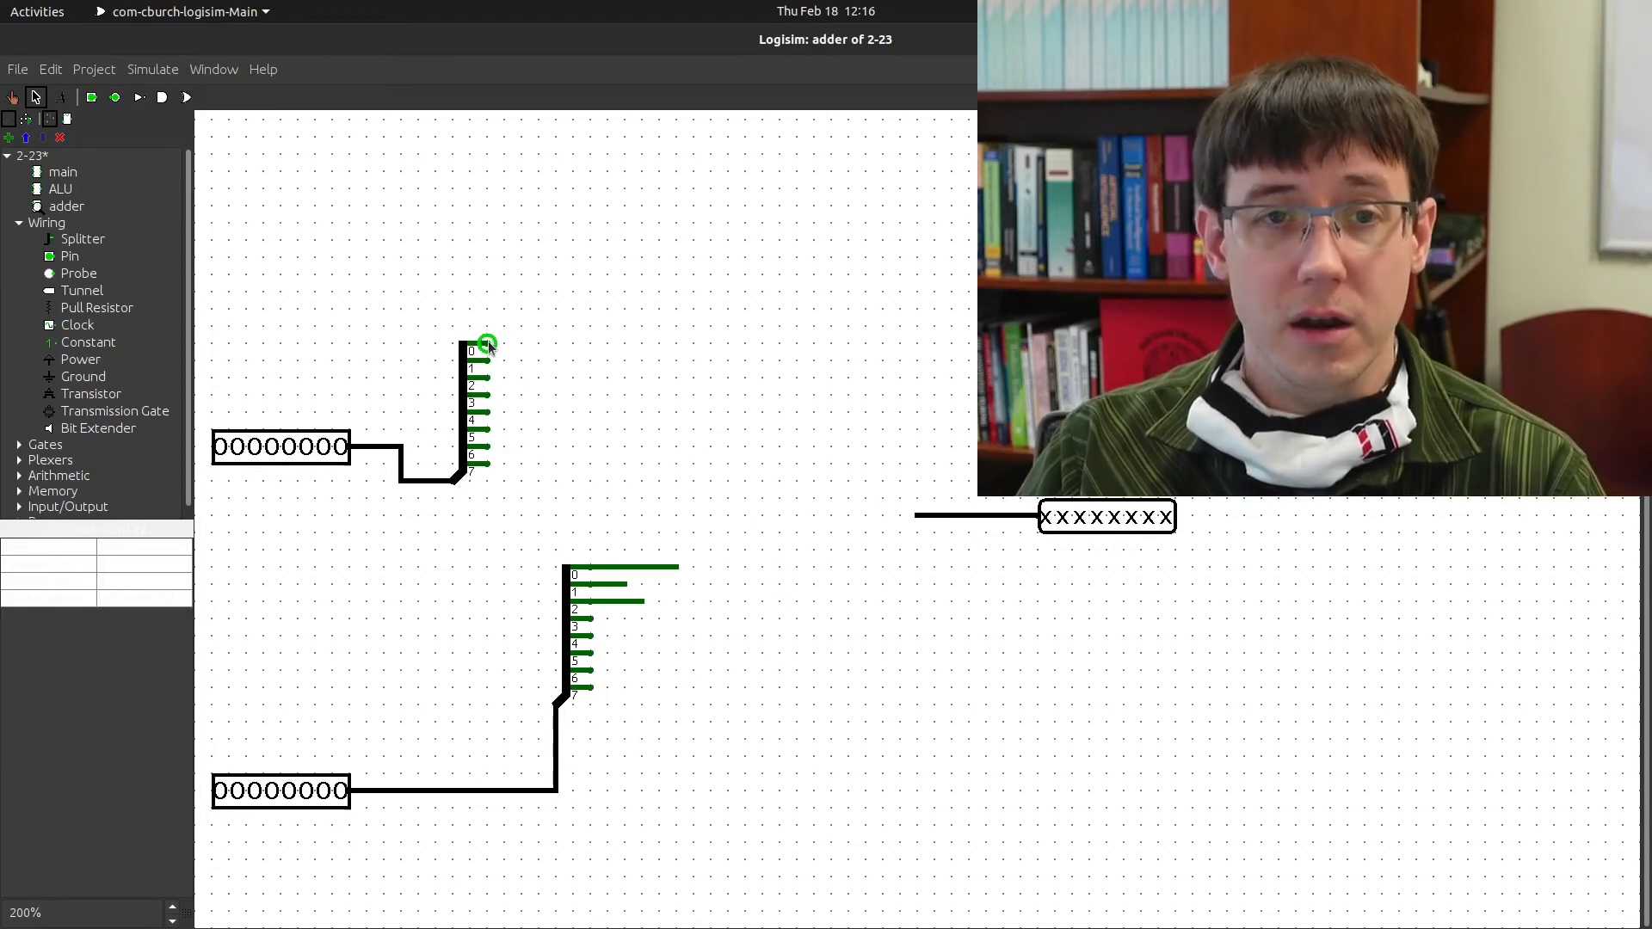
pyautogui.moveTo(487, 345); pyautogui.dragTo(712, 345)
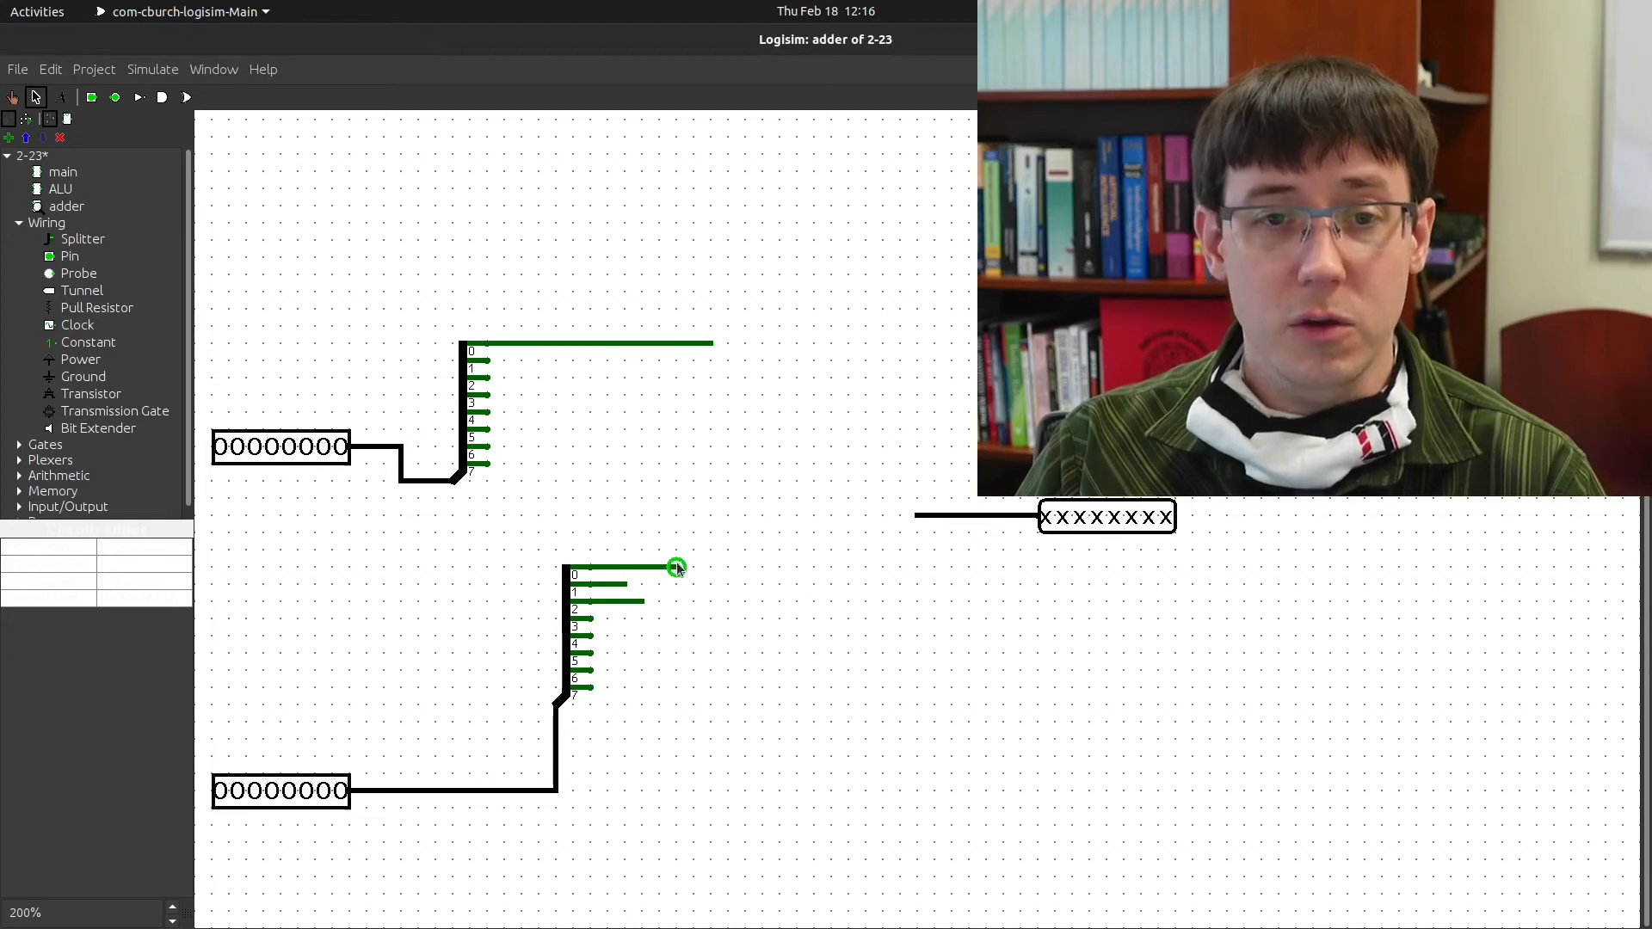
pyautogui.moveTo(677, 566); pyautogui.dragTo(713, 360)
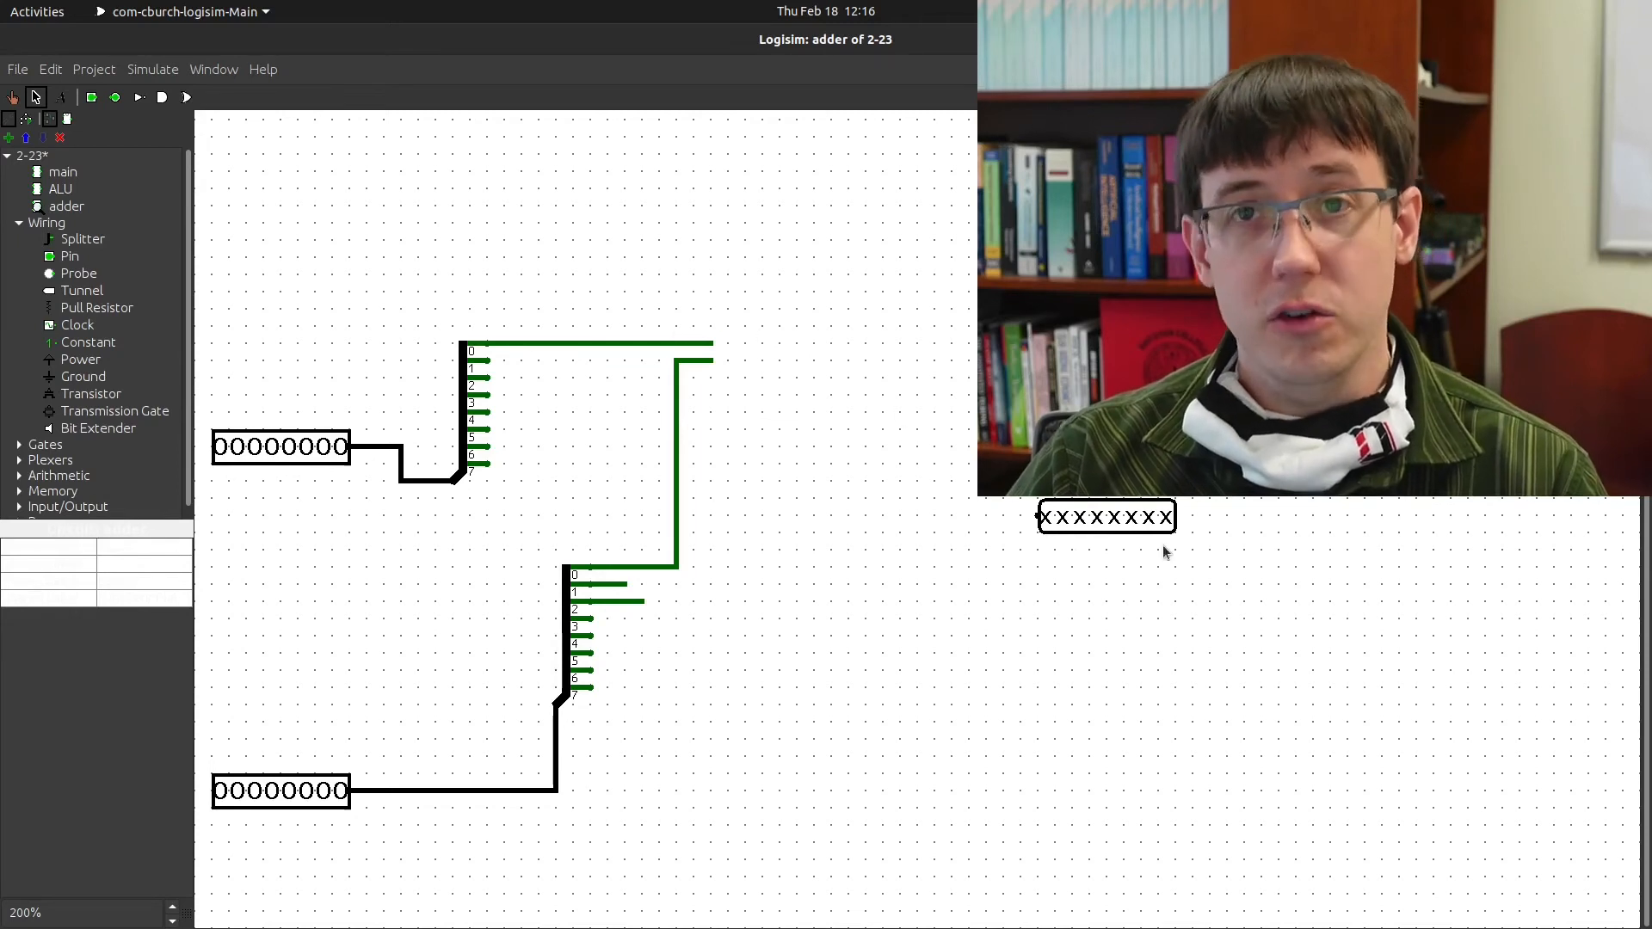
pyautogui.moveTo(1112, 501); pyautogui.dragTo(1354, 501)
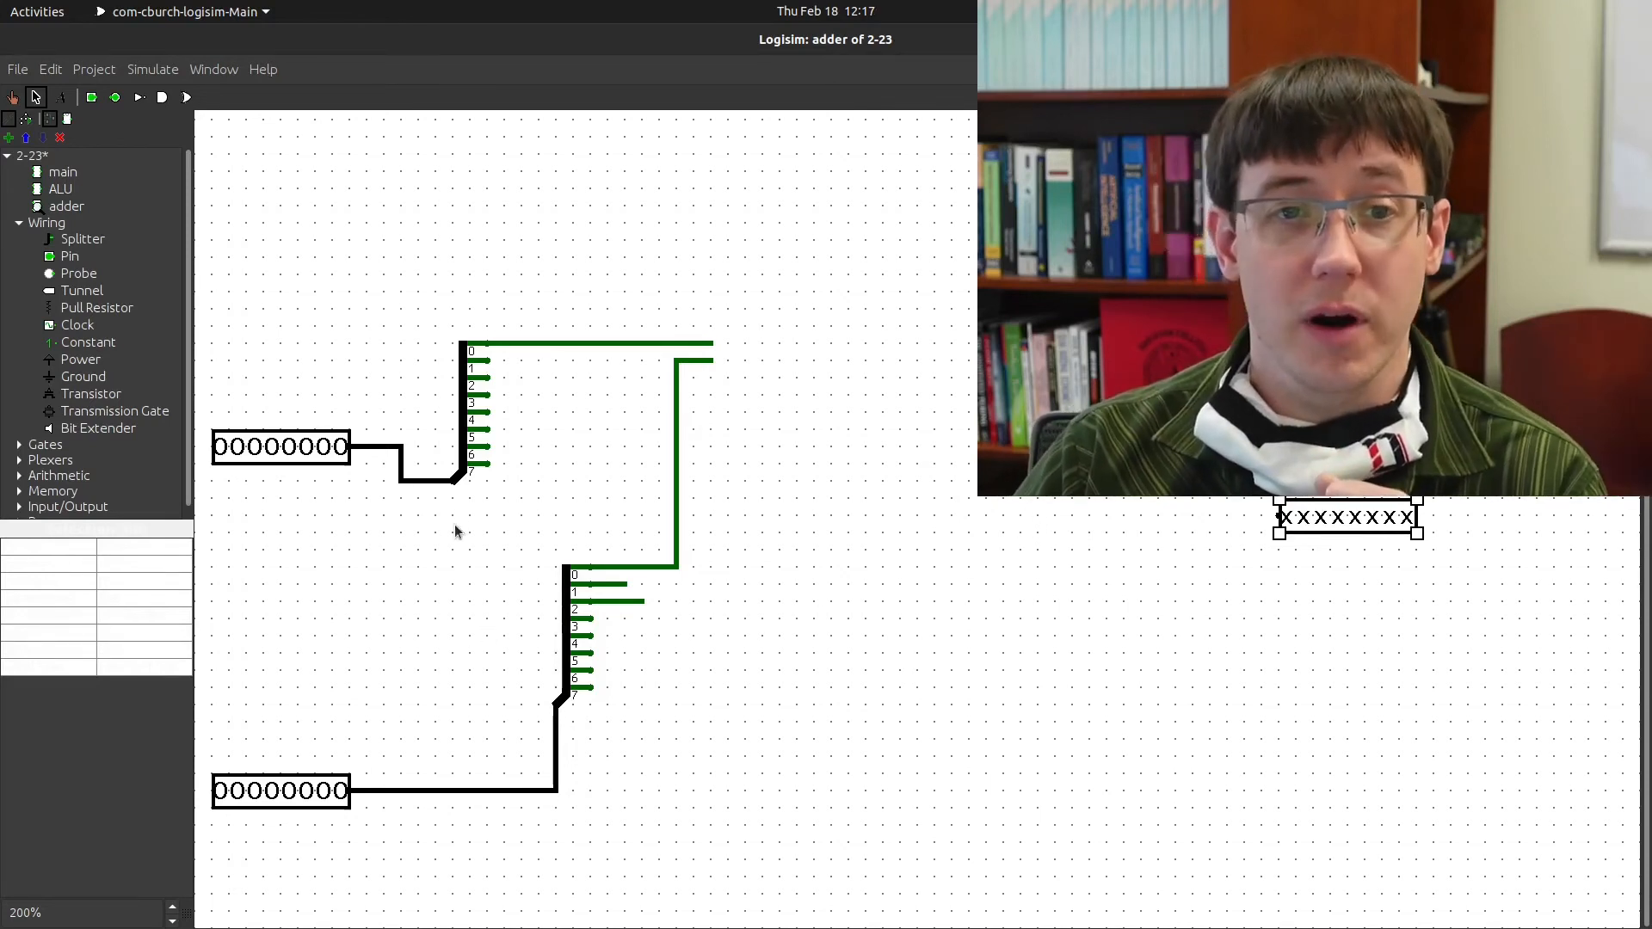
# Place a new splitter with Fan Out 8, Bit Width In 8, facing West
pyautogui.click(83, 238)
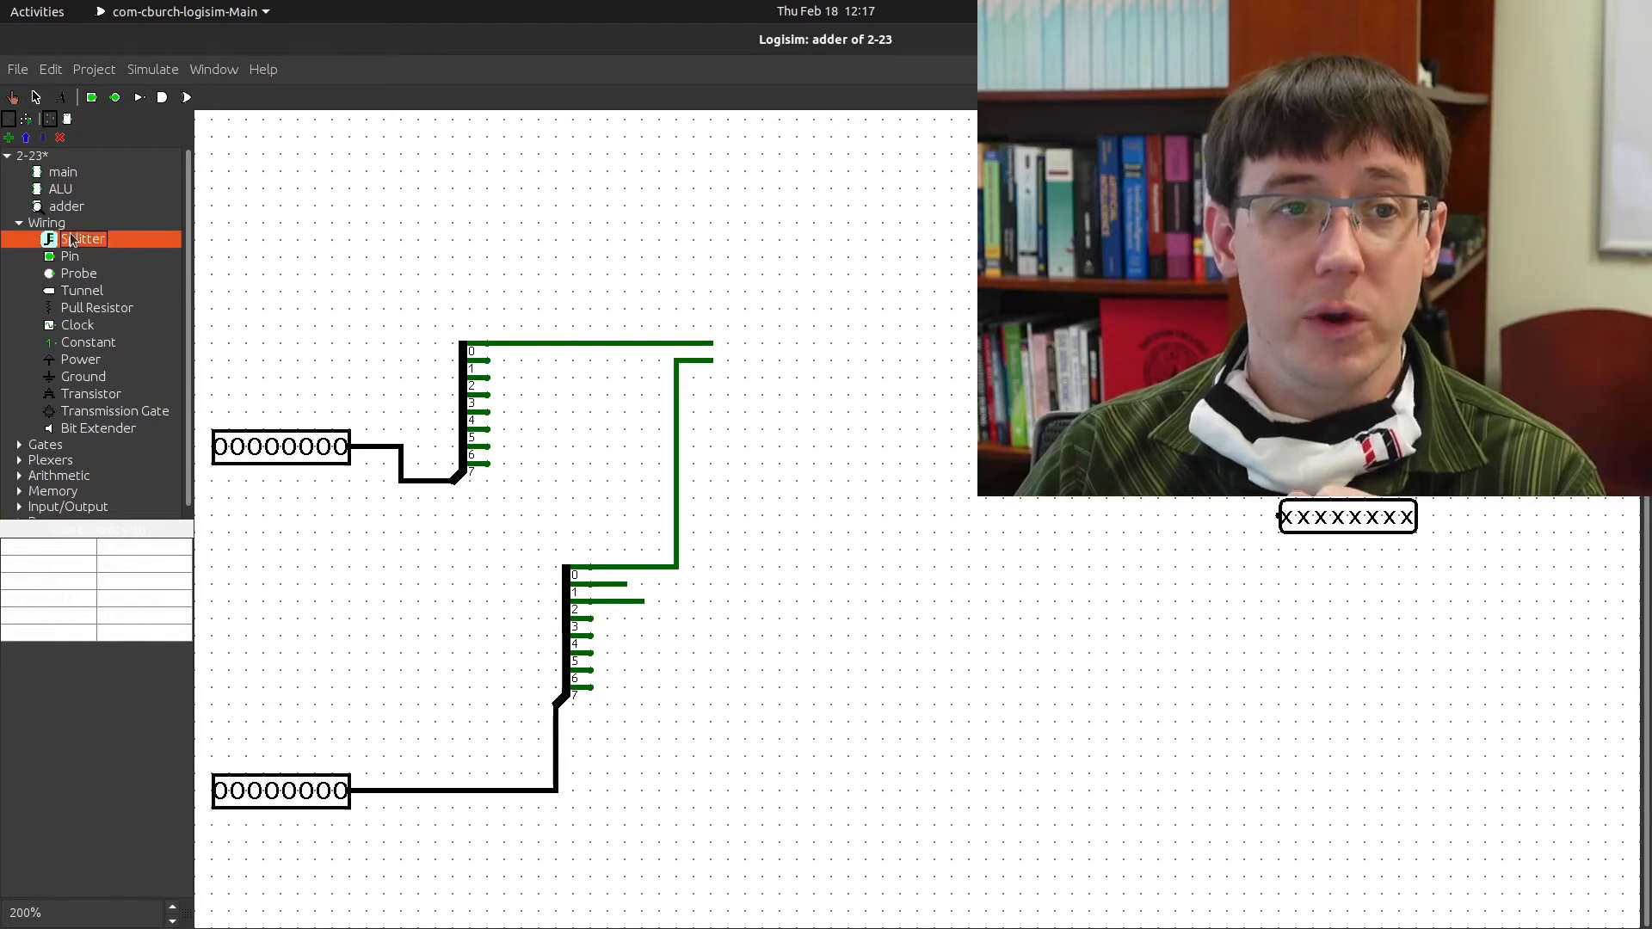
pyautogui.click(1048, 547)
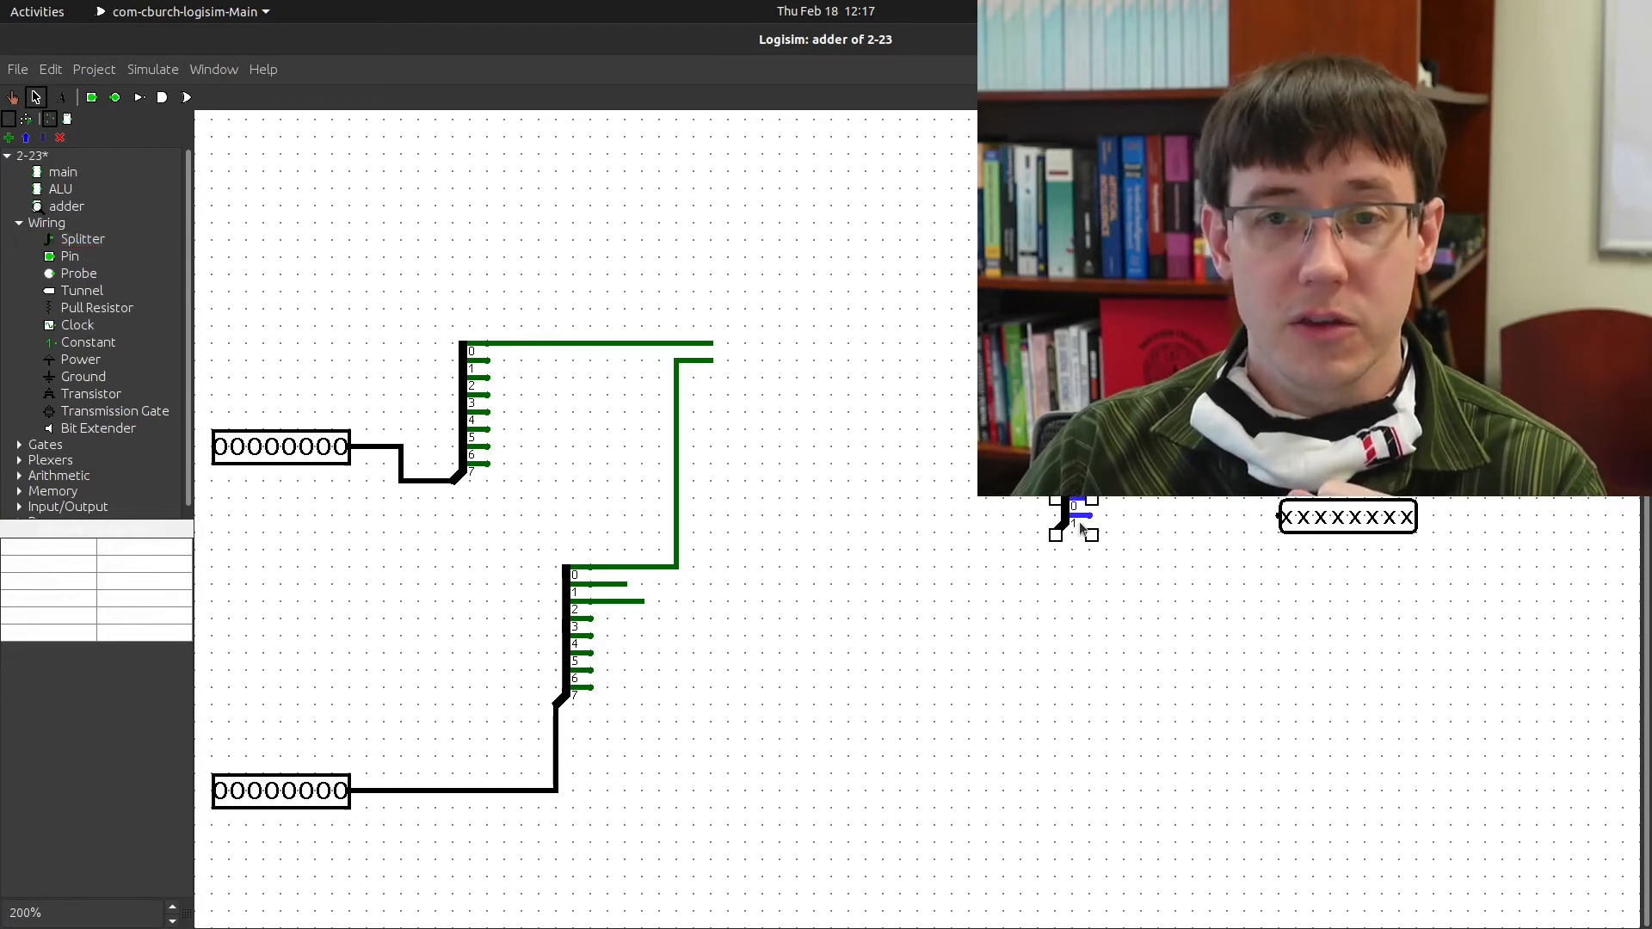
pyautogui.click(159, 564)
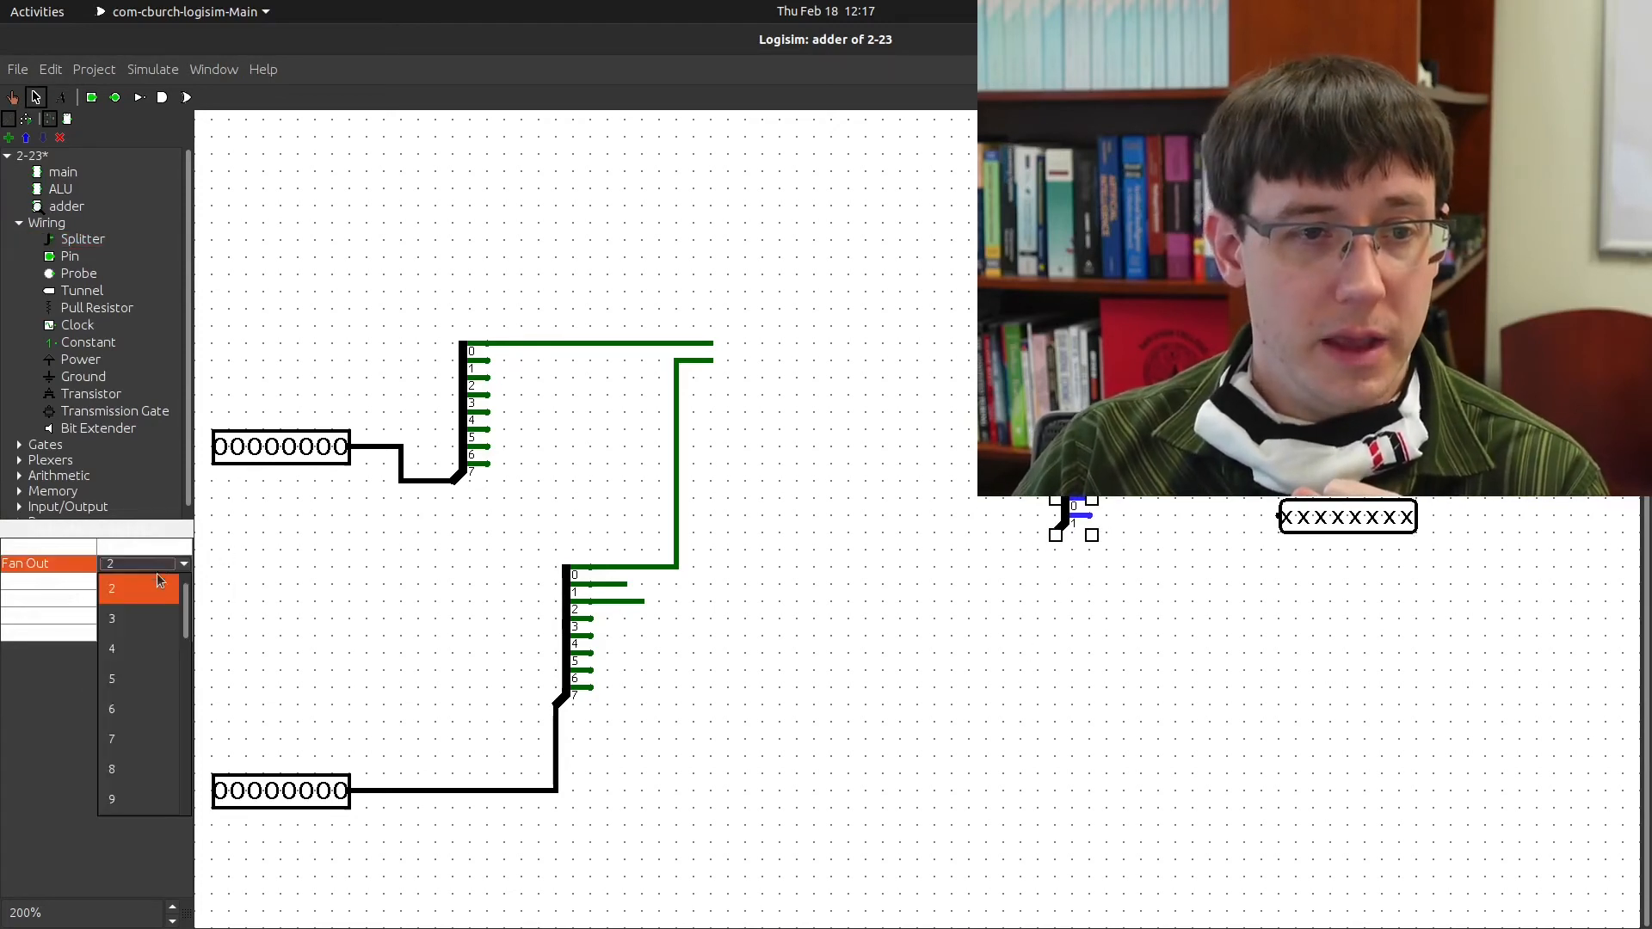
pyautogui.click(147, 778)
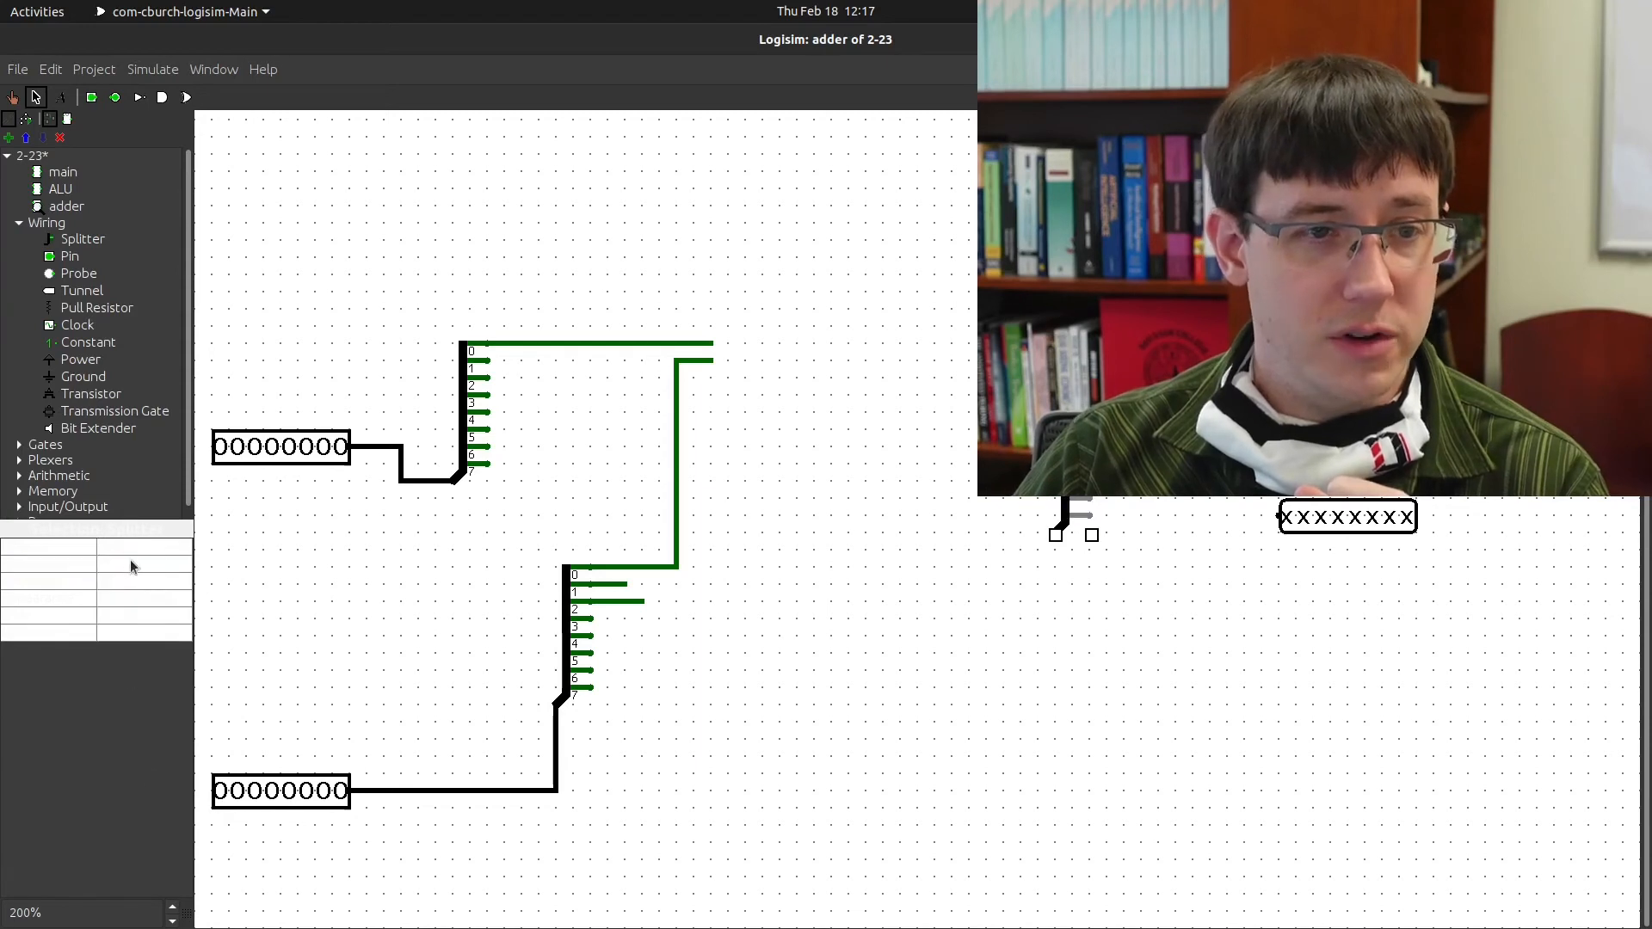
pyautogui.click(132, 586)
pyautogui.click(150, 786)
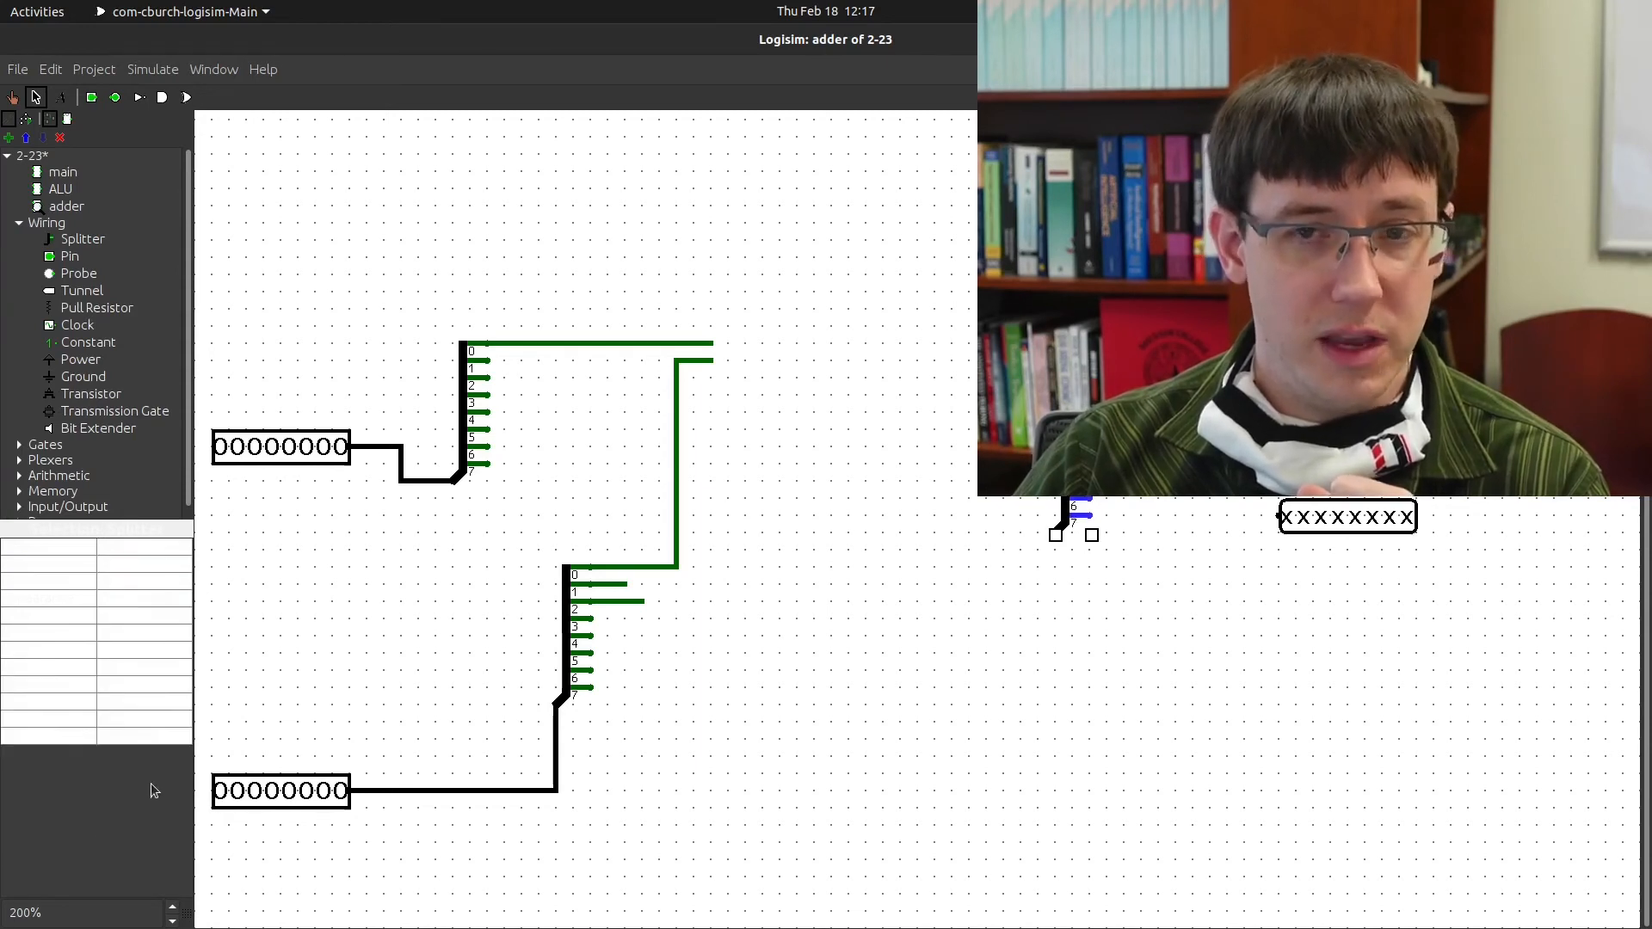
pyautogui.click(135, 549)
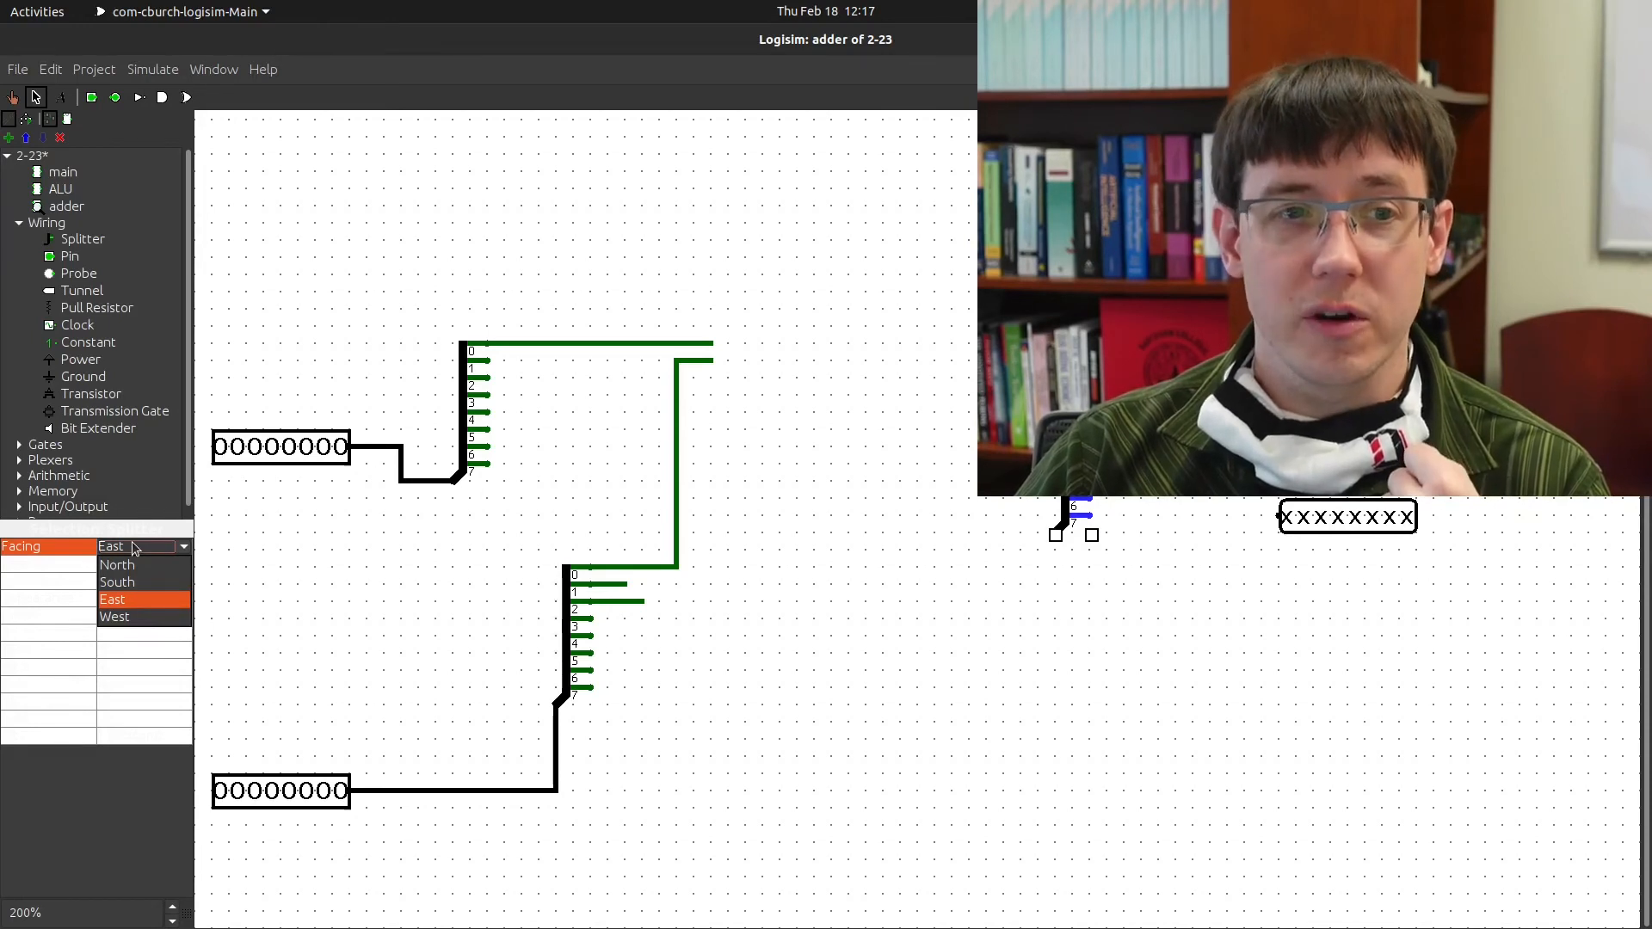
pyautogui.click(143, 615)
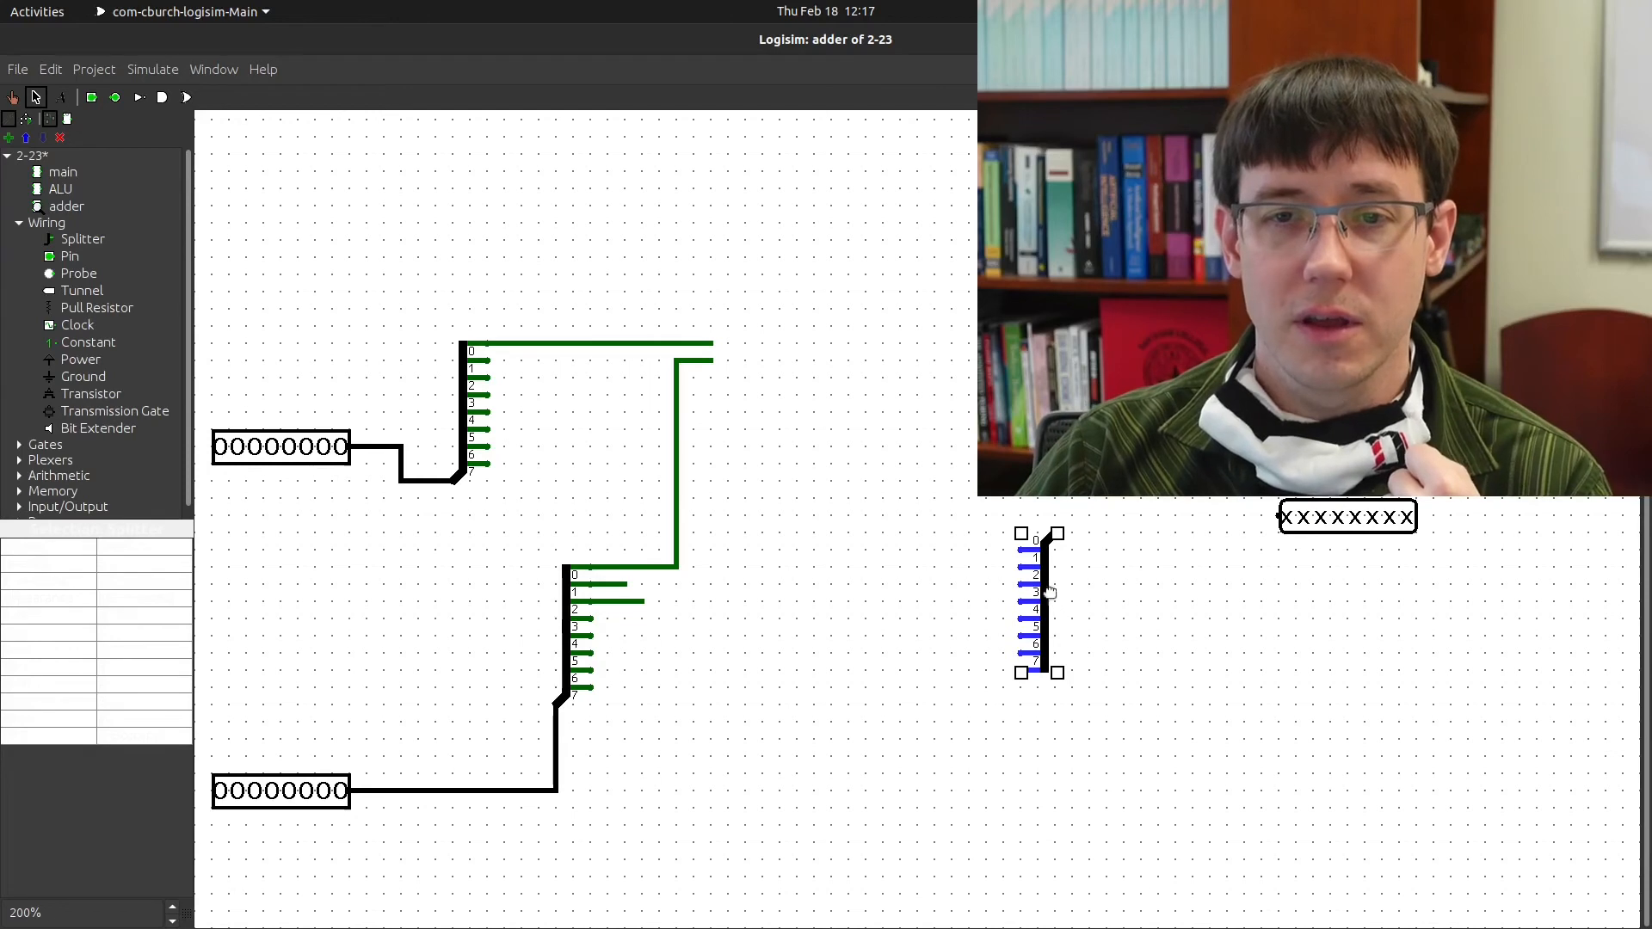
# Move the splitter beside the output pin, wire its combined end to it, and start a bit-1 wire
pyautogui.moveTo(1055, 595); pyautogui.dragTo(1123, 578)
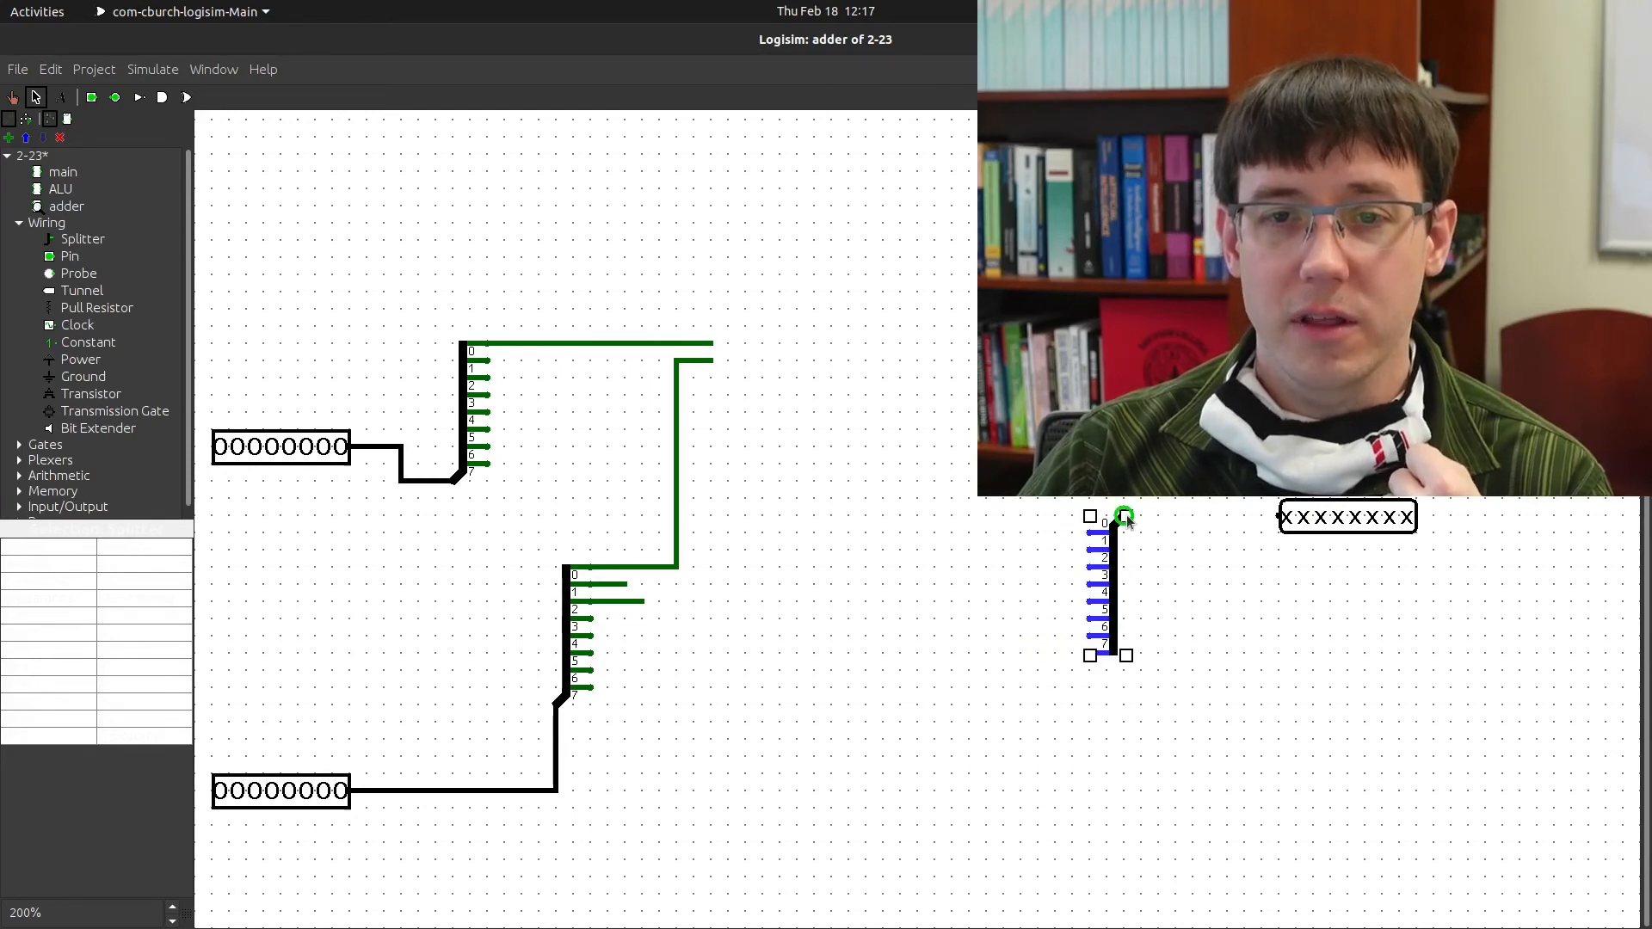
pyautogui.moveTo(1126, 519); pyautogui.dragTo(1279, 517)
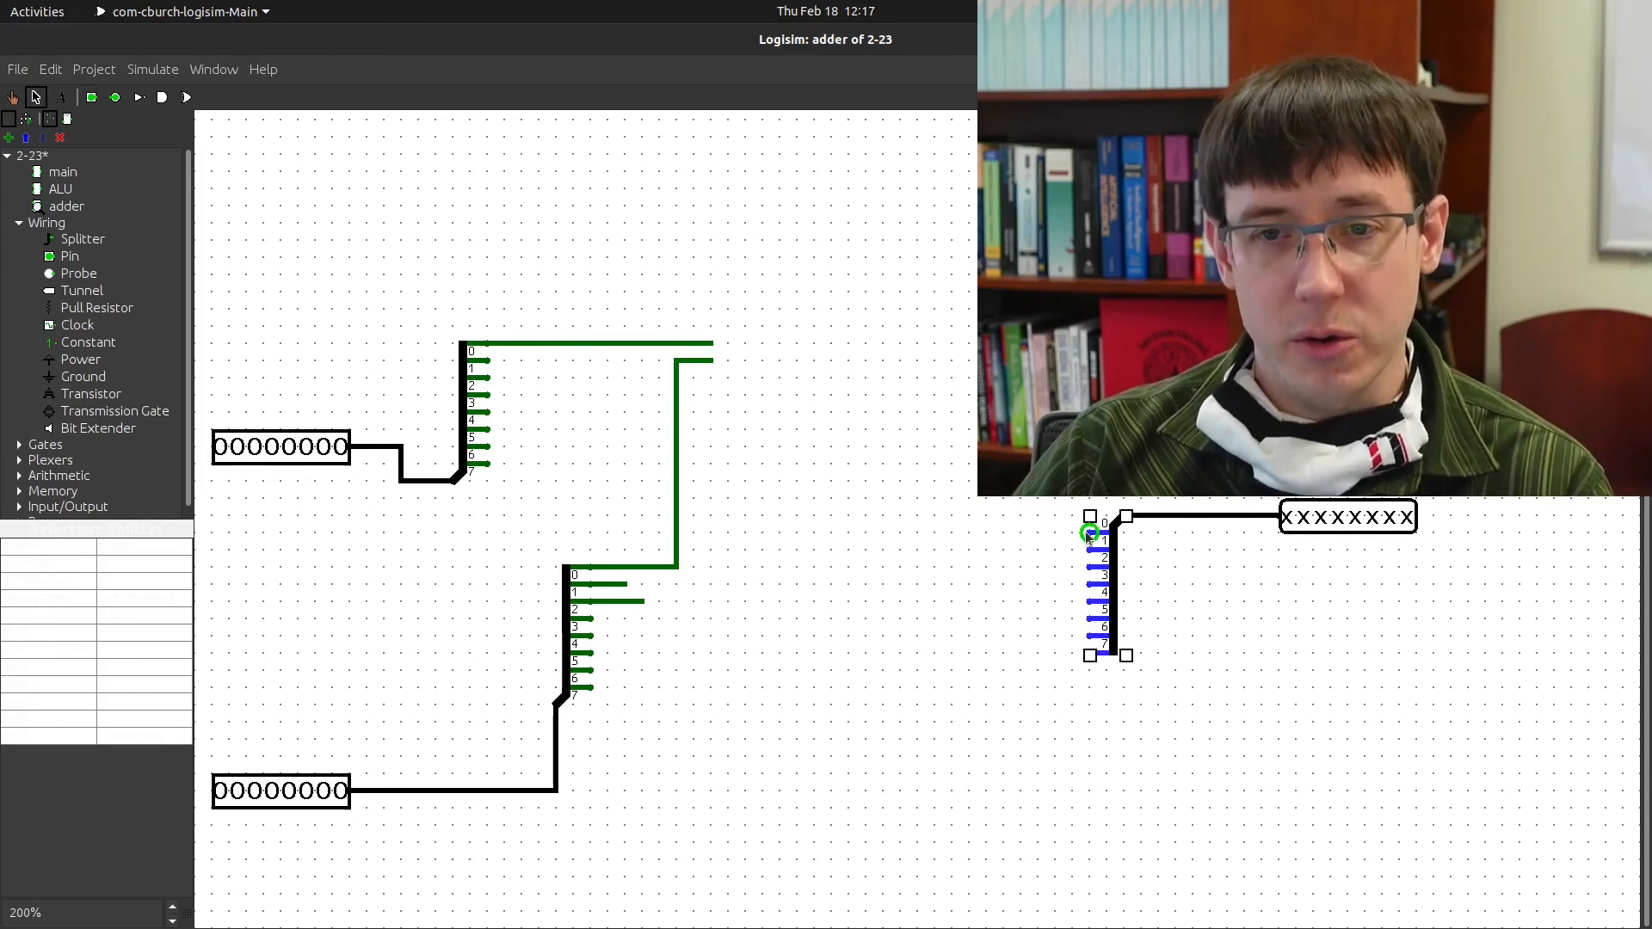
pyautogui.moveTo(1089, 532)
pyautogui.mouseDown()
pyautogui.moveTo(1035, 532)
pyautogui.moveTo(1051, 550)
pyautogui.mouseUp()
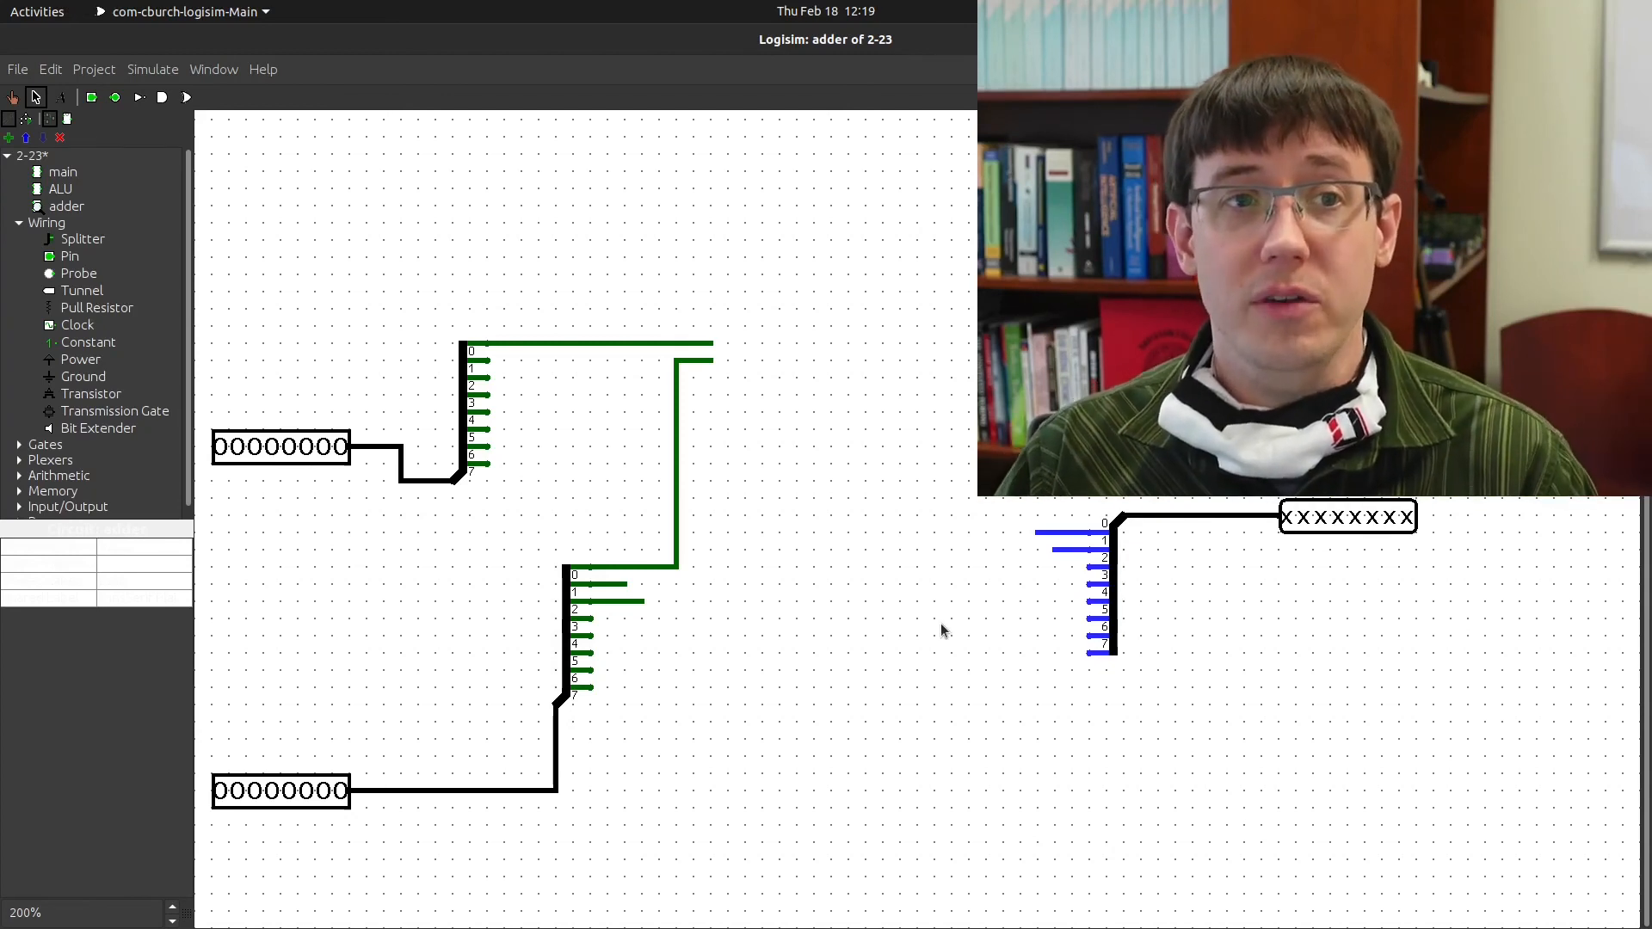
# Switch from the adder to the ALU circuit in the explorer tree and scroll its canvas
pyautogui.rightClick(35, 156)
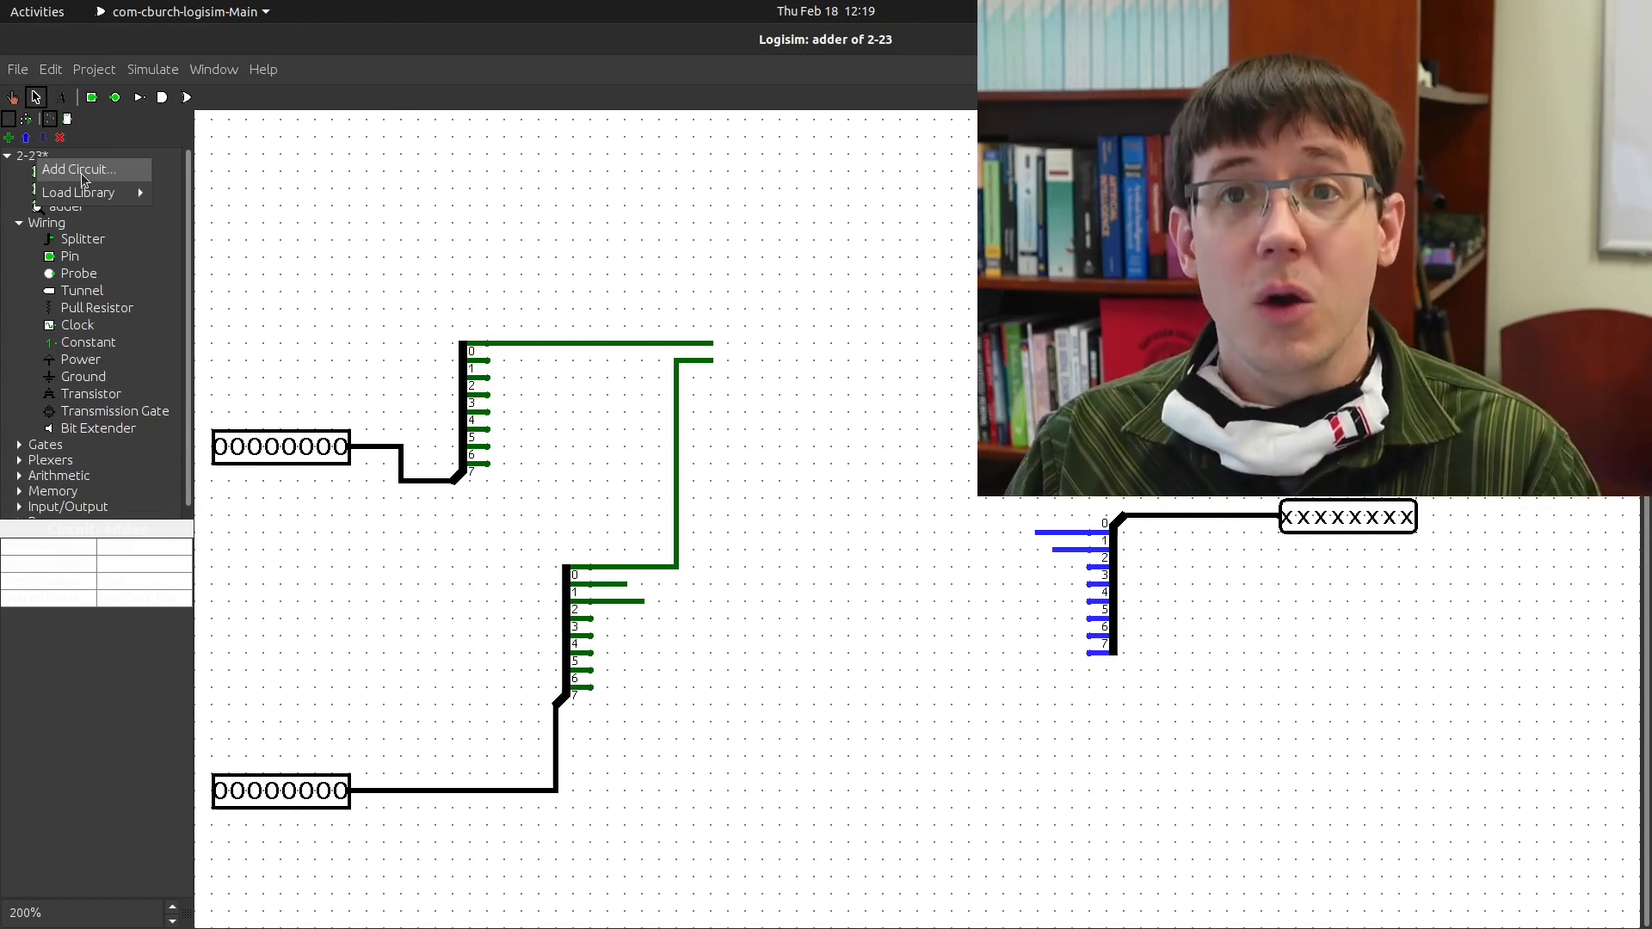
pyautogui.click(548, 294)
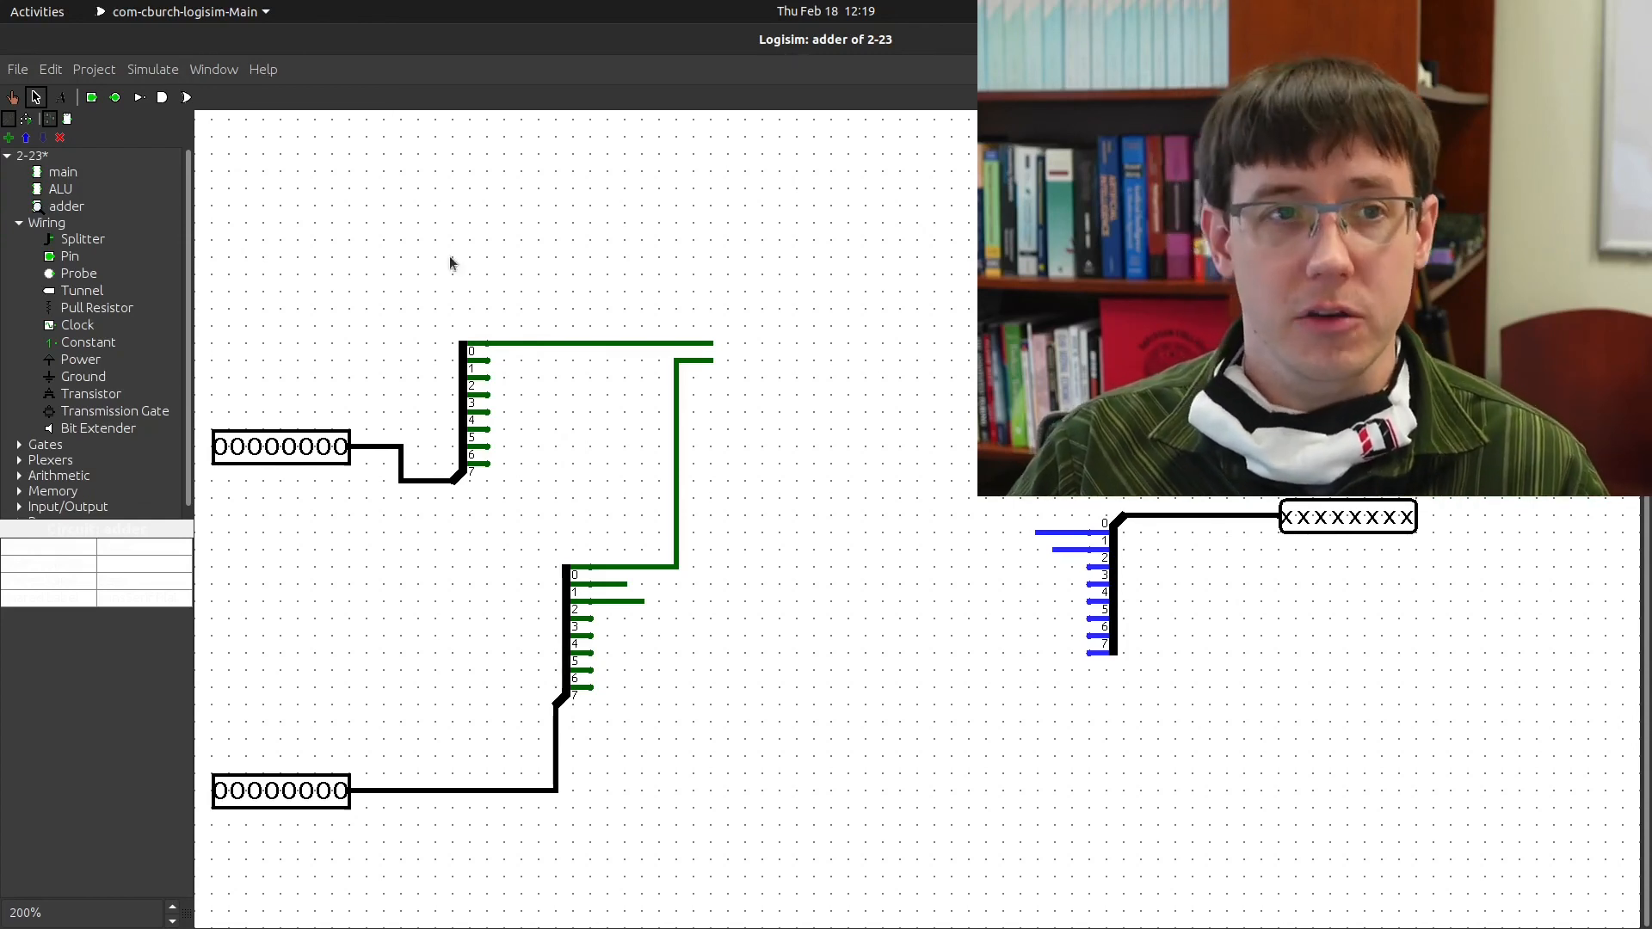
pyautogui.doubleClick(59, 190)
pyautogui.scroll(-1, 746, 417)
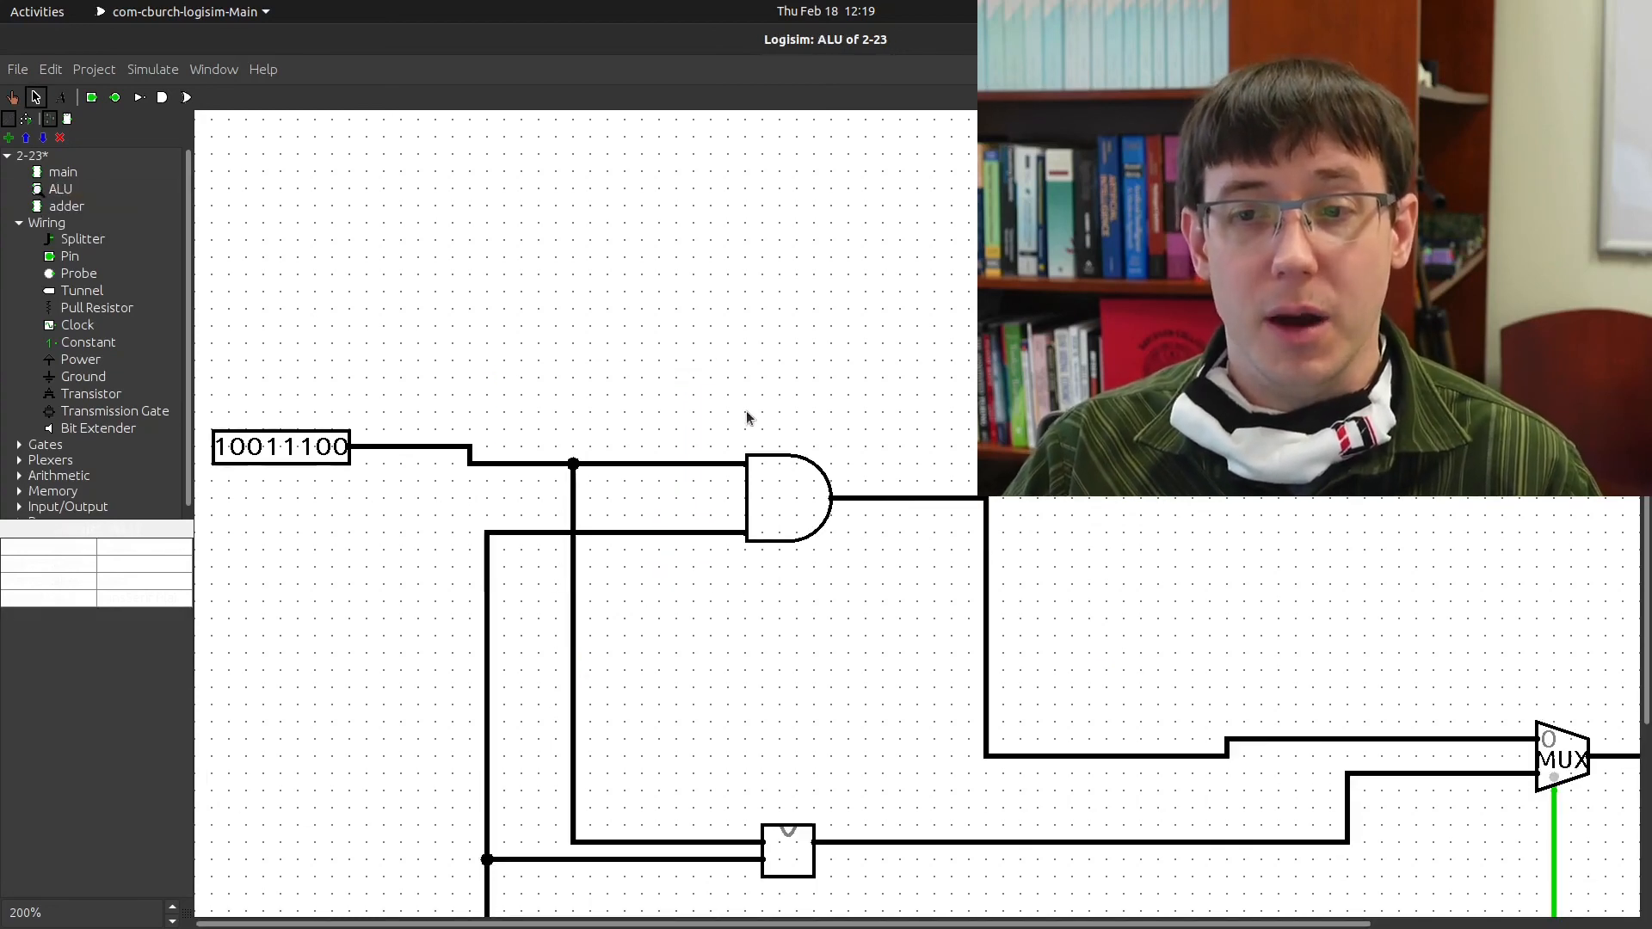
pyautogui.scroll(-5, 746, 417)
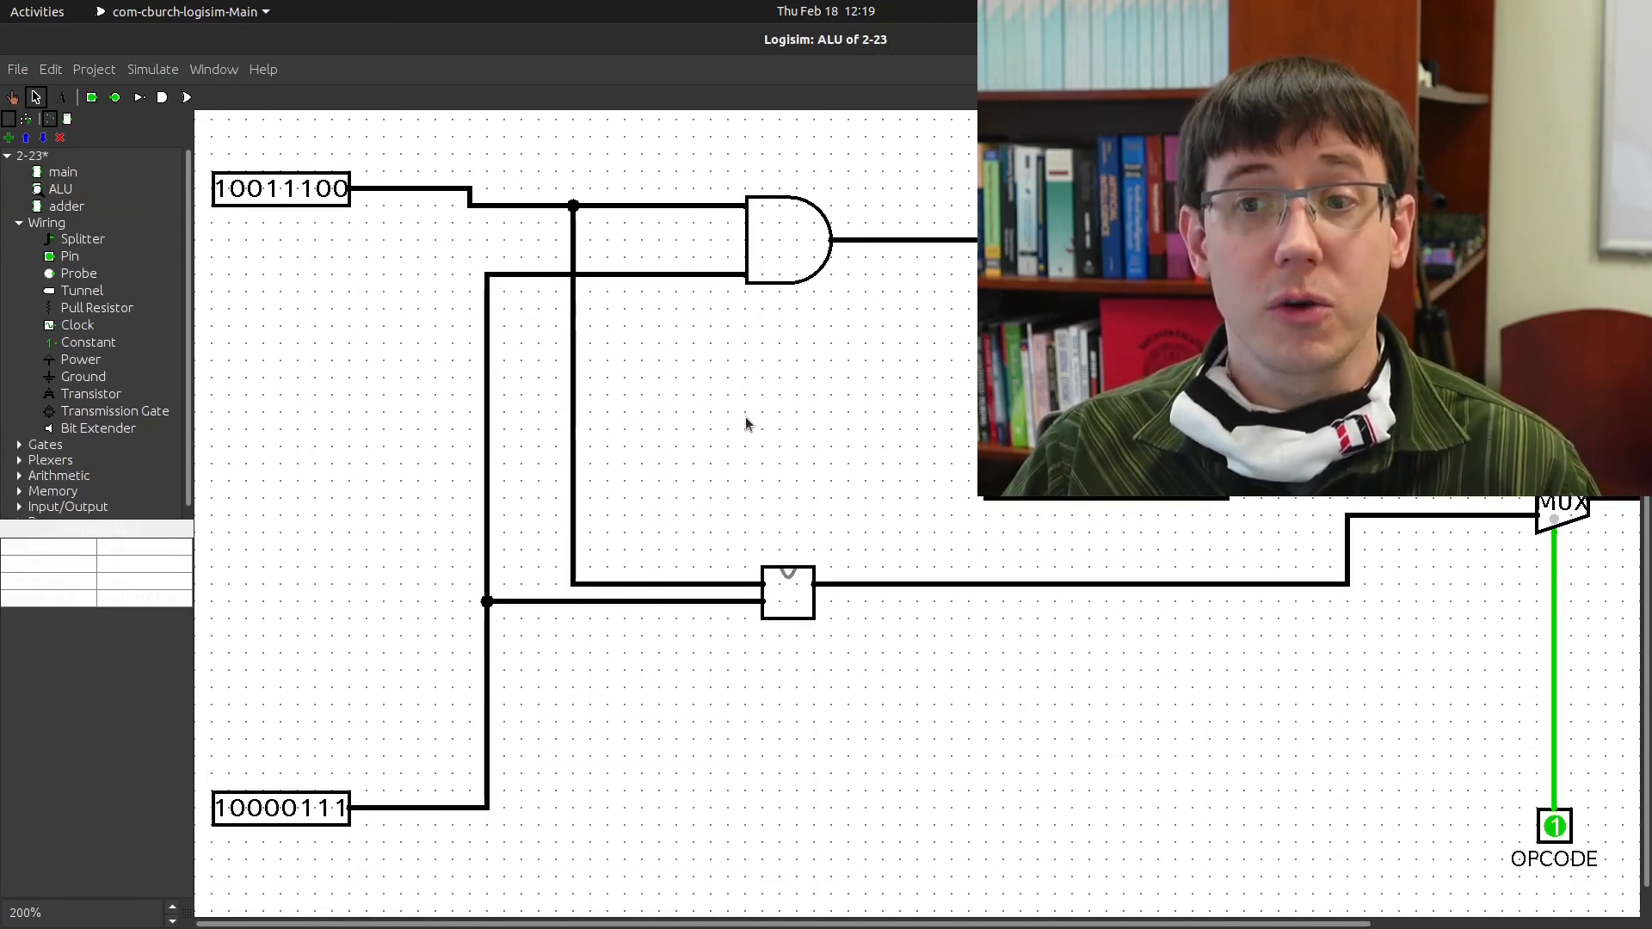